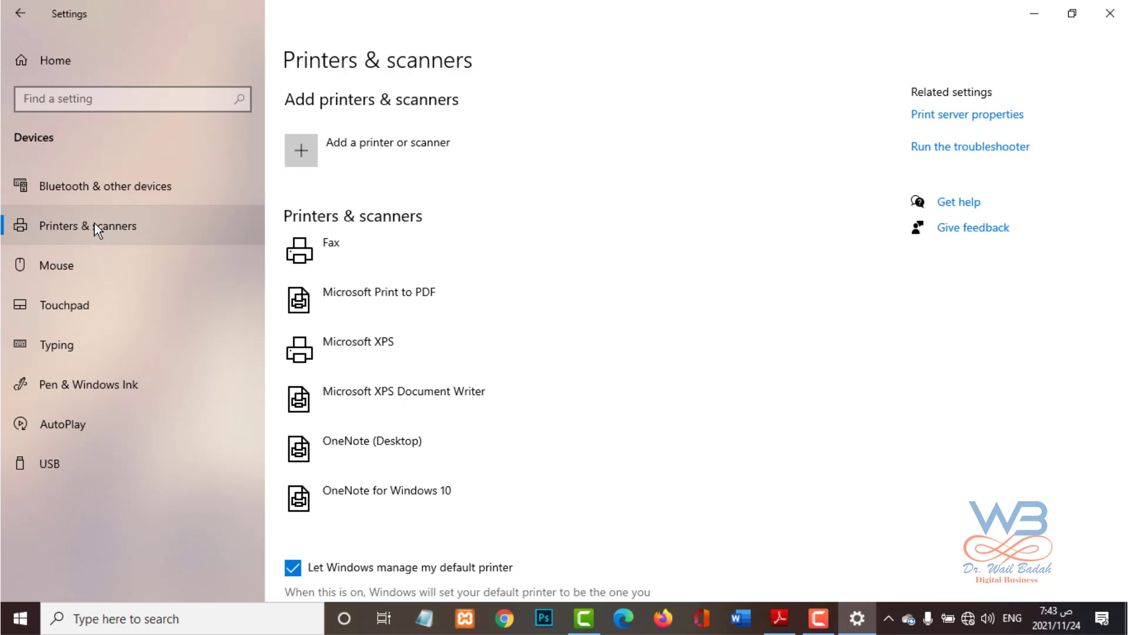
Close the Settings window and reopen the Printers & scanners settings by searching Windows for "prin".
{"action": "left_click", "coordinate": [1110, 13]}
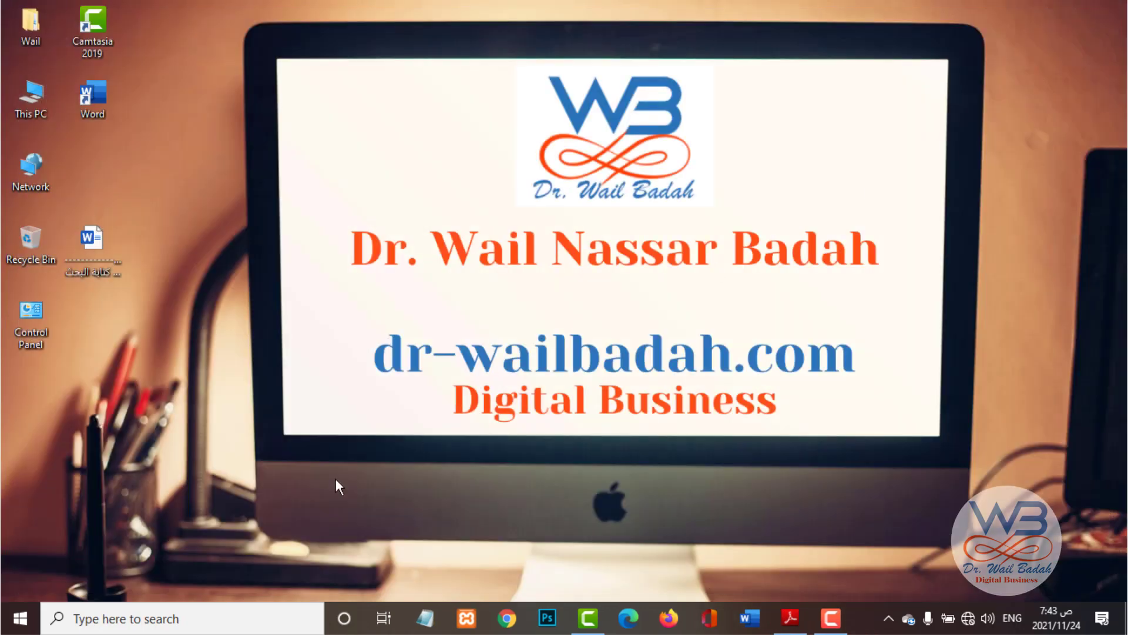
{"action": "left_click", "coordinate": [141, 624]}
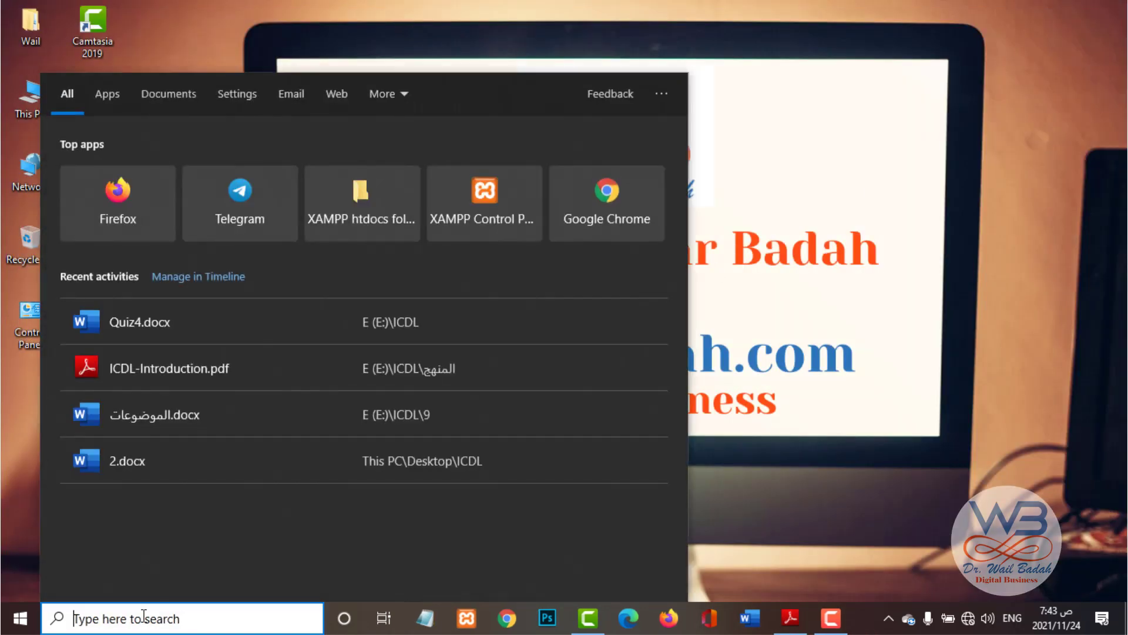
{"action": "type", "text": "prin"}
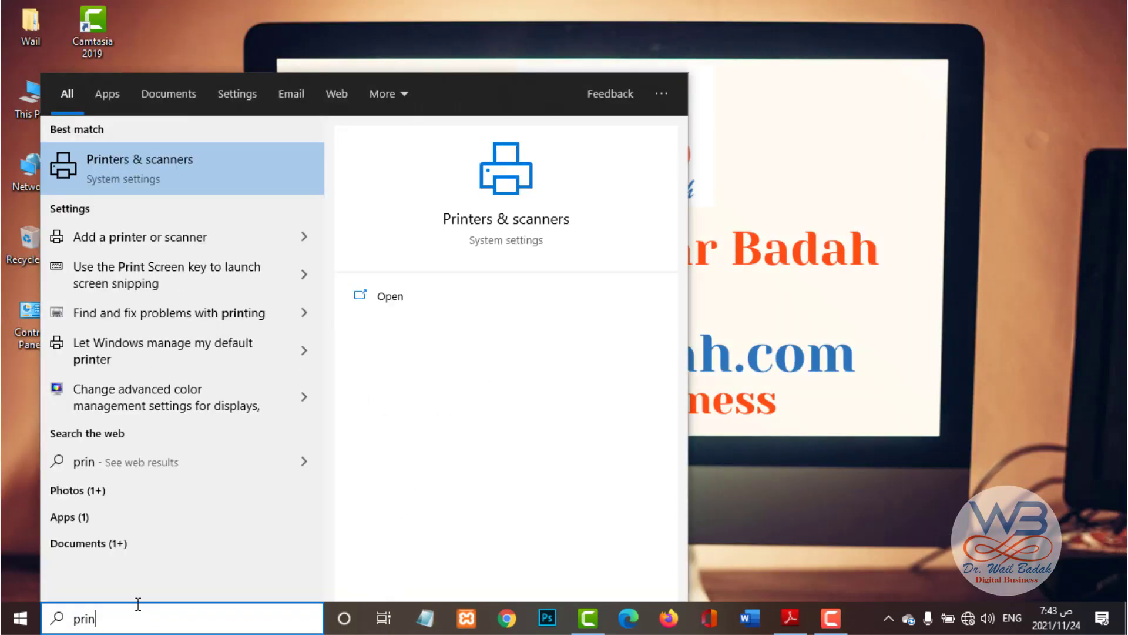
{"action": "left_click", "coordinate": [136, 168]}
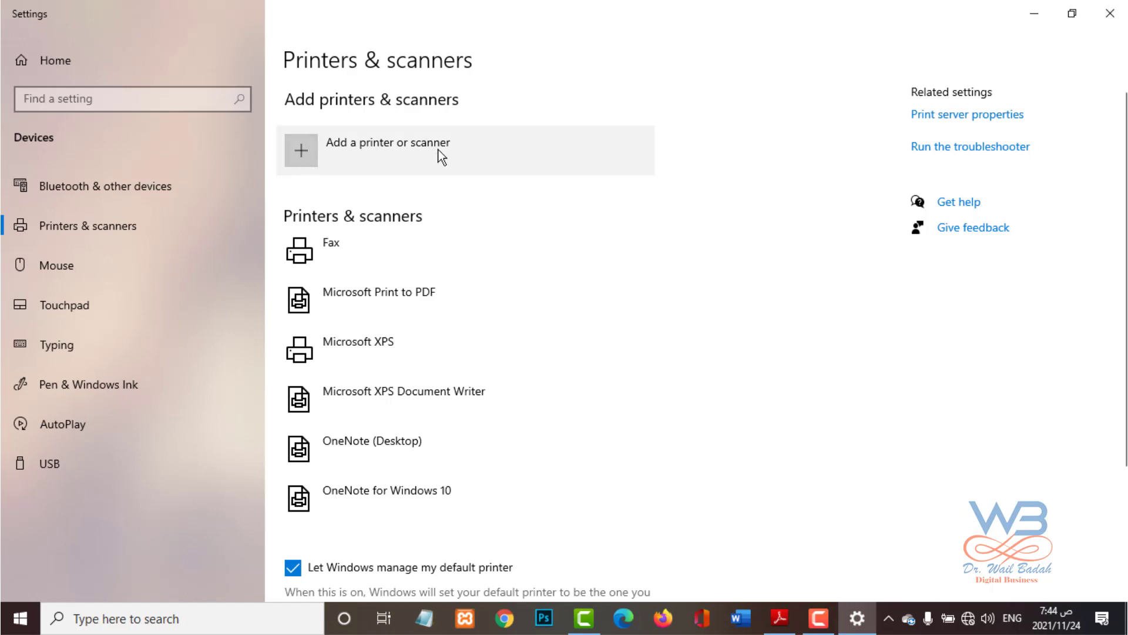
Scan for available printers and scanners to add, and refresh the scan.
{"action": "left_click", "coordinate": [306, 157]}
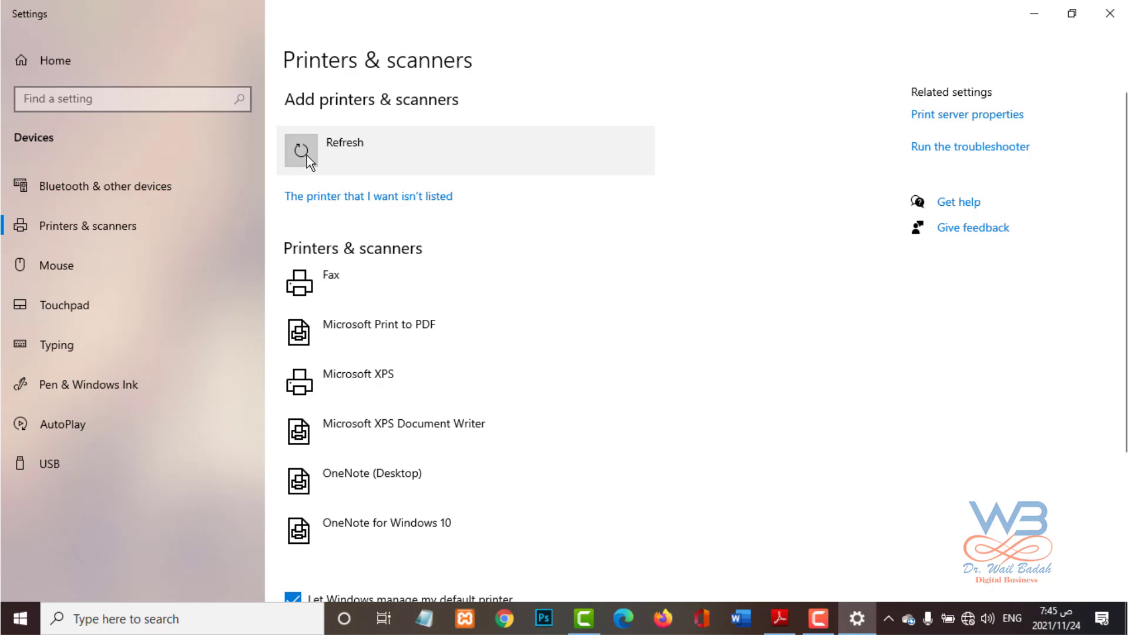
{"action": "left_click", "coordinate": [307, 156]}
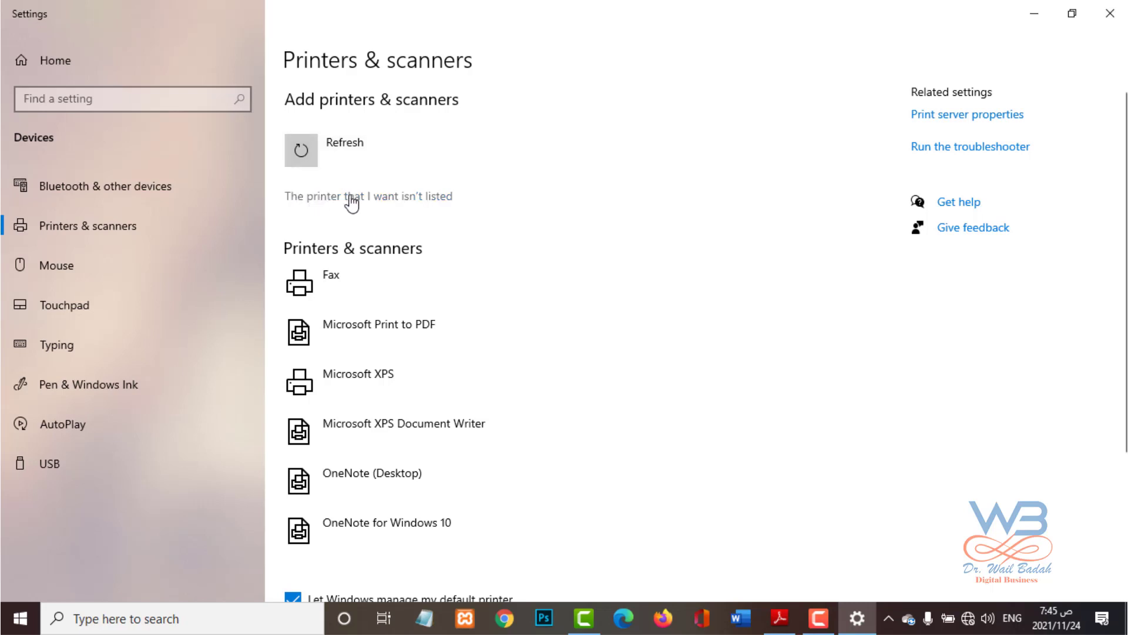
Try the option for an unlisted, slightly older printer to detect it automatically, and cancel the wizard.
{"action": "left_click", "coordinate": [431, 200]}
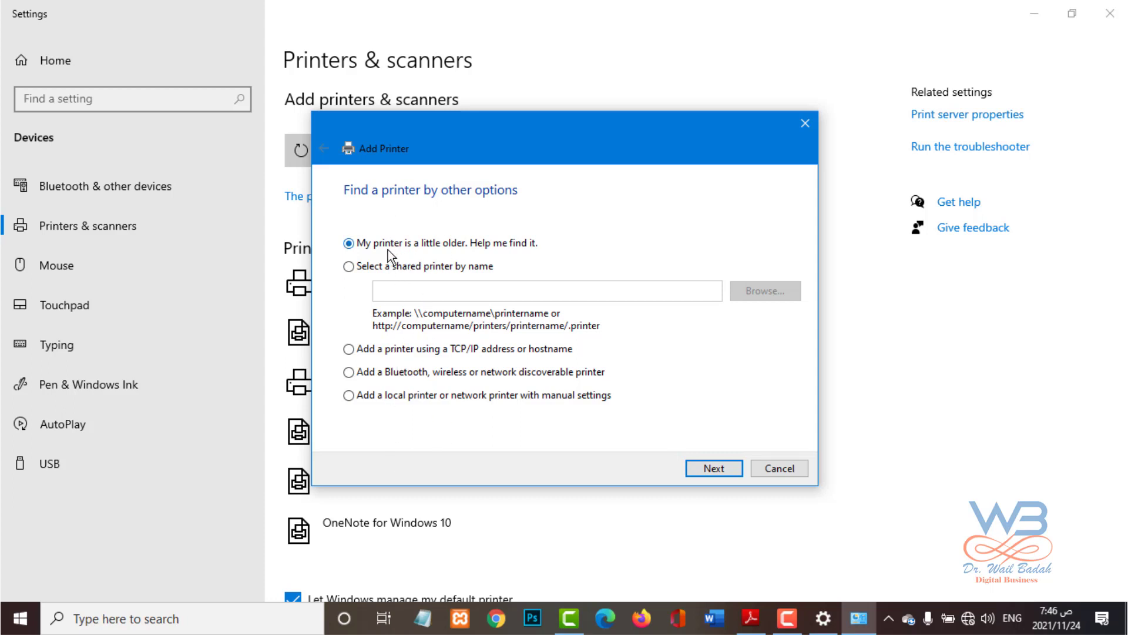
{"action": "left_click", "coordinate": [700, 479]}
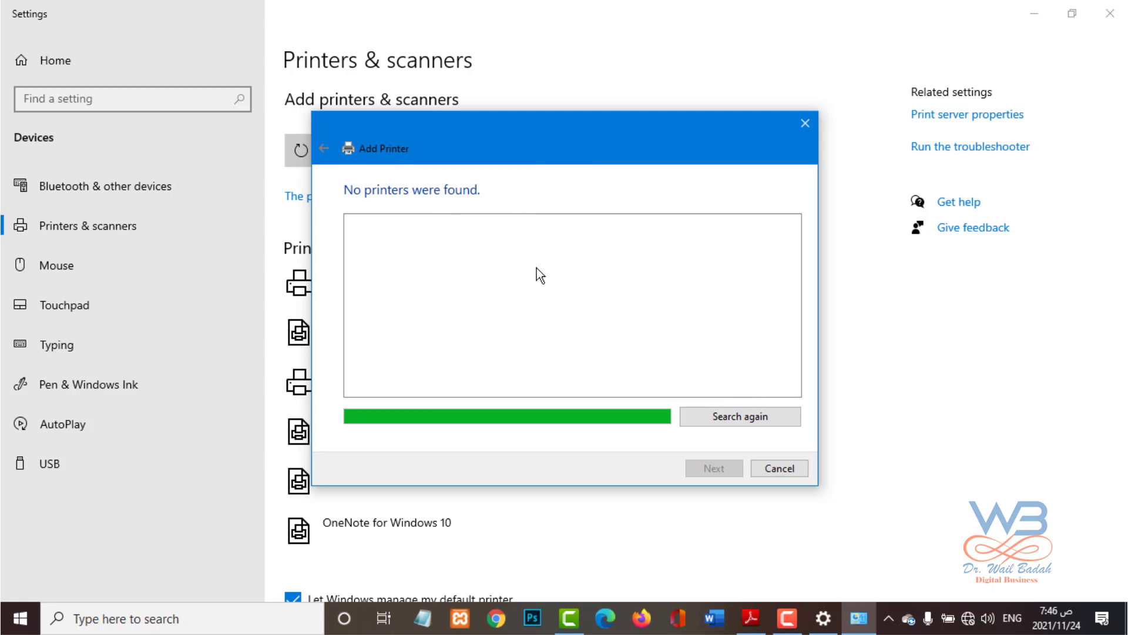
{"action": "left_click", "coordinate": [785, 473]}
Restart the wizard for an unlisted printer and specify the shared printer \\pc01\hp scanjet by name.
{"action": "left_click", "coordinate": [312, 200]}
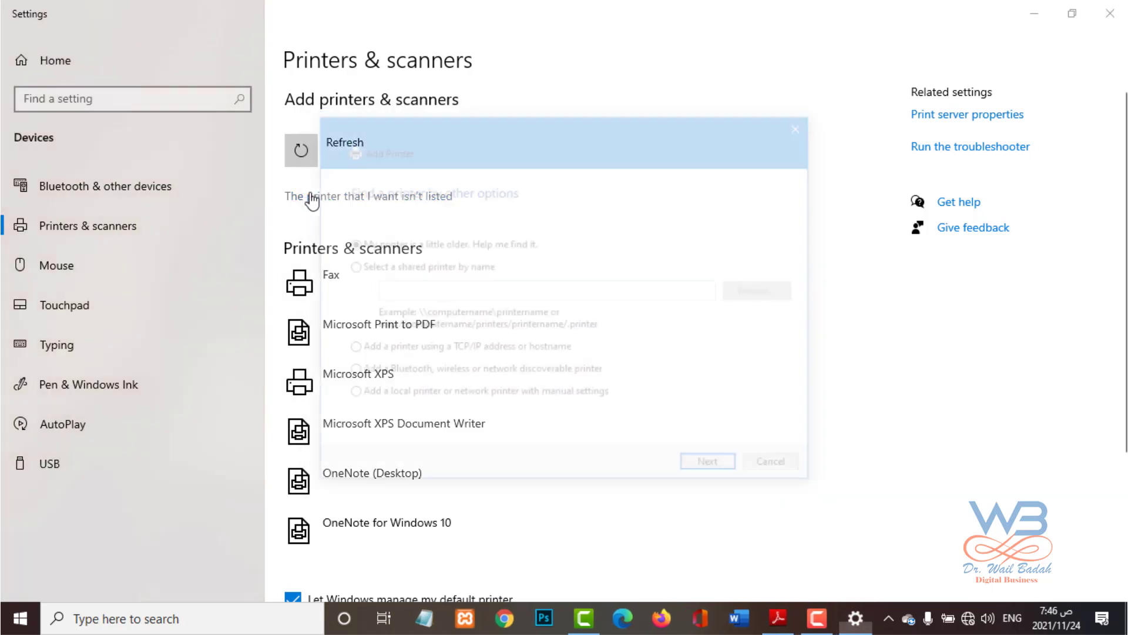
{"action": "left_click", "coordinate": [350, 267]}
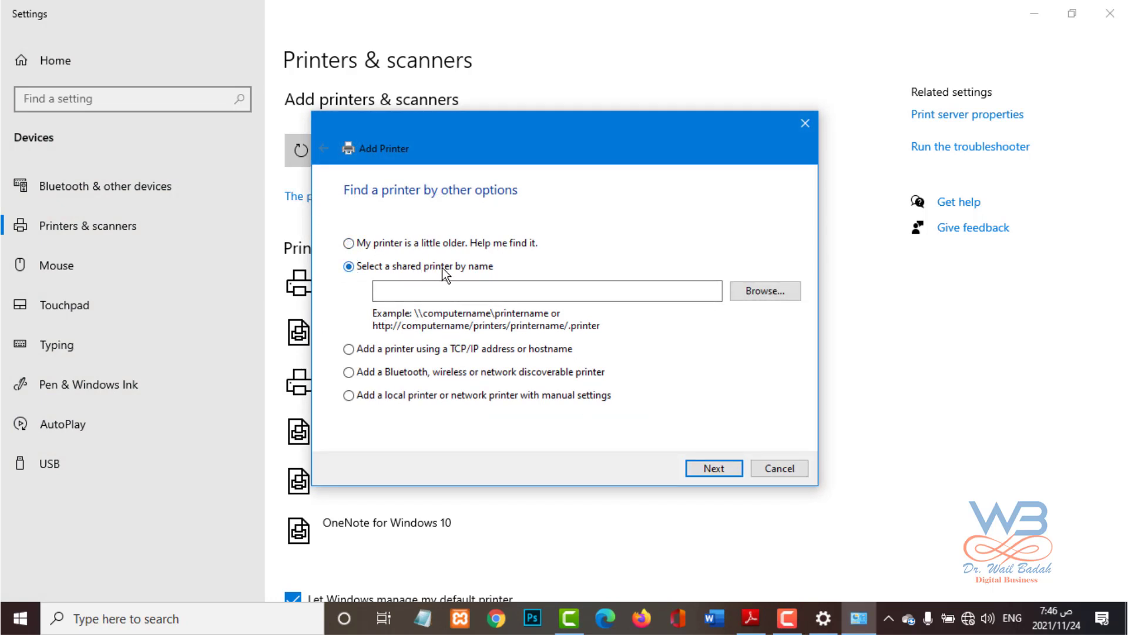
{"action": "left_click", "coordinate": [507, 299]}
{"action": "type", "text": "\\\\pc"}
{"action": "type", "text": "01\\hp scanjet"}
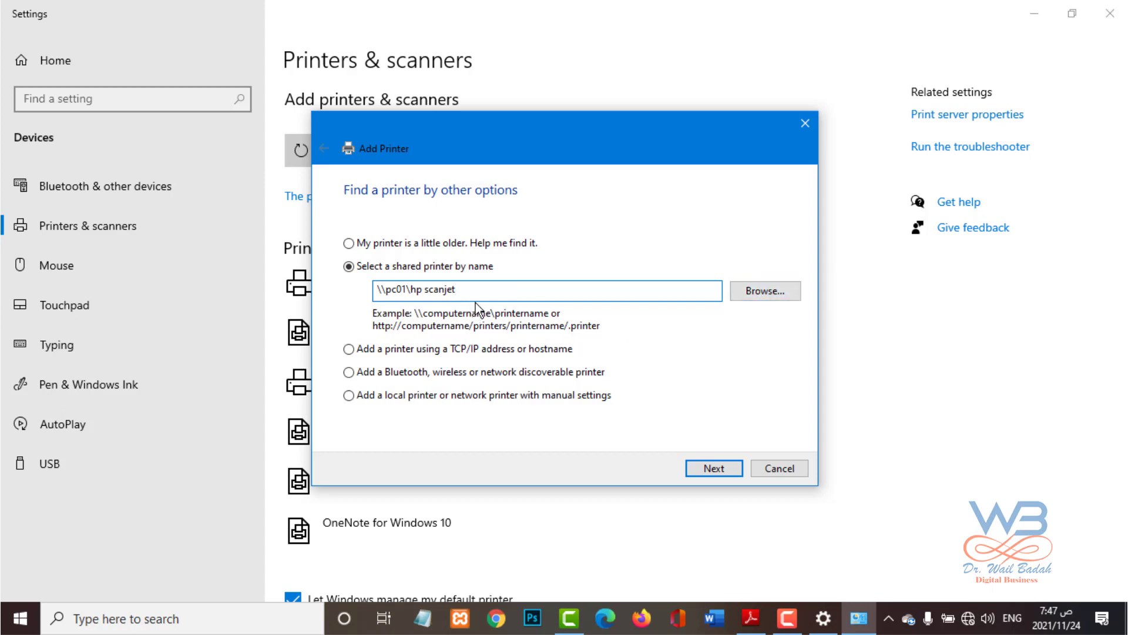
Browse the Network location for a shared printer and cancel the selection.
{"action": "left_click", "coordinate": [769, 294]}
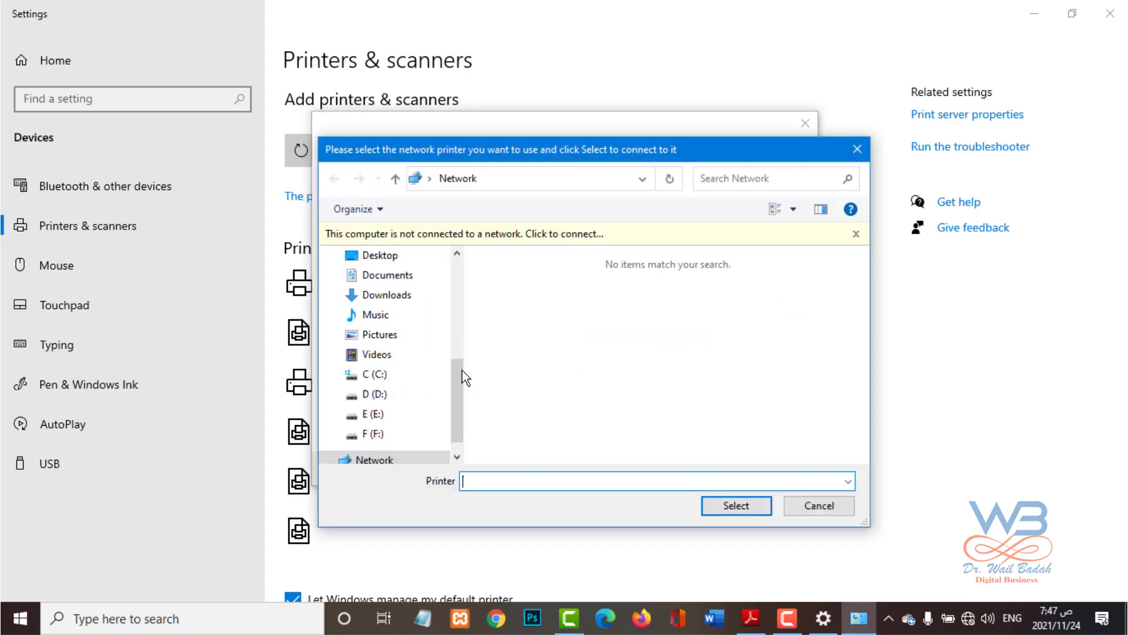
{"action": "left_click", "coordinate": [350, 442]}
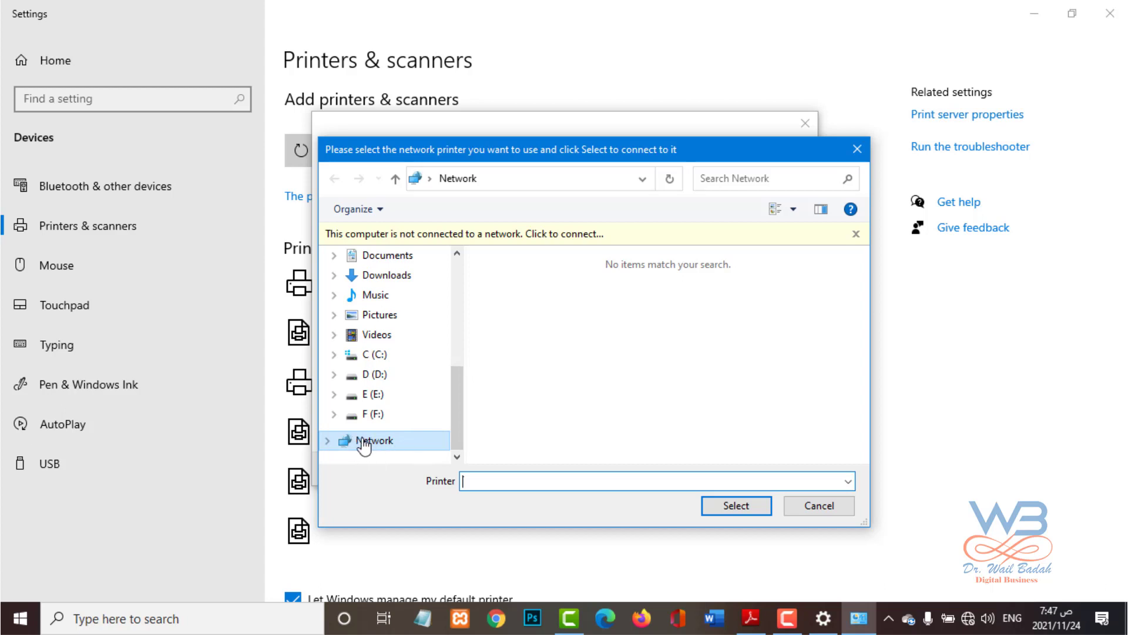
{"action": "left_click", "coordinate": [748, 496]}
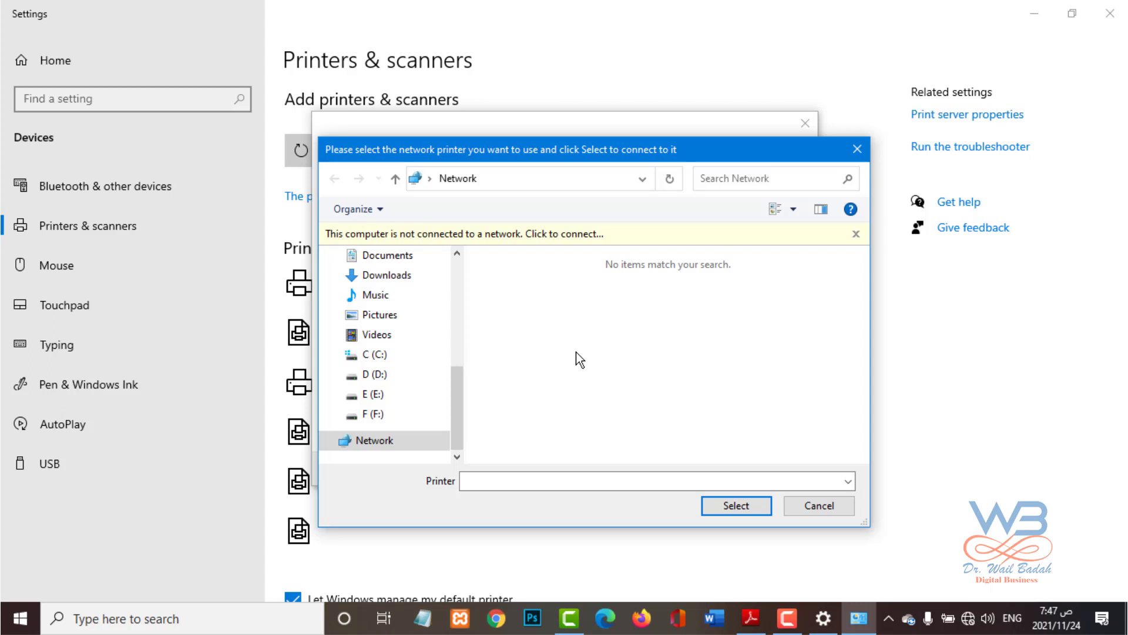
{"action": "left_click", "coordinate": [815, 506]}
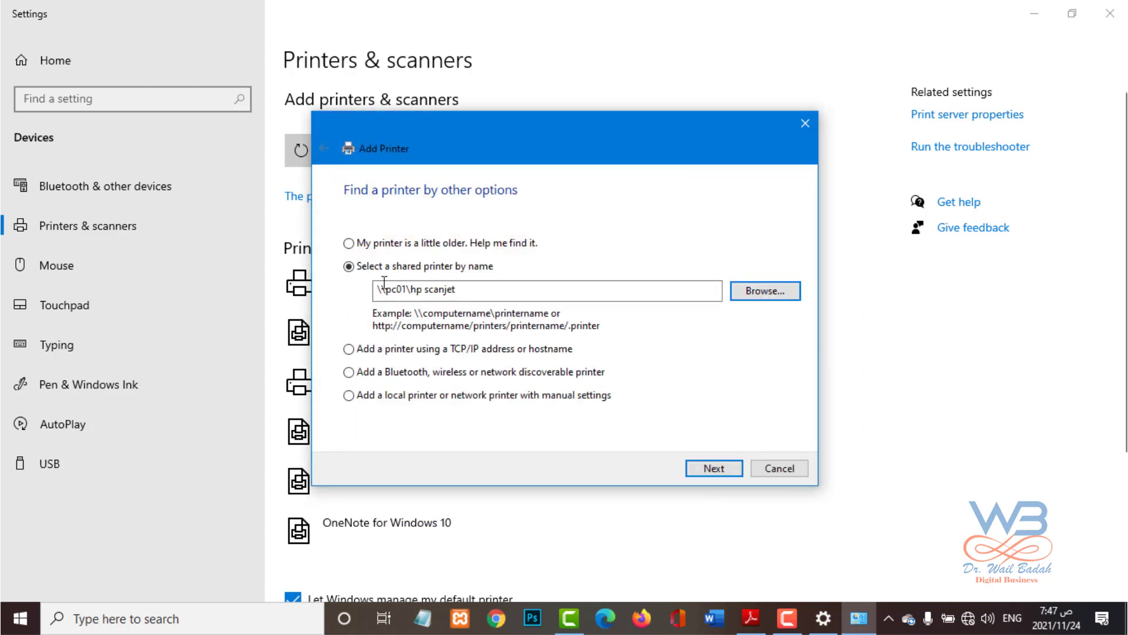
Choose adding a printer by TCP/IP address or hostname, with device type TCP/IP Device and address 192.10.20.07.
{"action": "left_click", "coordinate": [349, 349]}
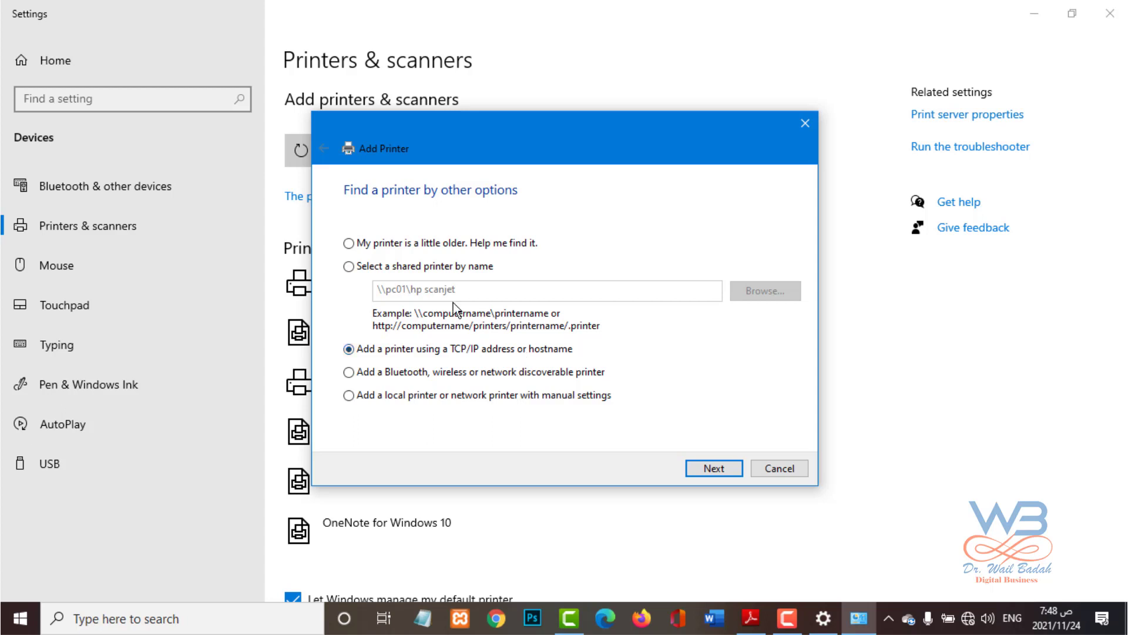
{"action": "left_click", "coordinate": [717, 473]}
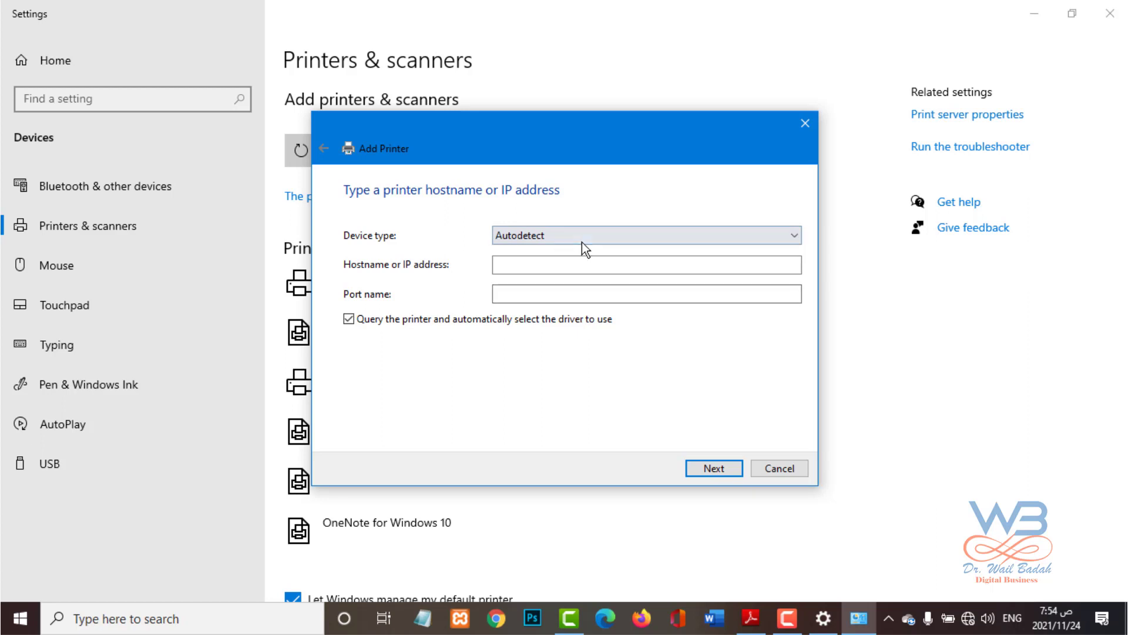
{"action": "left_click", "coordinate": [588, 238]}
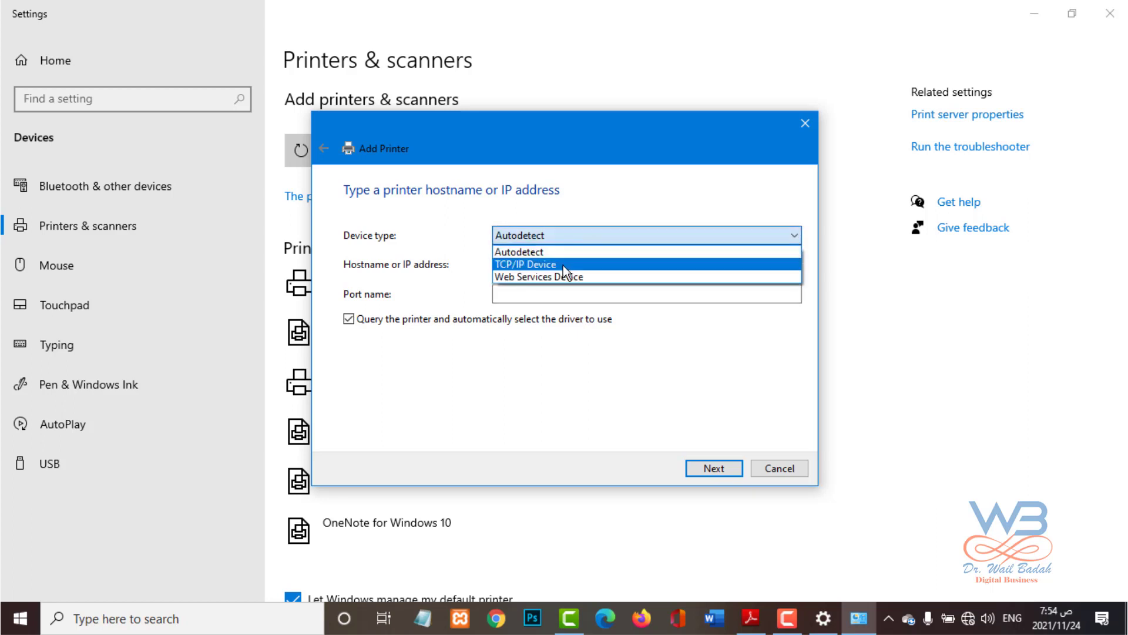
{"action": "left_click", "coordinate": [564, 265]}
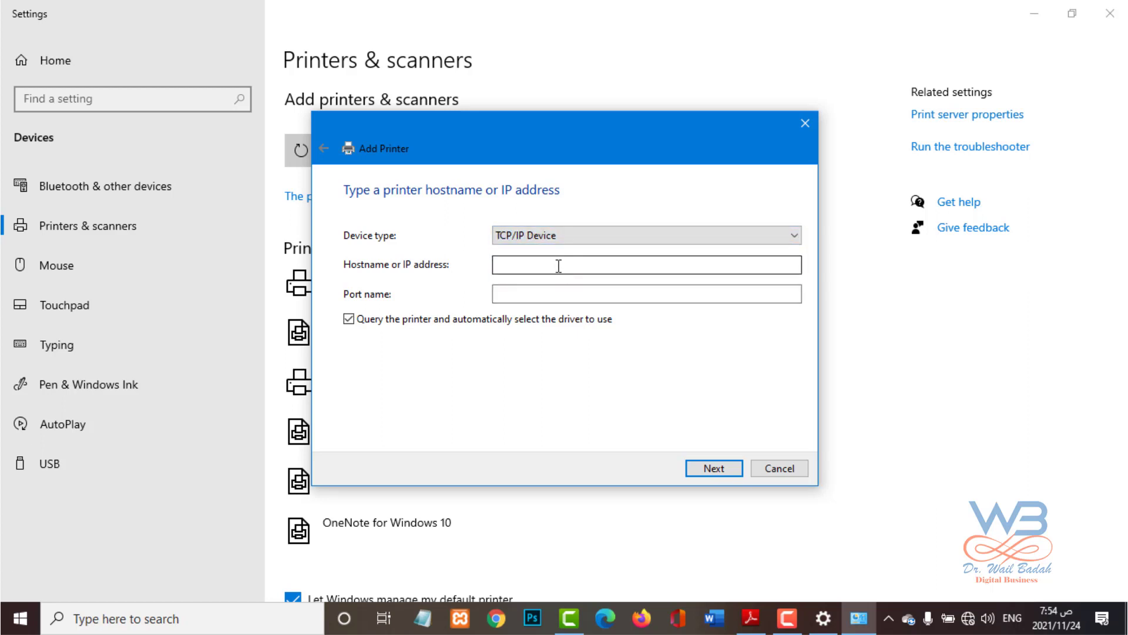
{"action": "left_click", "coordinate": [576, 266]}
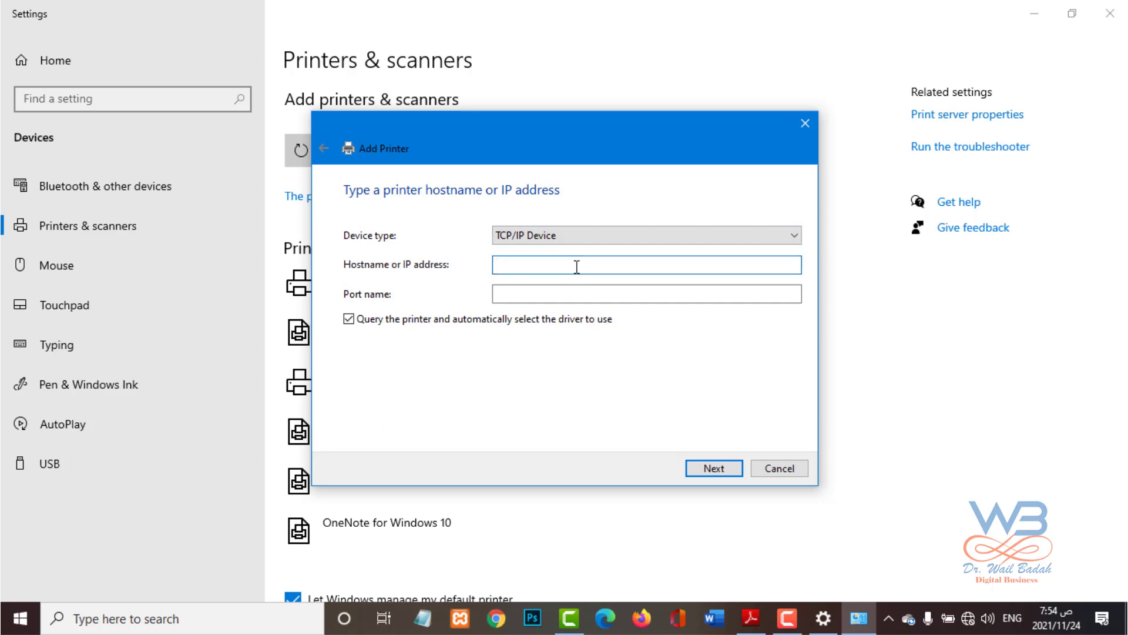
{"action": "type", "text": "192.10.20.07"}
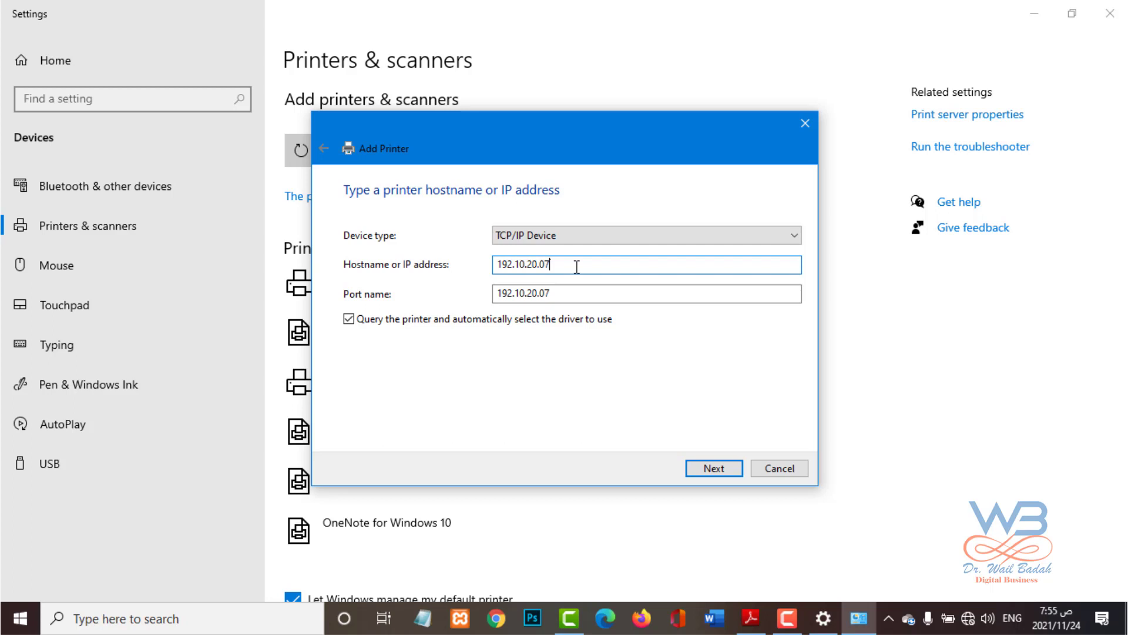
Change the device type to Autodetect and cancel adding the printer by IP address.
{"action": "left_click", "coordinate": [606, 234]}
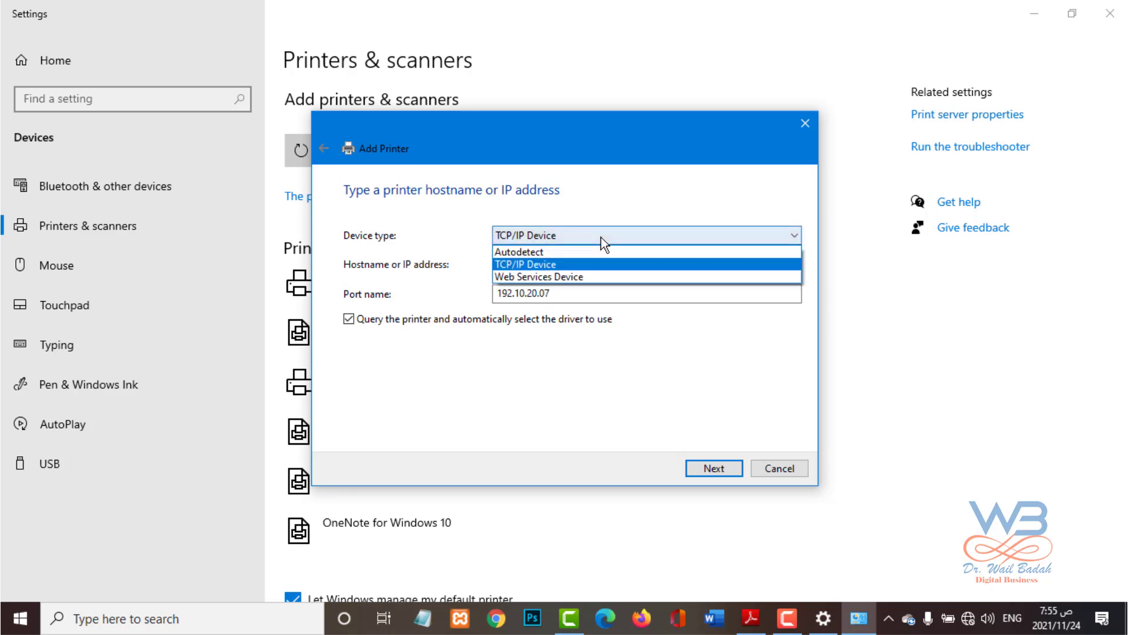
{"action": "left_click", "coordinate": [549, 255]}
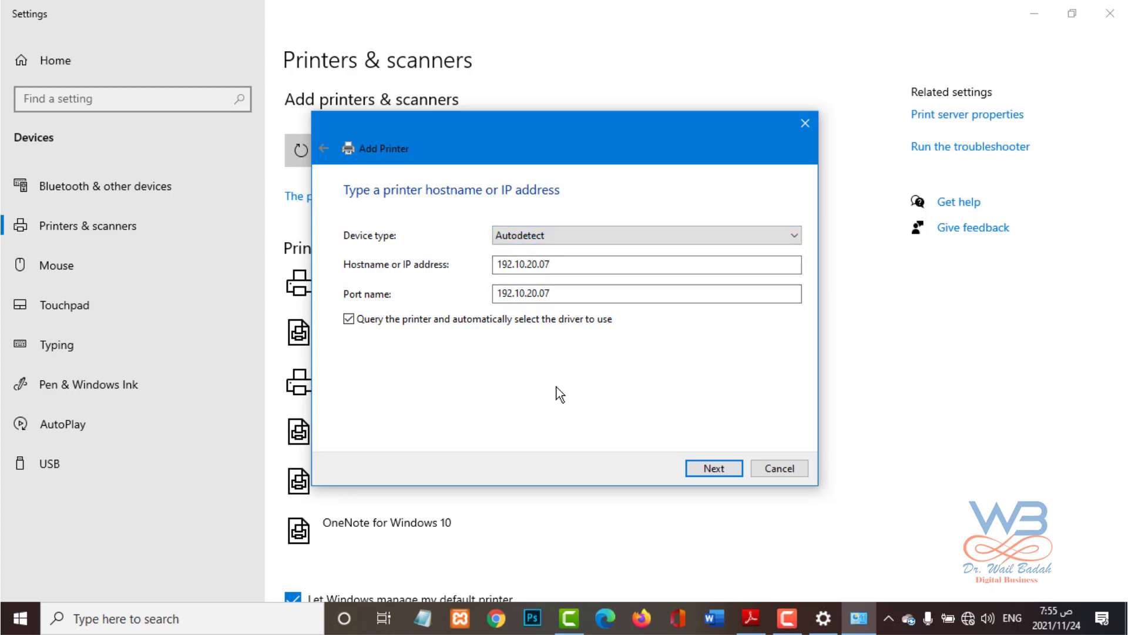
{"action": "left_click", "coordinate": [774, 467]}
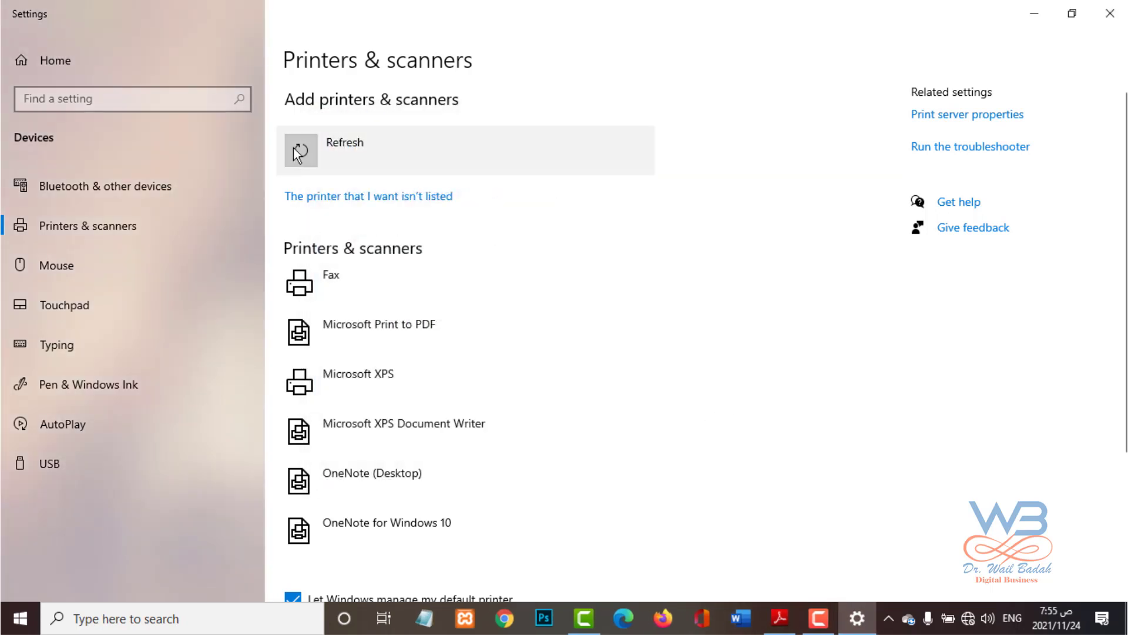
Try to find a Bluetooth, wireless or network discoverable printer for an unlisted printer, and cancel the search.
{"action": "left_click", "coordinate": [314, 200]}
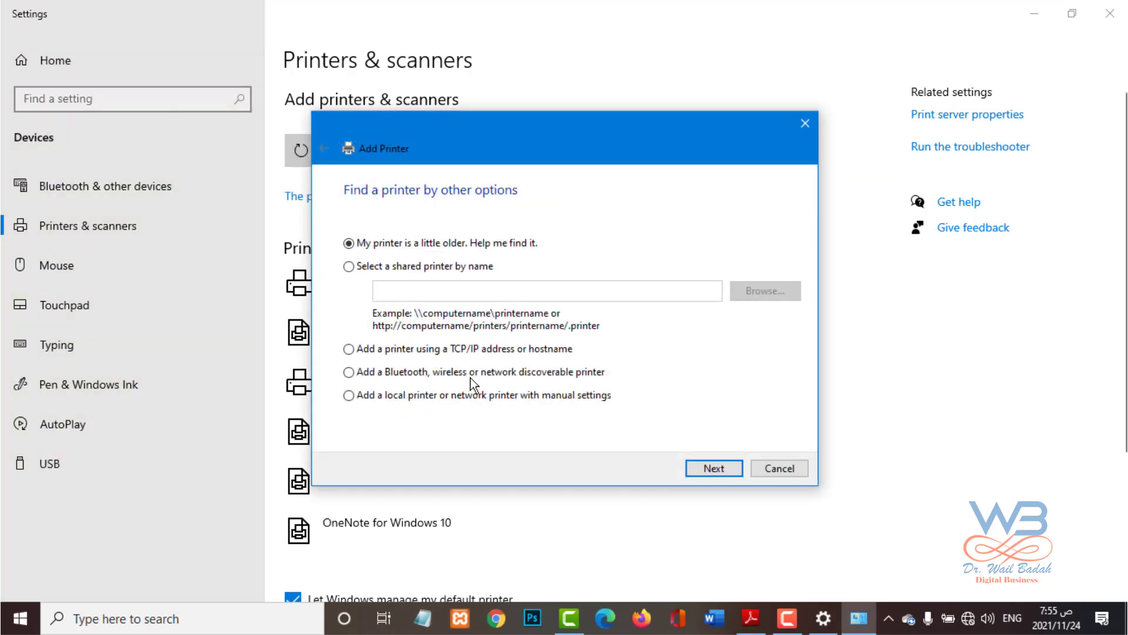
{"action": "left_click", "coordinate": [481, 374]}
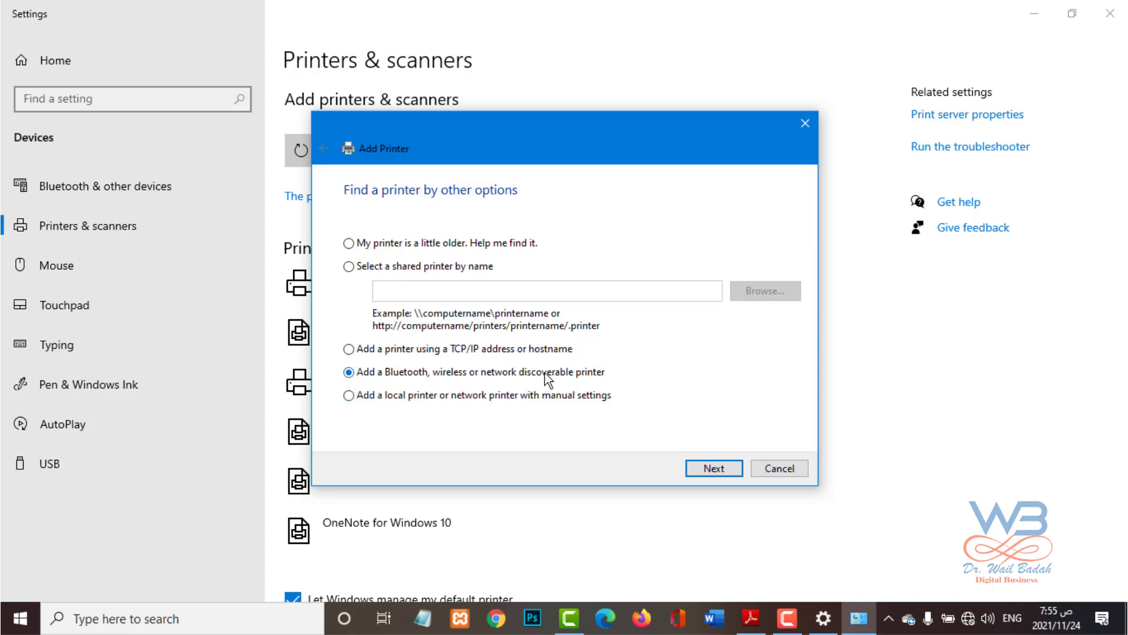
{"action": "left_click", "coordinate": [711, 467]}
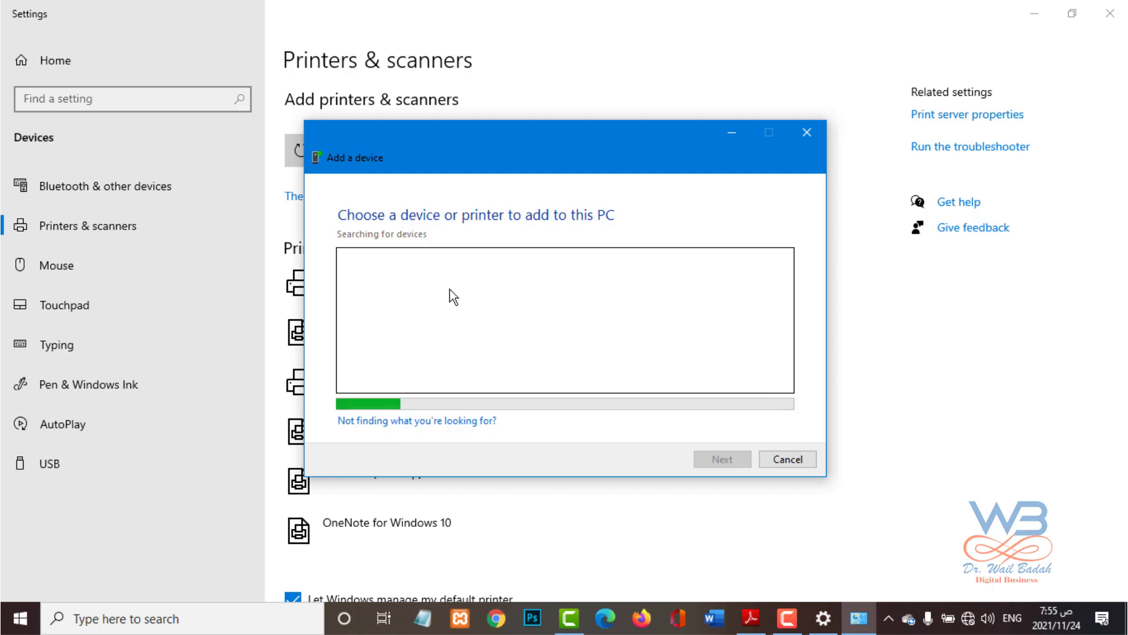
{"action": "left_click", "coordinate": [785, 459]}
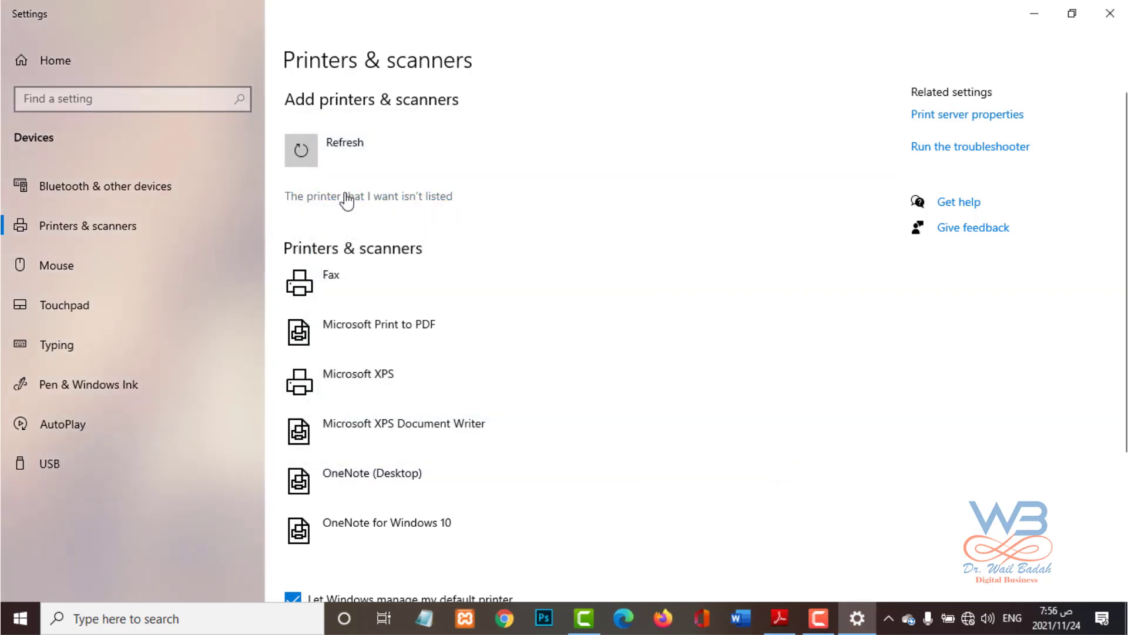
Start adding an unlisted local or network printer with manual settings, using the existing port LPT1: (Printer Port).
{"action": "left_click", "coordinate": [346, 198]}
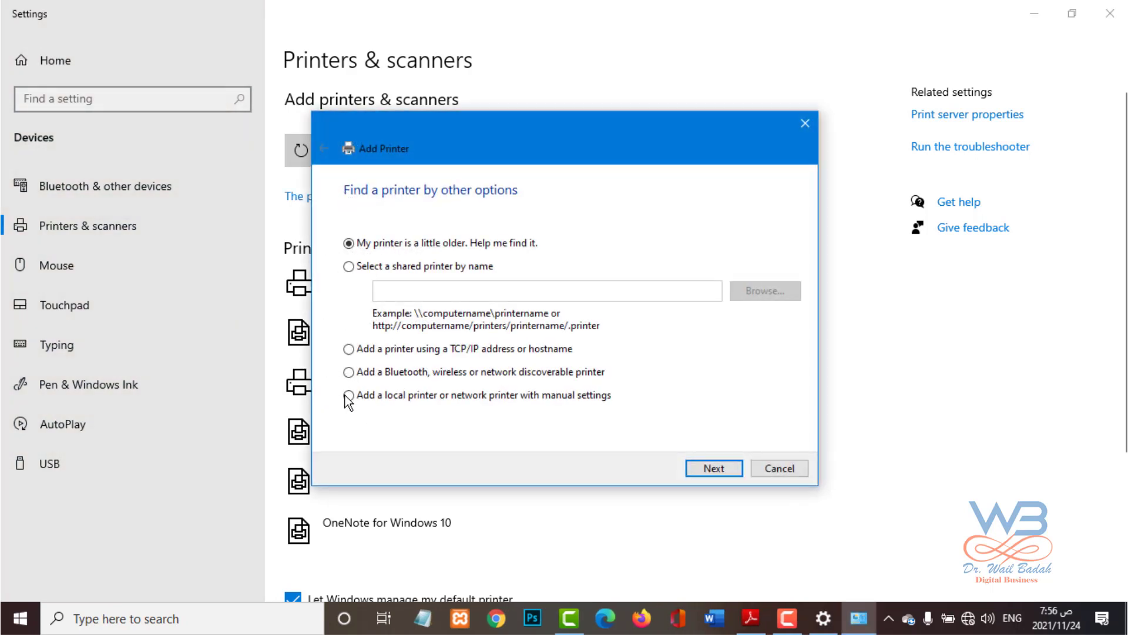
{"action": "left_click", "coordinate": [347, 396]}
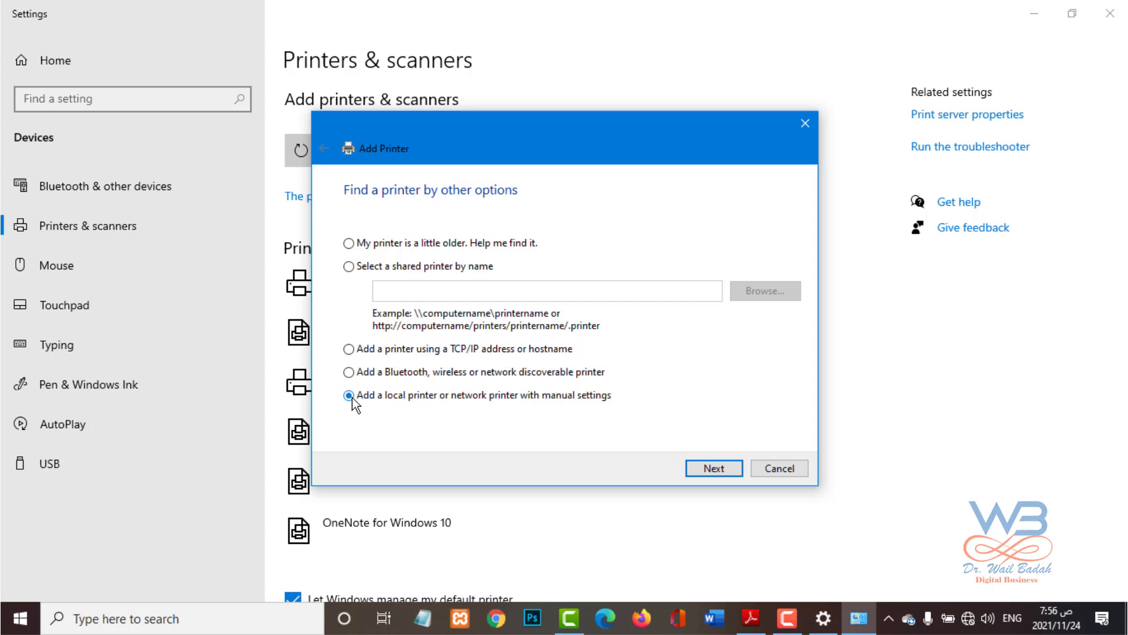
{"action": "left_click", "coordinate": [714, 468]}
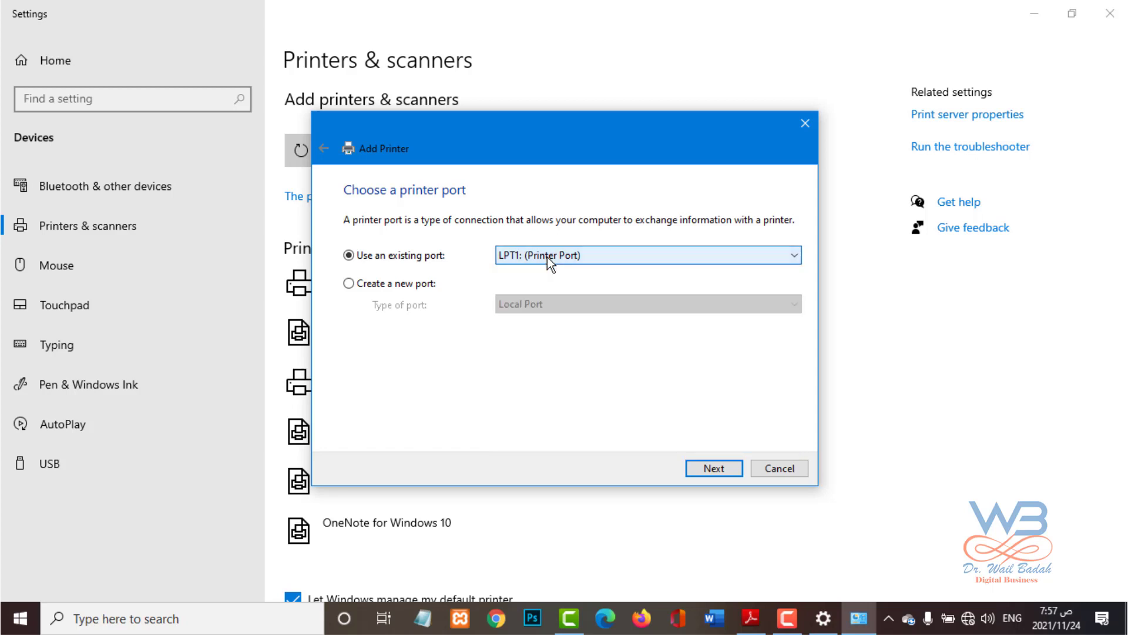
{"action": "left_click", "coordinate": [547, 257]}
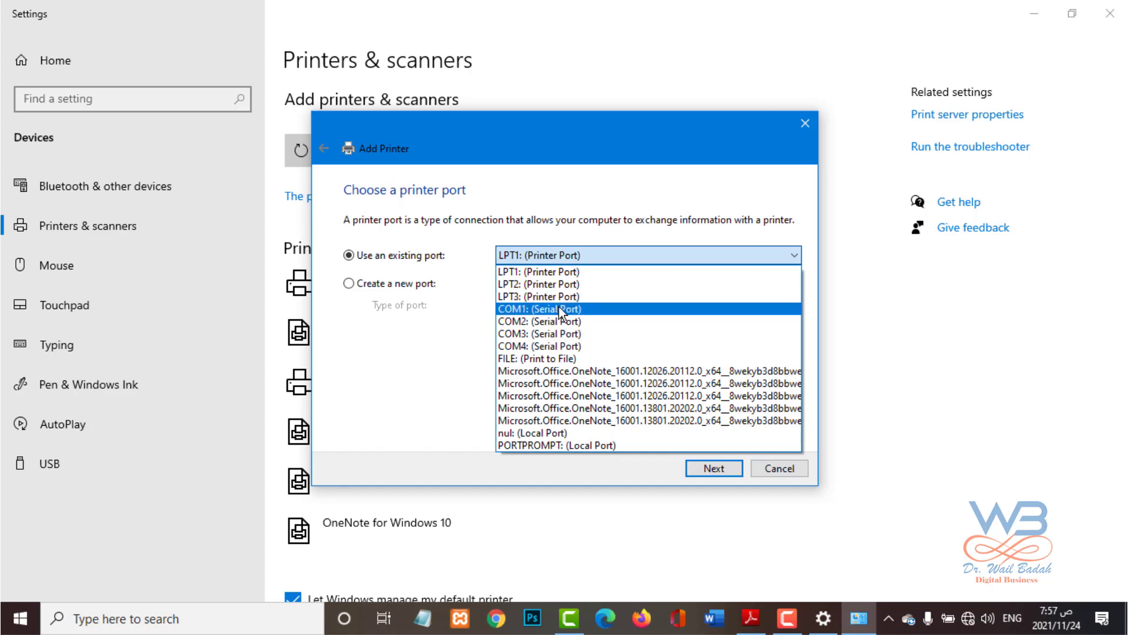
{"action": "left_click", "coordinate": [421, 360]}
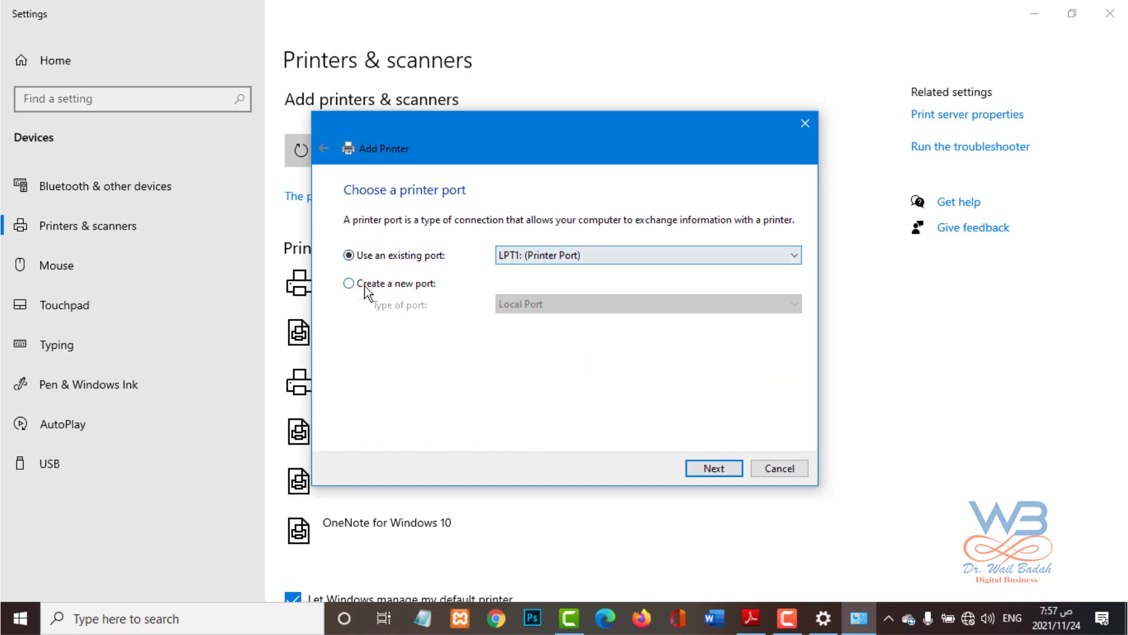
{"action": "left_click", "coordinate": [708, 468]}
Select the MS Publisher Imagesetter driver from the manufacturer Generic.
{"action": "left_click", "coordinate": [370, 329]}
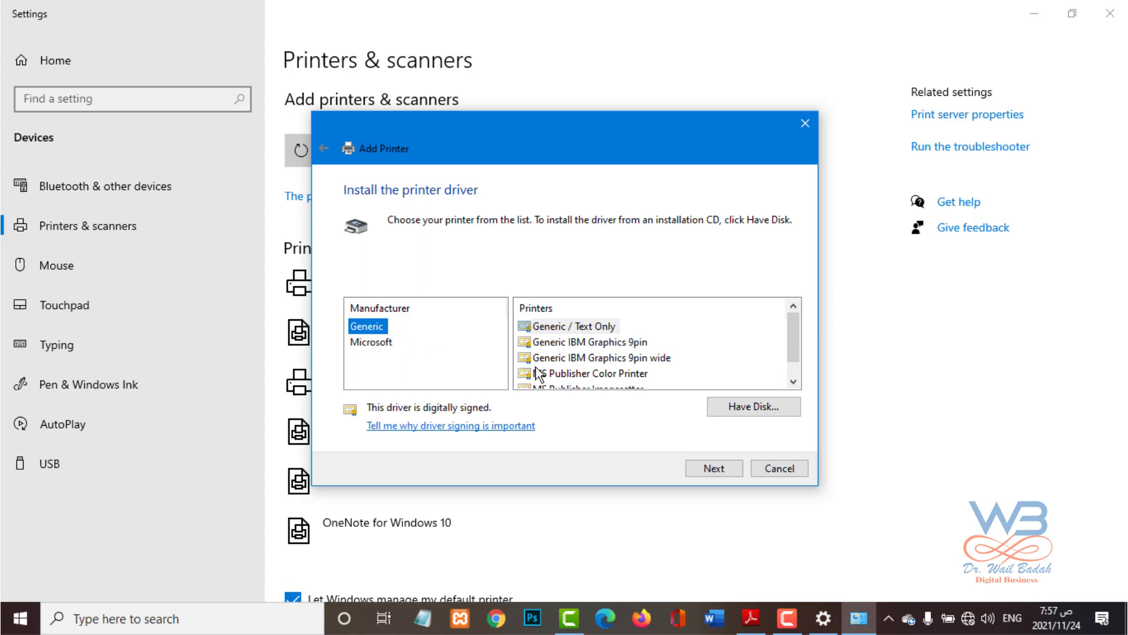
{"action": "scroll", "coordinate": [556, 375], "scroll_direction": "down", "scroll_amount": 1}
{"action": "left_click", "coordinate": [563, 374]}
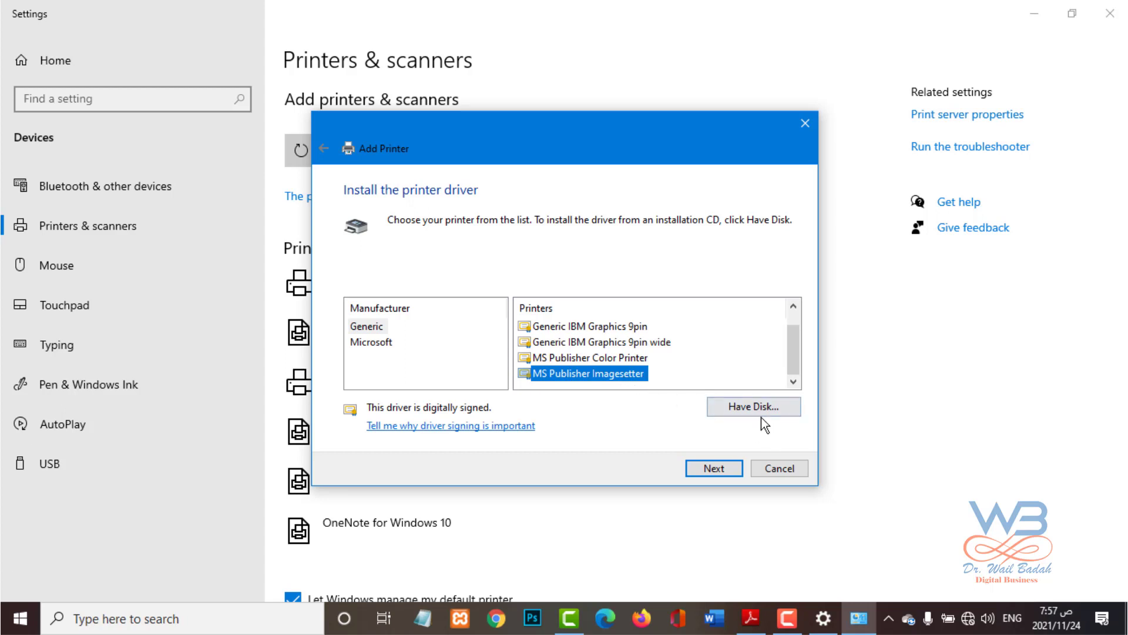
Try to install the printer driver from disk by browsing the drives under This PC, and cancel it.
{"action": "left_click", "coordinate": [748, 409]}
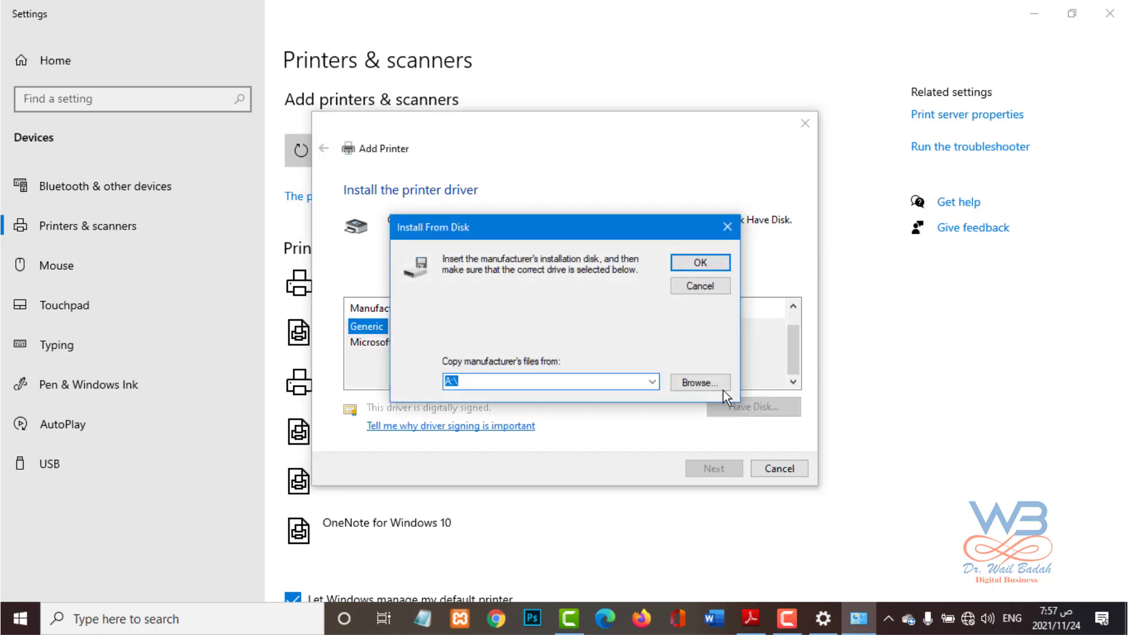
{"action": "left_click_drag", "start_coordinate": [601, 228], "coordinate": [771, 157]}
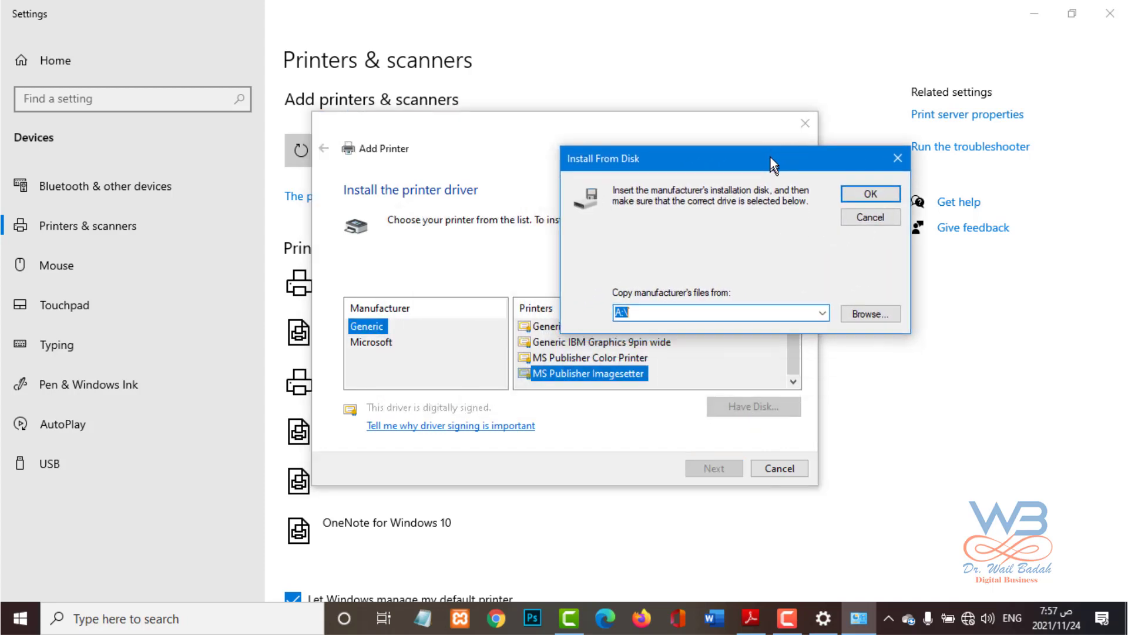
{"action": "left_click", "coordinate": [874, 309]}
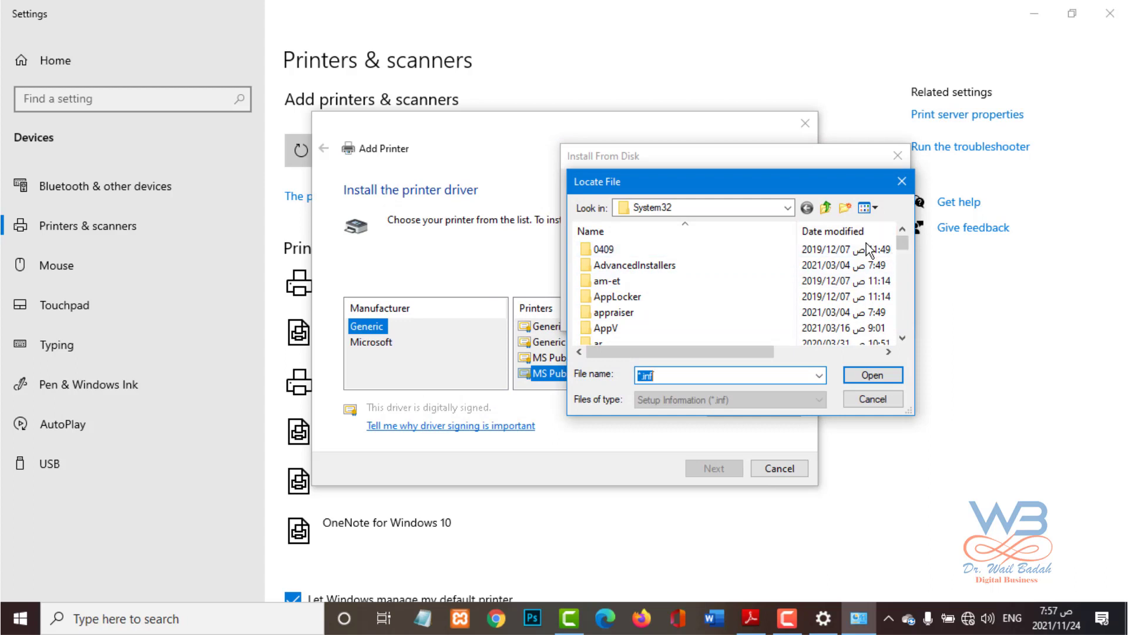
{"action": "left_click", "coordinate": [788, 208]}
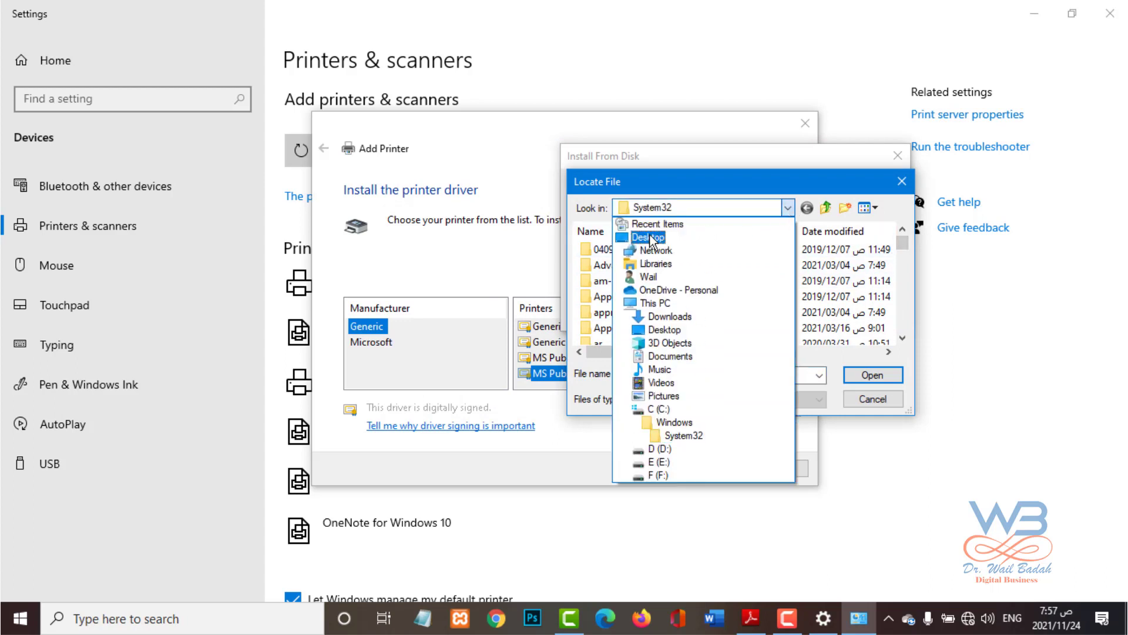
{"action": "left_click", "coordinate": [647, 238]}
{"action": "double_click", "coordinate": [614, 326]}
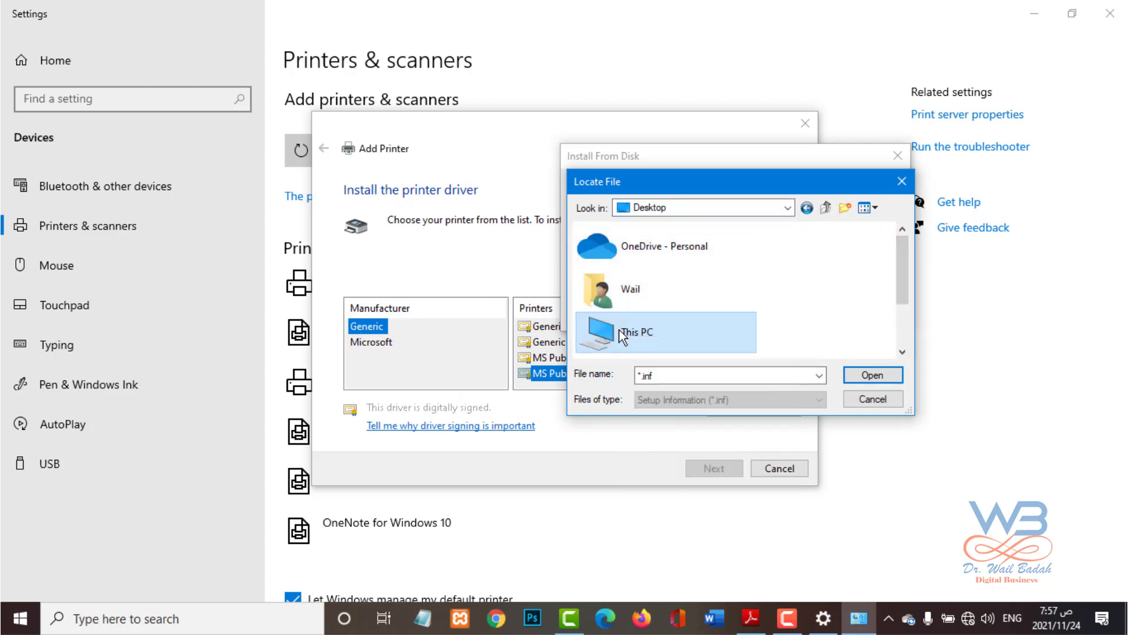
{"action": "scroll", "coordinate": [690, 299], "scroll_direction": "down", "scroll_amount": 10}
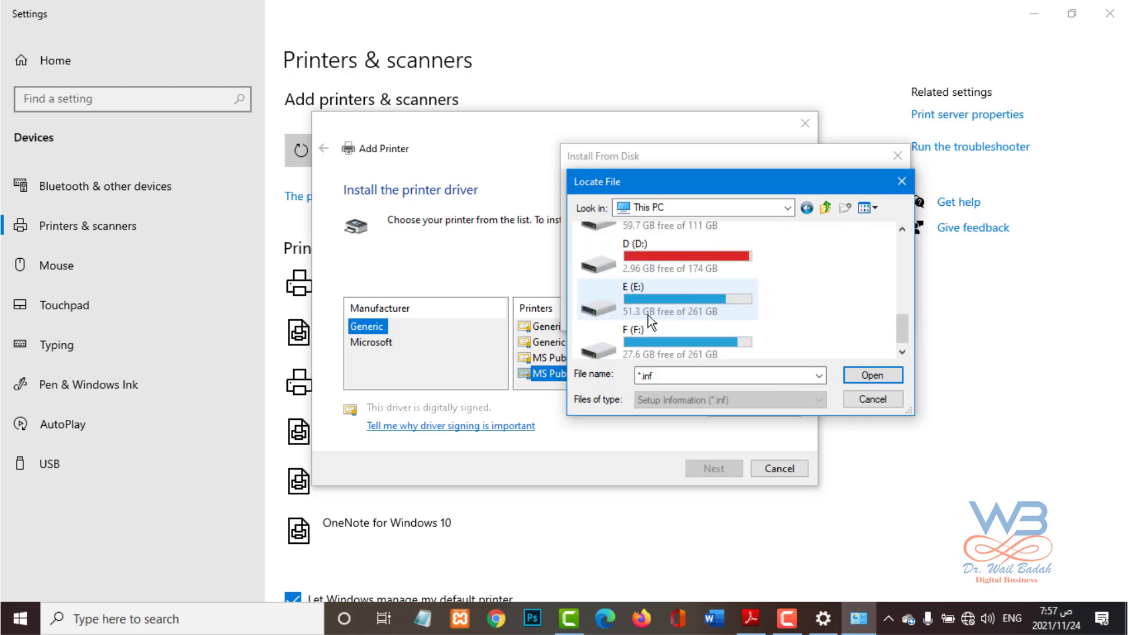
{"action": "left_click", "coordinate": [639, 335]}
{"action": "scroll", "coordinate": [683, 328], "scroll_direction": "up", "scroll_amount": 2}
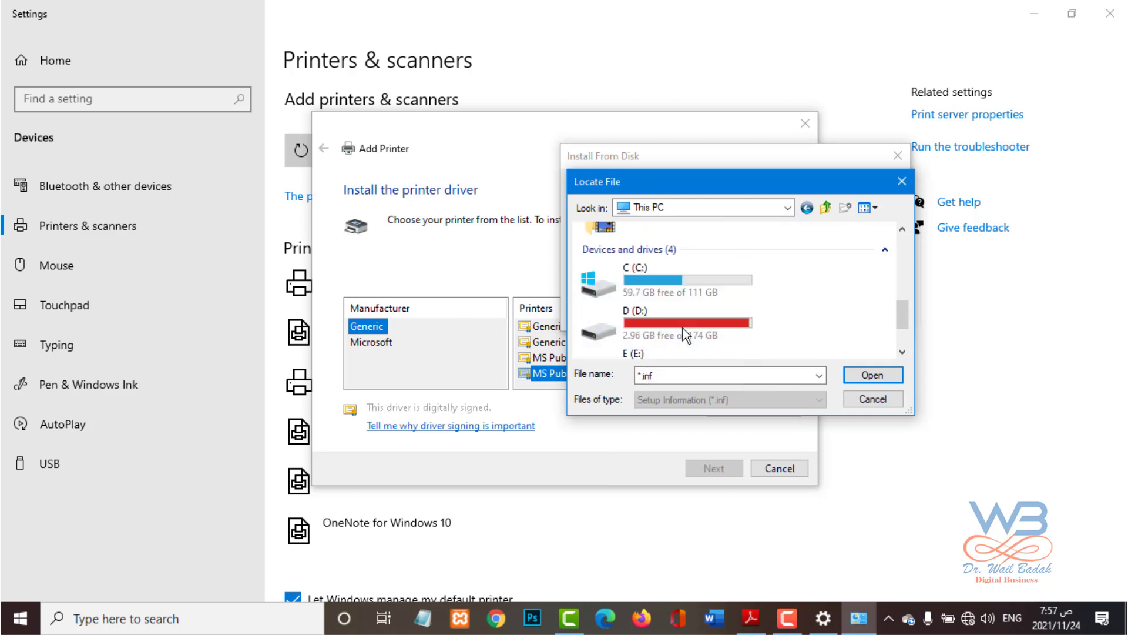
{"action": "scroll", "coordinate": [663, 330], "scroll_direction": "down", "scroll_amount": 2}
{"action": "left_click", "coordinate": [864, 399]}
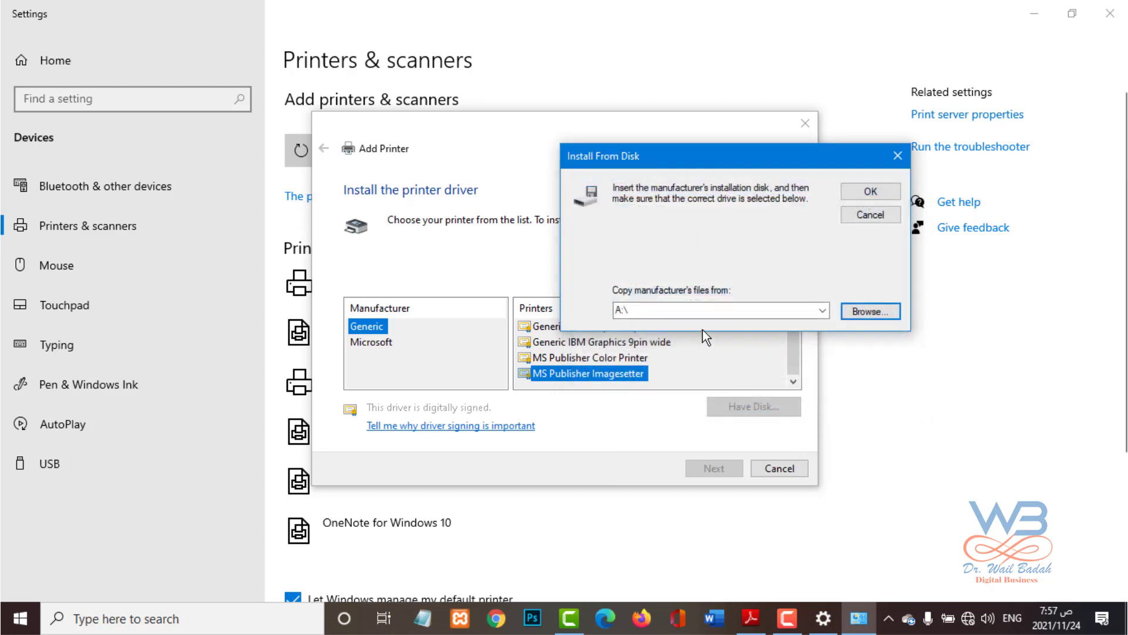
{"action": "left_click", "coordinate": [870, 214]}
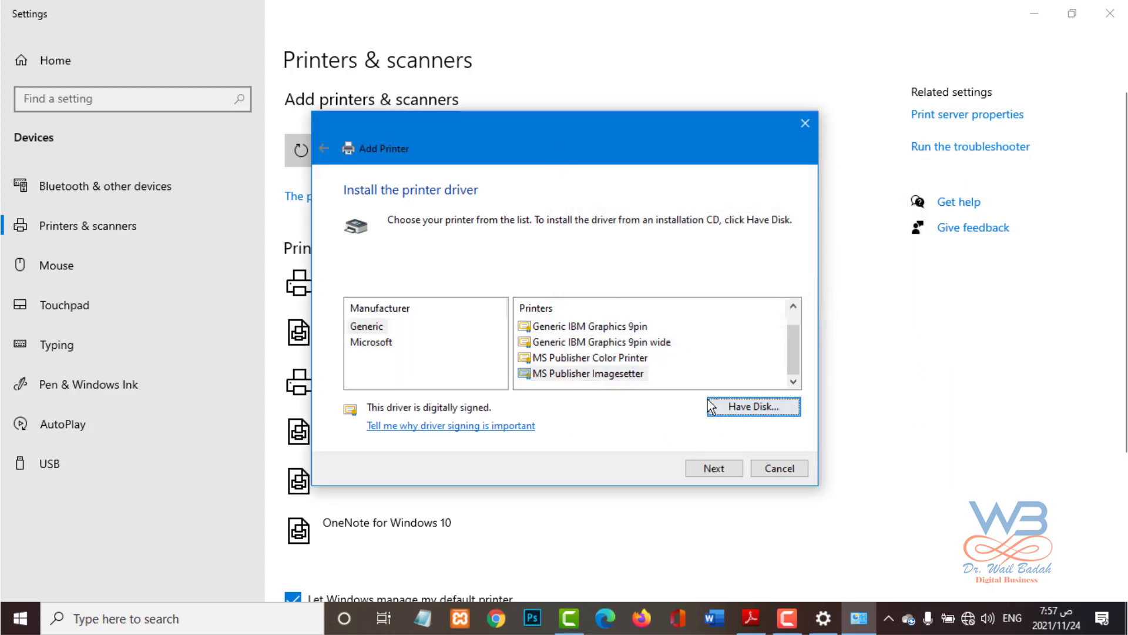
Choose MS Publisher Imagesetter from the manufacturer Generic again and proceed with it as the printer driver.
{"action": "left_click", "coordinate": [362, 329]}
{"action": "left_click", "coordinate": [542, 374]}
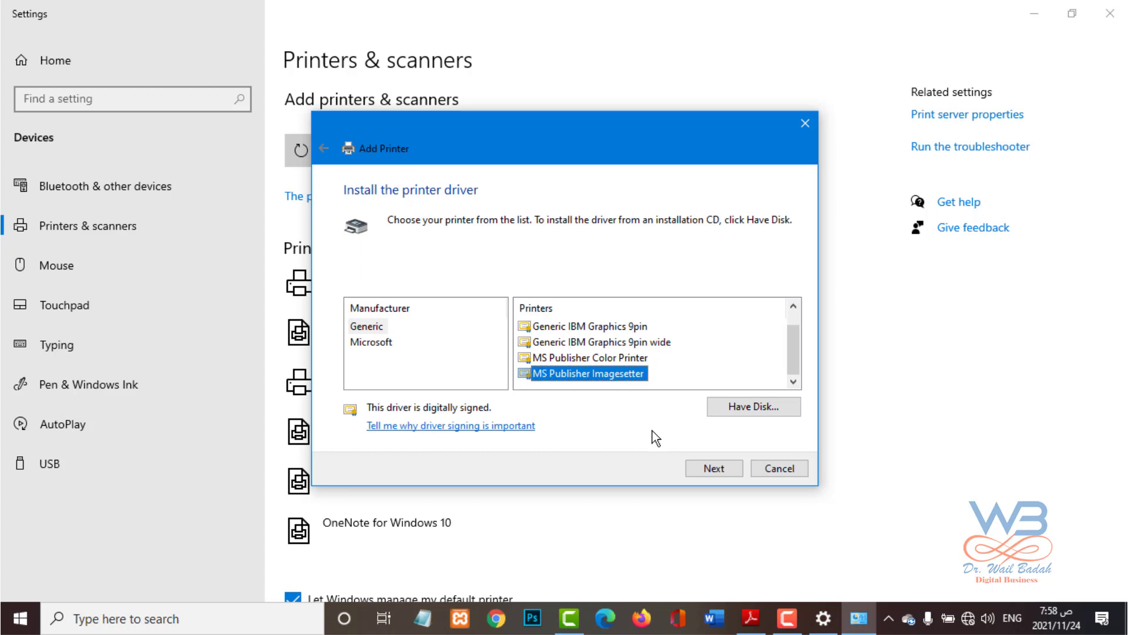
{"action": "left_click", "coordinate": [714, 470]}
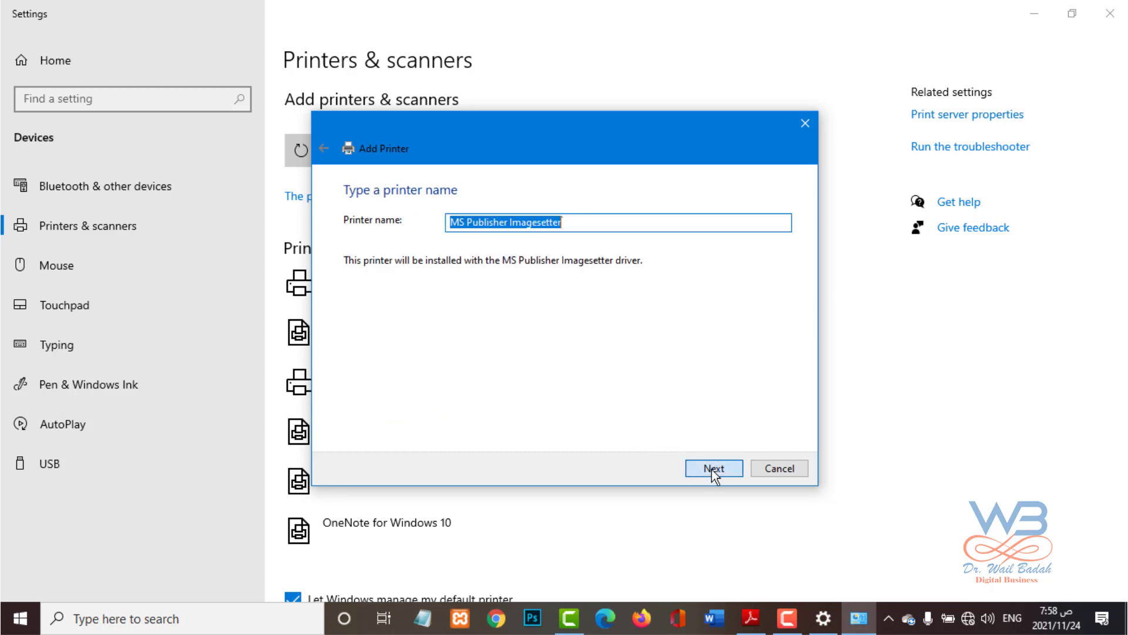
Shorten the printer name to MS Publisher and install the printer under that name.
{"action": "left_click", "coordinate": [578, 226]}
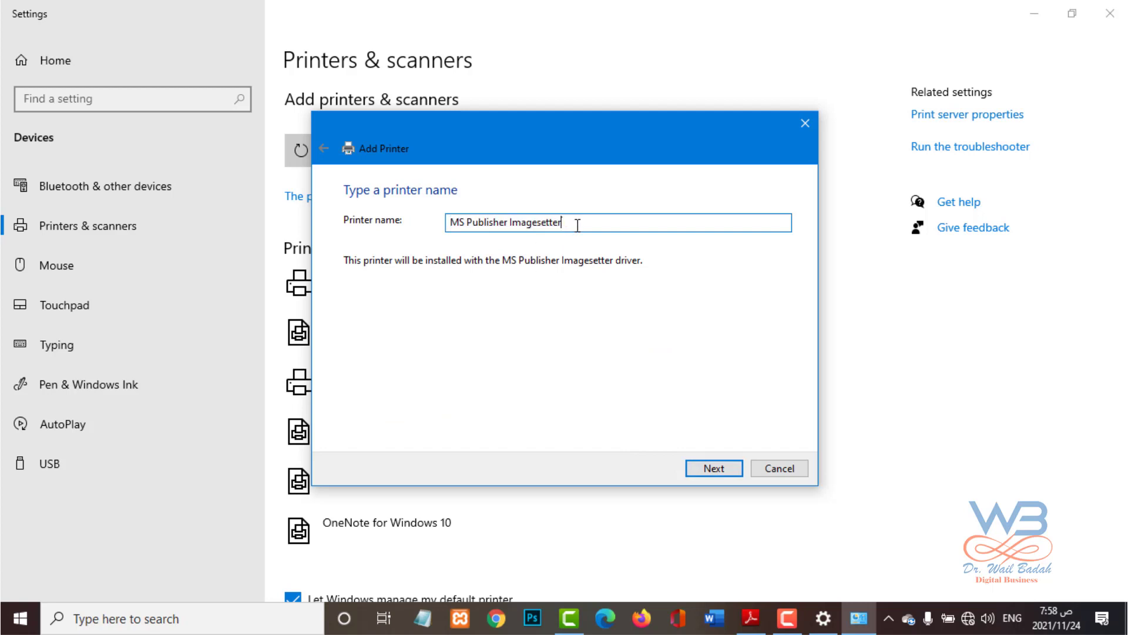
{"action": "key", "text": "BackSpace"}
{"action": "key", "text": "BackSpace"}
{"action": "key", "text": "BackSpace"}
{"action": "key", "text": "BackSpace"}
{"action": "key", "text": "BackSpace"}
{"action": "key", "text": "BackSpace"}
{"action": "key", "text": "BackSpace"}
{"action": "key", "text": "BackSpace"}
{"action": "key", "text": "BackSpace"}
{"action": "key", "text": "BackSpace"}
{"action": "key", "text": "BackSpace"}
{"action": "key", "text": "BackSpace"}
{"action": "left_click", "coordinate": [723, 468]}
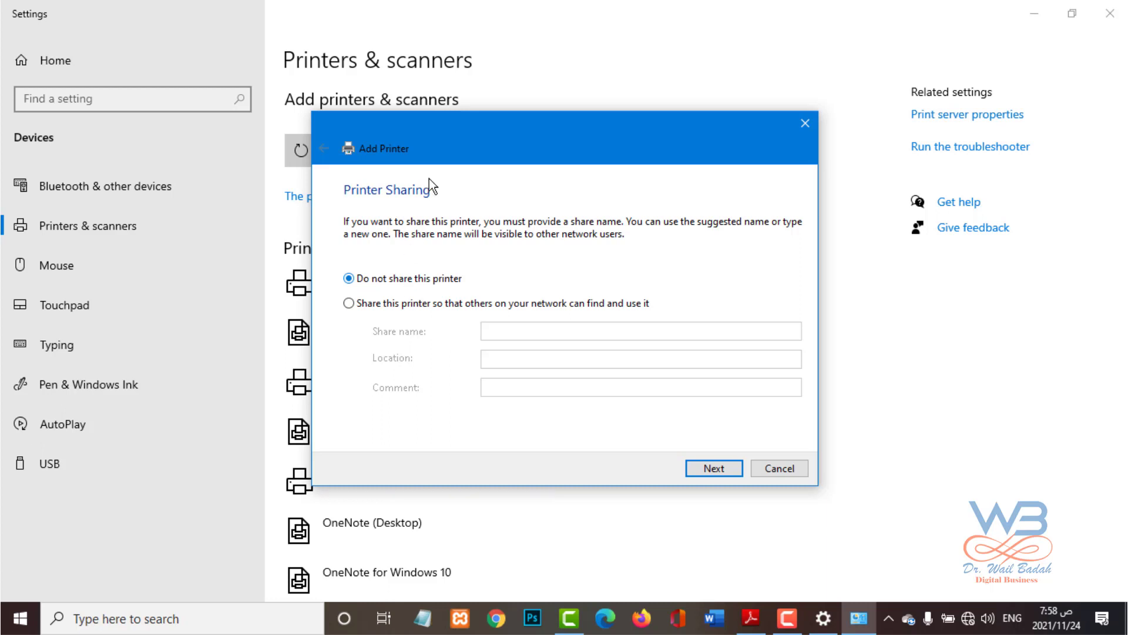
Try the option to share the printer on the network, switch back to Do not share this printer, and continue.
{"action": "left_click_drag", "start_coordinate": [436, 155], "coordinate": [539, 133]}
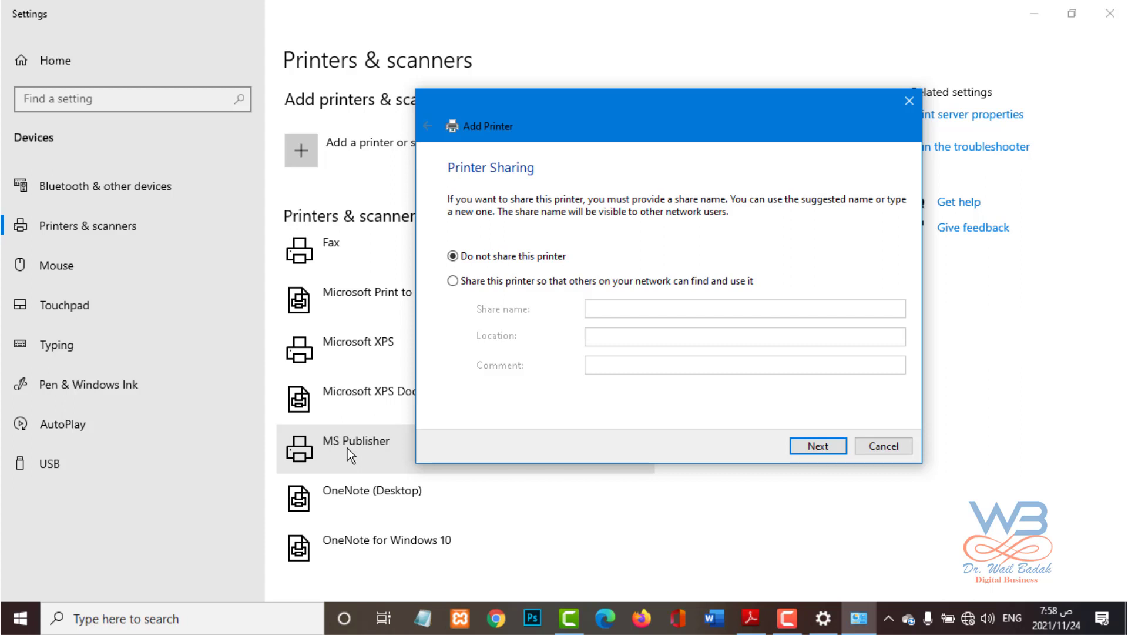
{"action": "left_click", "coordinate": [476, 282]}
{"action": "left_click", "coordinate": [658, 309]}
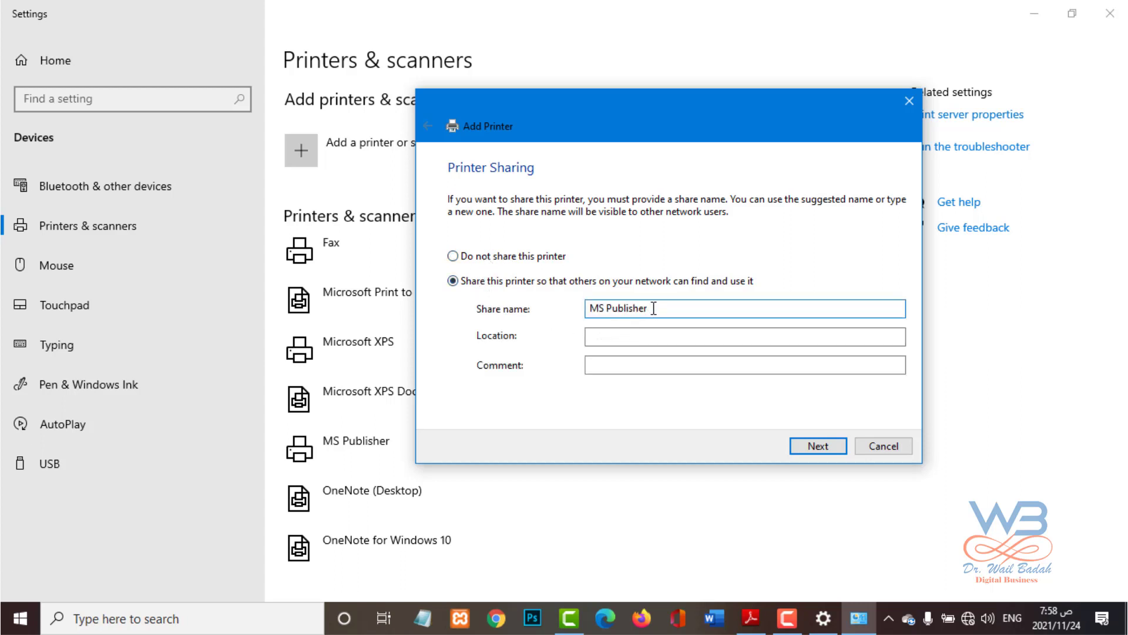
{"action": "left_click_drag", "start_coordinate": [618, 309], "coordinate": [561, 312]}
{"action": "left_click", "coordinate": [470, 255]}
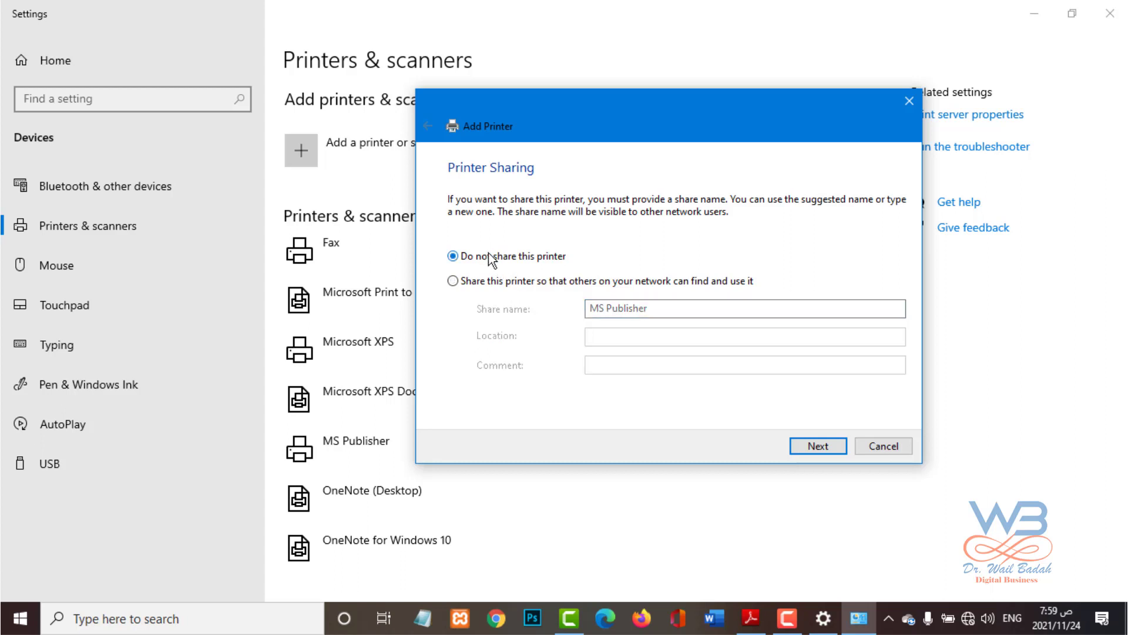
{"action": "left_click", "coordinate": [817, 448]}
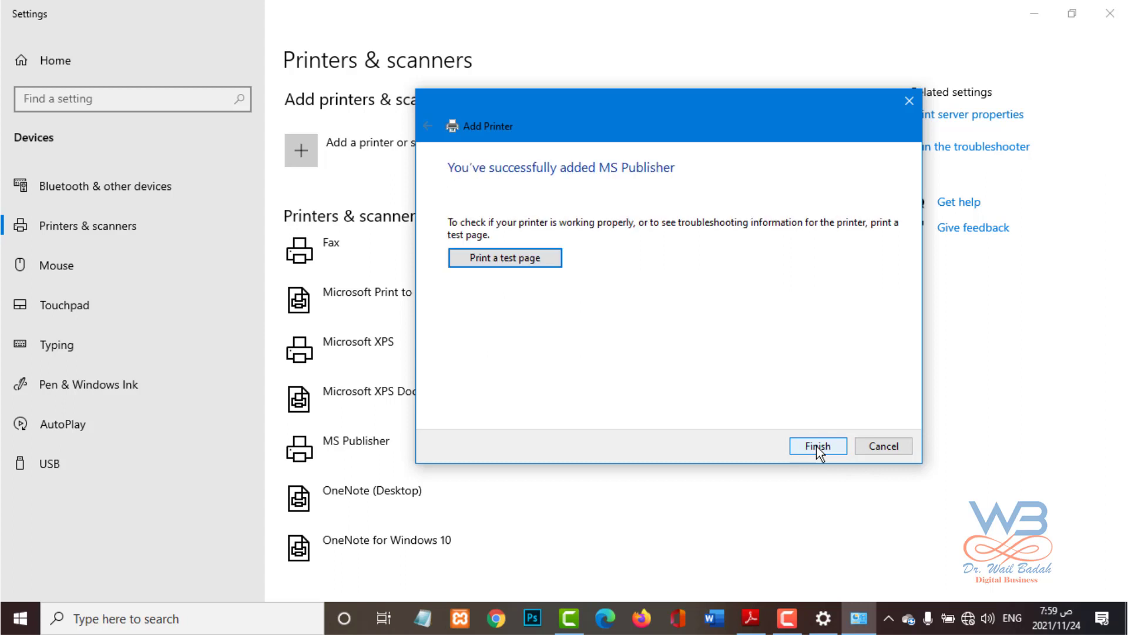
Print a test page on the MS Publisher printer and finish adding it.
{"action": "left_click", "coordinate": [506, 259]}
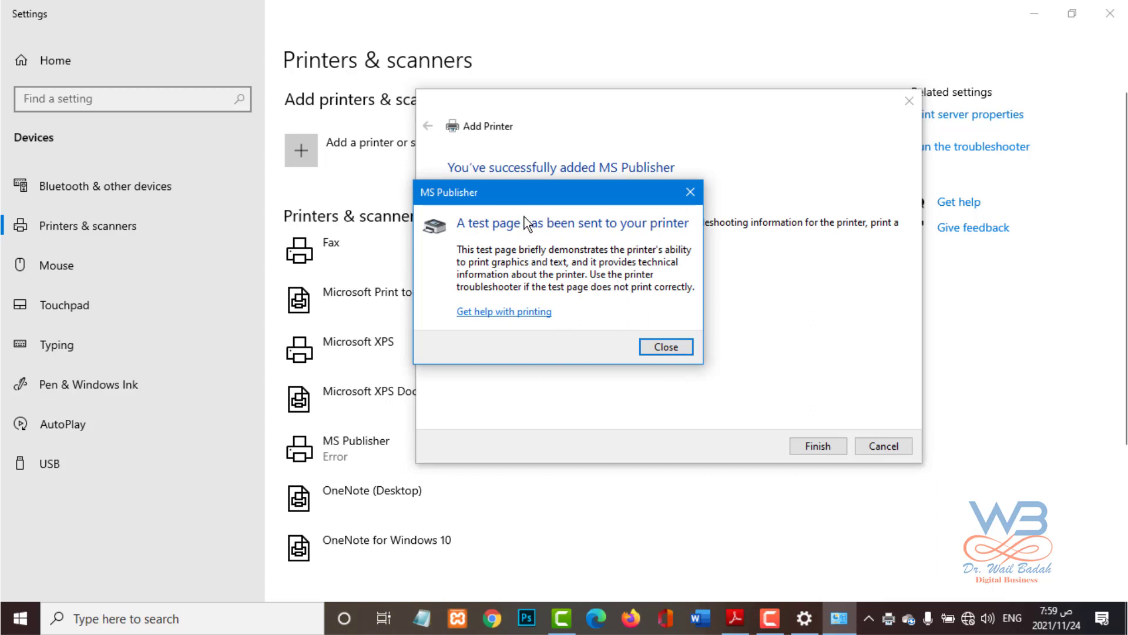
{"action": "left_click", "coordinate": [669, 348]}
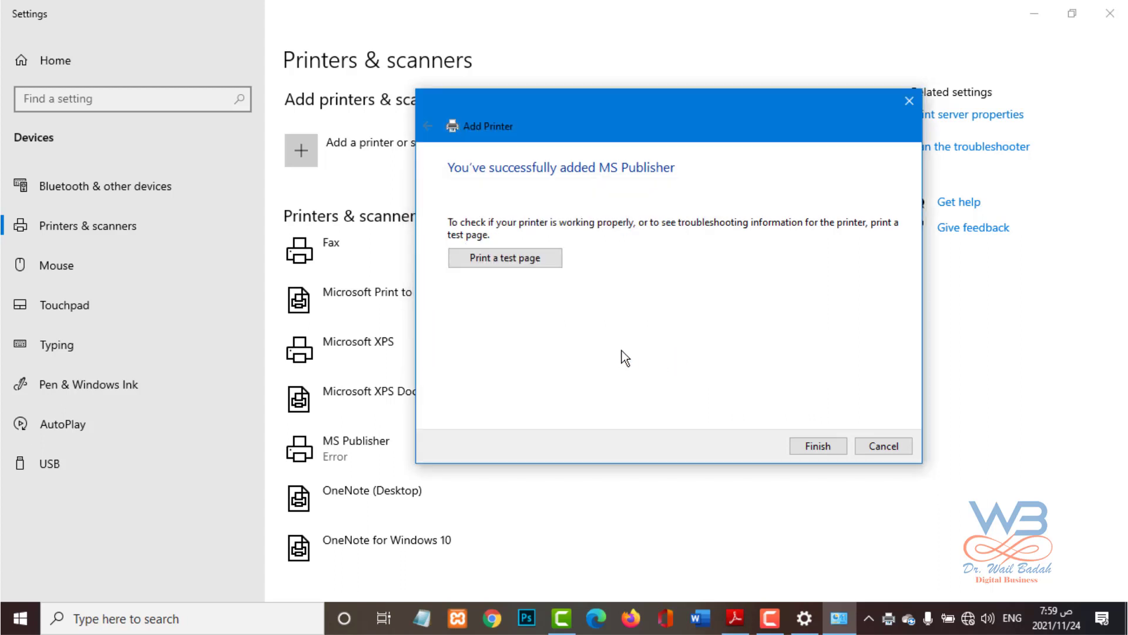
{"action": "left_click", "coordinate": [811, 446]}
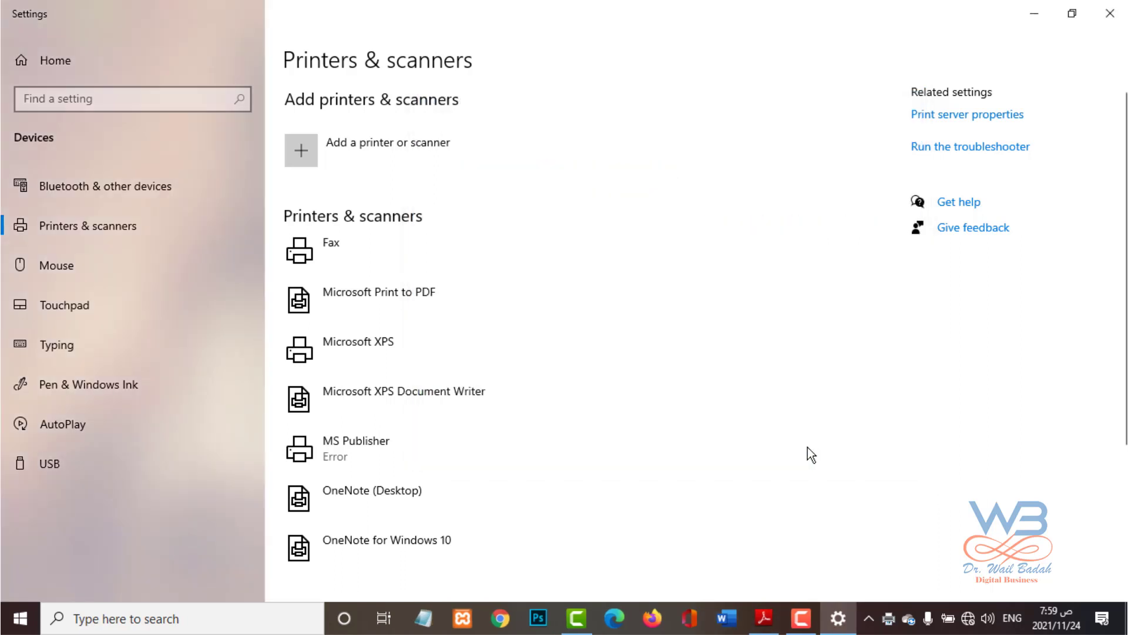
Open the print queue from the MS Publisher printer's management page and select the Test Page document.
{"action": "left_click", "coordinate": [347, 446]}
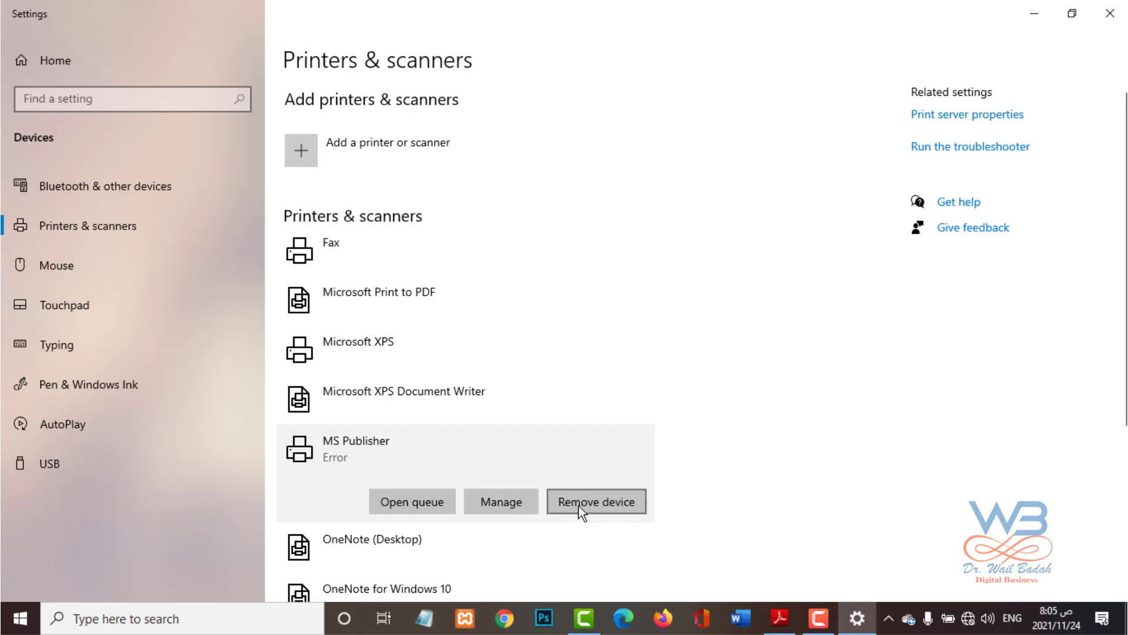
{"action": "left_click", "coordinate": [501, 503]}
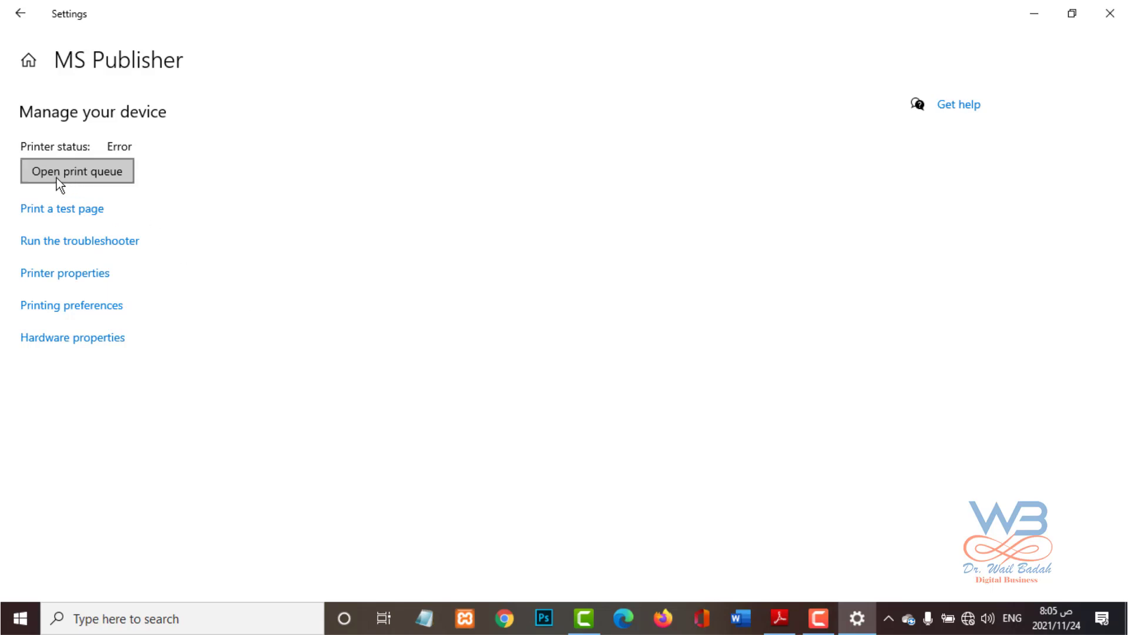
{"action": "left_click", "coordinate": [84, 174]}
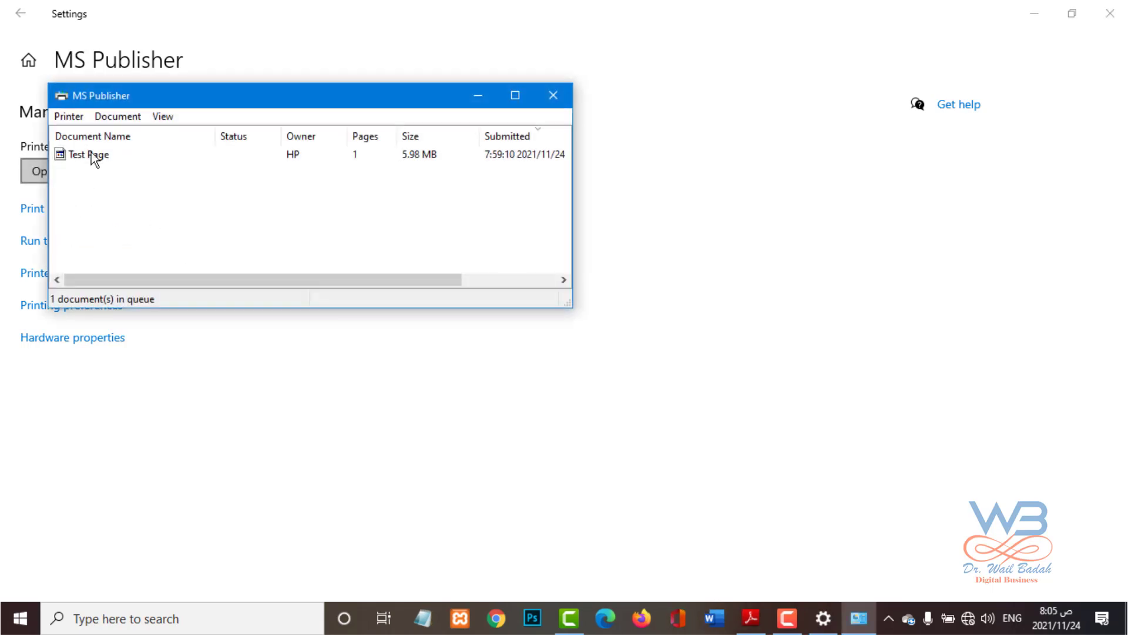
{"action": "left_click_drag", "start_coordinate": [141, 100], "coordinate": [362, 141]}
{"action": "left_click", "coordinate": [324, 203]}
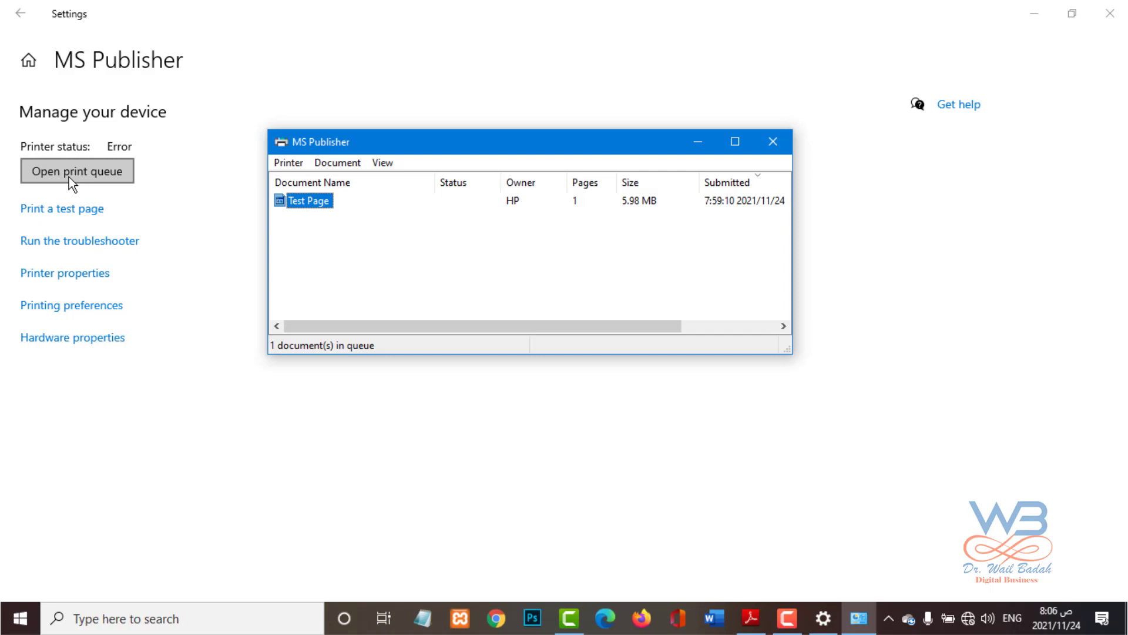
Open the printer's properties from its print queue and select the printer name for review.
{"action": "left_click", "coordinate": [289, 163]}
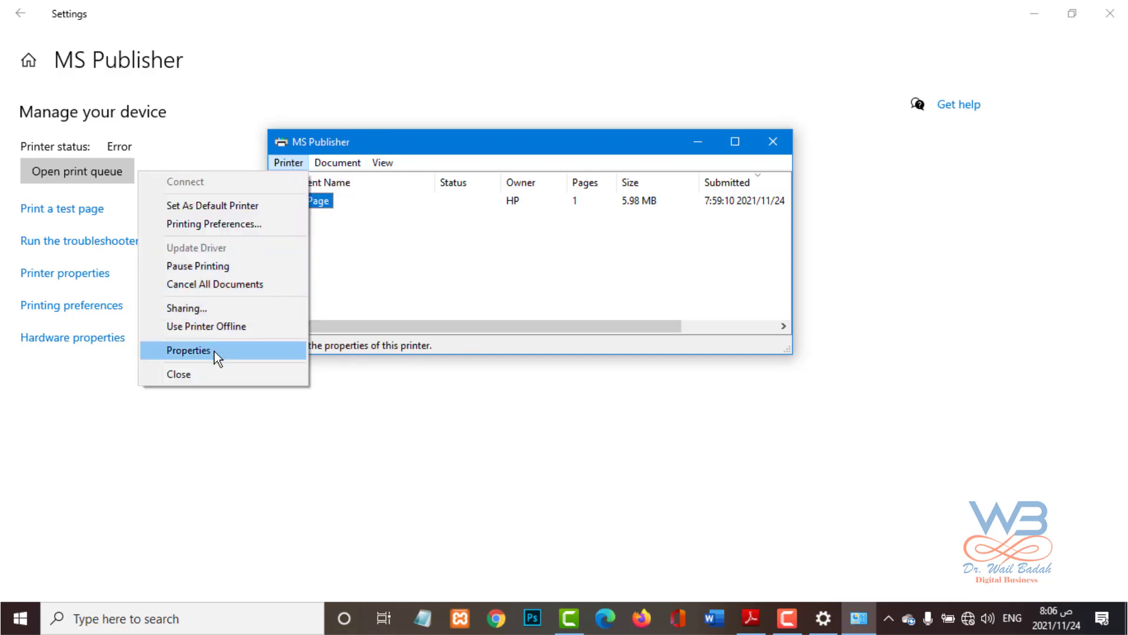
{"action": "left_click", "coordinate": [214, 351]}
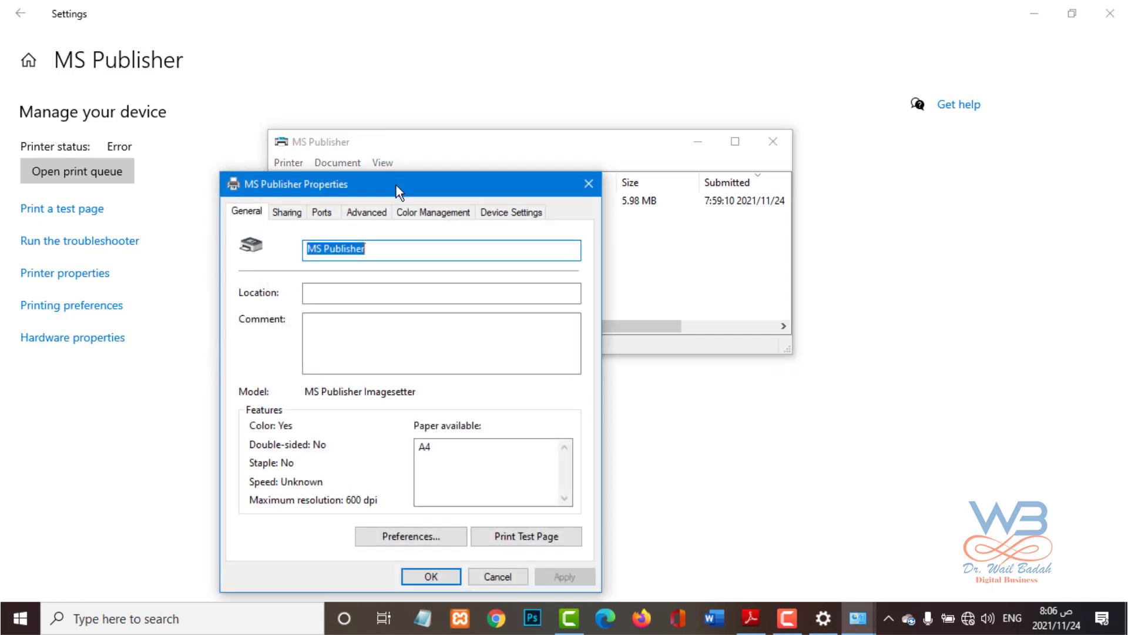
{"action": "left_click_drag", "start_coordinate": [396, 185], "coordinate": [505, 47]}
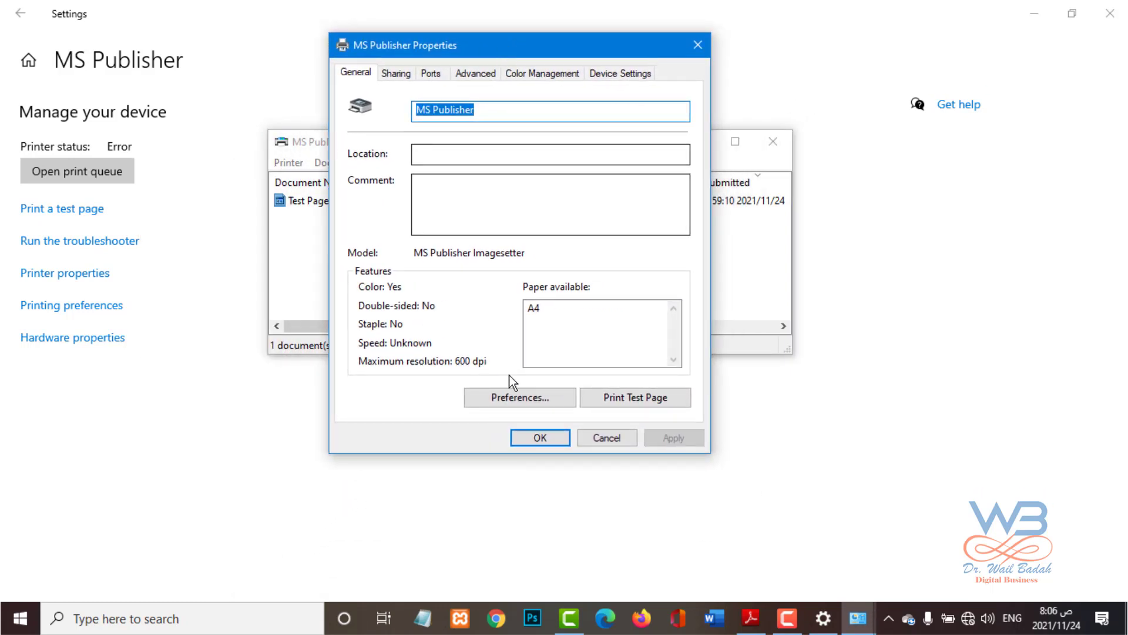
{"action": "left_click", "coordinate": [465, 112]}
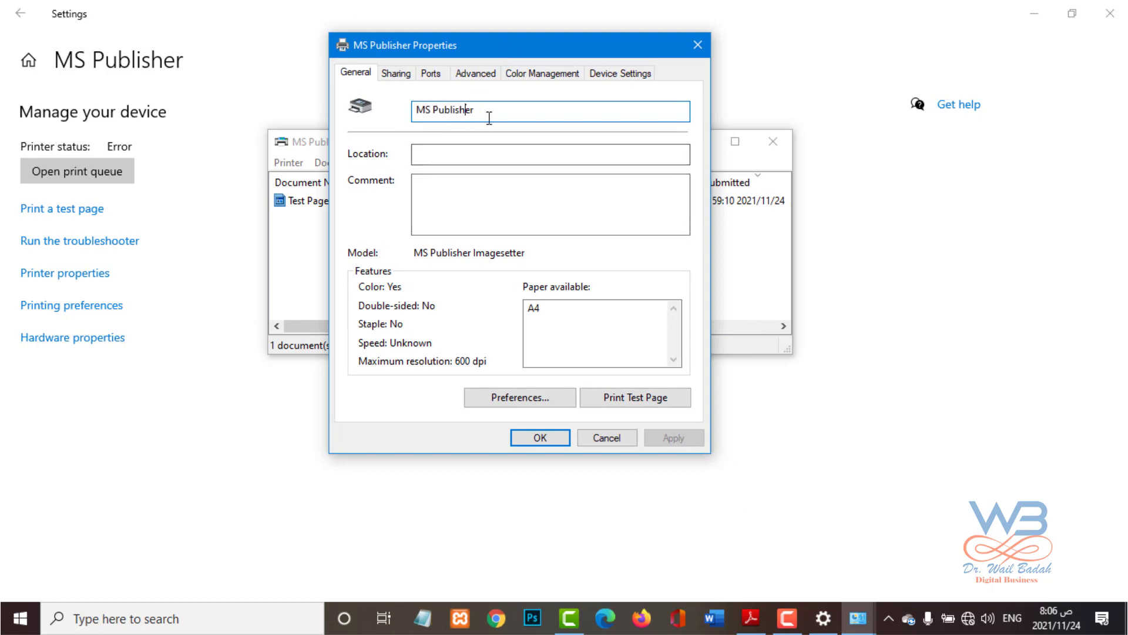
{"action": "left_click_drag", "start_coordinate": [525, 115], "coordinate": [415, 113]}
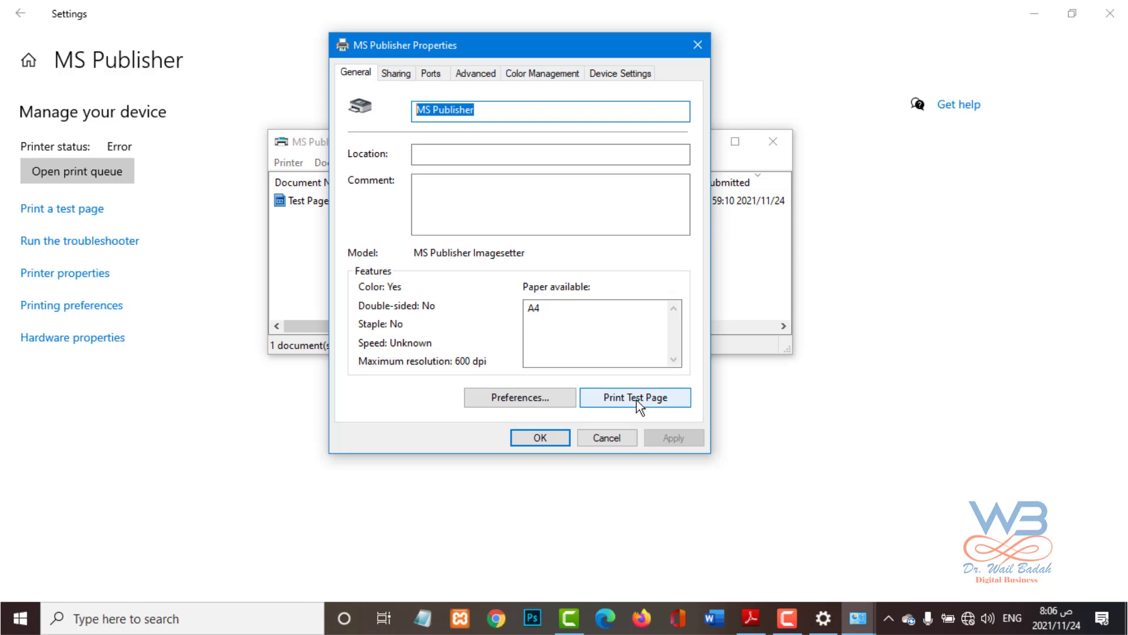
Print another test page from the printer's properties and select the earlier Test Page job in the queue.
{"action": "left_click_drag", "start_coordinate": [443, 47], "coordinate": [633, 38]}
{"action": "left_click", "coordinate": [810, 389]}
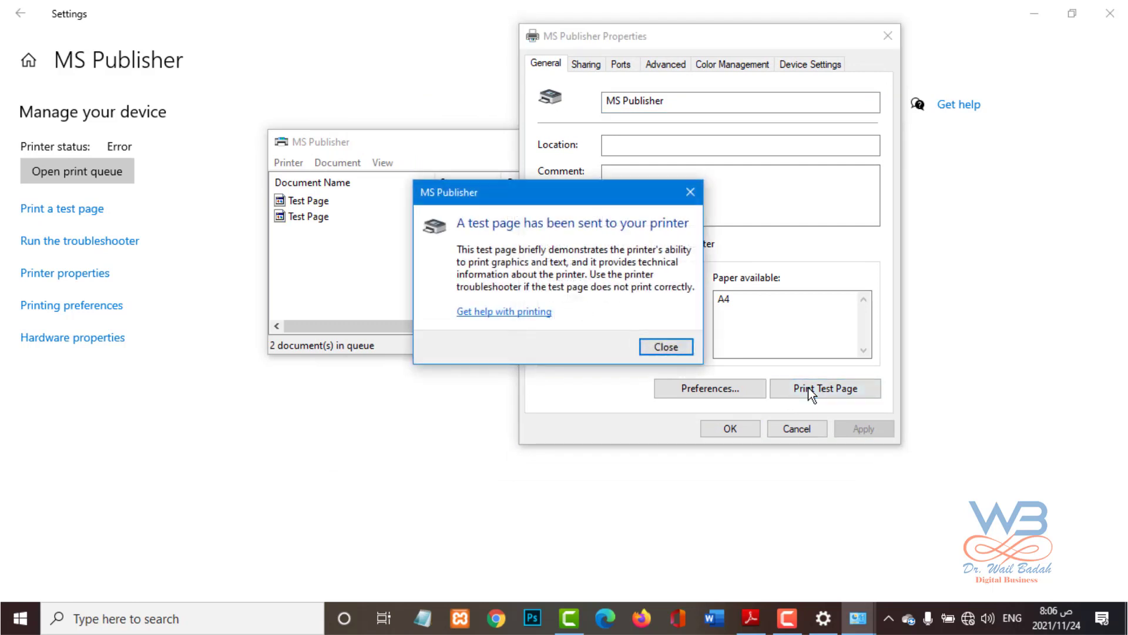
{"action": "left_click", "coordinate": [663, 347]}
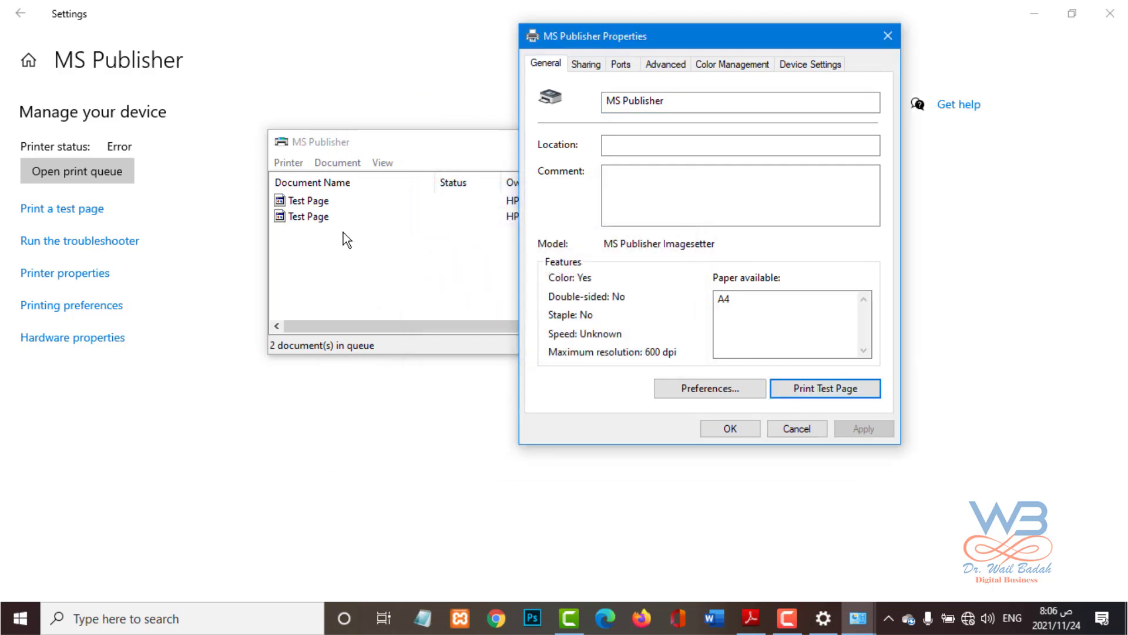
{"action": "left_click", "coordinate": [312, 218]}
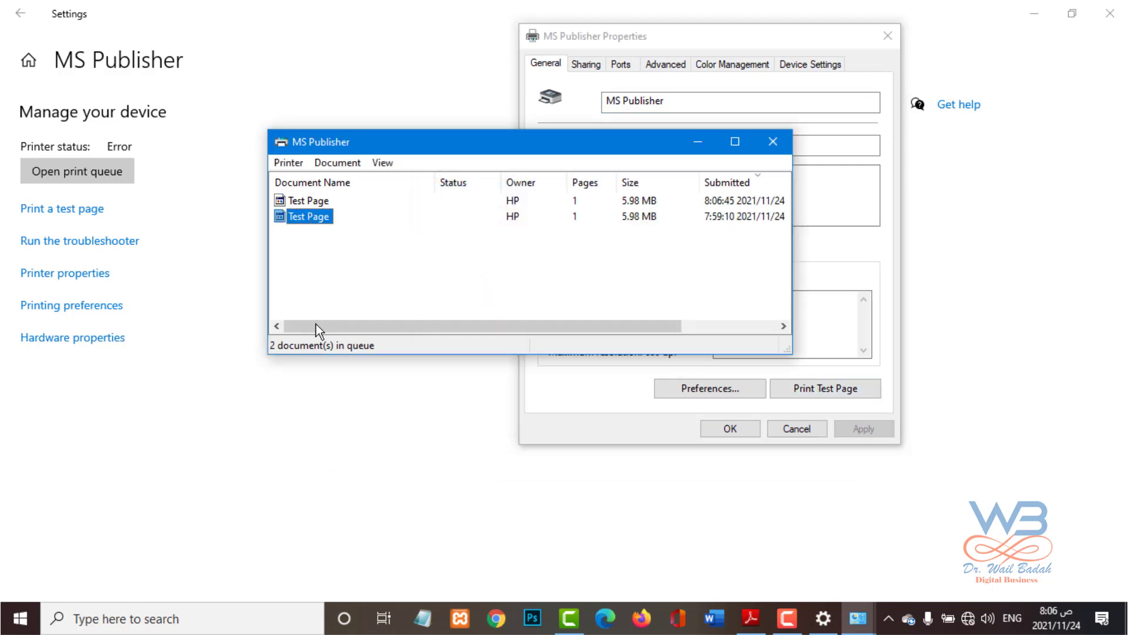
Return to the MS Publisher properties and open the printing preferences.
{"action": "left_click", "coordinate": [856, 244]}
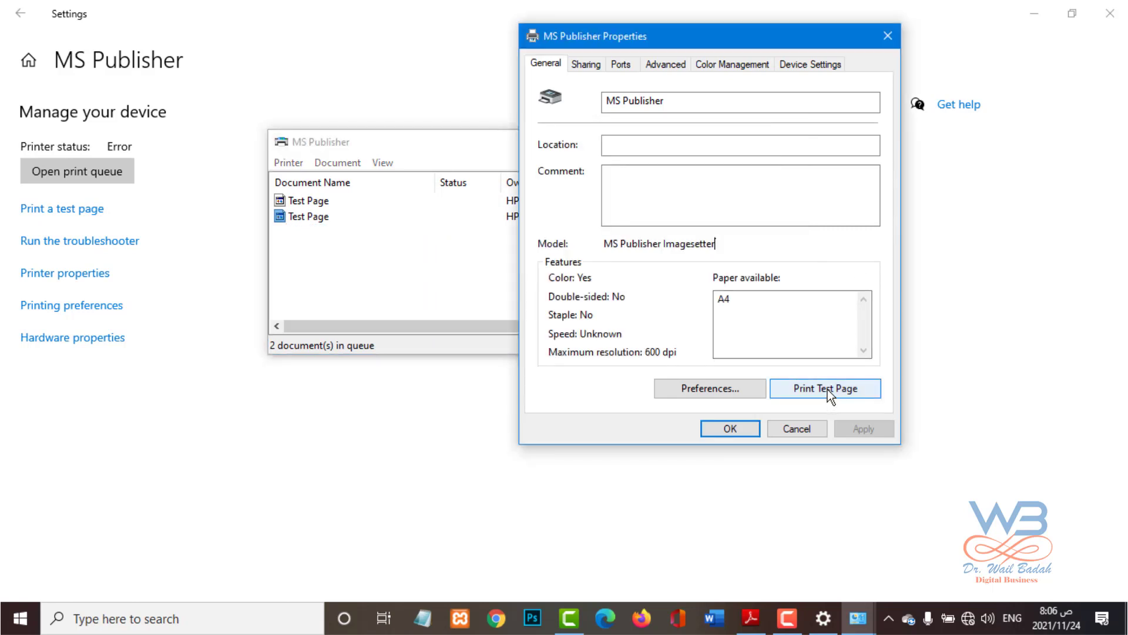
{"action": "key", "text": "Tab"}
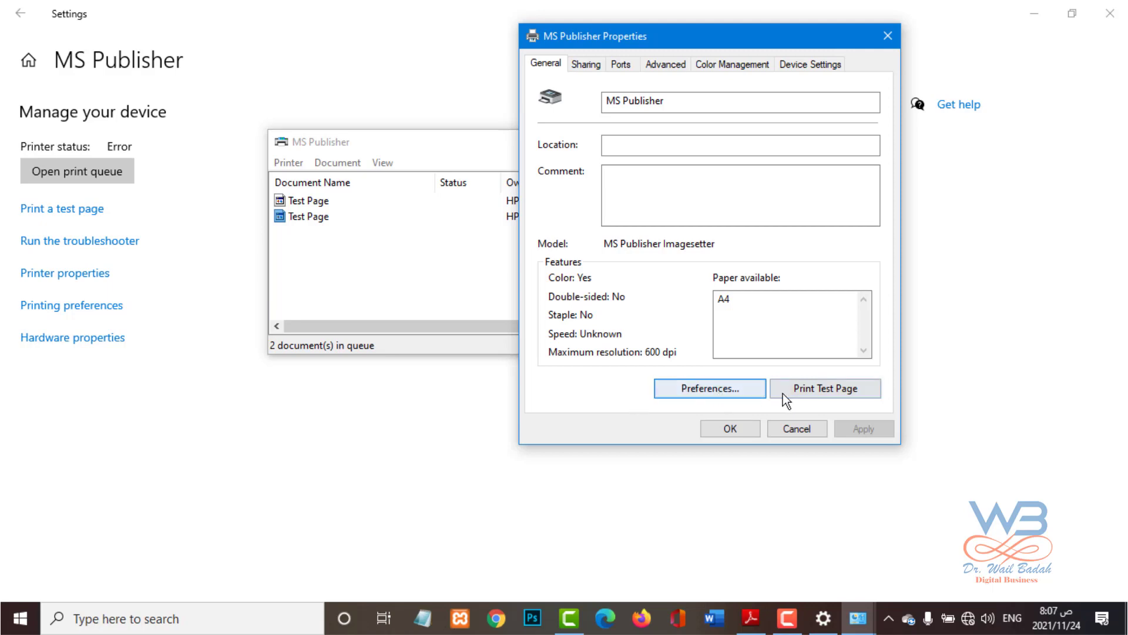
{"action": "left_click", "coordinate": [735, 391]}
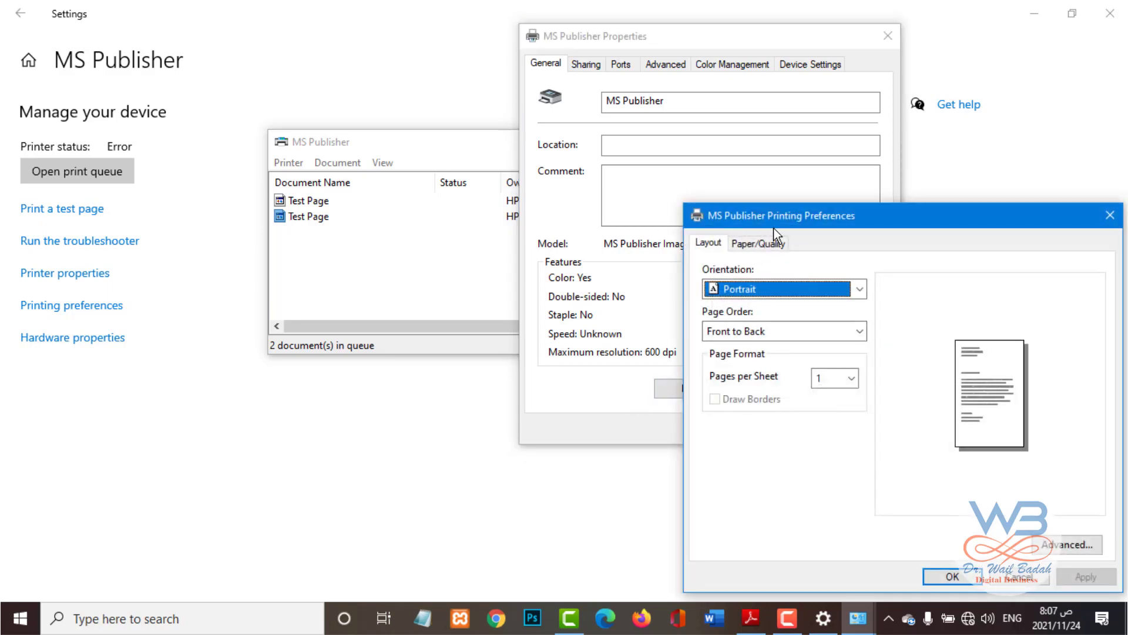
Try the Landscape orientation in the printing preferences, restore Portrait and close the preferences without saving.
{"action": "left_click_drag", "start_coordinate": [774, 227], "coordinate": [658, 114]}
{"action": "left_click", "coordinate": [653, 178]}
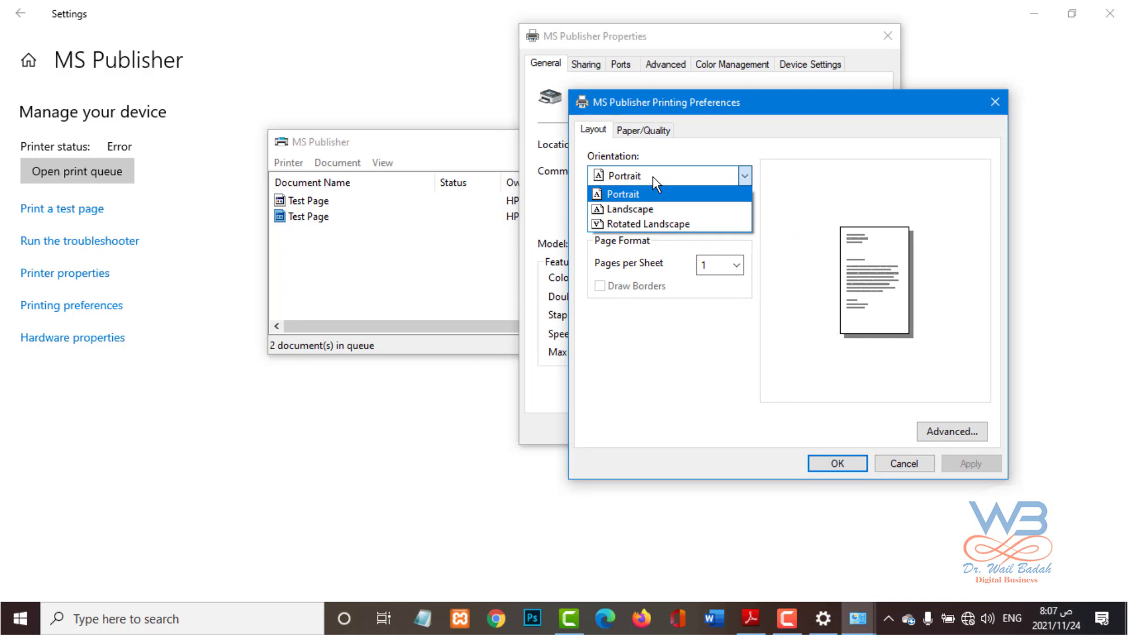
{"action": "left_click", "coordinate": [647, 209]}
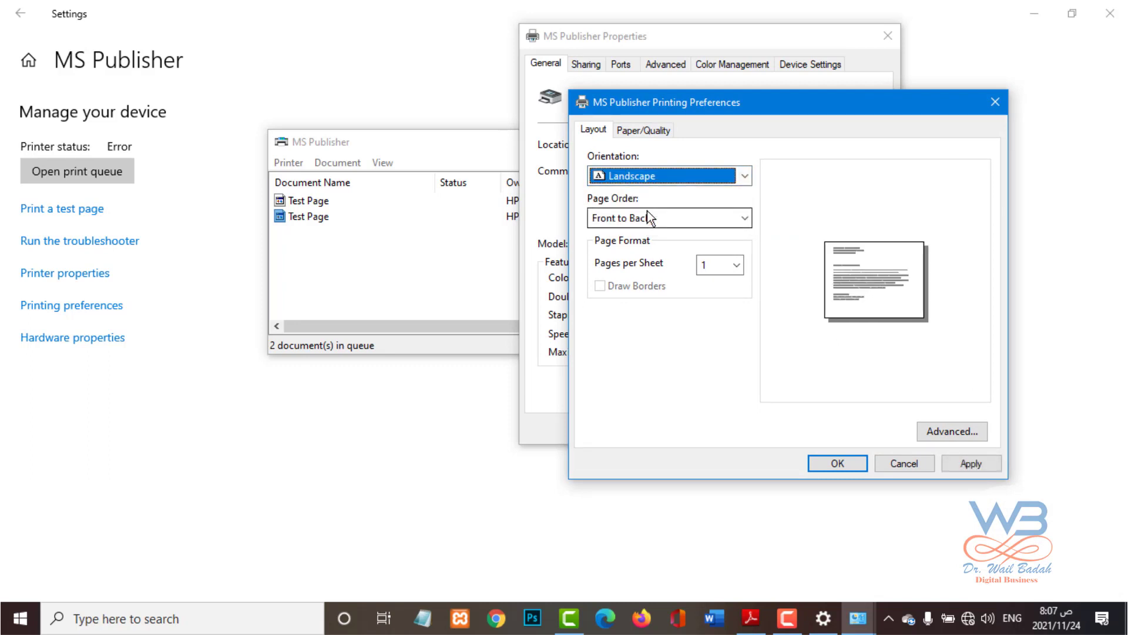
{"action": "left_click", "coordinate": [647, 176]}
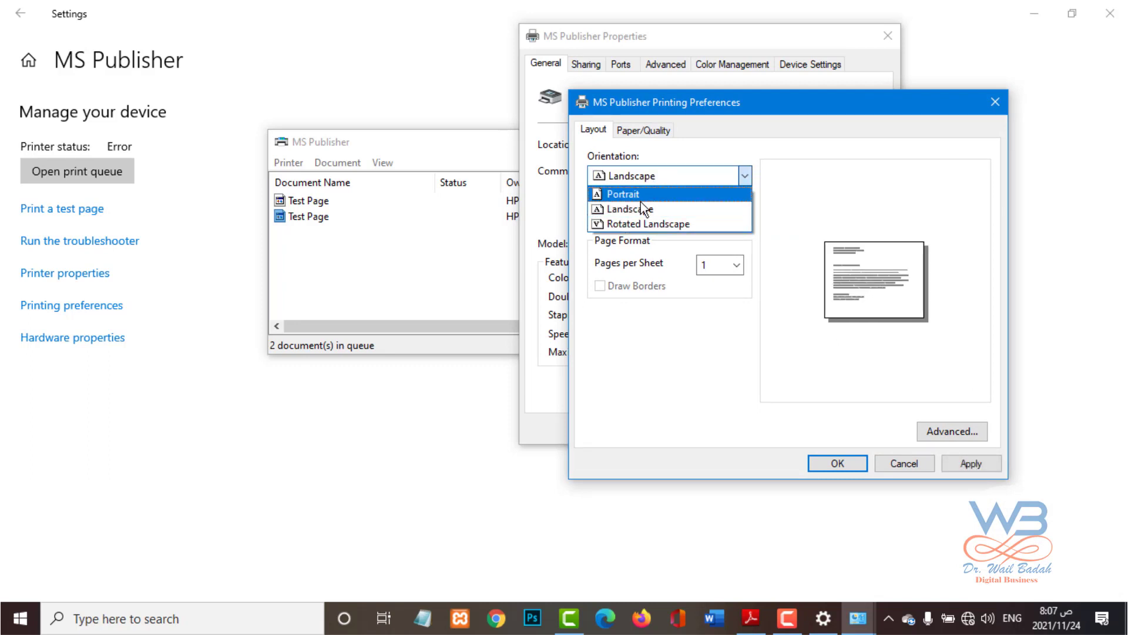
{"action": "left_click", "coordinate": [640, 192]}
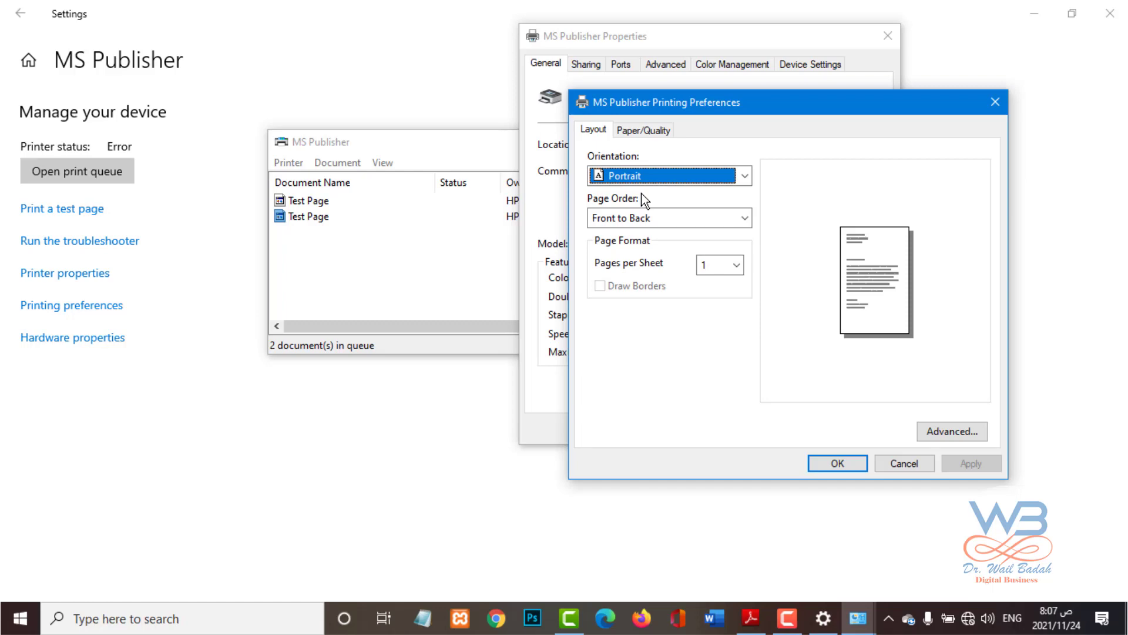
{"action": "left_click", "coordinate": [910, 465]}
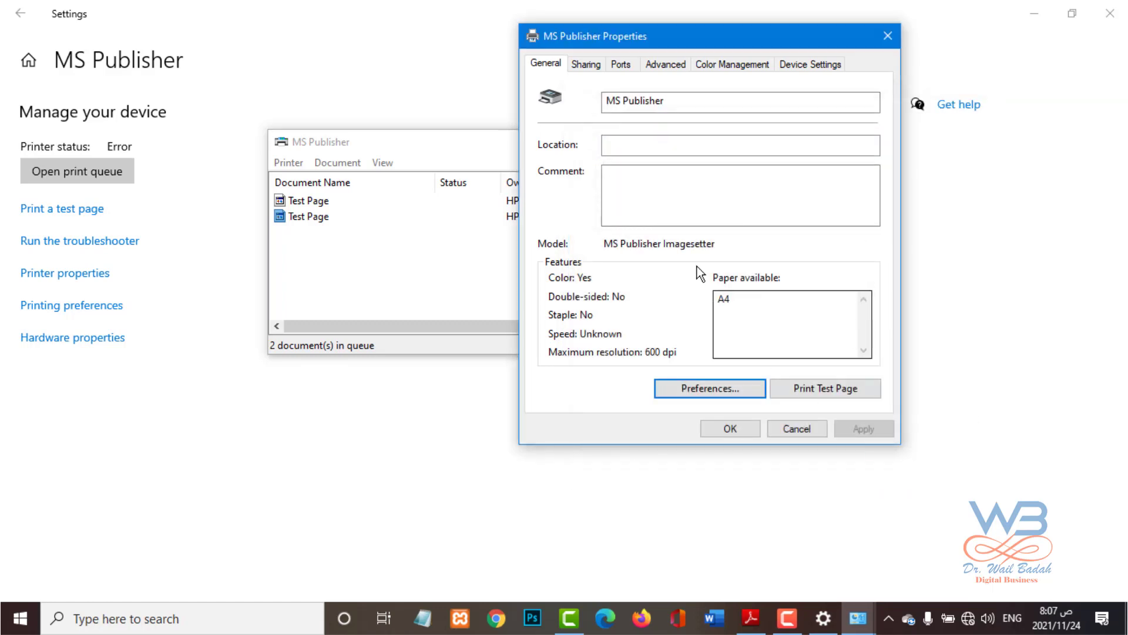
Unlock the printer's sharing options and enable sharing under the share name MS Publisher.
{"action": "left_click", "coordinate": [584, 65]}
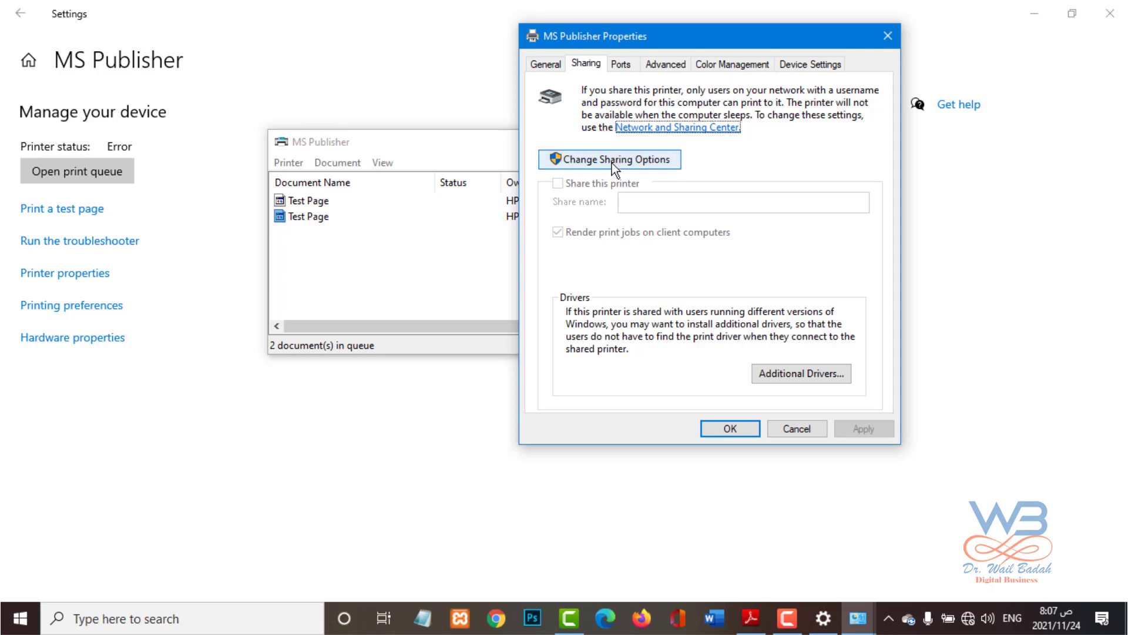
{"action": "left_click", "coordinate": [576, 168]}
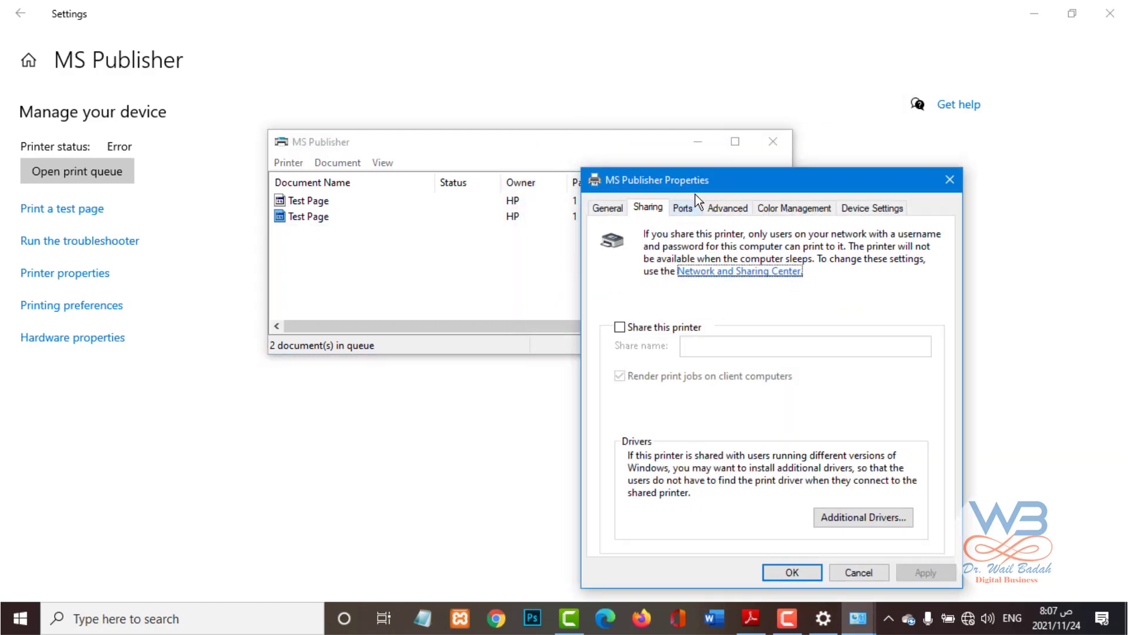
{"action": "left_click", "coordinate": [570, 171]}
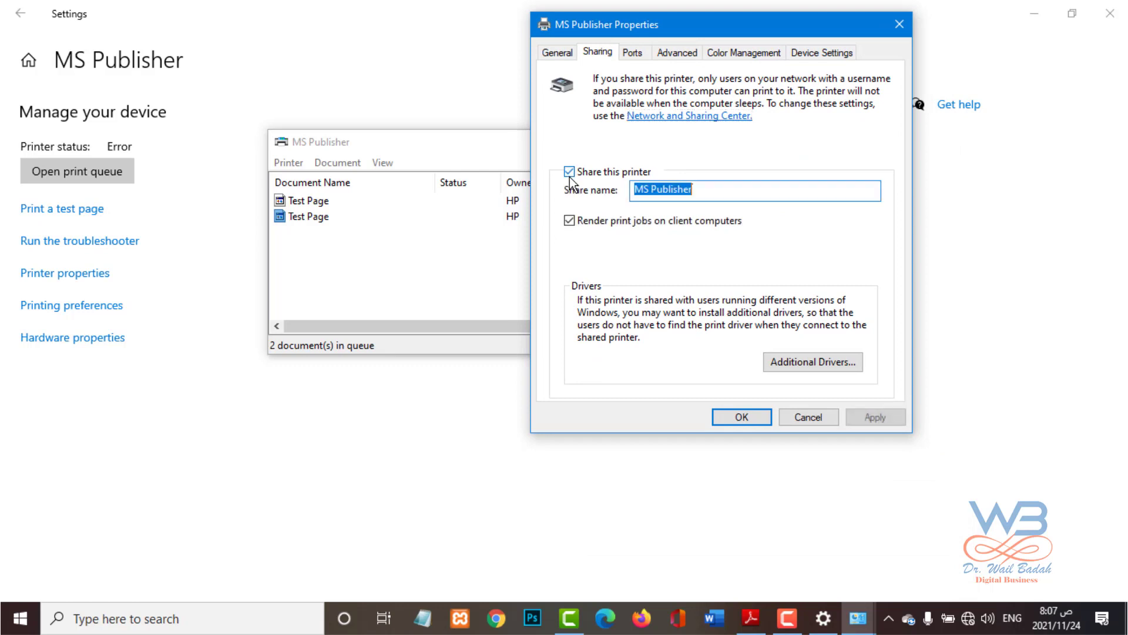
{"action": "left_click", "coordinate": [724, 188]}
{"action": "left_click_drag", "start_coordinate": [724, 189], "coordinate": [600, 188]}
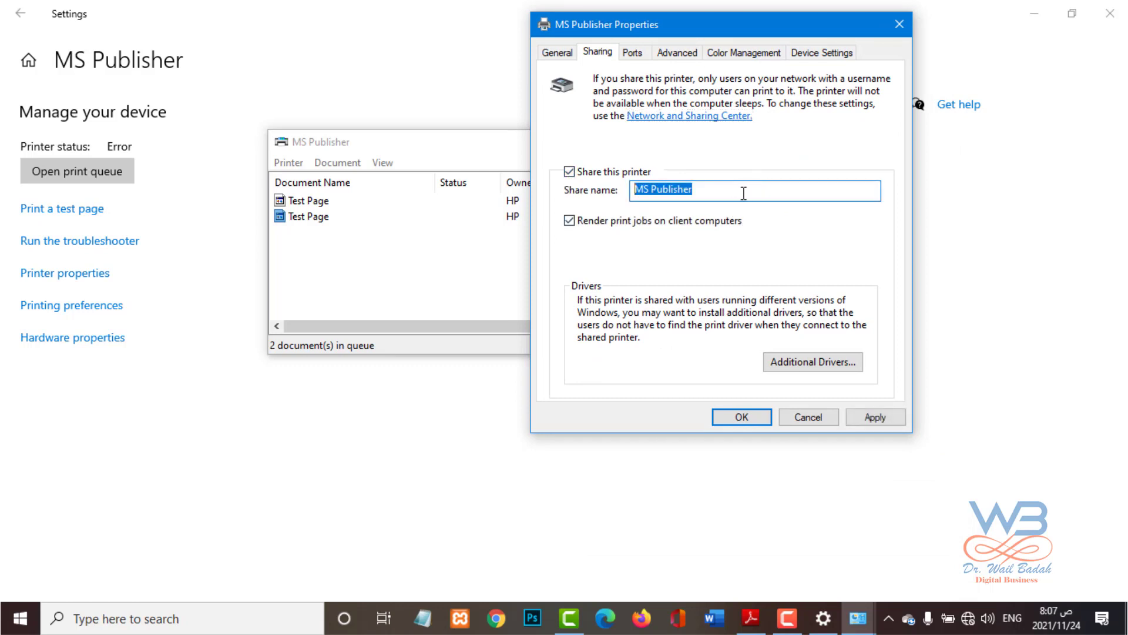
{"action": "left_click_drag", "start_coordinate": [744, 188], "coordinate": [592, 184]}
Switch the printer's port to COM1: and back to LPT1: in its properties.
{"action": "left_click", "coordinate": [634, 53]}
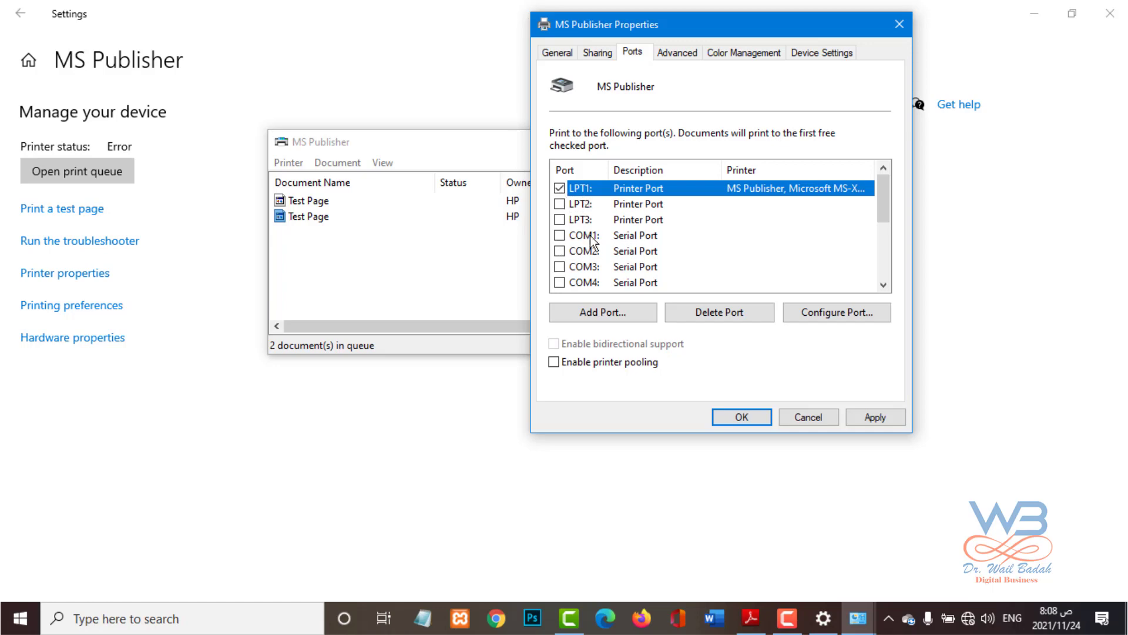
{"action": "left_click", "coordinate": [559, 236]}
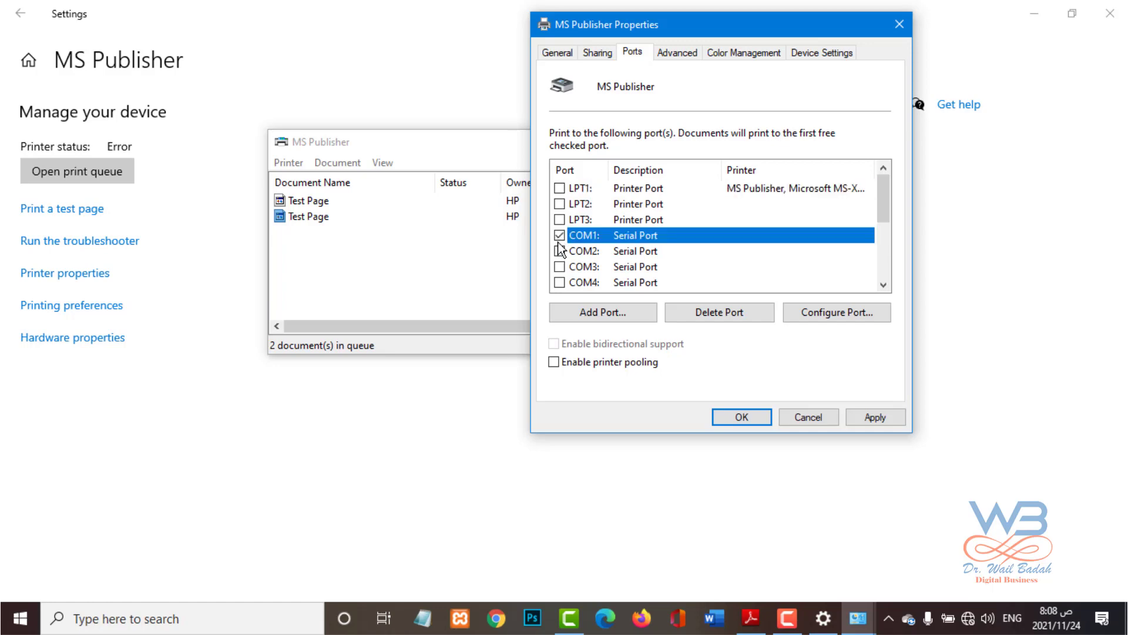
{"action": "left_click", "coordinate": [560, 188]}
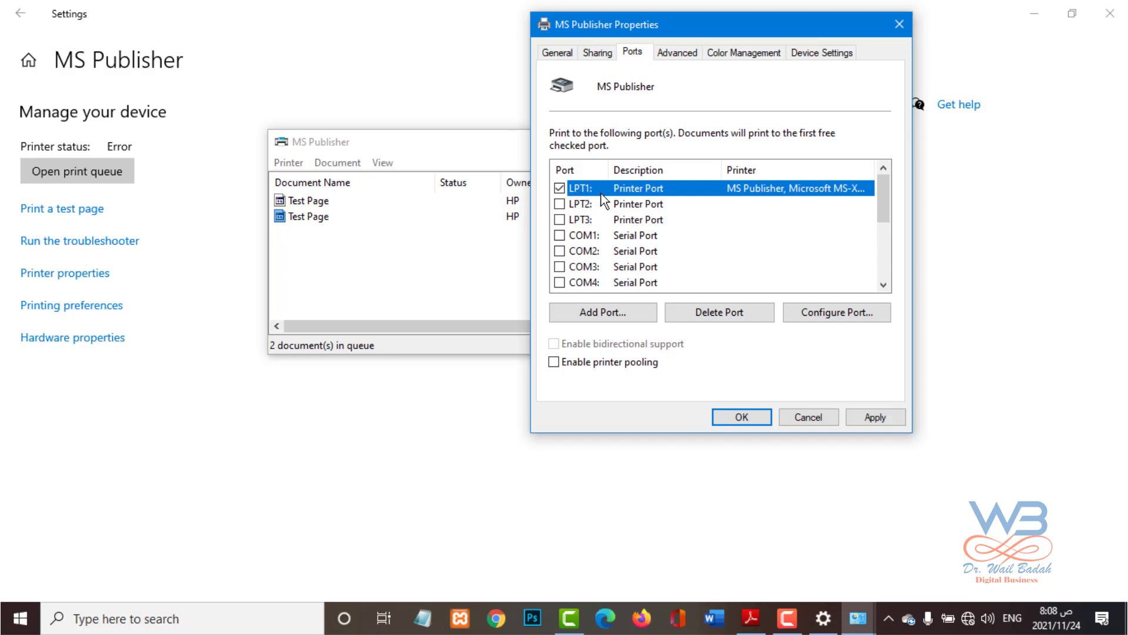
Review the printer's advanced, color management and device settings, and apply the property changes.
{"action": "left_click", "coordinate": [672, 50]}
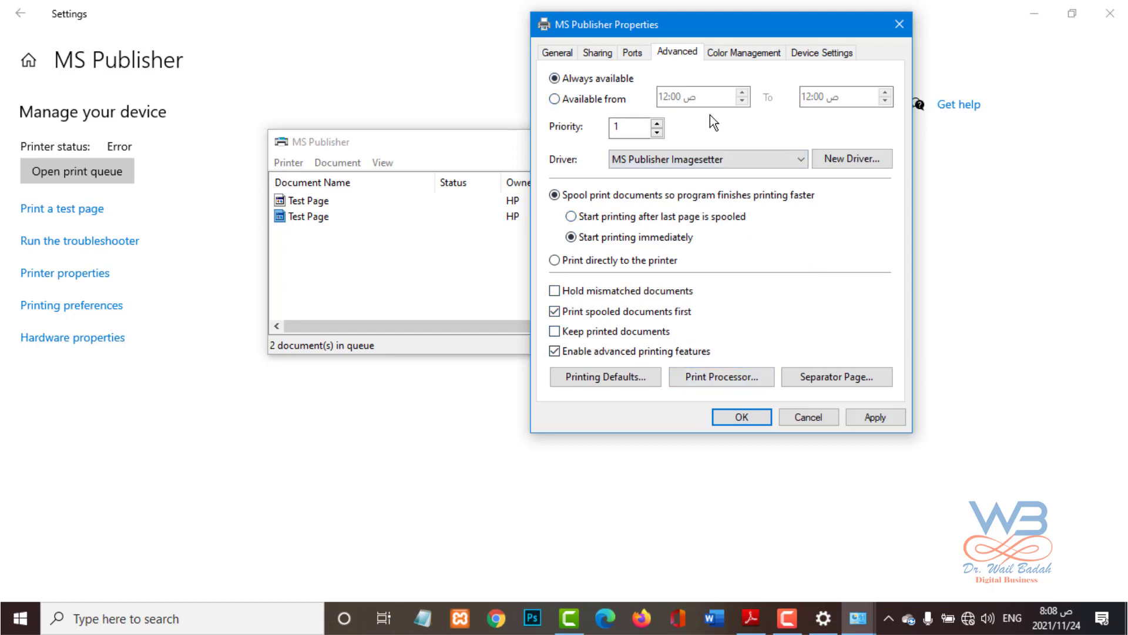
{"action": "left_click", "coordinate": [729, 53]}
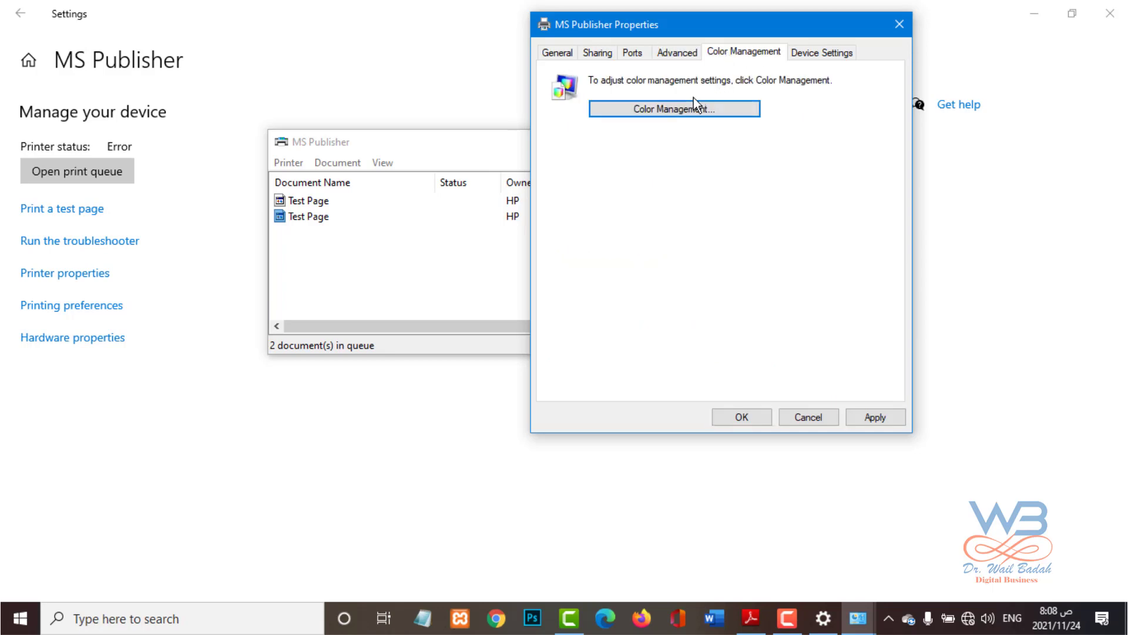
{"action": "left_click", "coordinate": [817, 53]}
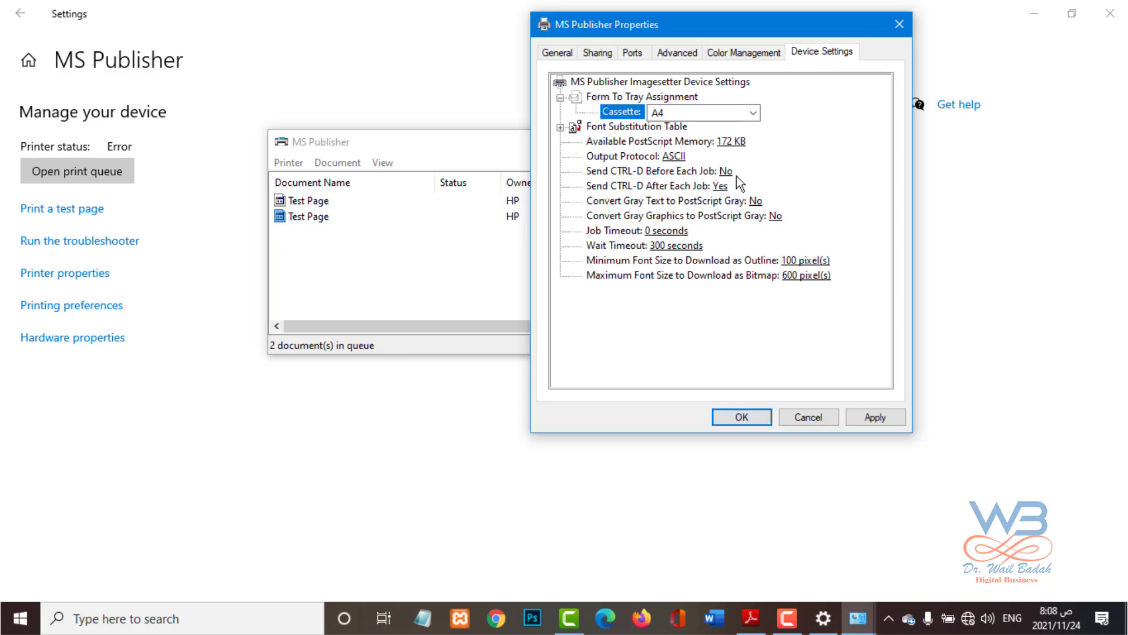
{"action": "left_click", "coordinate": [550, 53]}
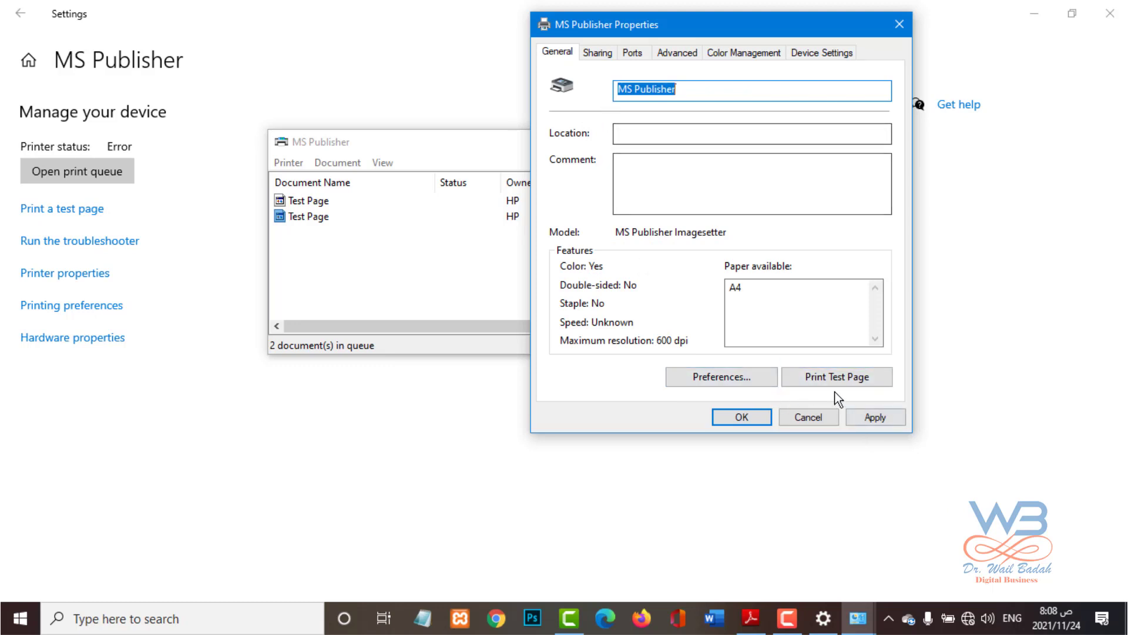
{"action": "left_click", "coordinate": [871, 422]}
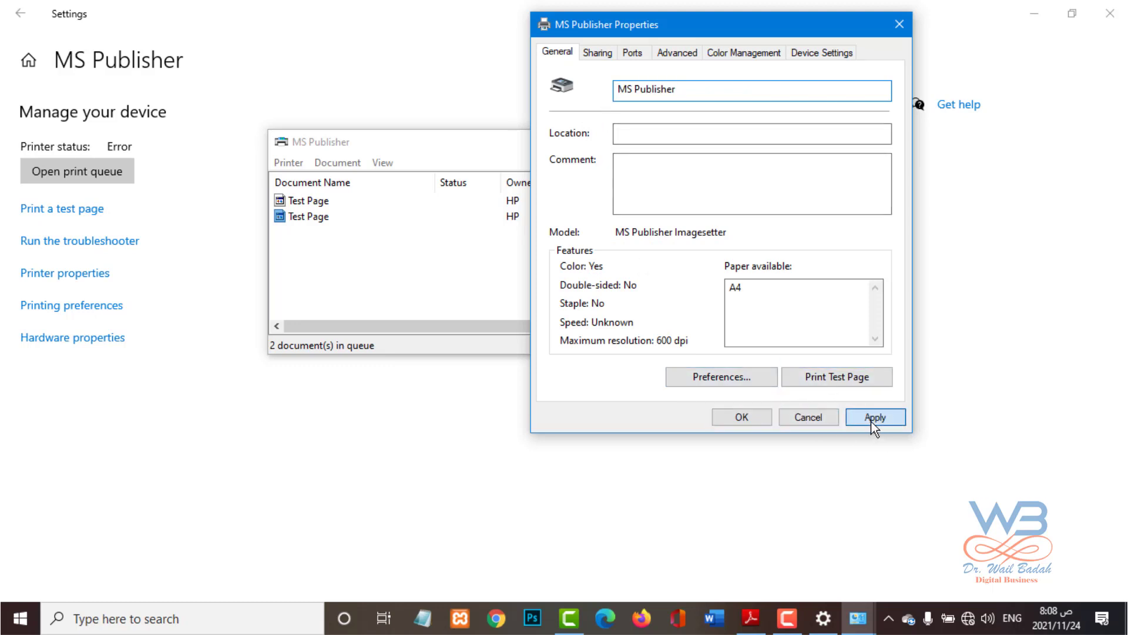
{"action": "left_click", "coordinate": [753, 415]}
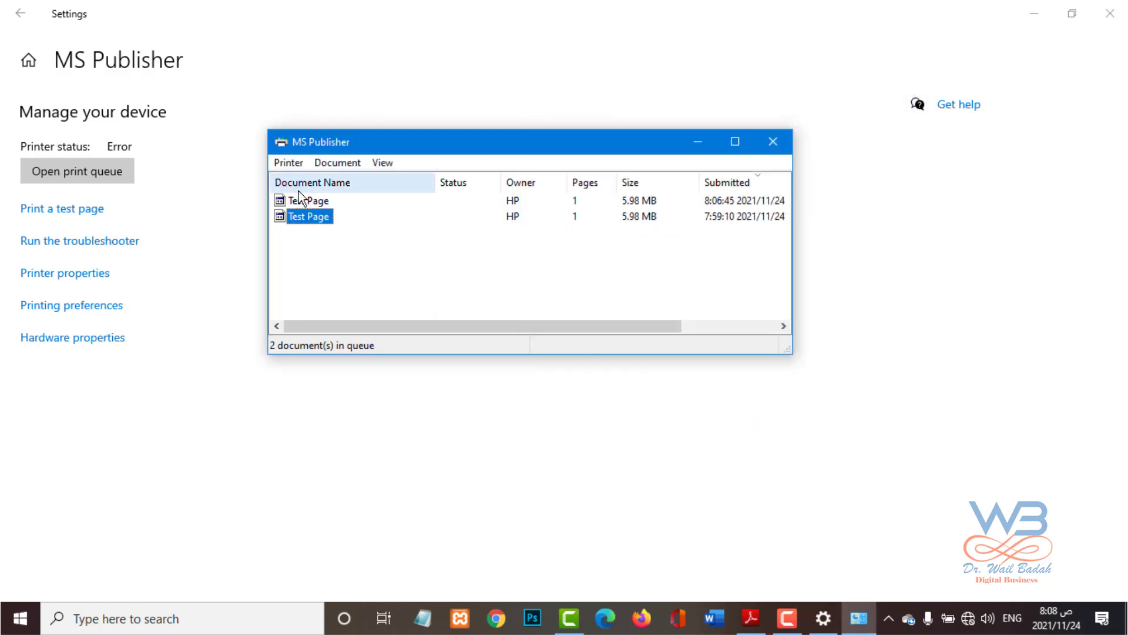
Pause the most recently submitted Test Page job in the print queue and issue a restart for it.
{"action": "right_click", "coordinate": [309, 222]}
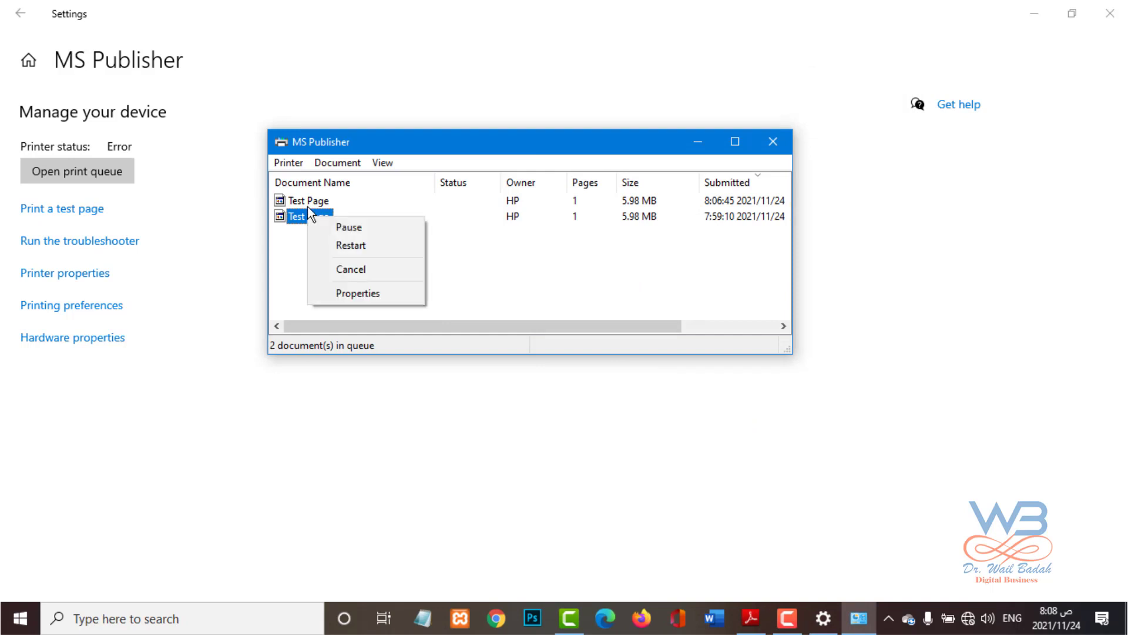
{"action": "left_click", "coordinate": [308, 203]}
{"action": "right_click", "coordinate": [310, 205]}
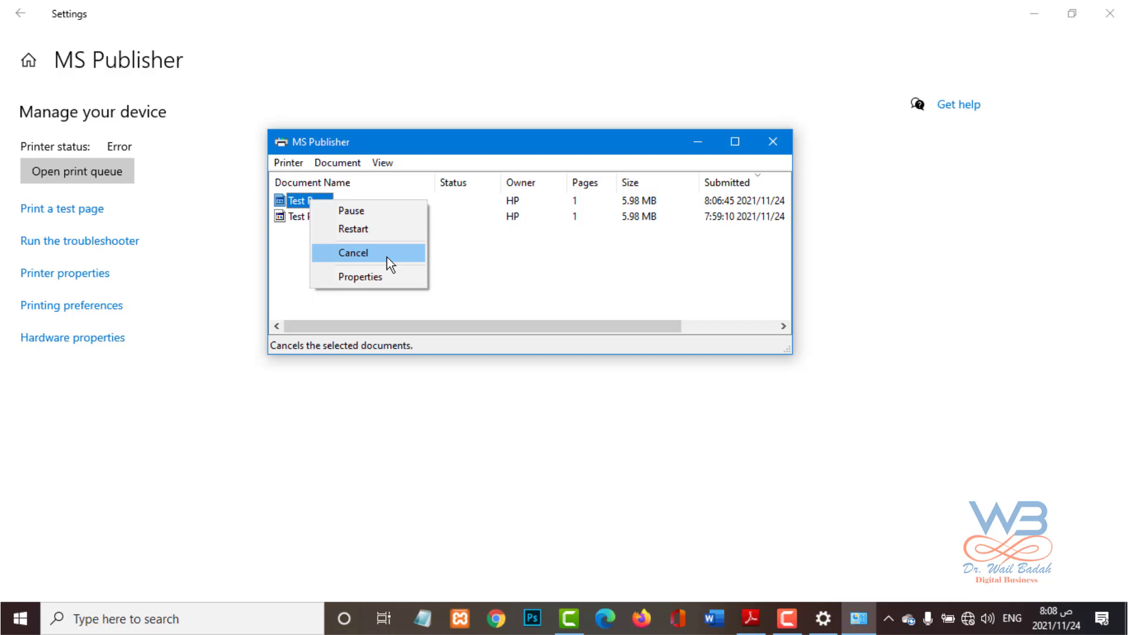
{"action": "left_click", "coordinate": [366, 213]}
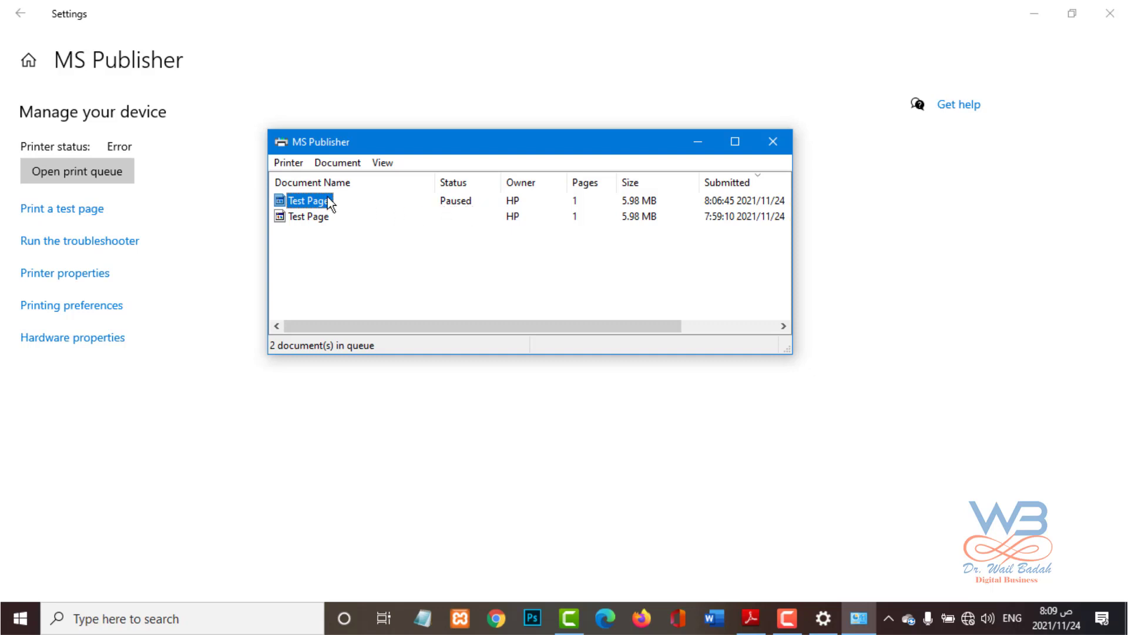
{"action": "right_click", "coordinate": [305, 199]}
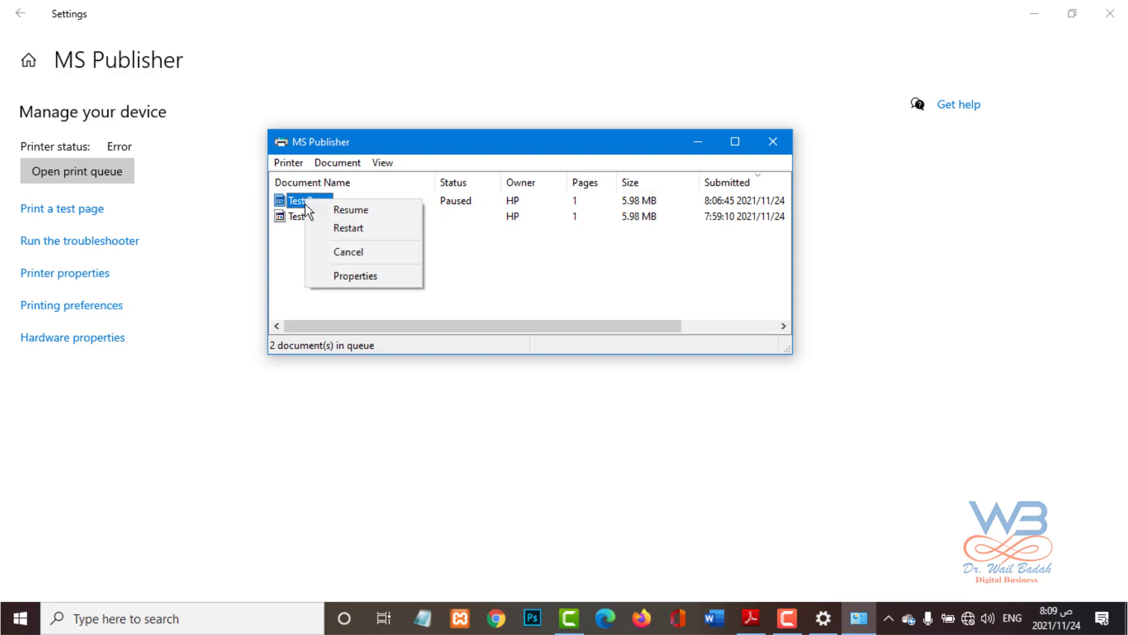
{"action": "left_click", "coordinate": [347, 229]}
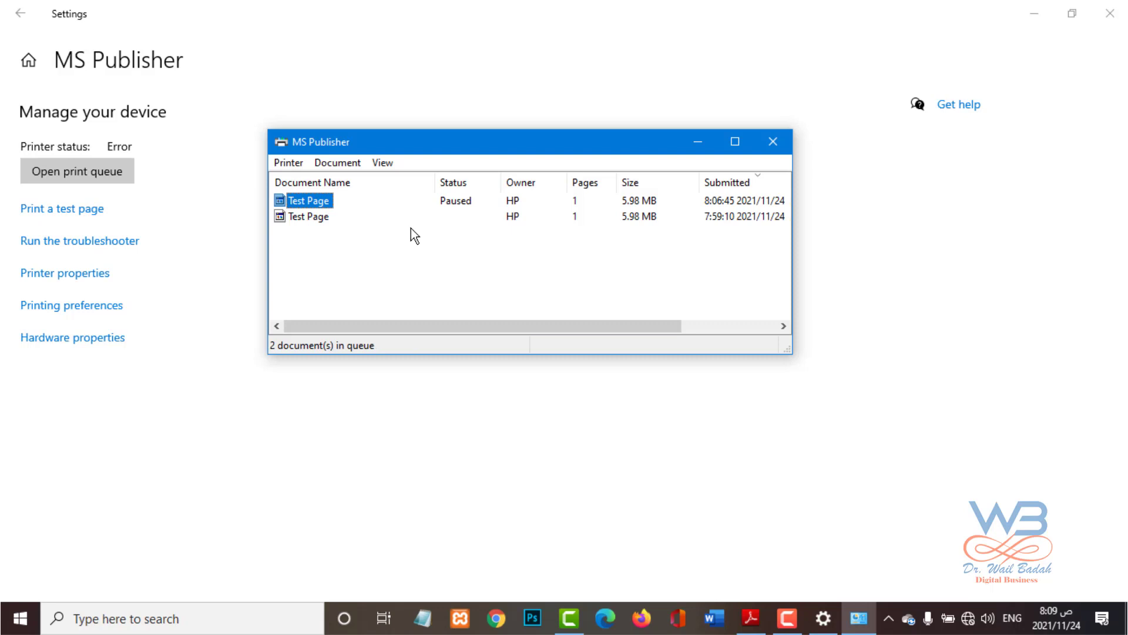
Examine the paused Test Page job's general, layout and paper/quality properties, and close them without changes.
{"action": "right_click", "coordinate": [311, 203]}
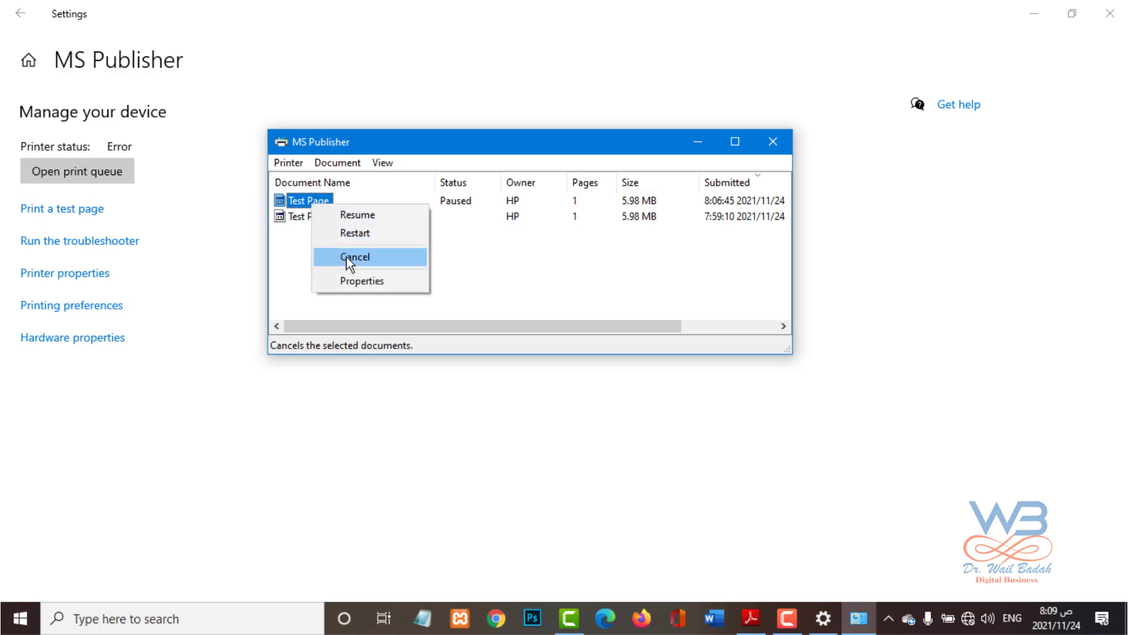
{"action": "left_click", "coordinate": [358, 282]}
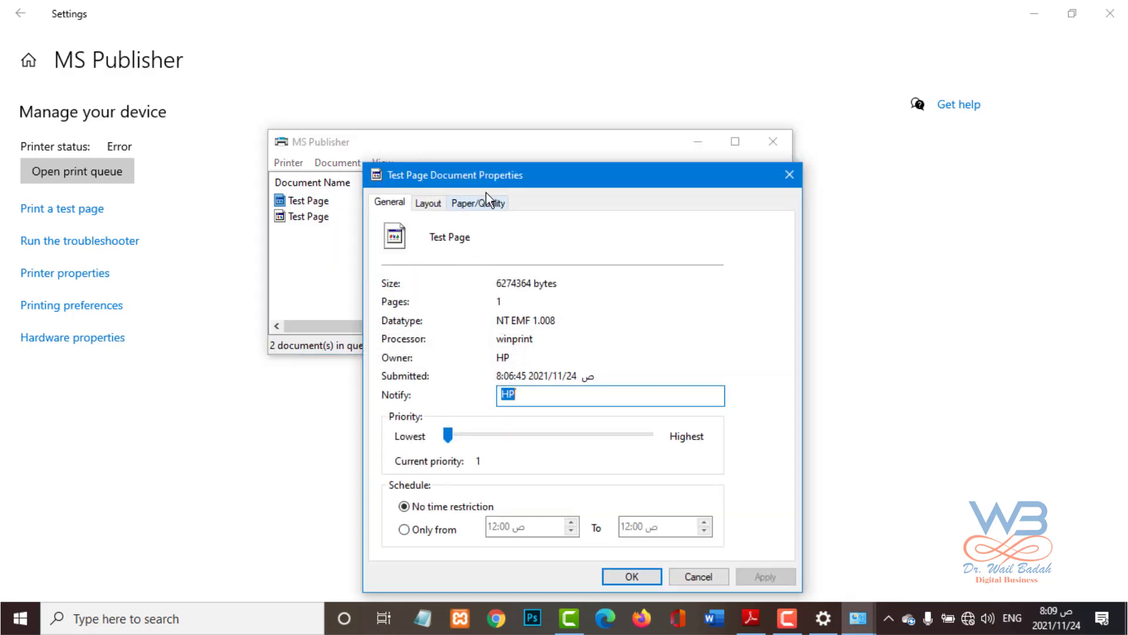
{"action": "left_click_drag", "start_coordinate": [498, 178], "coordinate": [549, 57]}
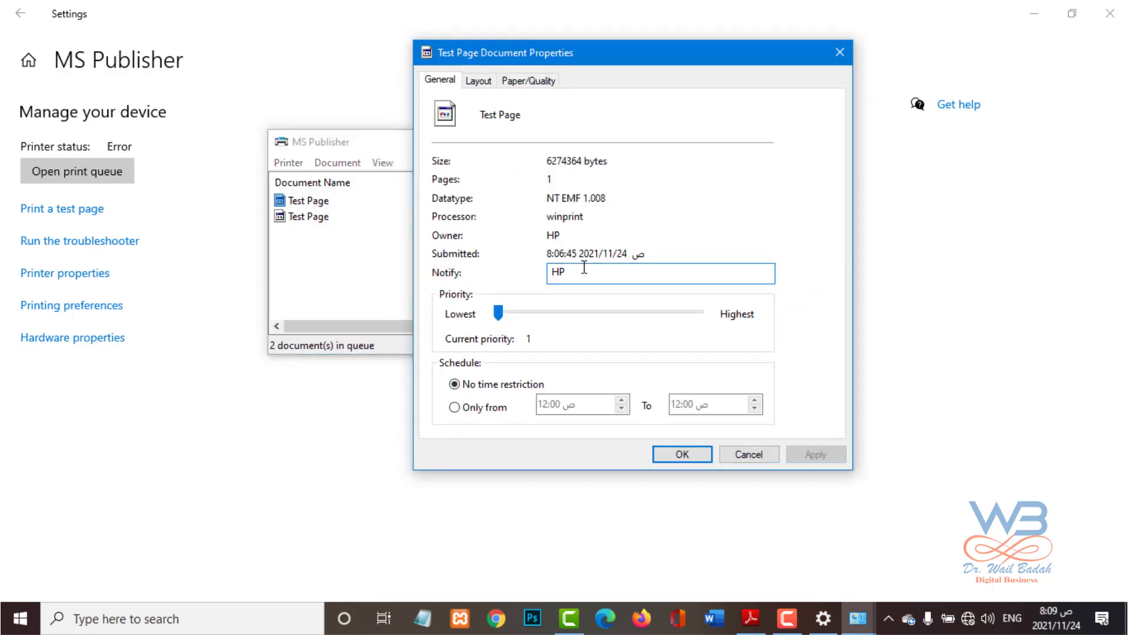
{"action": "left_click", "coordinate": [479, 80]}
{"action": "left_click", "coordinate": [544, 81]}
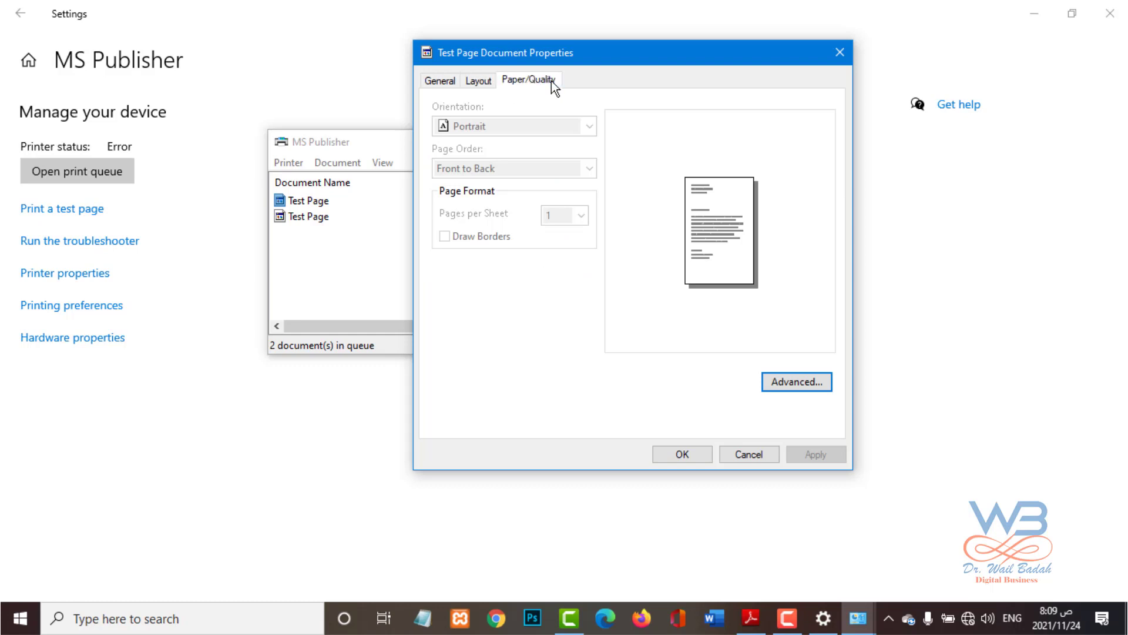
{"action": "left_click", "coordinate": [742, 454]}
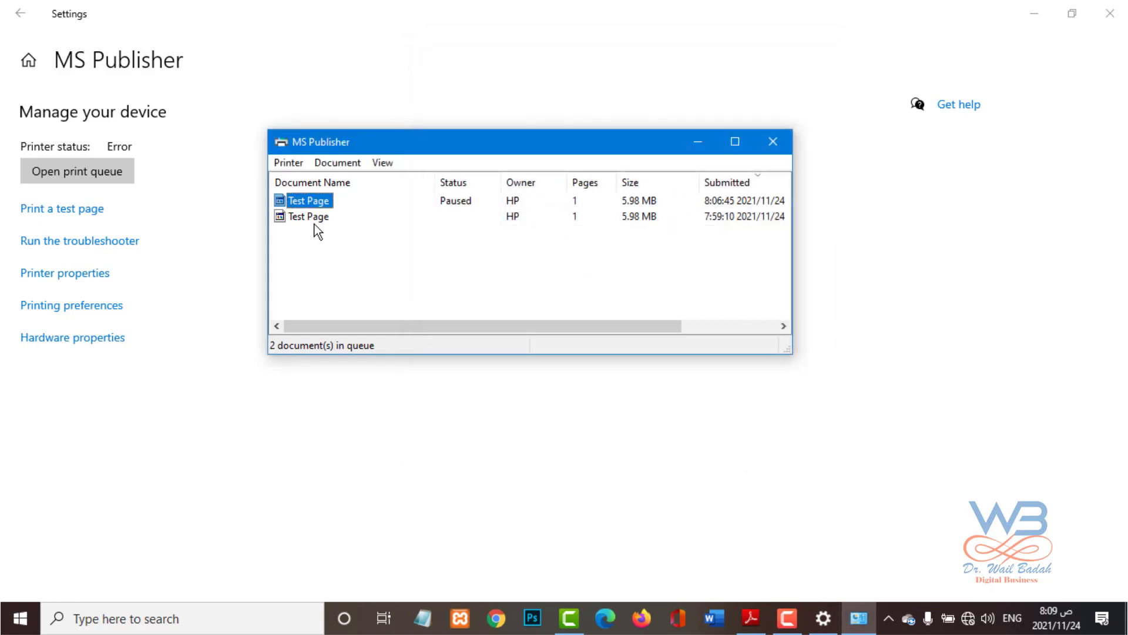
Cancel the paused Test Page job so it is removed from the print queue.
{"action": "right_click", "coordinate": [305, 199]}
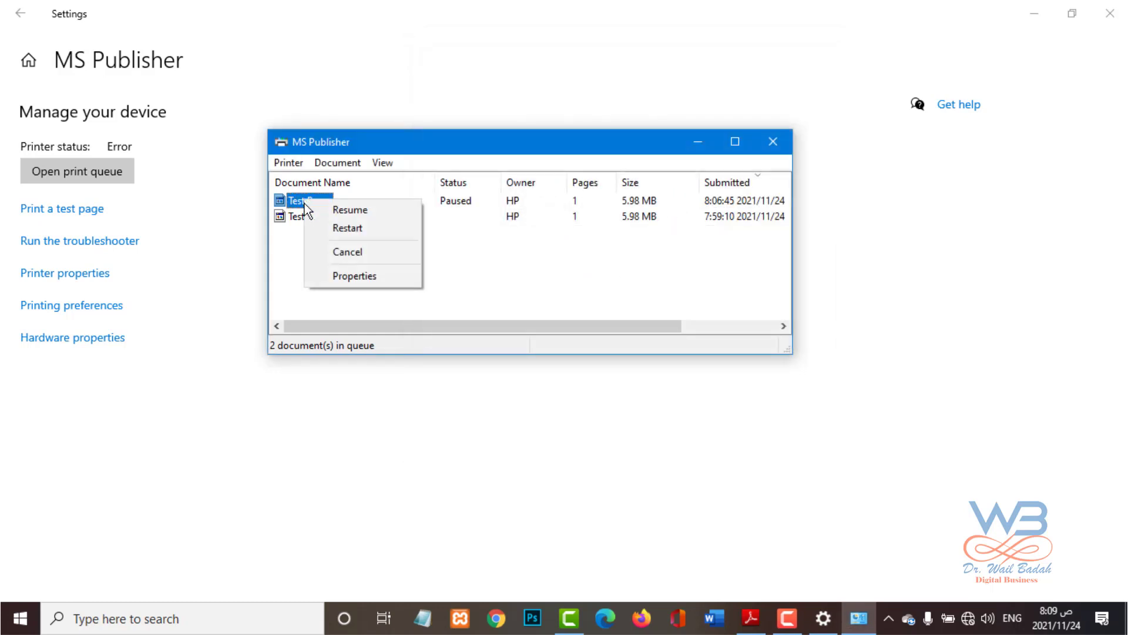
{"action": "left_click", "coordinate": [364, 254]}
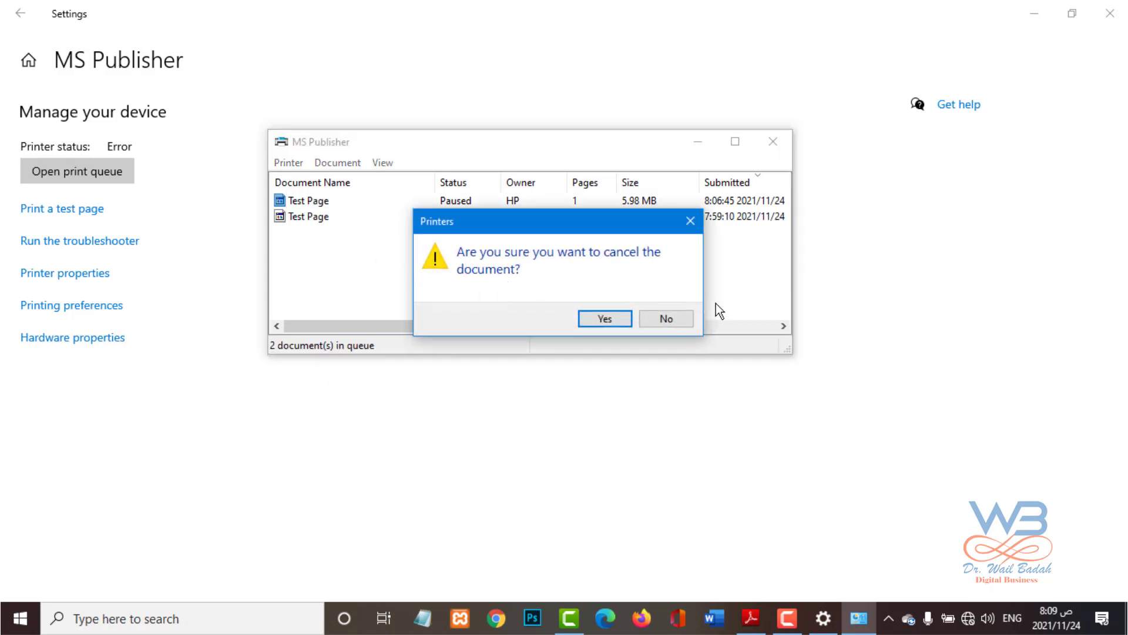
{"action": "left_click", "coordinate": [605, 318]}
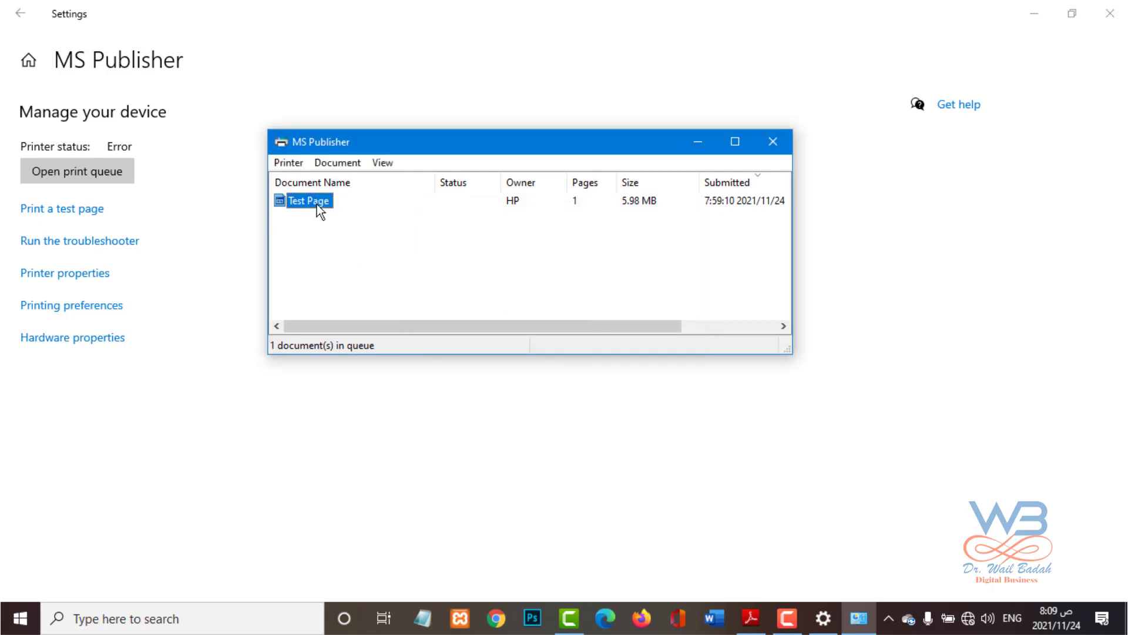
Set MS Publisher as the default printer from its print queue and check that the default option is marked.
{"action": "left_click", "coordinate": [287, 163]}
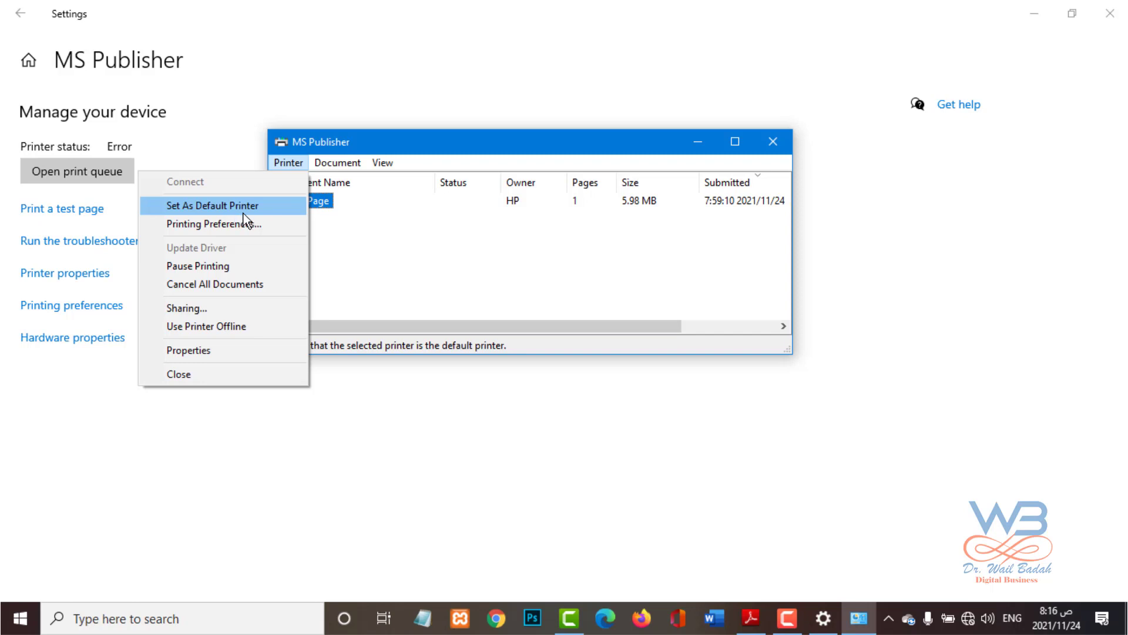
{"action": "left_click", "coordinate": [202, 210]}
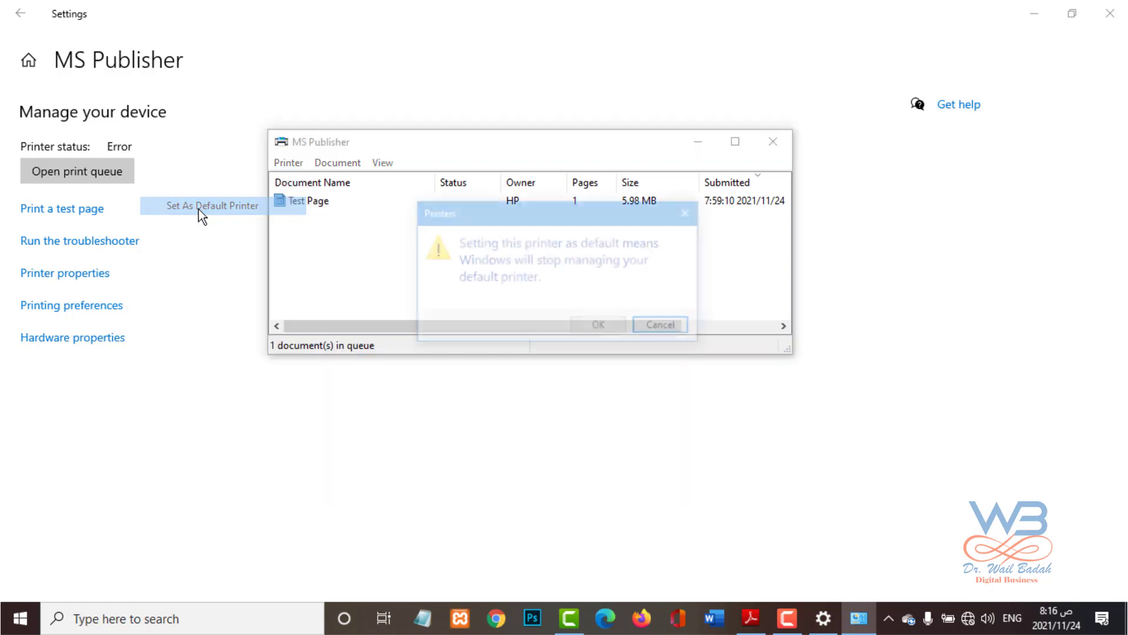
{"action": "left_click", "coordinate": [597, 327]}
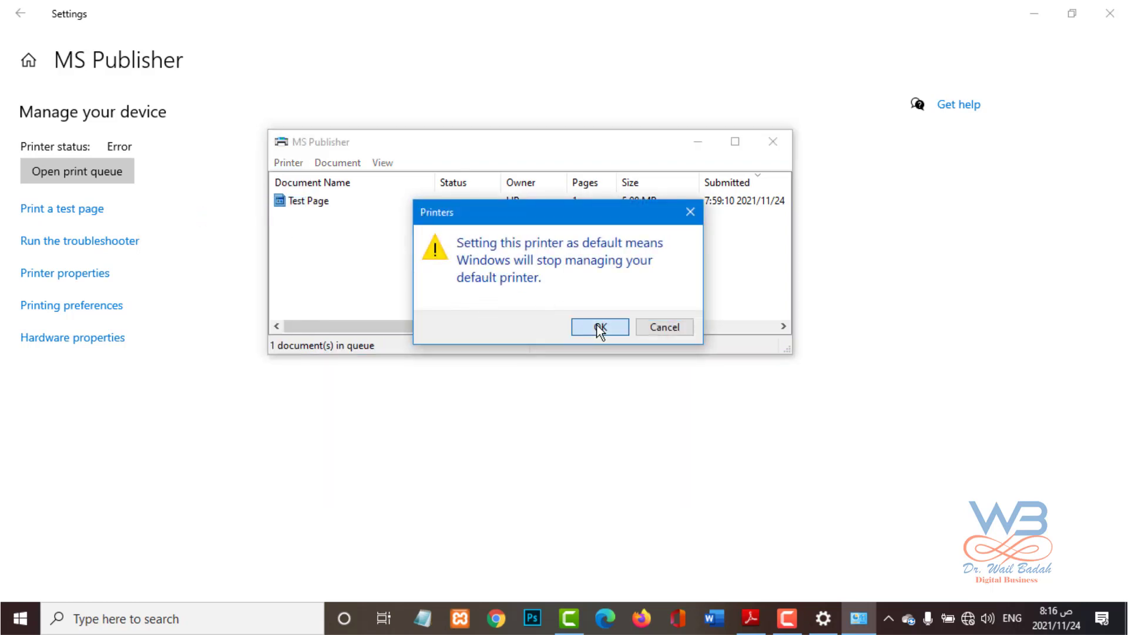
{"action": "left_click", "coordinate": [288, 162]}
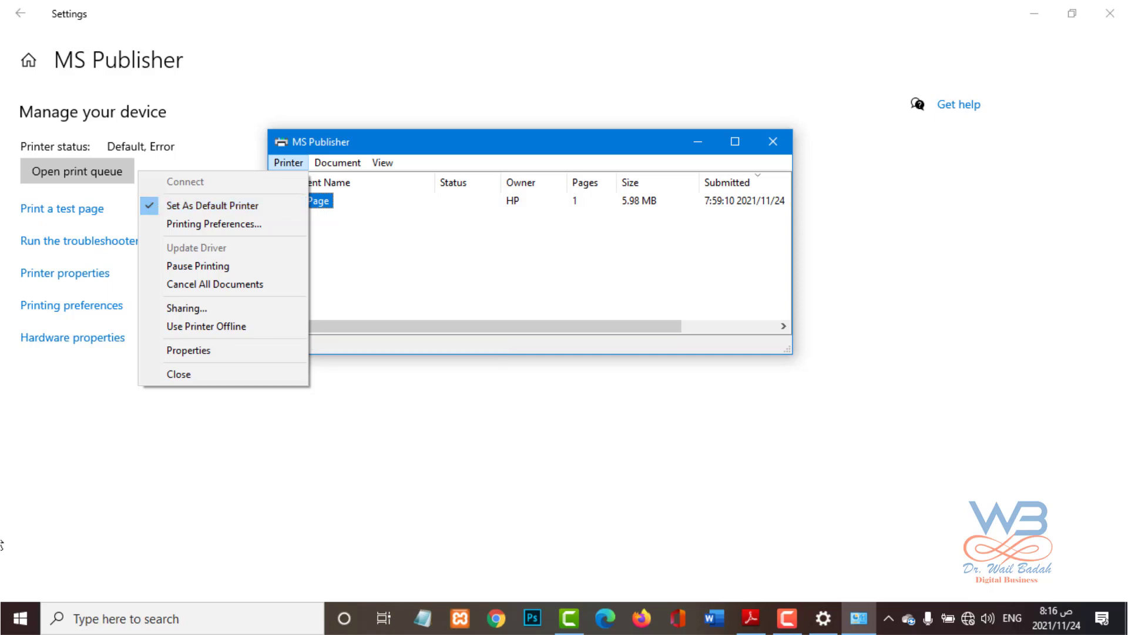
Switch to Word and create a new blank document.
{"action": "left_click", "coordinate": [20, 618]}
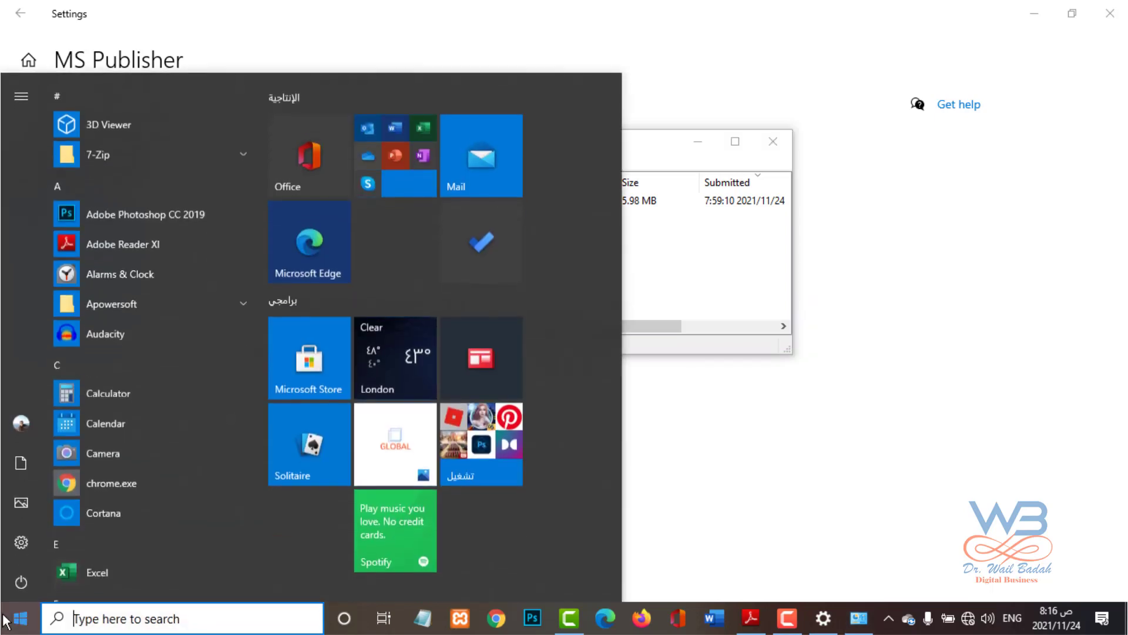
{"action": "left_click", "coordinate": [58, 362]}
{"action": "left_click", "coordinate": [122, 448]}
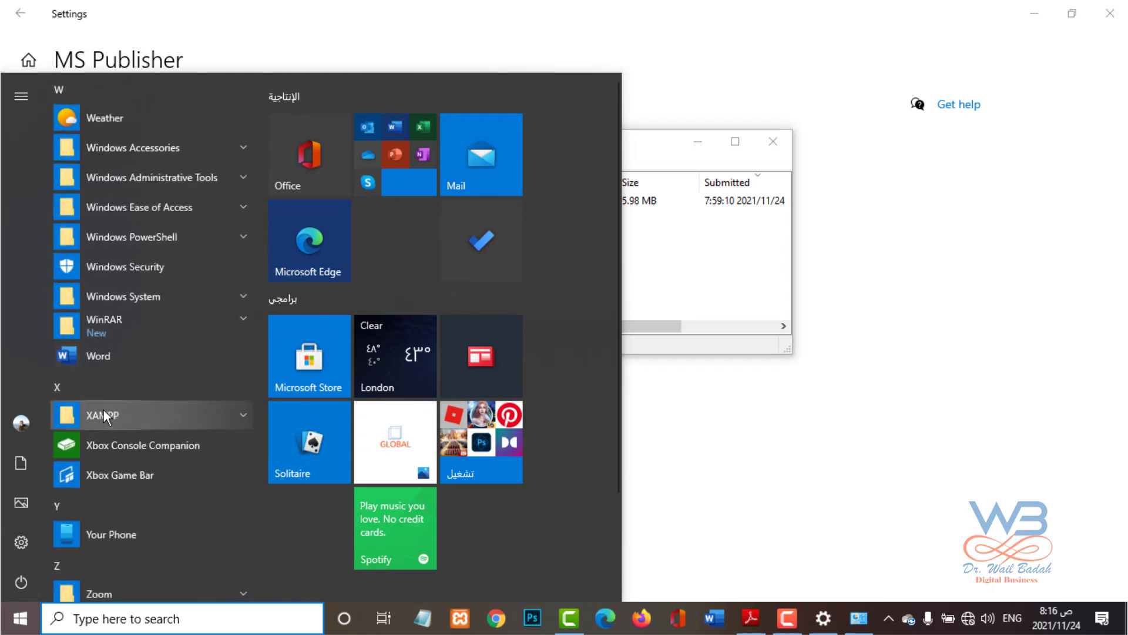
{"action": "left_click", "coordinate": [90, 355]}
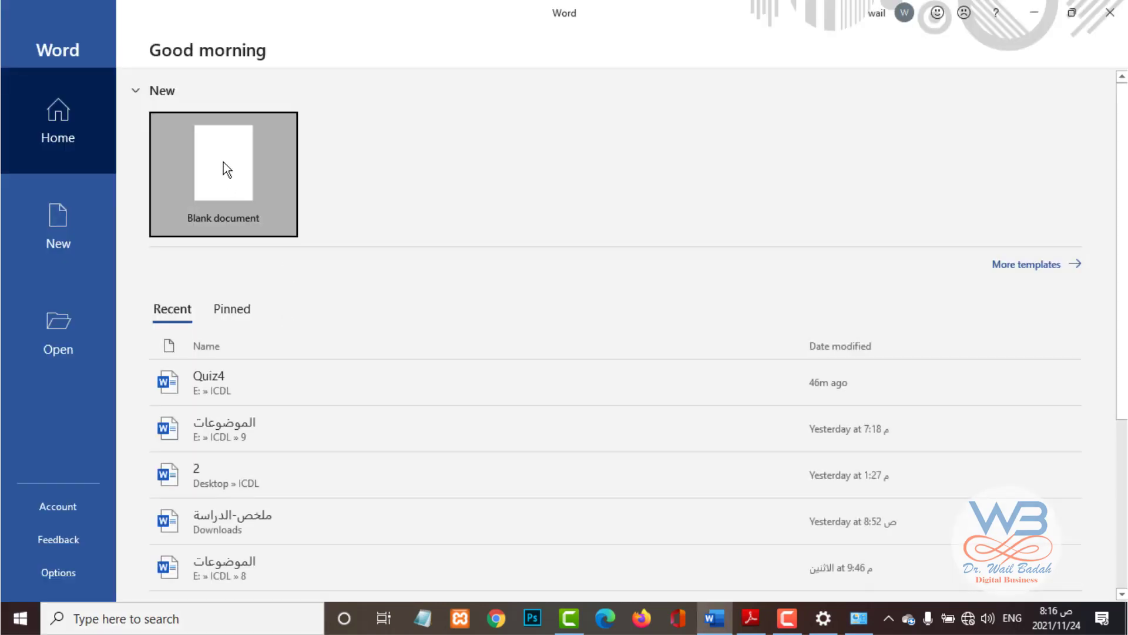
{"action": "left_click", "coordinate": [224, 168]}
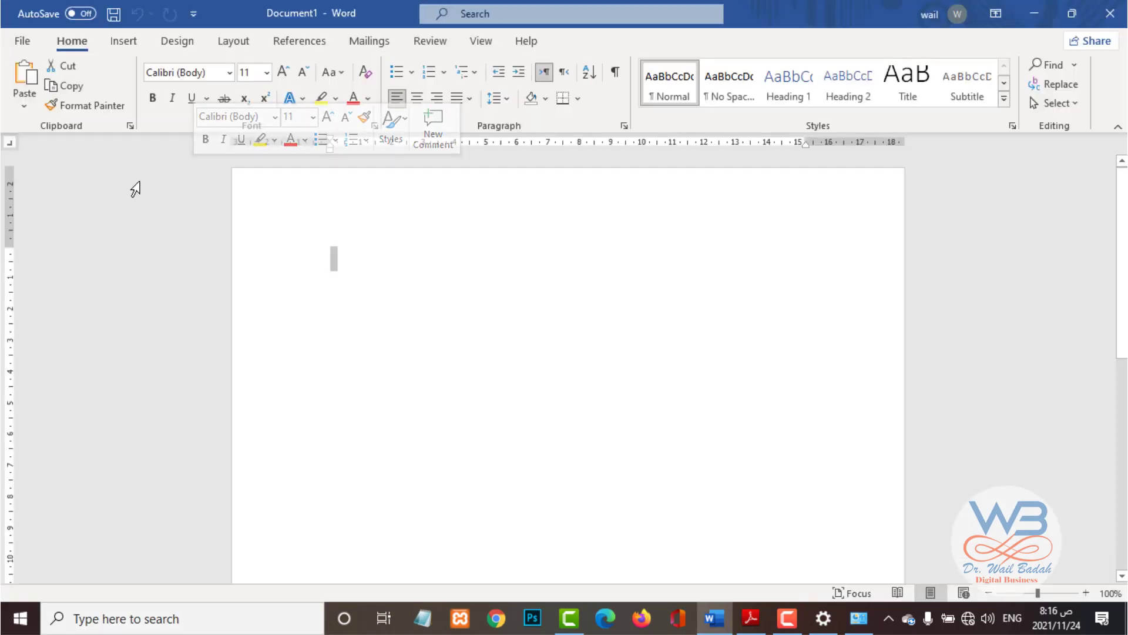
Check which printer is selected in the blank document's print settings, then minimize Word.
{"action": "left_click", "coordinate": [23, 41]}
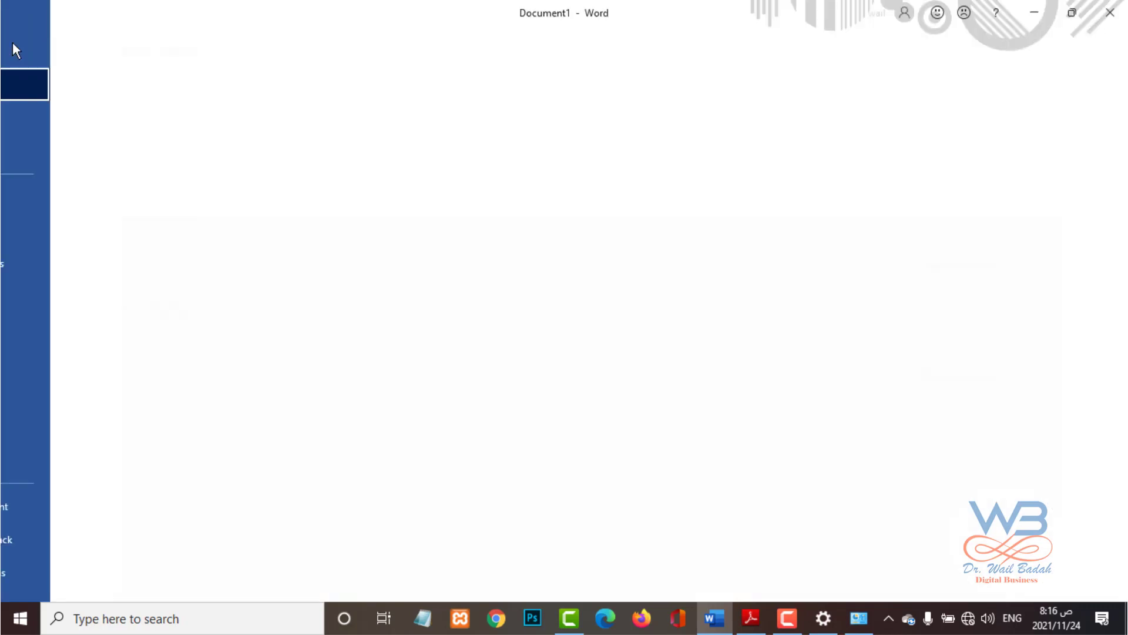
{"action": "left_click", "coordinate": [59, 333]}
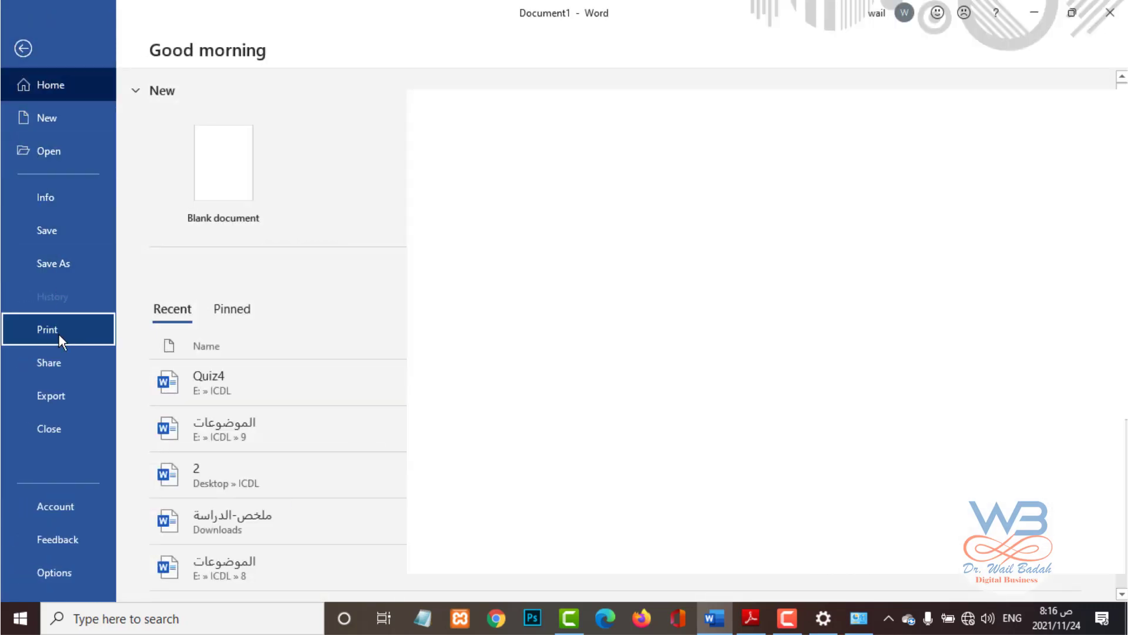
{"action": "mouse_move", "coordinate": [237, 218]}
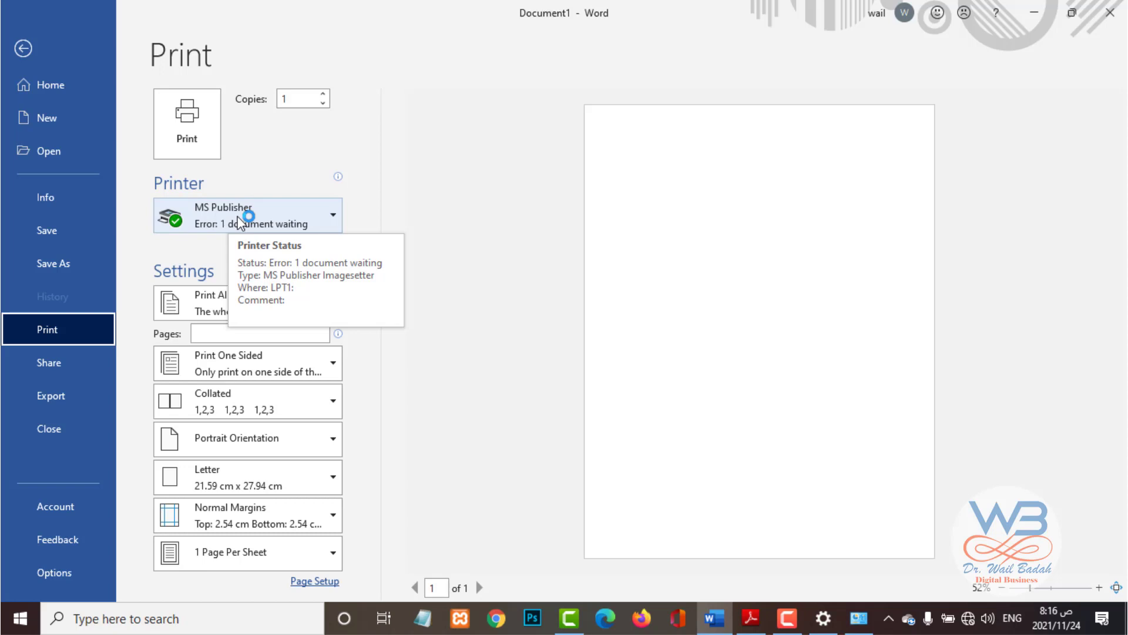
{"action": "key", "text": "Escape"}
{"action": "left_click", "coordinate": [1036, 14]}
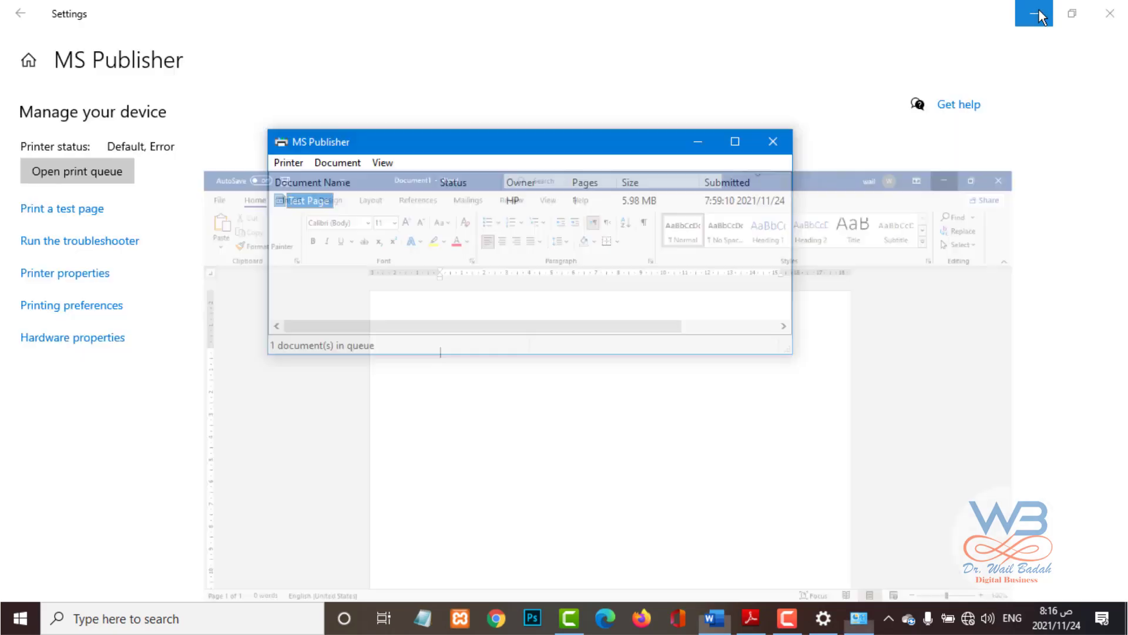
Examine the layout options in MS Publisher's printing preferences from its print queue, and close them without changes.
{"action": "left_click", "coordinate": [288, 162]}
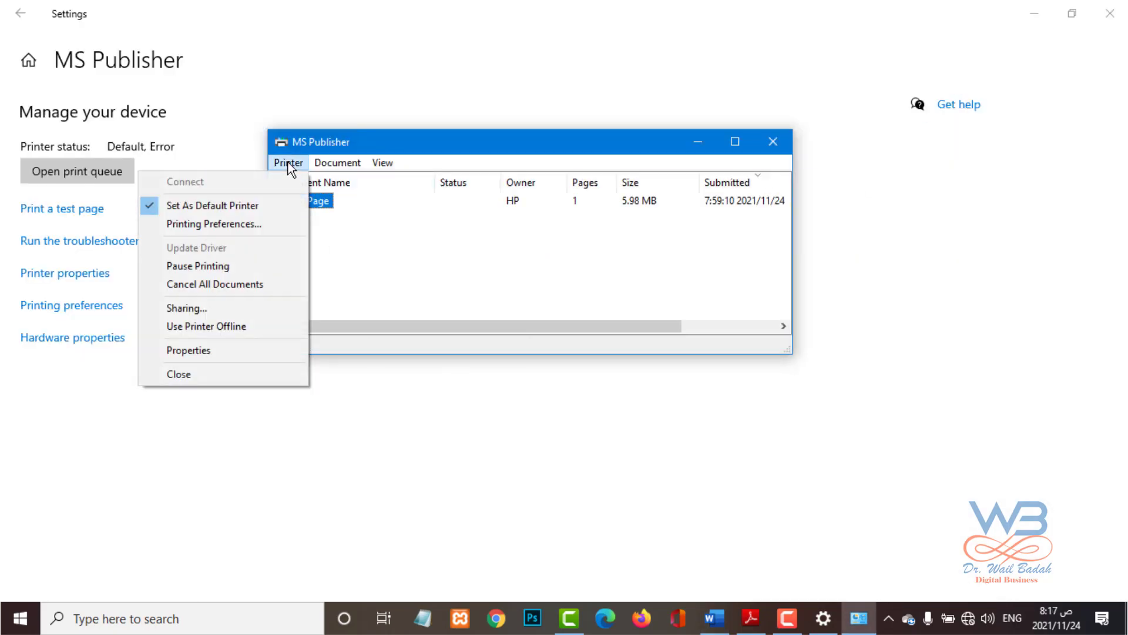
{"action": "left_click", "coordinate": [224, 224]}
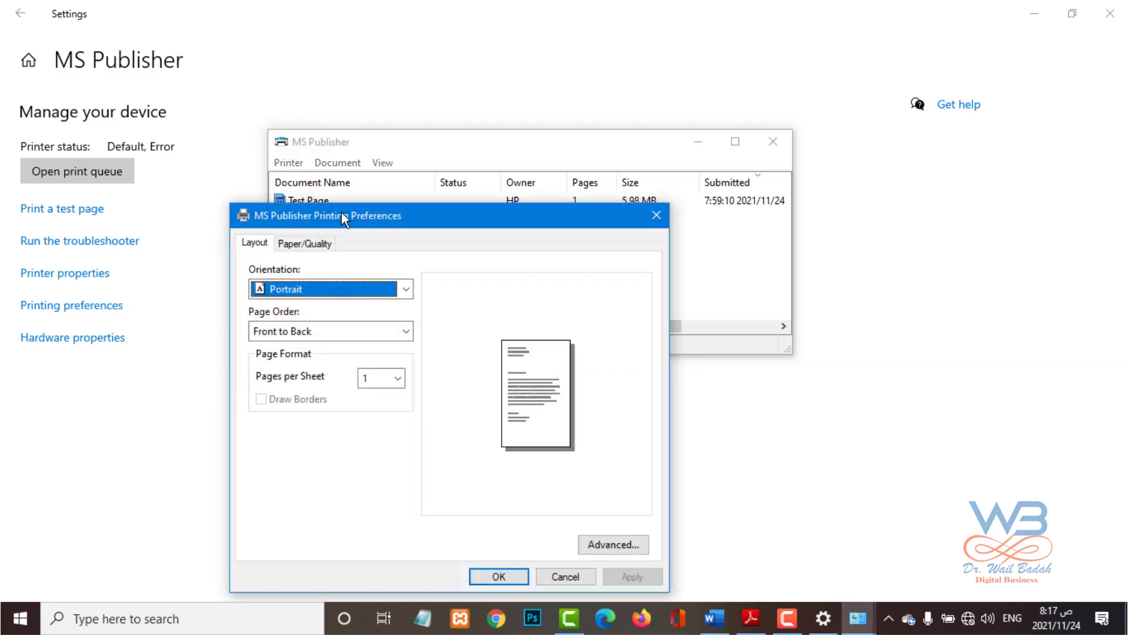
{"action": "left_click_drag", "start_coordinate": [340, 213], "coordinate": [406, 167]}
{"action": "left_click", "coordinate": [369, 194]}
{"action": "left_click", "coordinate": [339, 198]}
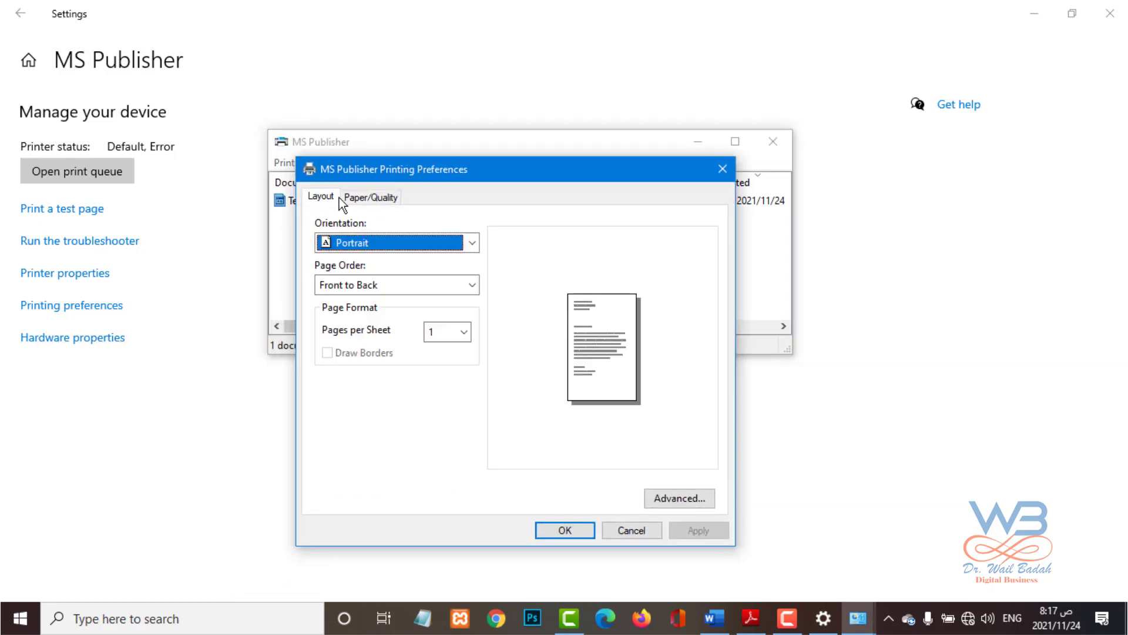
{"action": "left_click", "coordinate": [620, 529]}
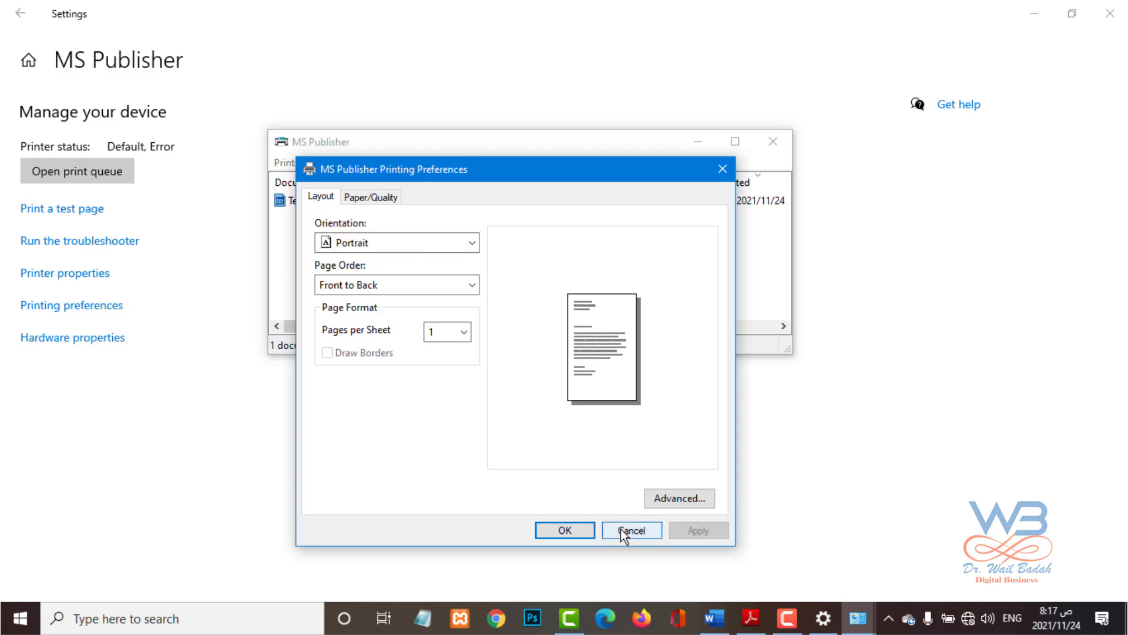
Examine MS Publisher's sharing option and share name from its print queue, and cancel without changes.
{"action": "left_click", "coordinate": [286, 164]}
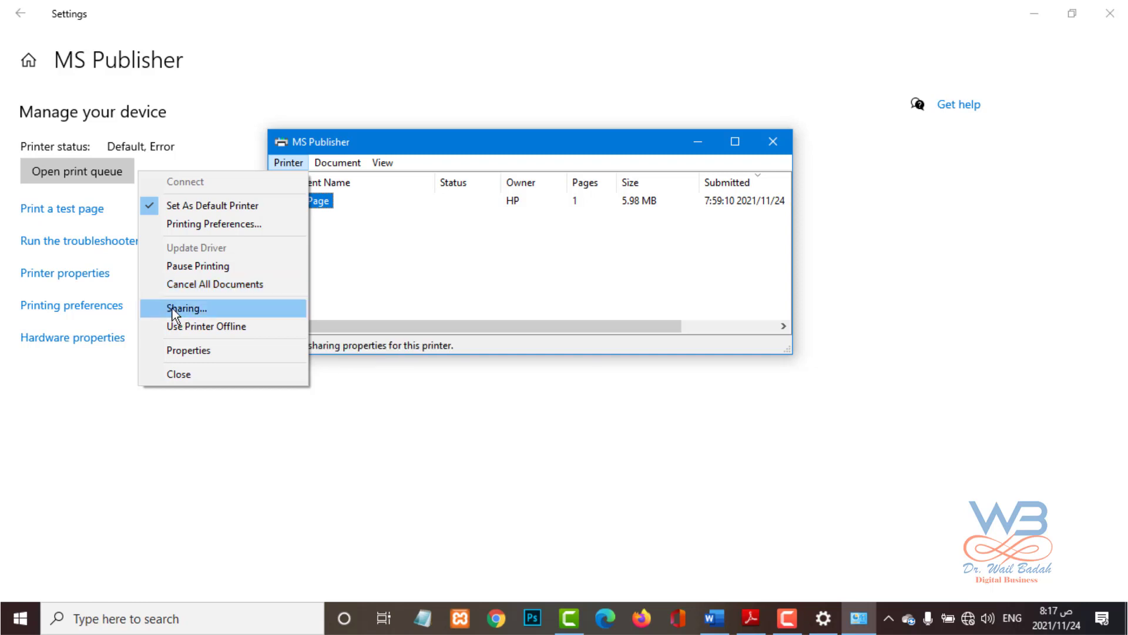
{"action": "left_click", "coordinate": [215, 312]}
{"action": "left_click_drag", "start_coordinate": [375, 183], "coordinate": [390, 87]}
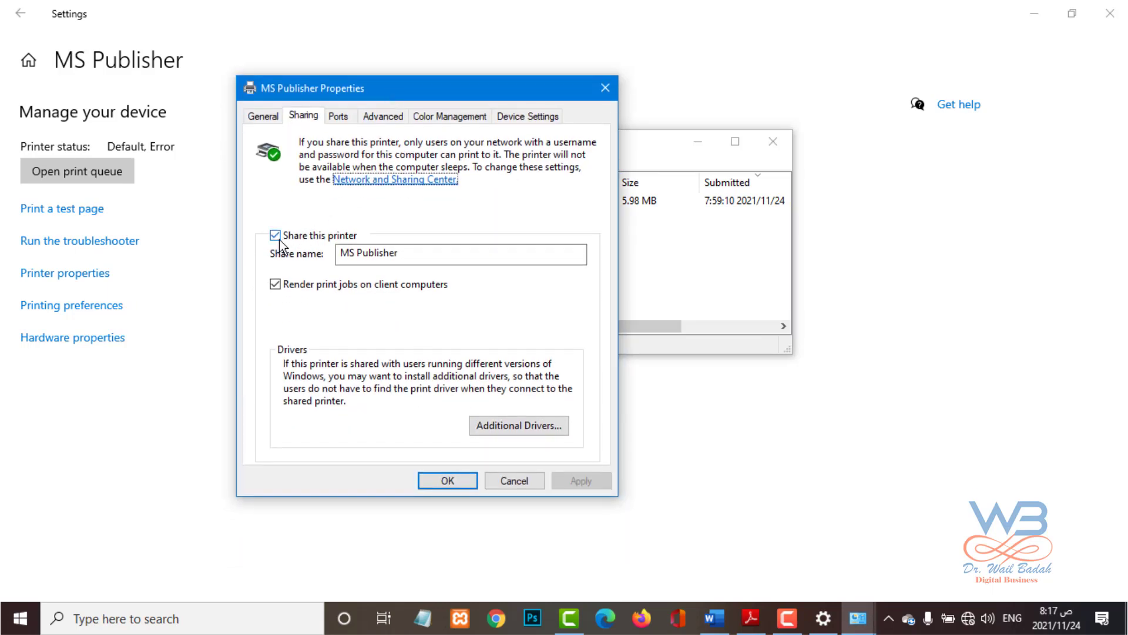
{"action": "left_click_drag", "start_coordinate": [411, 253], "coordinate": [263, 270]}
{"action": "left_click", "coordinate": [404, 253]}
{"action": "left_click", "coordinate": [513, 482]}
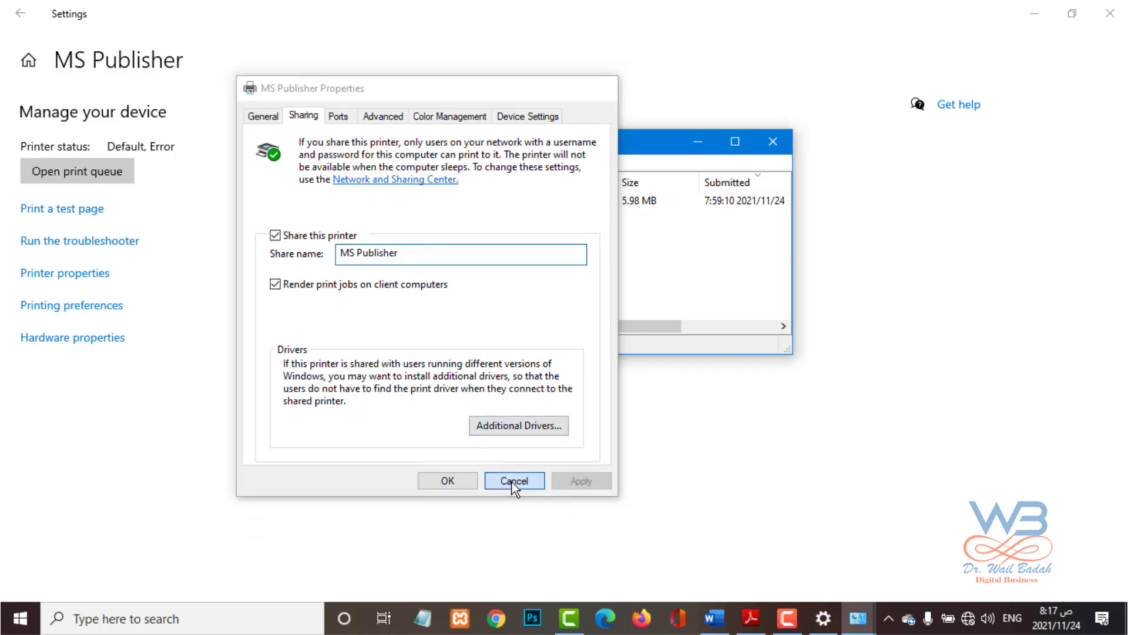
Review MS Publisher's general, sharing, ports, advanced, color management and device settings properties, and close them without changes.
{"action": "left_click", "coordinate": [285, 164]}
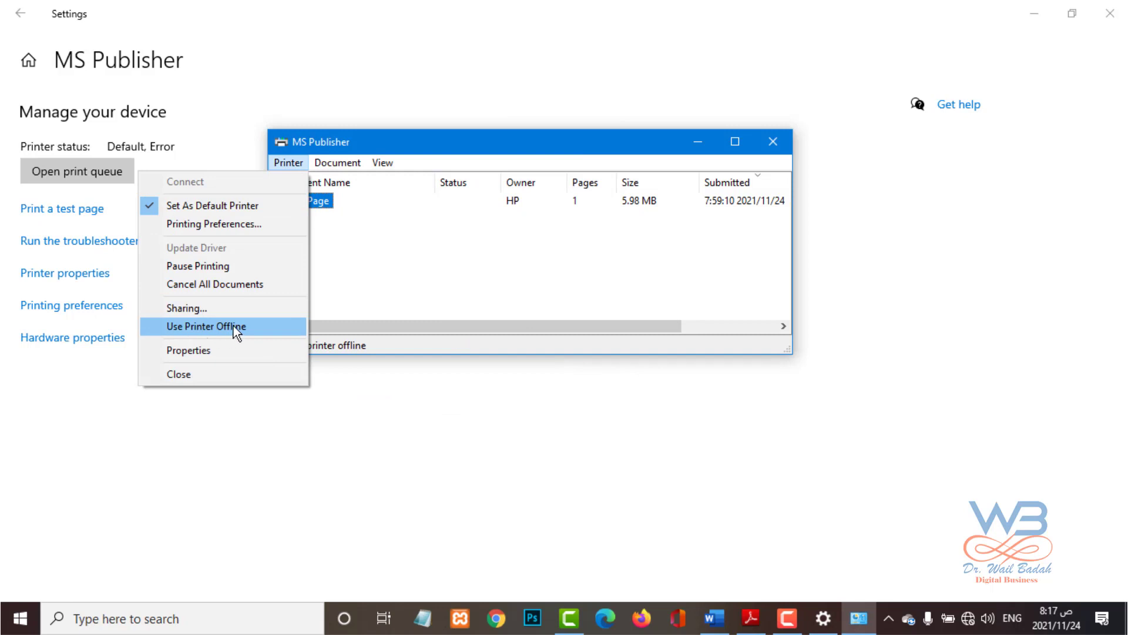
{"action": "left_click", "coordinate": [192, 349]}
{"action": "left_click_drag", "start_coordinate": [311, 184], "coordinate": [532, 69]}
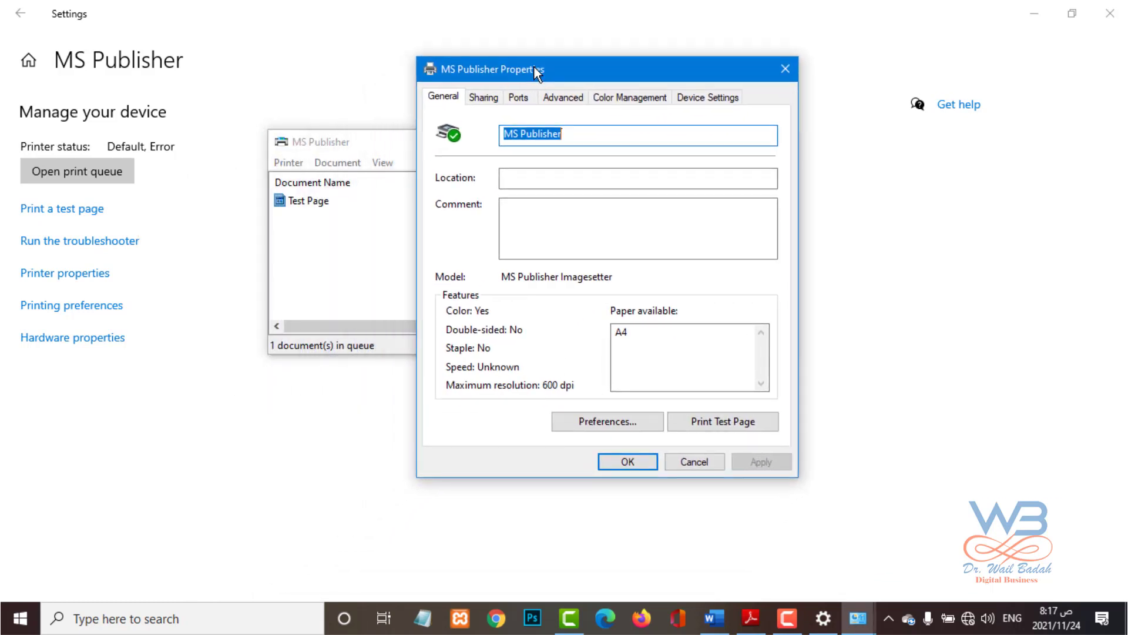
{"action": "left_click", "coordinate": [476, 98]}
{"action": "left_click", "coordinate": [516, 95]}
{"action": "left_click", "coordinate": [573, 97]}
{"action": "left_click", "coordinate": [647, 98]}
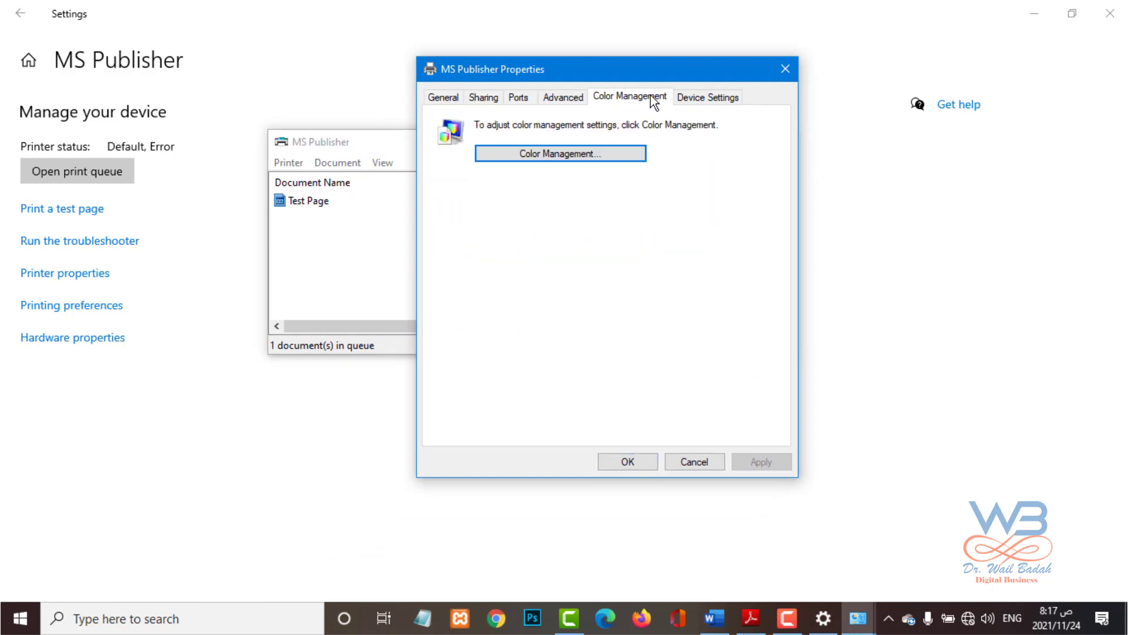
{"action": "left_click", "coordinate": [726, 96]}
{"action": "left_click", "coordinate": [785, 71]}
Examine the printer and document commands in the print queue, view the Test Page job's general properties, and close them unchanged.
{"action": "left_click", "coordinate": [297, 163]}
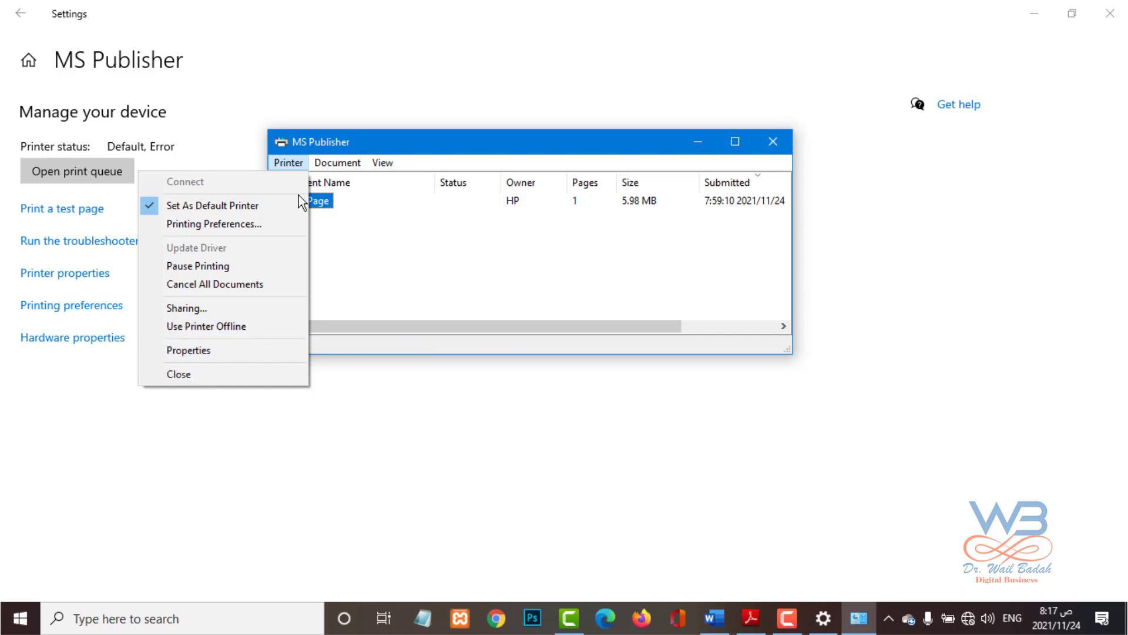
{"action": "mouse_move", "coordinate": [341, 163]}
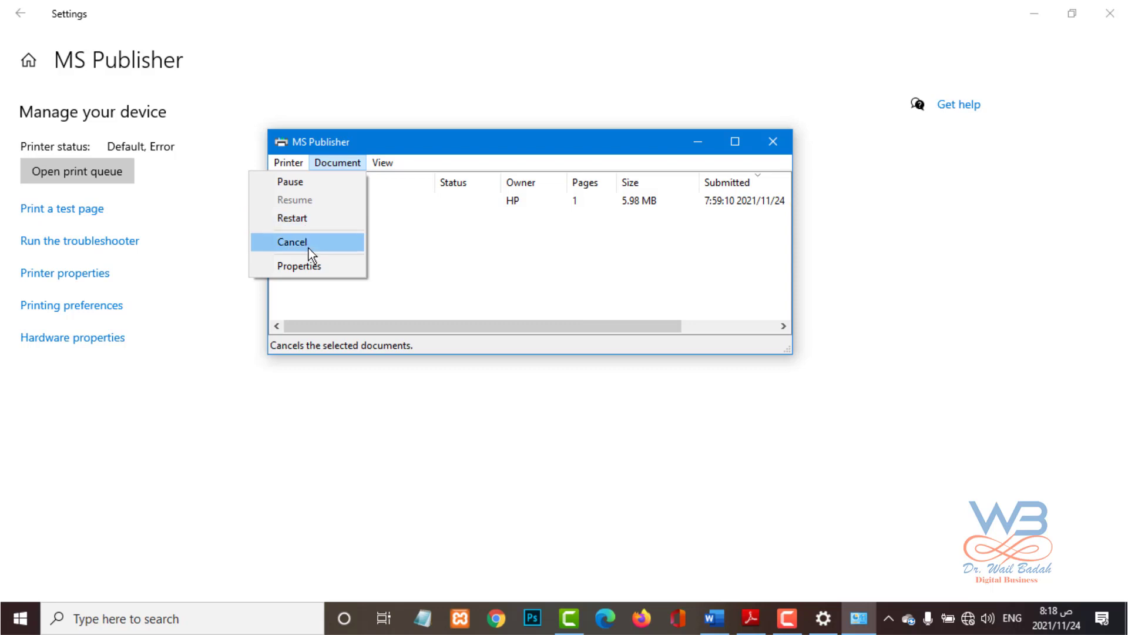
{"action": "left_click", "coordinate": [309, 265]}
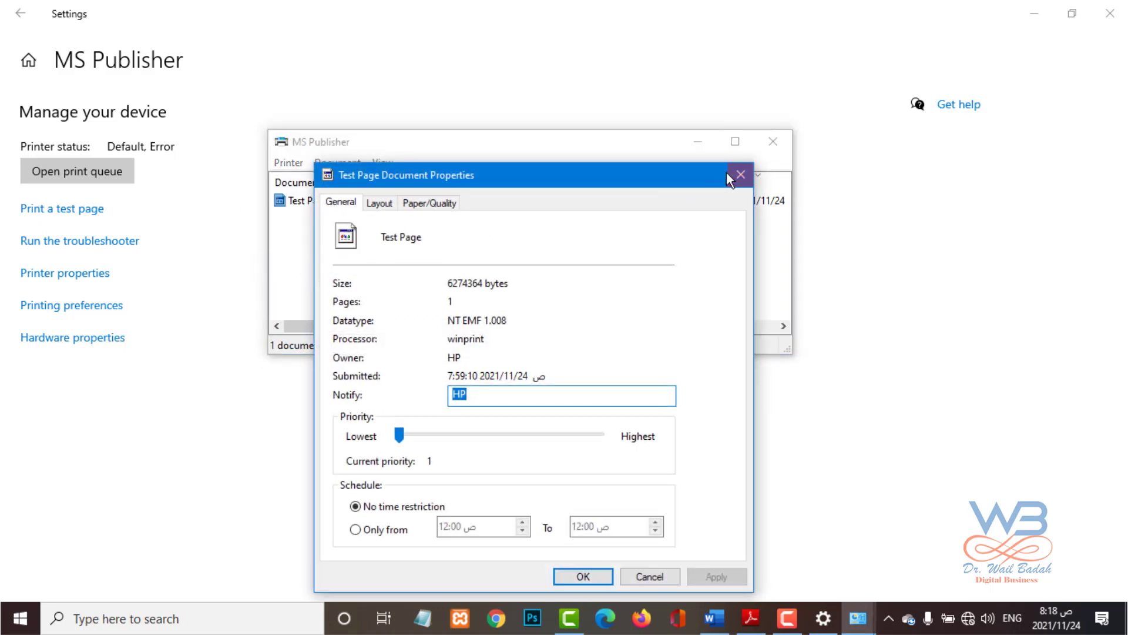
{"action": "left_click", "coordinate": [740, 175]}
Refresh the MS Publisher print queue and close its window.
{"action": "left_click", "coordinate": [338, 163]}
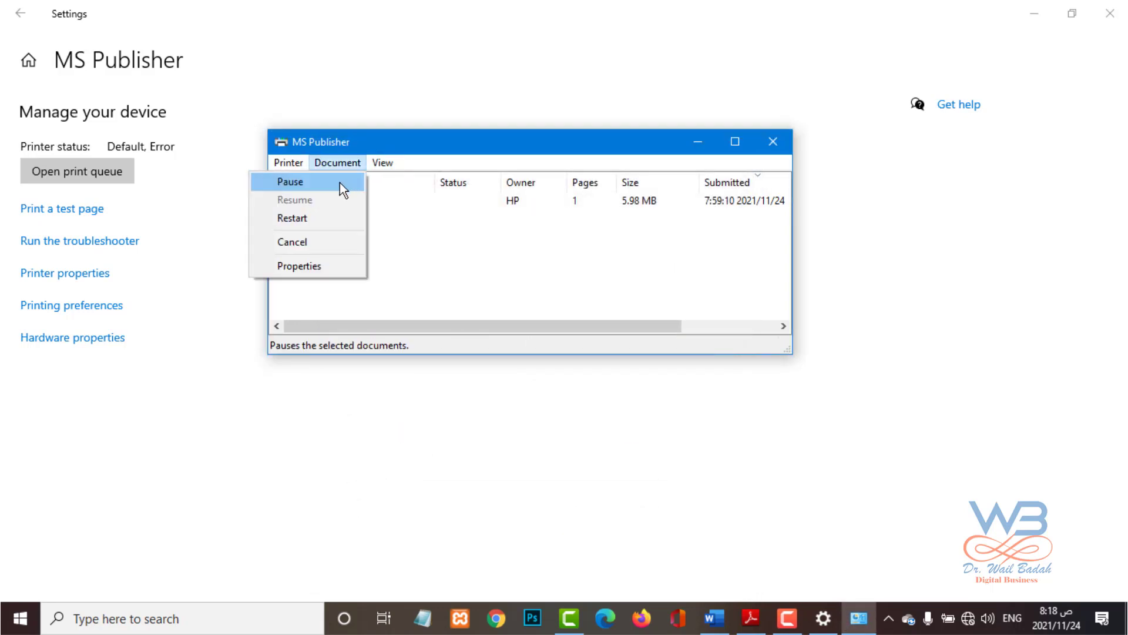
{"action": "mouse_move", "coordinate": [374, 163]}
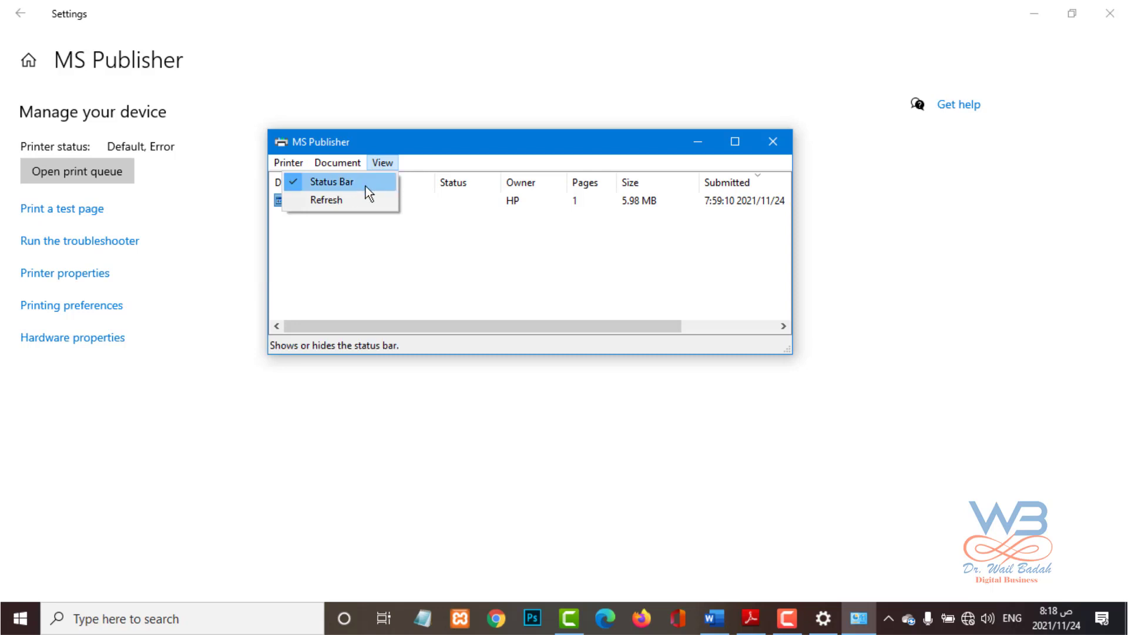
{"action": "left_click", "coordinate": [342, 206]}
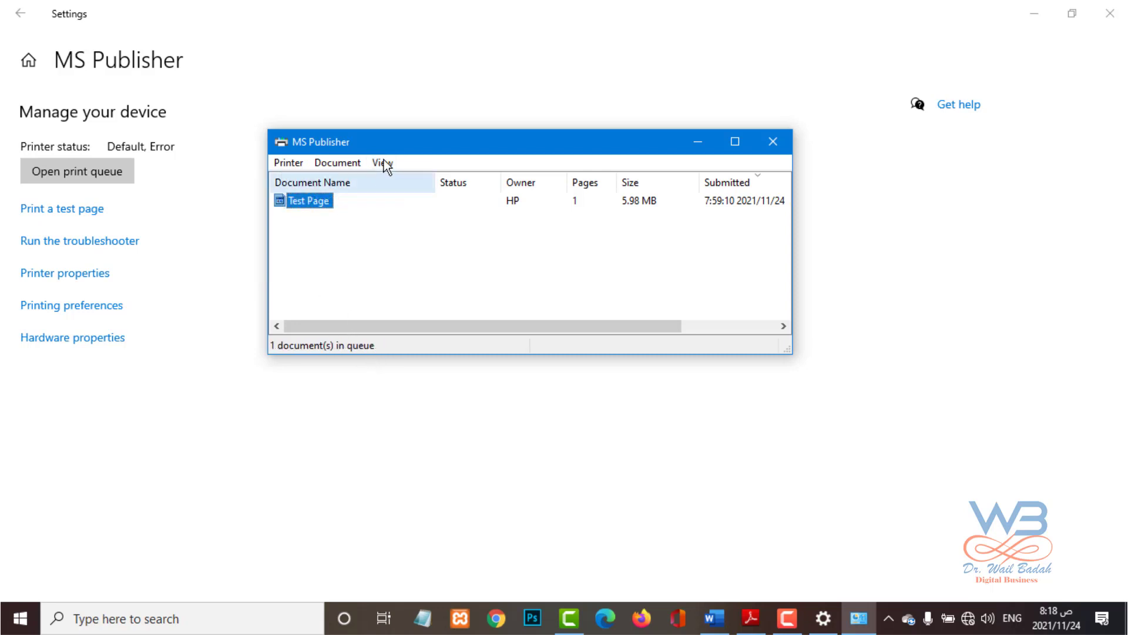
{"action": "left_click", "coordinate": [384, 164]}
{"action": "mouse_move", "coordinate": [287, 164]}
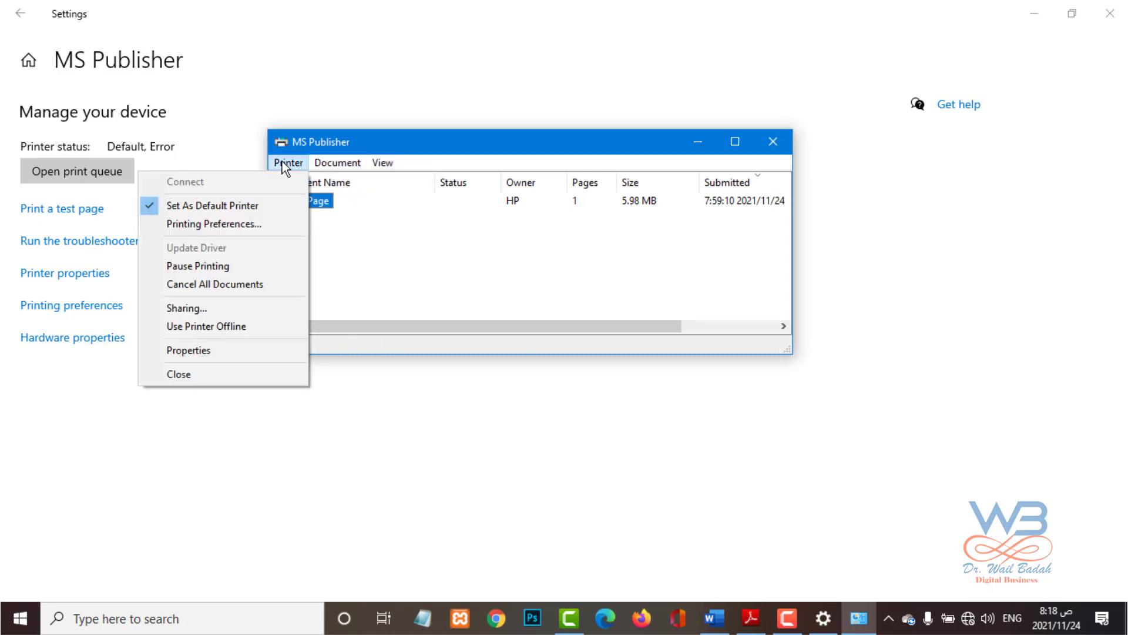
{"action": "left_click", "coordinate": [217, 373]}
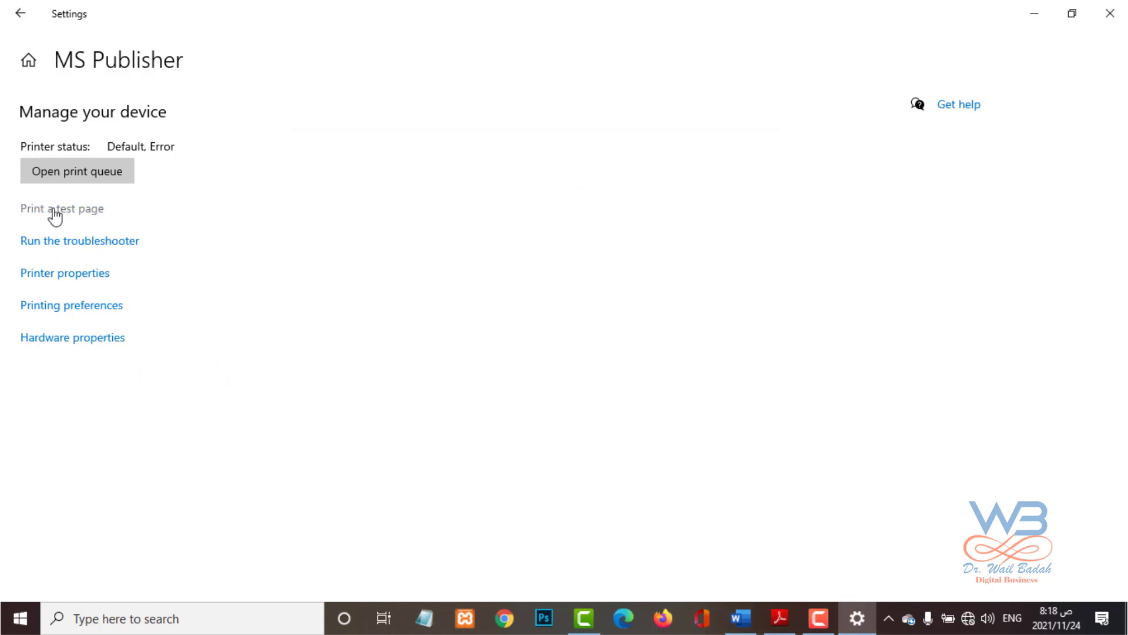
Start the troubleshooter for MS Publisher and cancel it during problem detection.
{"action": "left_click", "coordinate": [81, 242]}
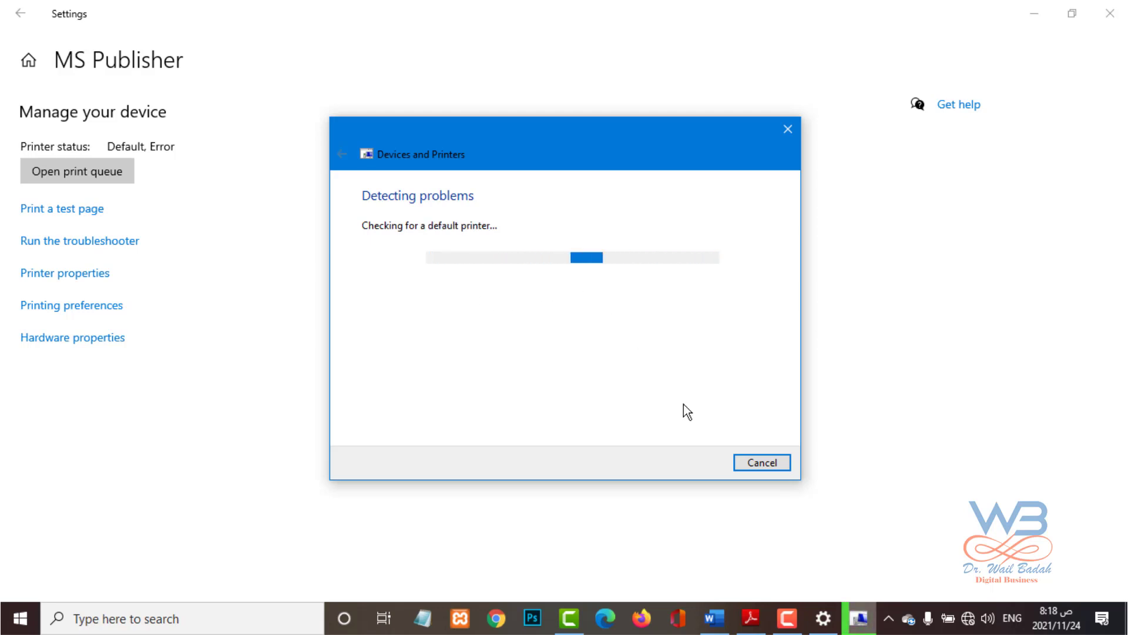
{"action": "left_click", "coordinate": [758, 463]}
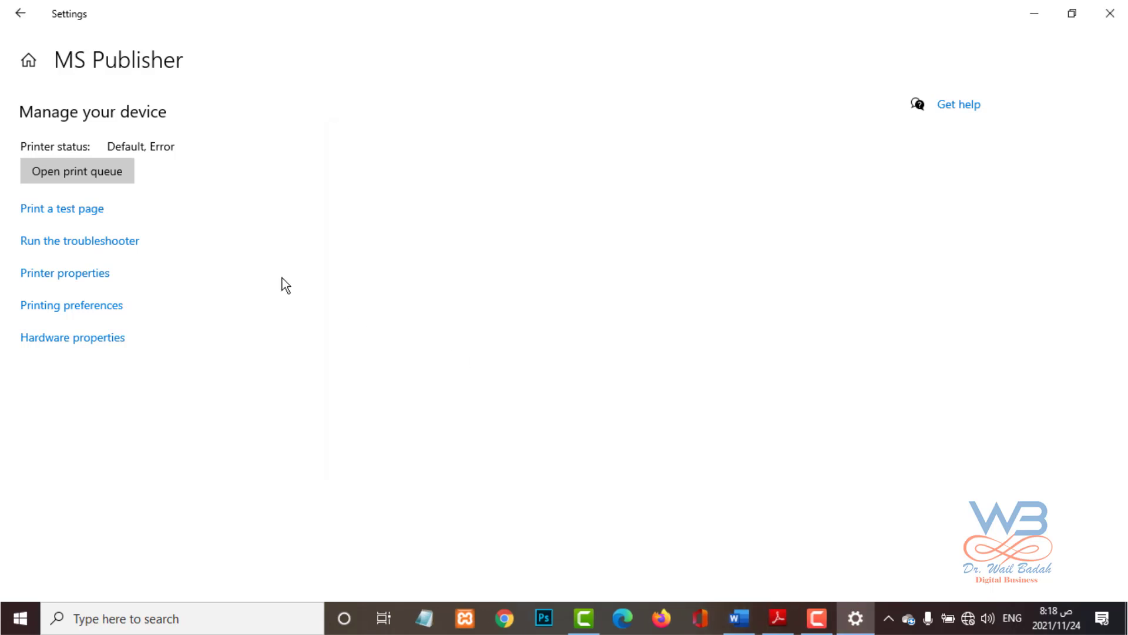
View MS Publisher's printer properties and printing preferences from its device settings page, closing both without changes.
{"action": "left_click", "coordinate": [35, 277]}
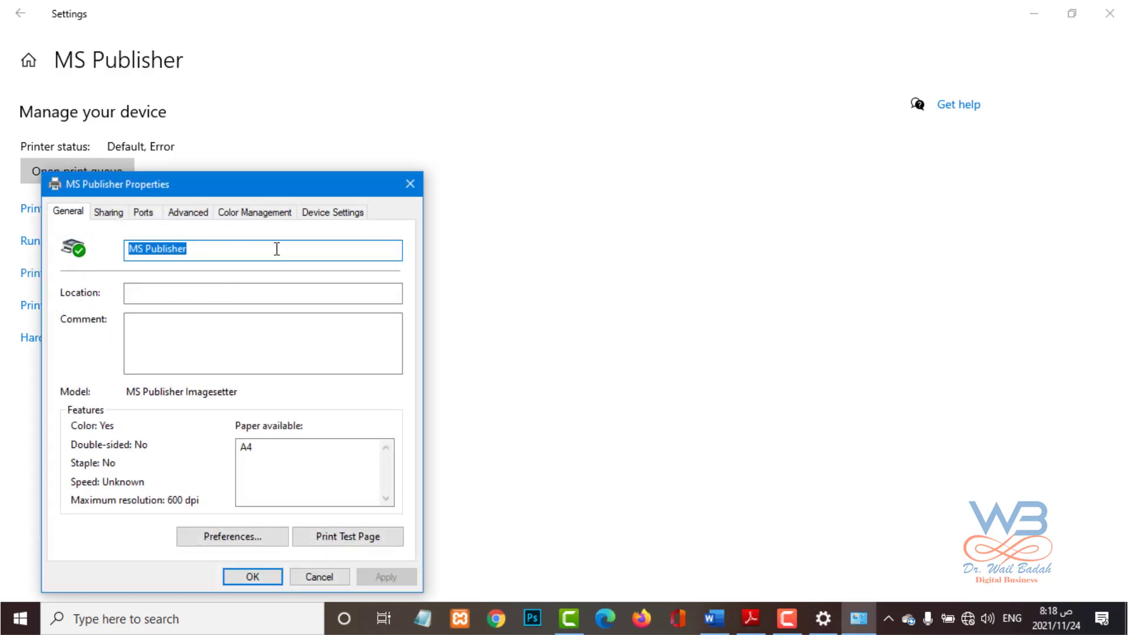
{"action": "left_click", "coordinate": [411, 185]}
{"action": "left_click", "coordinate": [71, 310]}
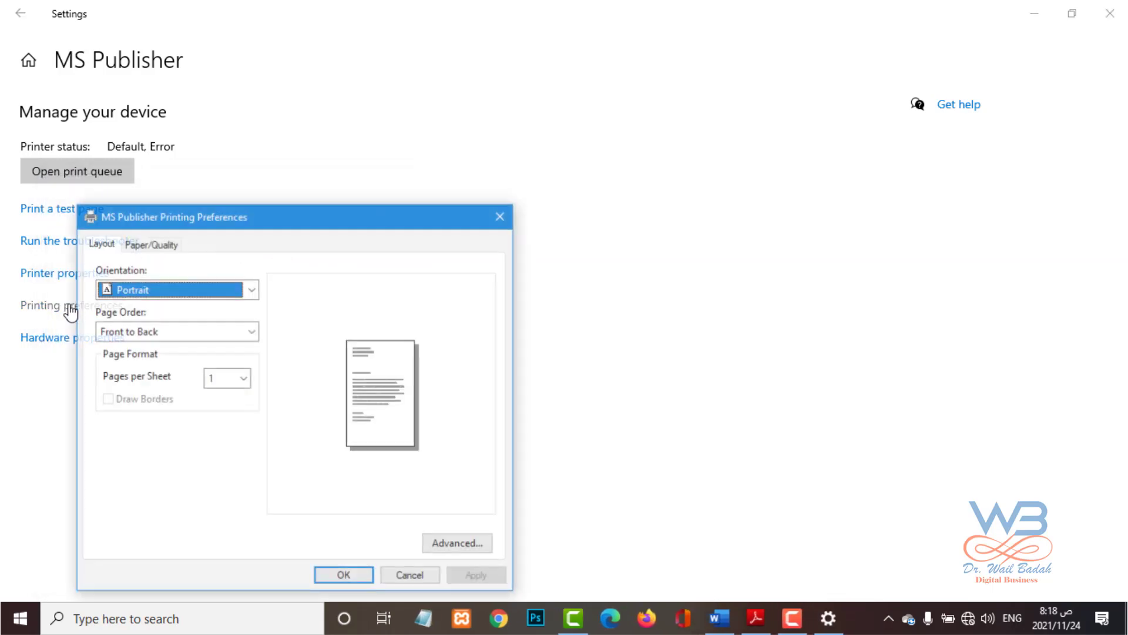
{"action": "left_click", "coordinate": [503, 216]}
Examine MS Publisher's hardware properties, covering device status, settings, details and events, and cancel without changes.
{"action": "left_click", "coordinate": [52, 338]}
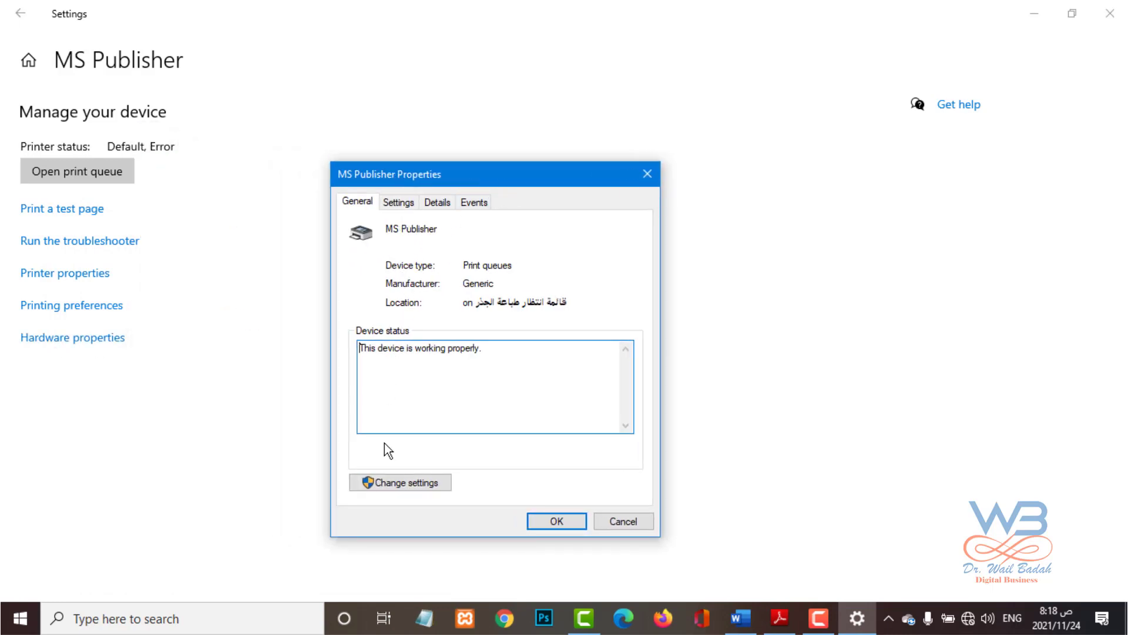
{"action": "left_click_drag", "start_coordinate": [504, 345], "coordinate": [314, 349]}
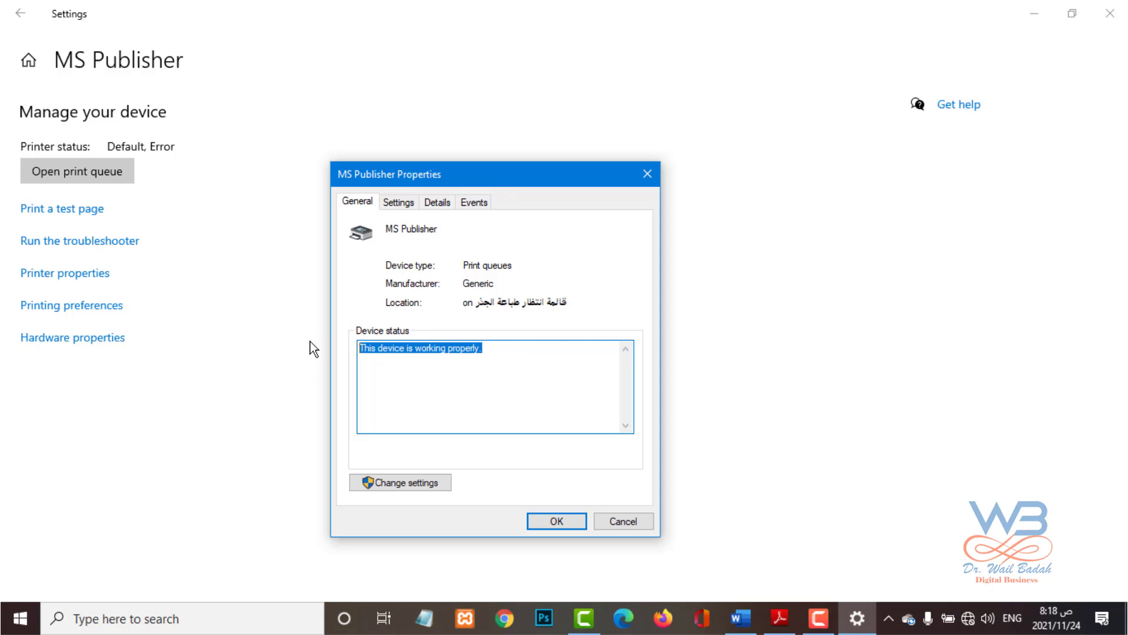
{"action": "left_click", "coordinate": [488, 349]}
{"action": "left_click", "coordinate": [410, 202]}
{"action": "left_click", "coordinate": [437, 202]}
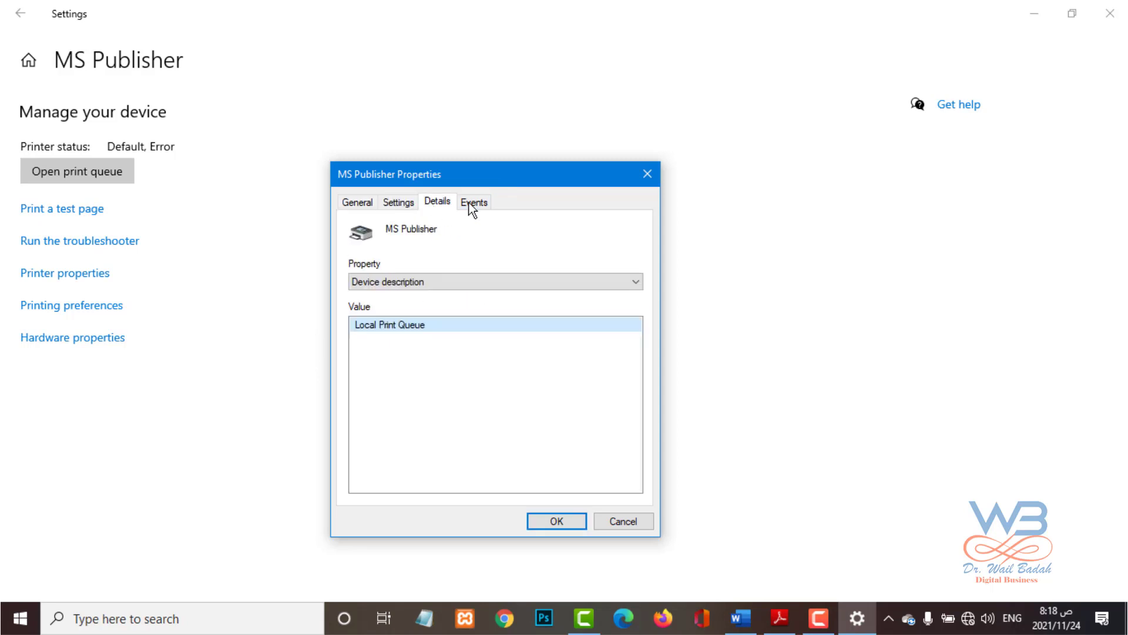
{"action": "left_click", "coordinate": [473, 203]}
{"action": "left_click", "coordinate": [622, 522]}
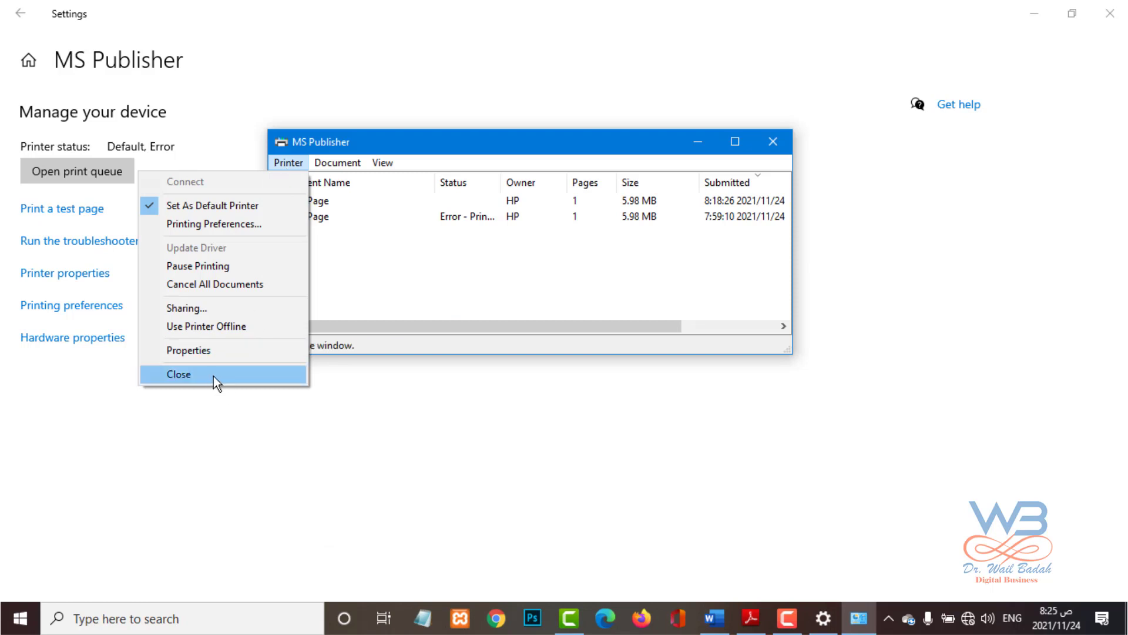
Close the reopened MS Publisher print queue window.
{"action": "left_click", "coordinate": [214, 377]}
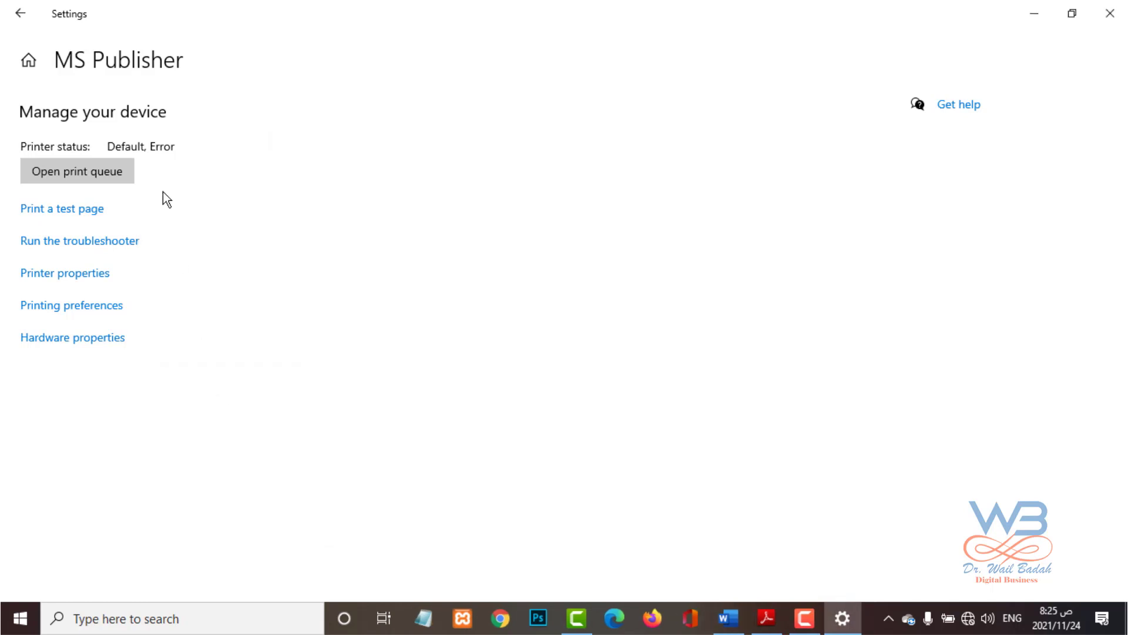
Return to the printers list, view MS Publisher's print queue from there, and close the queue window.
{"action": "left_click", "coordinate": [21, 18]}
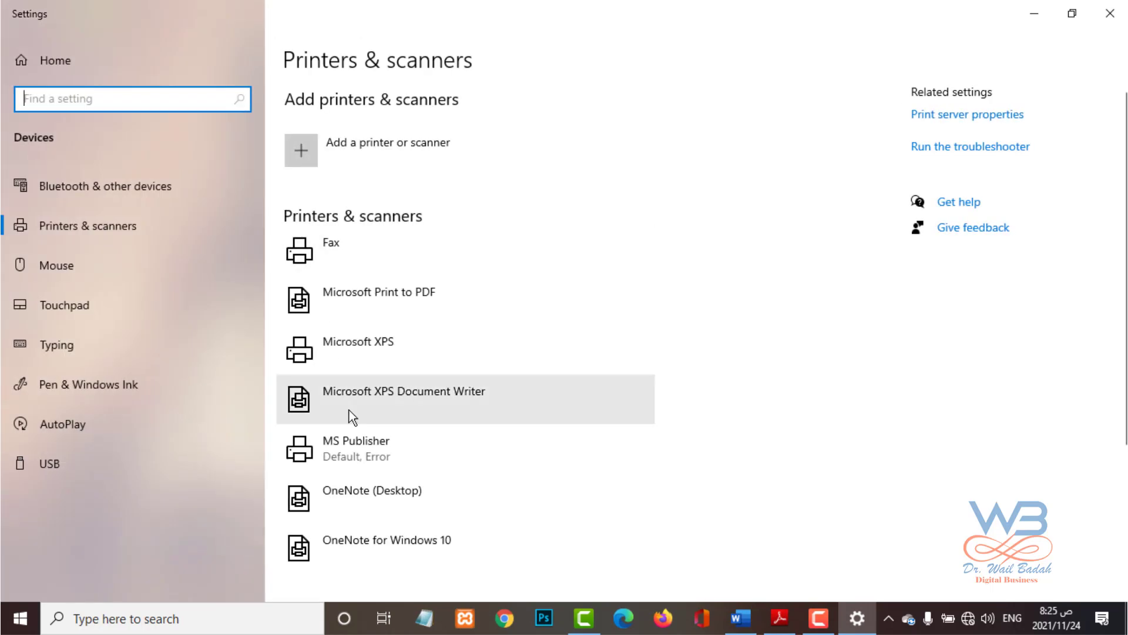
{"action": "left_click", "coordinate": [407, 459]}
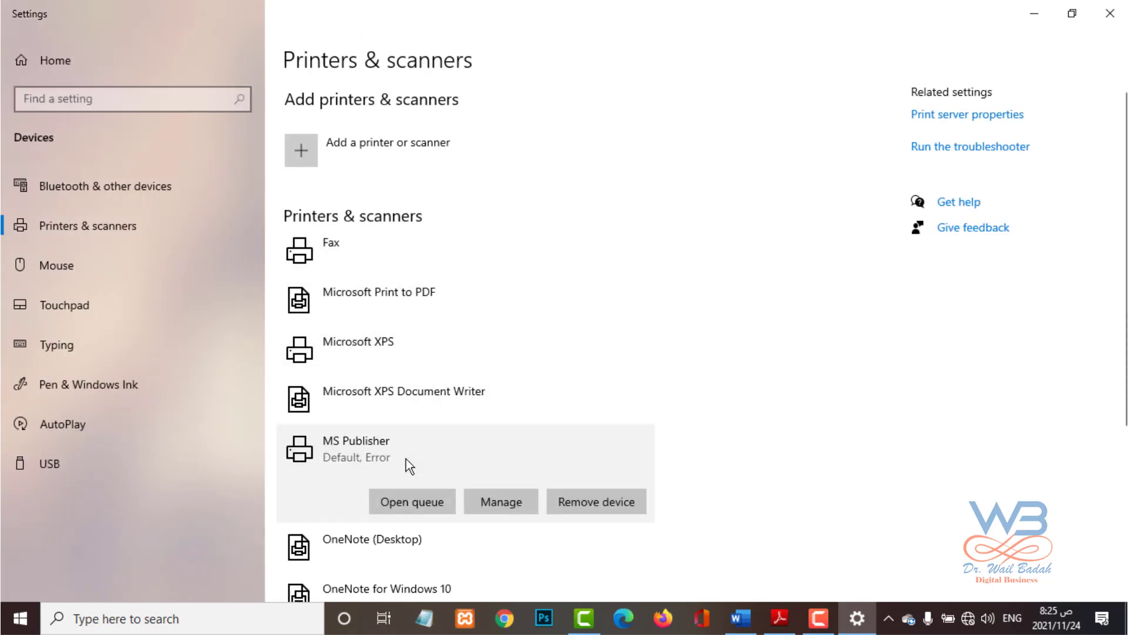
{"action": "left_click", "coordinate": [411, 504]}
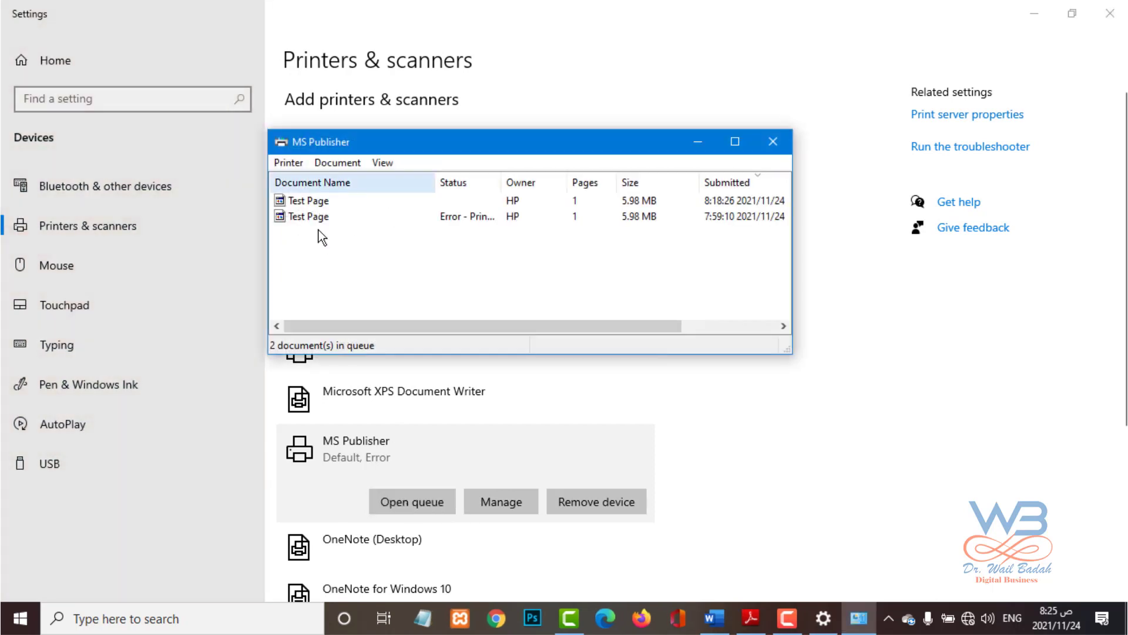
{"action": "left_click", "coordinate": [772, 147]}
Remove the MS Publisher printer from the printers list, confirming the removal, and close the Settings window.
{"action": "left_click", "coordinate": [584, 501]}
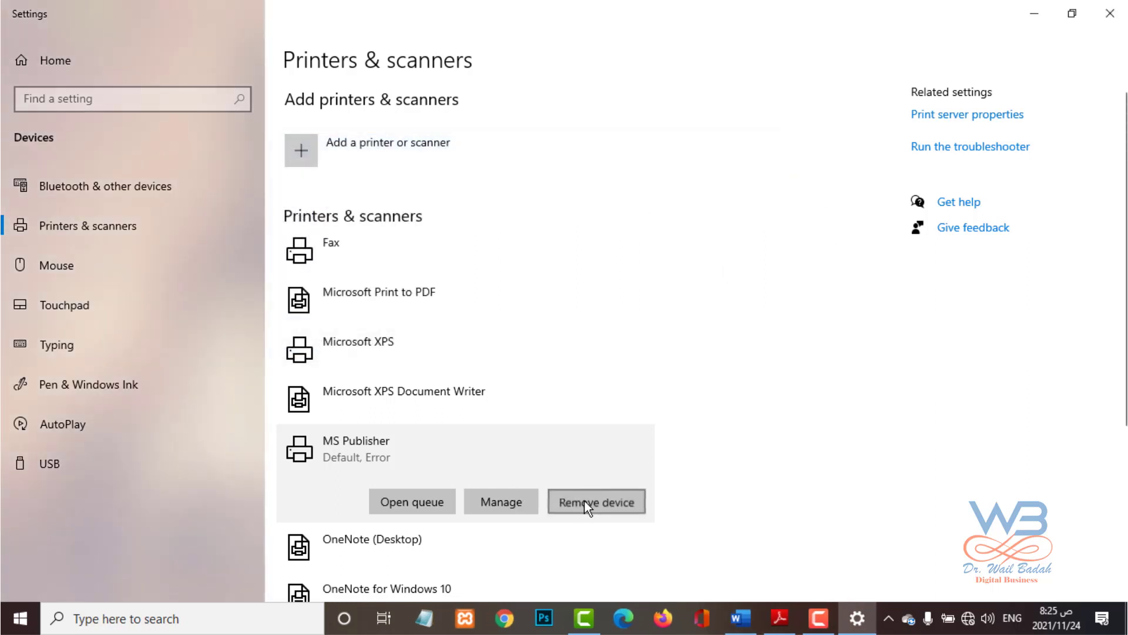
{"action": "left_click", "coordinate": [673, 454]}
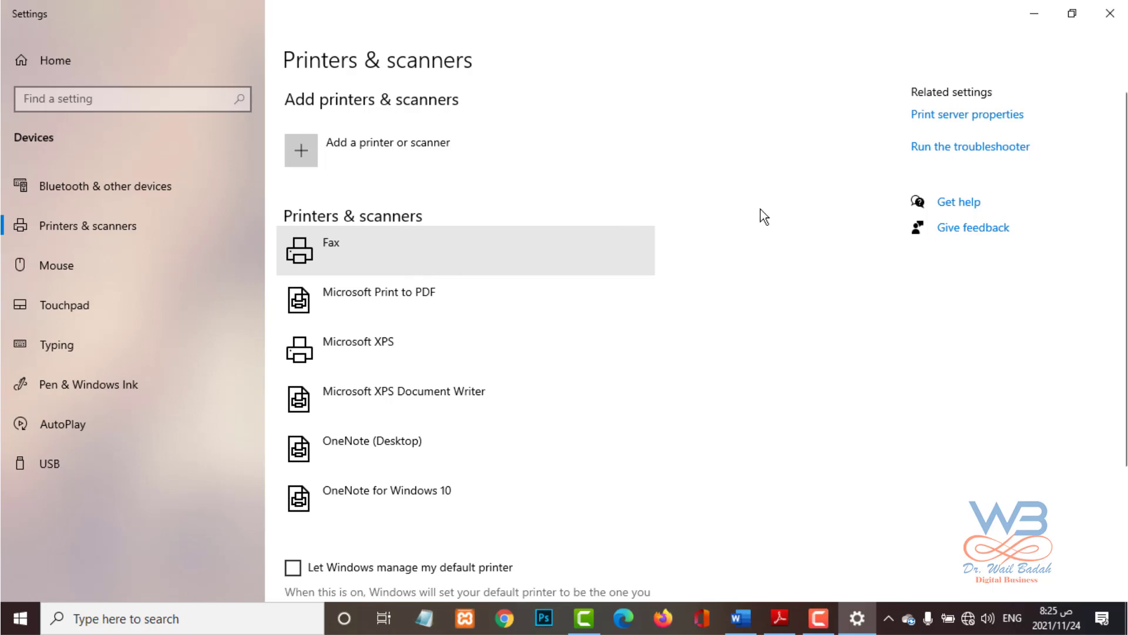
{"action": "left_click", "coordinate": [1110, 12]}
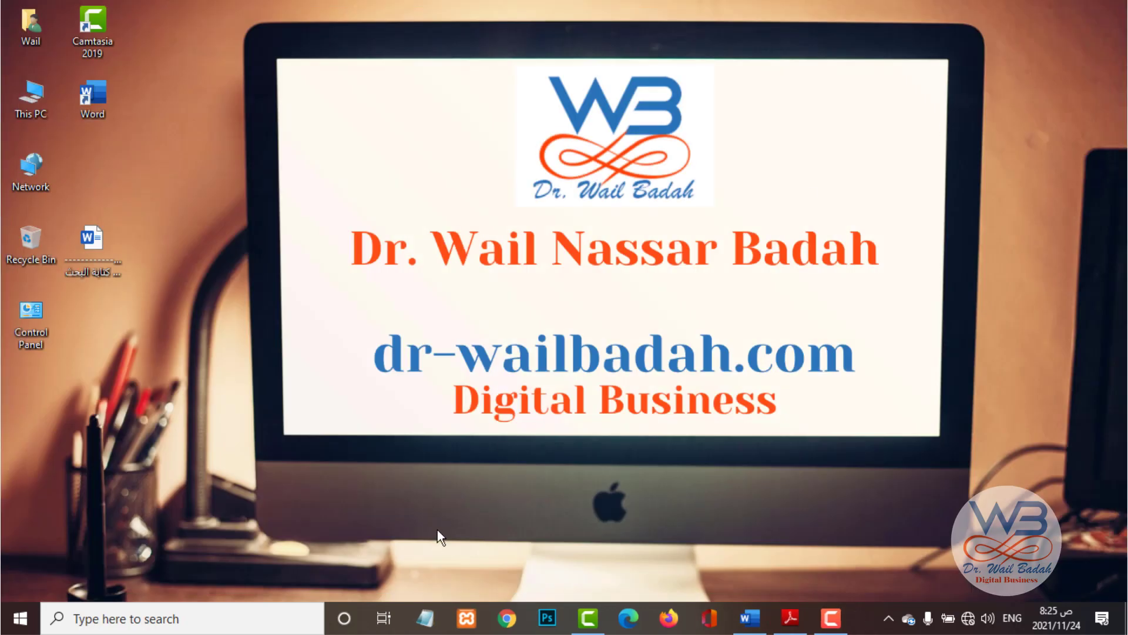
Switch to Word, set the blank document's print copies to 24, and view the page range choices without changing them.
{"action": "left_click", "coordinate": [750, 618]}
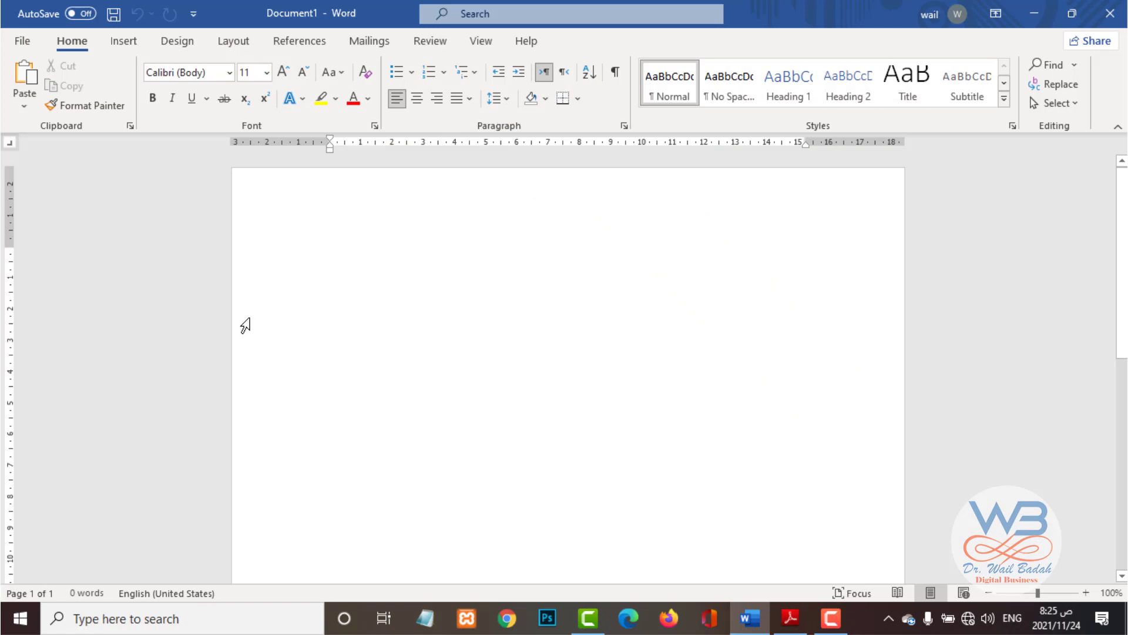
{"action": "left_click", "coordinate": [23, 41]}
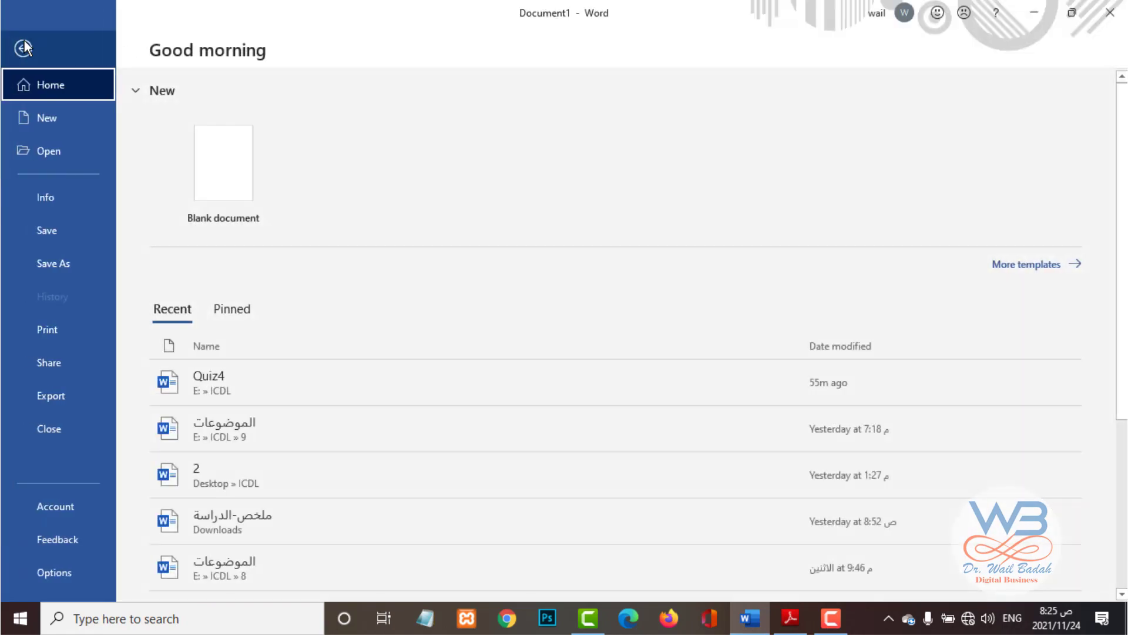
{"action": "left_click", "coordinate": [52, 329]}
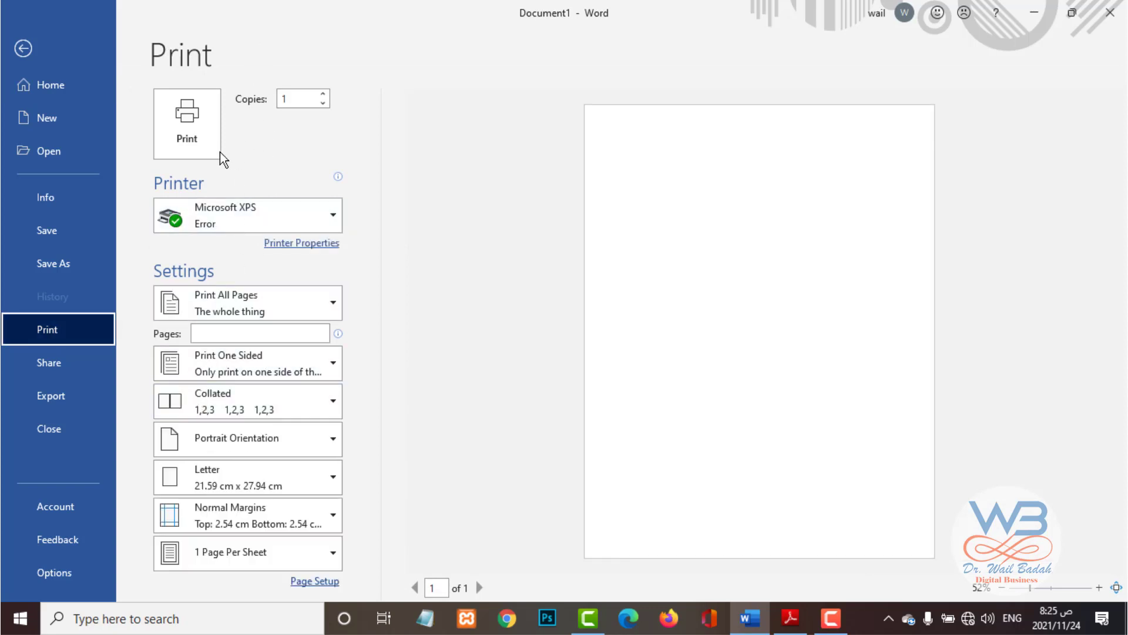
{"action": "left_click", "coordinate": [293, 99]}
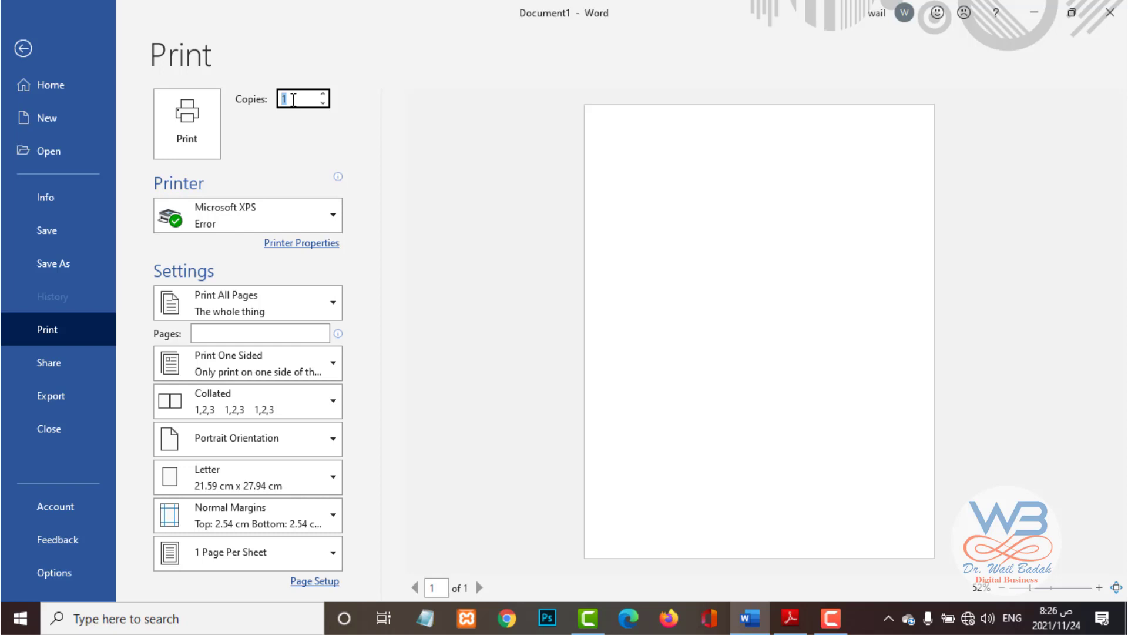
{"action": "type", "text": "24"}
{"action": "mouse_move", "coordinate": [237, 213]}
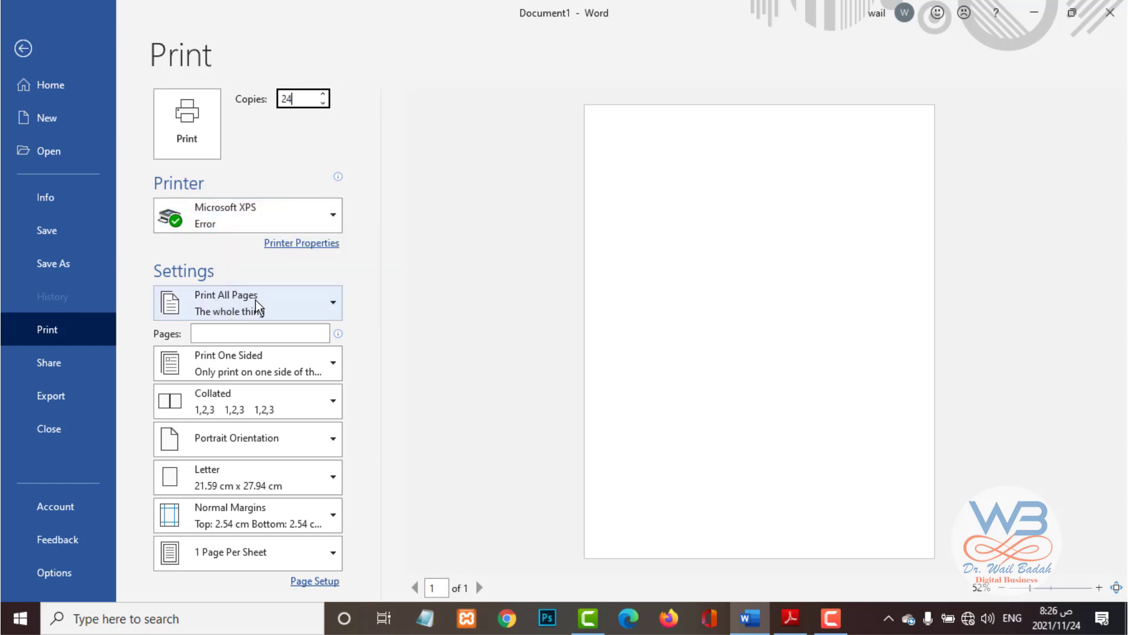
{"action": "left_click", "coordinate": [332, 303]}
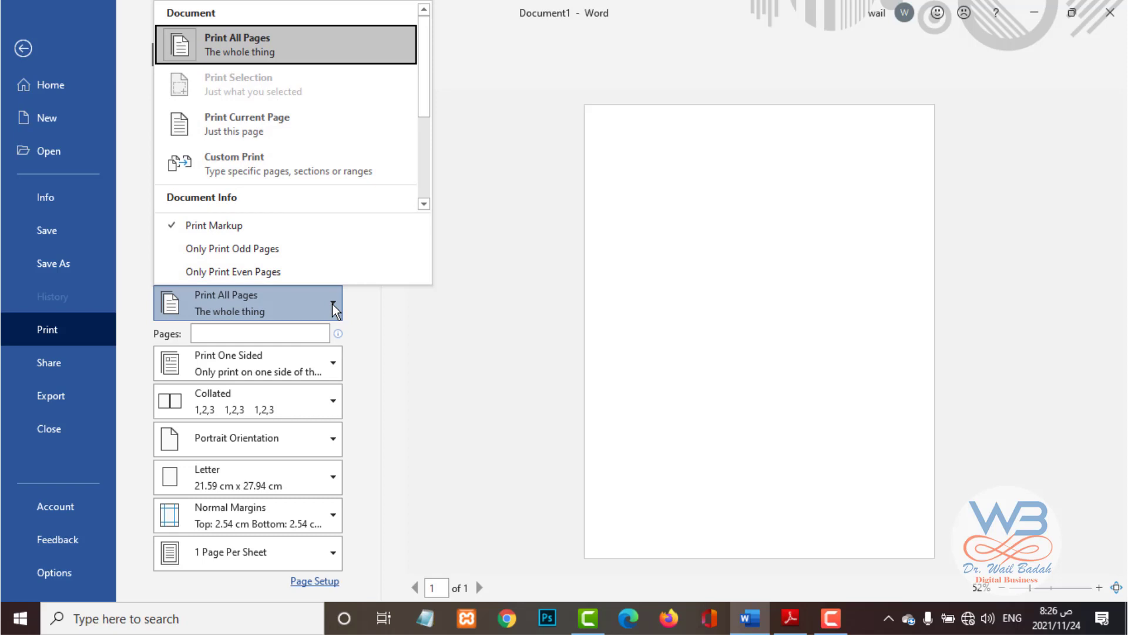
{"action": "left_click", "coordinate": [683, 360]}
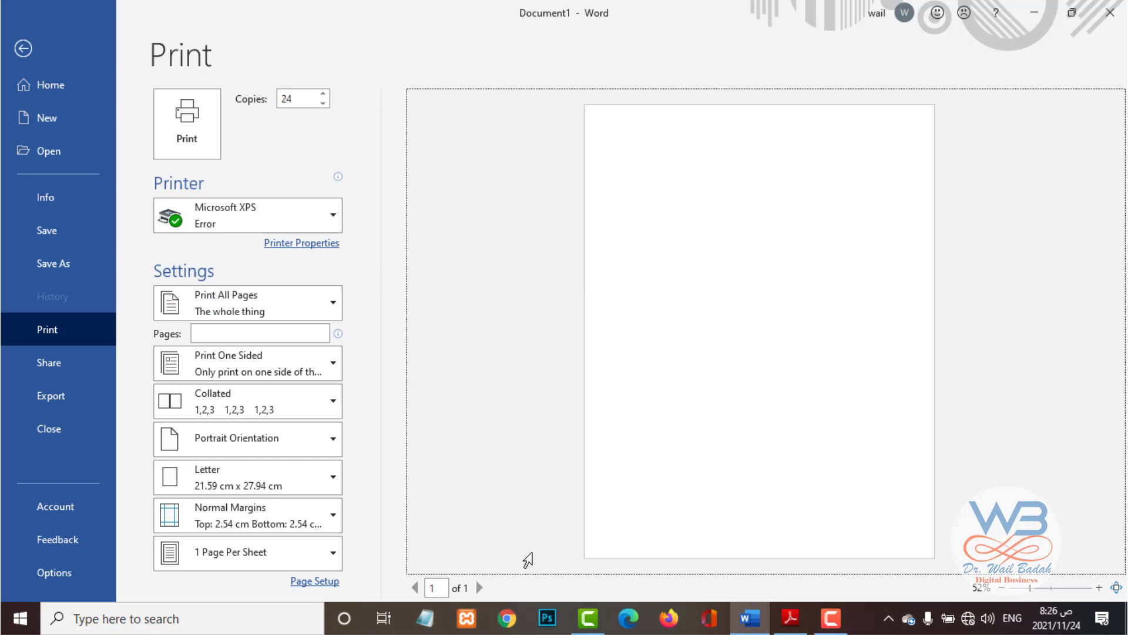
Return to the blank document and add empty paragraphs and page breaks until it spans three pages.
{"action": "left_click", "coordinate": [198, 159]}
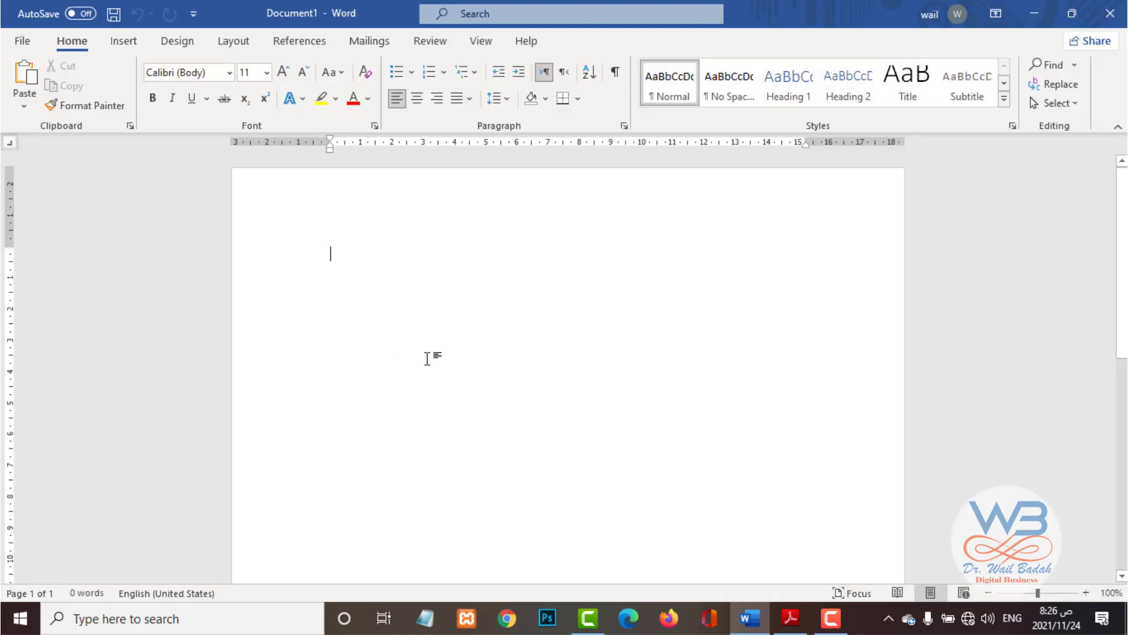
{"action": "key", "text": "Return"}
{"action": "key", "text": "Return"}
{"action": "key", "text": "Return"}
{"action": "key", "text": "Return"}
{"action": "key", "text": "Return"}
{"action": "key", "text": "Return"}
{"action": "key", "text": "Return"}
{"action": "key", "text": "Return"}
{"action": "key", "text": "Return"}
{"action": "key", "text": "Return"}
{"action": "key", "text": "Return"}
{"action": "key", "text": "Return"}
{"action": "key", "text": "Return"}
{"action": "key", "text": "Return"}
{"action": "key", "text": "Return"}
{"action": "key", "text": "Return"}
{"action": "key", "text": "Return"}
{"action": "key", "text": "Return"}
{"action": "key", "text": "Return"}
{"action": "key", "text": "Return"}
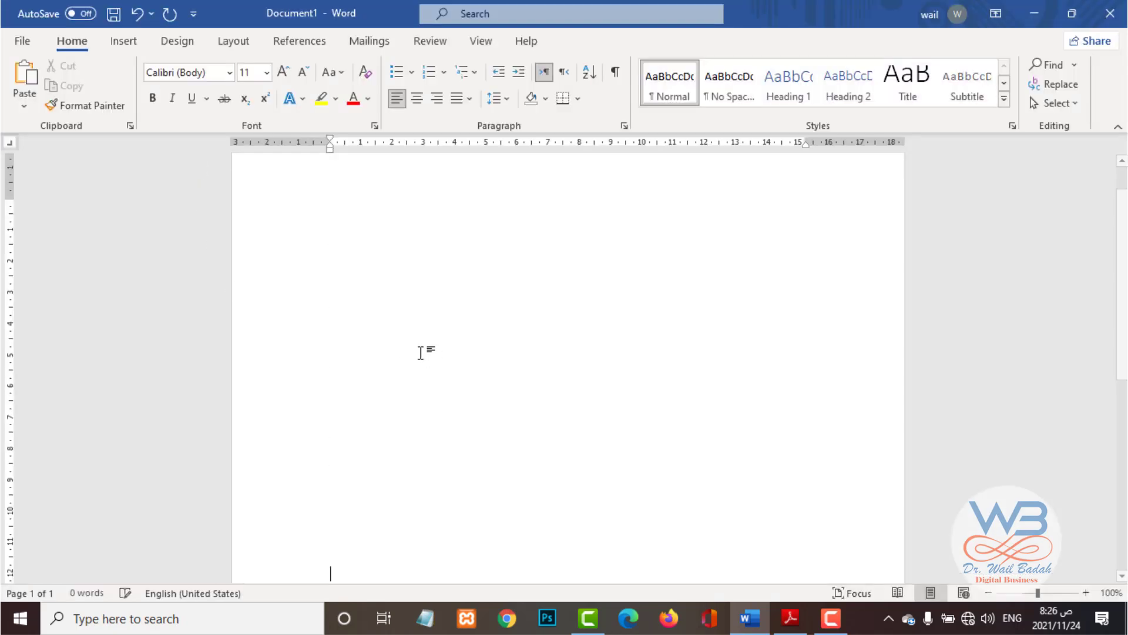
{"action": "key", "text": "Return"}
{"action": "key", "text": "Return"}
{"action": "key", "text": "Return"}
{"action": "key", "text": "Return"}
{"action": "key", "text": "Return"}
{"action": "key", "text": "Return"}
{"action": "key", "text": "Return"}
{"action": "key", "text": "Return"}
{"action": "key", "text": "Return"}
{"action": "key", "text": "Return"}
{"action": "key", "text": "Return"}
{"action": "key", "text": "Return"}
{"action": "key", "text": "Return"}
{"action": "key", "text": "Return"}
{"action": "key", "text": "Return"}
{"action": "key", "text": "Return"}
{"action": "key", "text": "Return"}
{"action": "key", "text": "Return"}
{"action": "key", "text": "Return"}
{"action": "key", "text": "Return"}
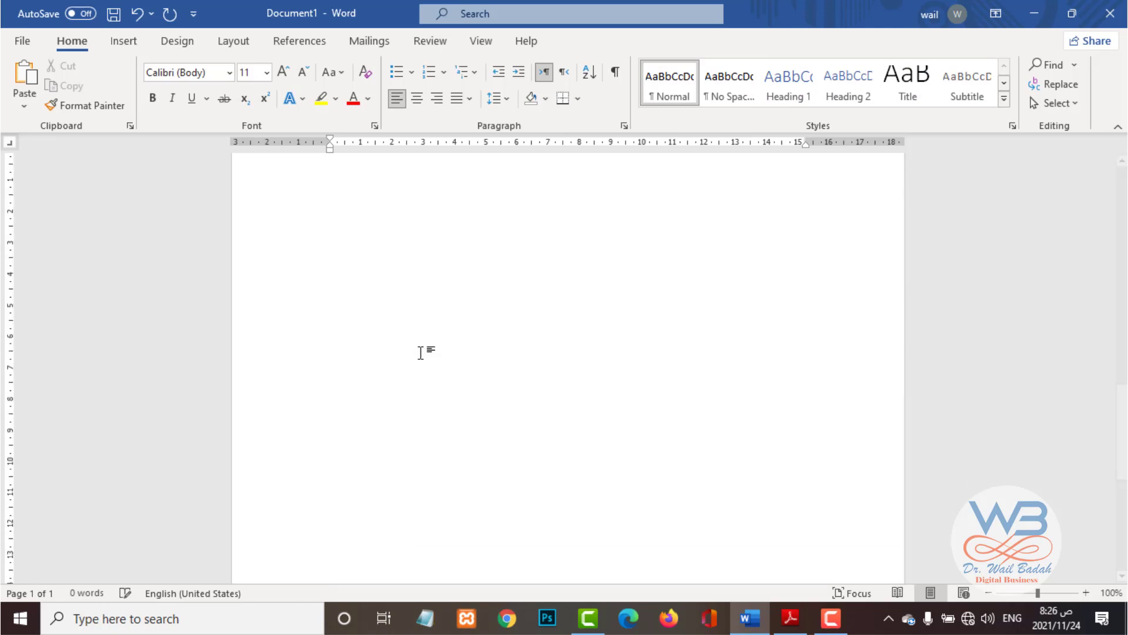
{"action": "key", "text": "ctrl+z"}
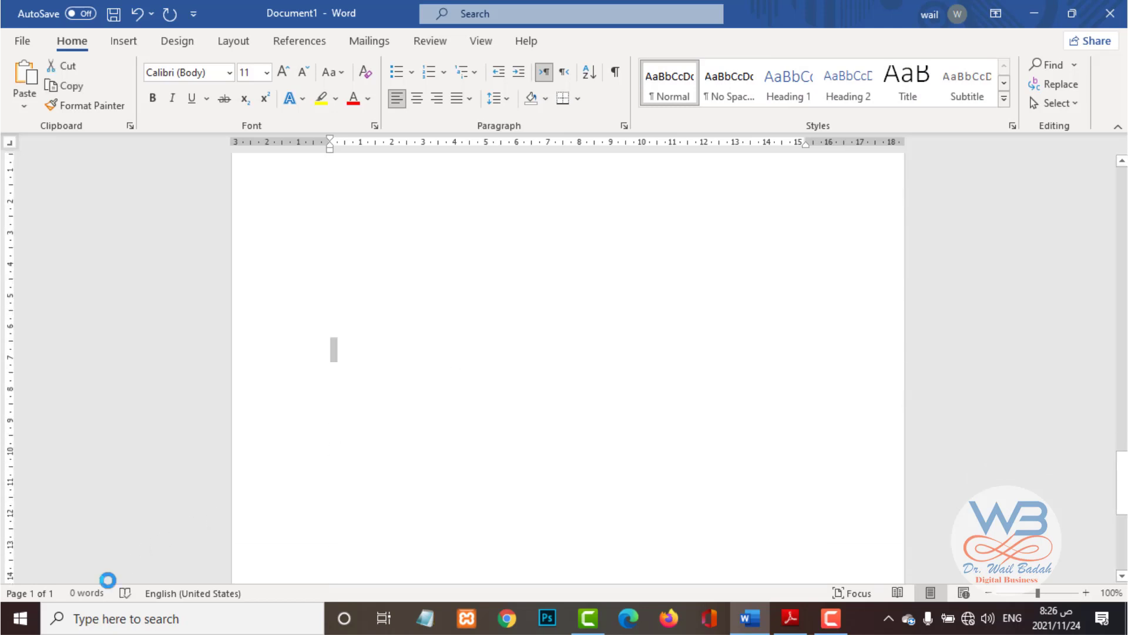
{"action": "left_click_drag", "start_coordinate": [350, 555], "coordinate": [447, 453]}
{"action": "key", "text": "ctrl+Return"}
{"action": "key", "text": "ctrl+Return"}
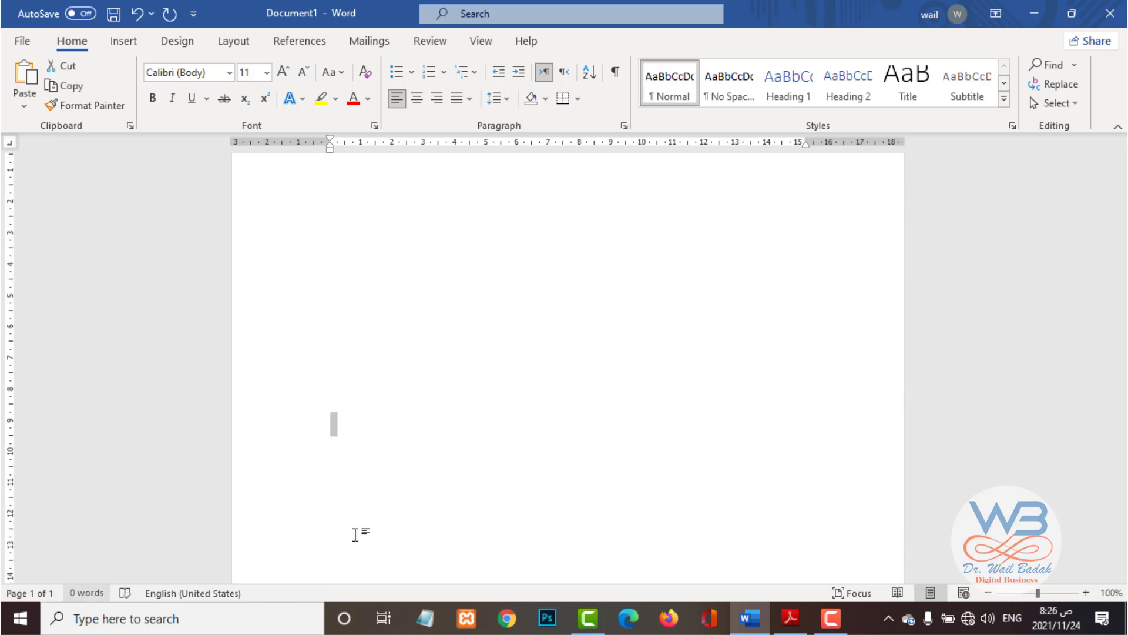
{"action": "scroll", "coordinate": [584, 461], "scroll_direction": "down", "scroll_amount": 5}
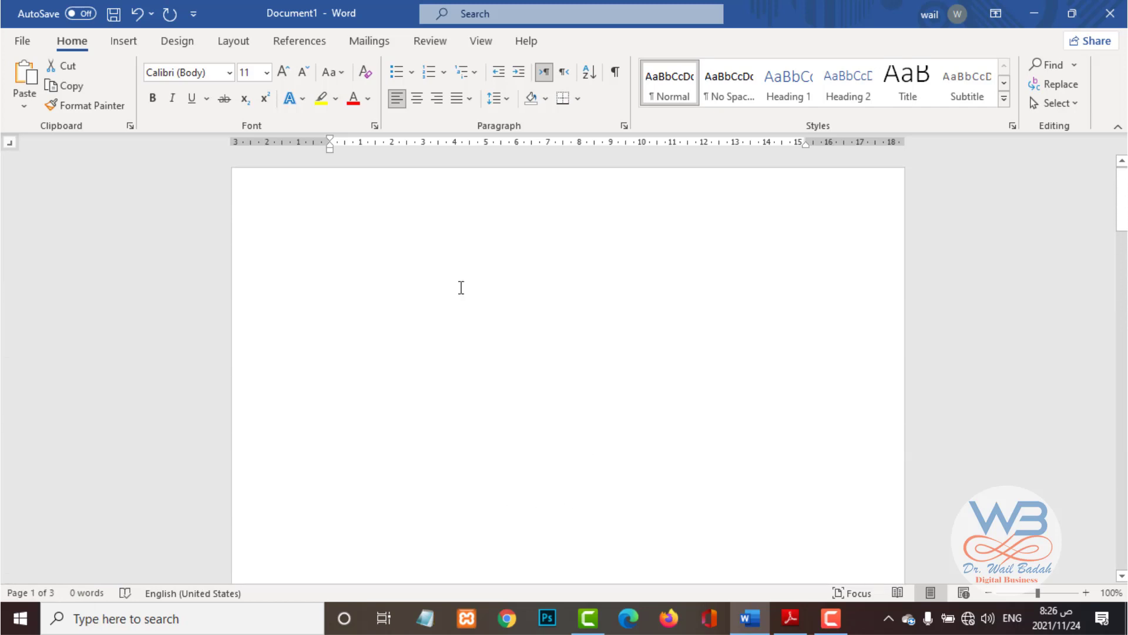
Set the document's print range to Print Selection in the print settings and return to editing without printing.
{"action": "left_click", "coordinate": [22, 41]}
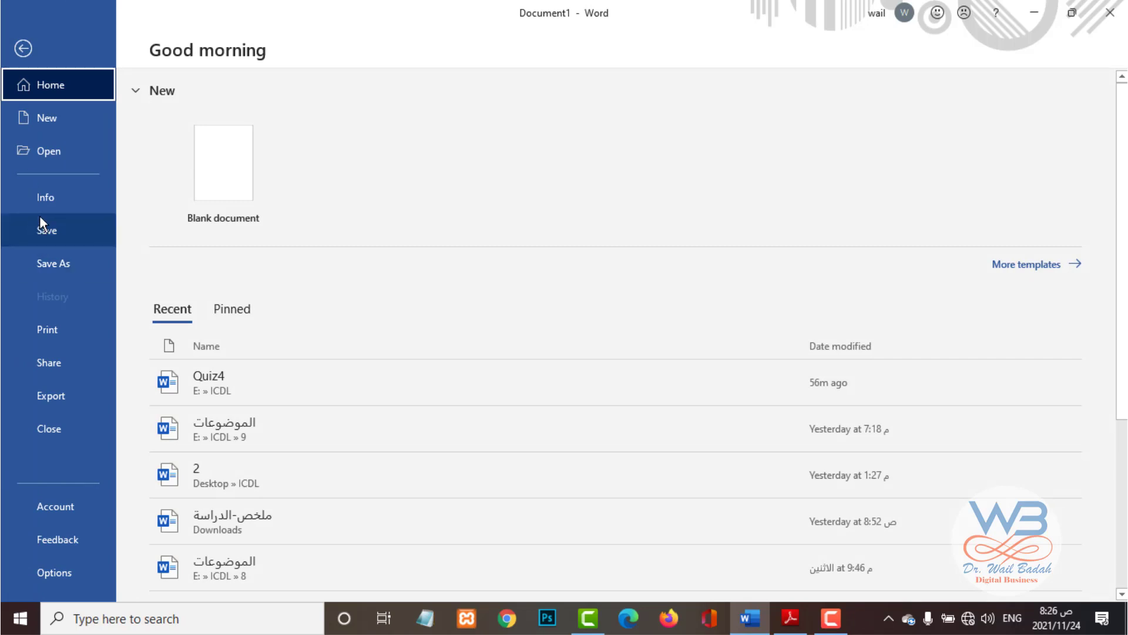
{"action": "left_click", "coordinate": [55, 333]}
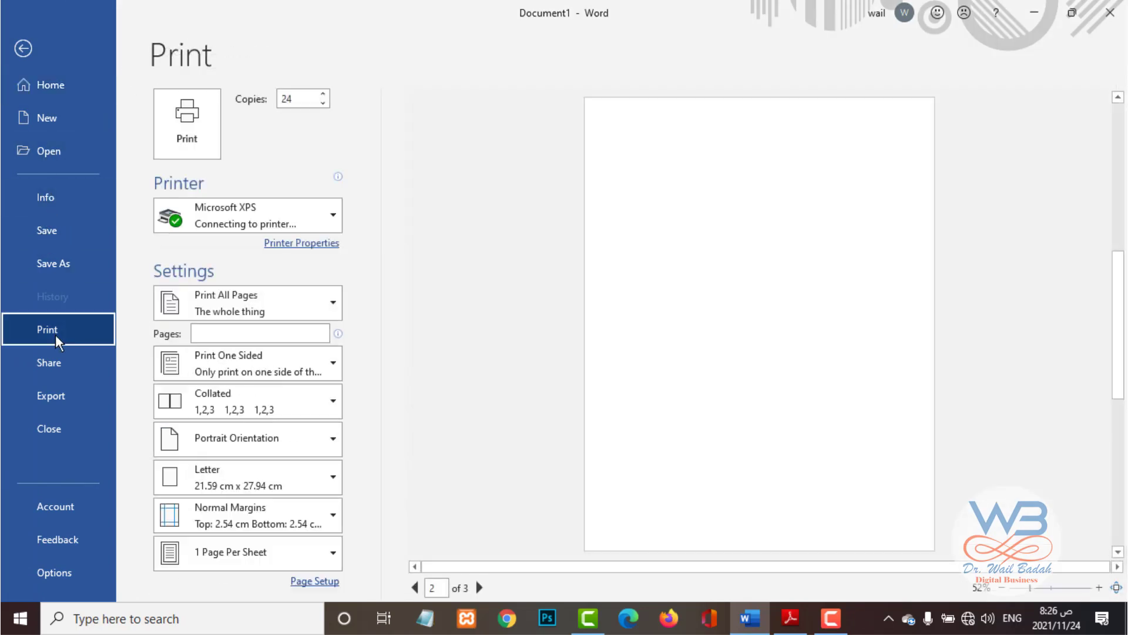
{"action": "left_click", "coordinate": [283, 301]}
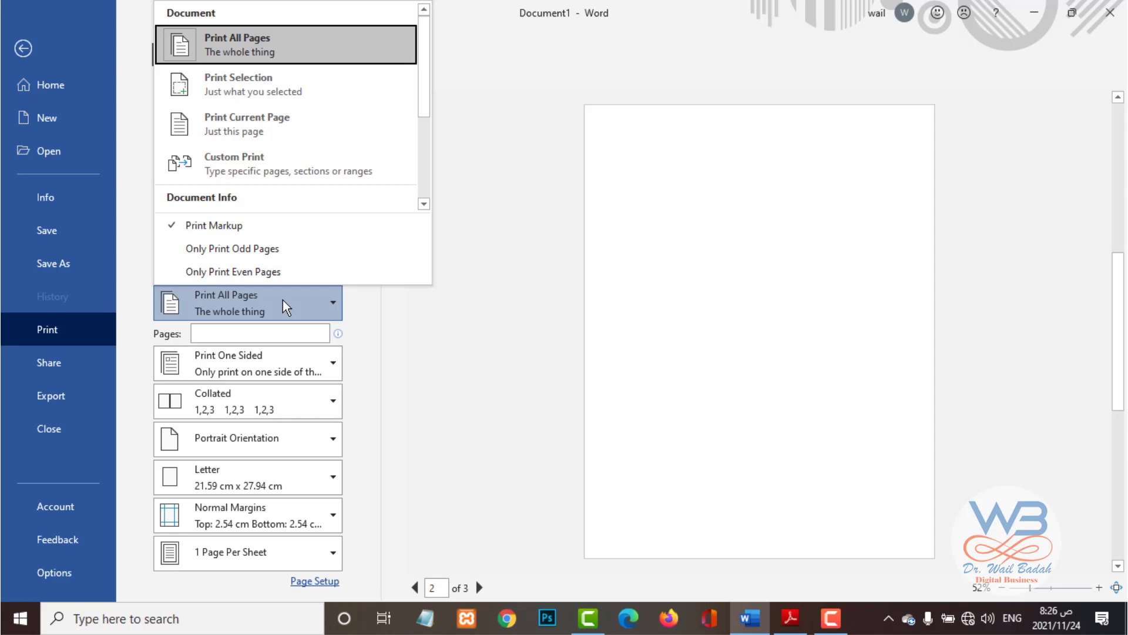
{"action": "left_click", "coordinate": [492, 212]}
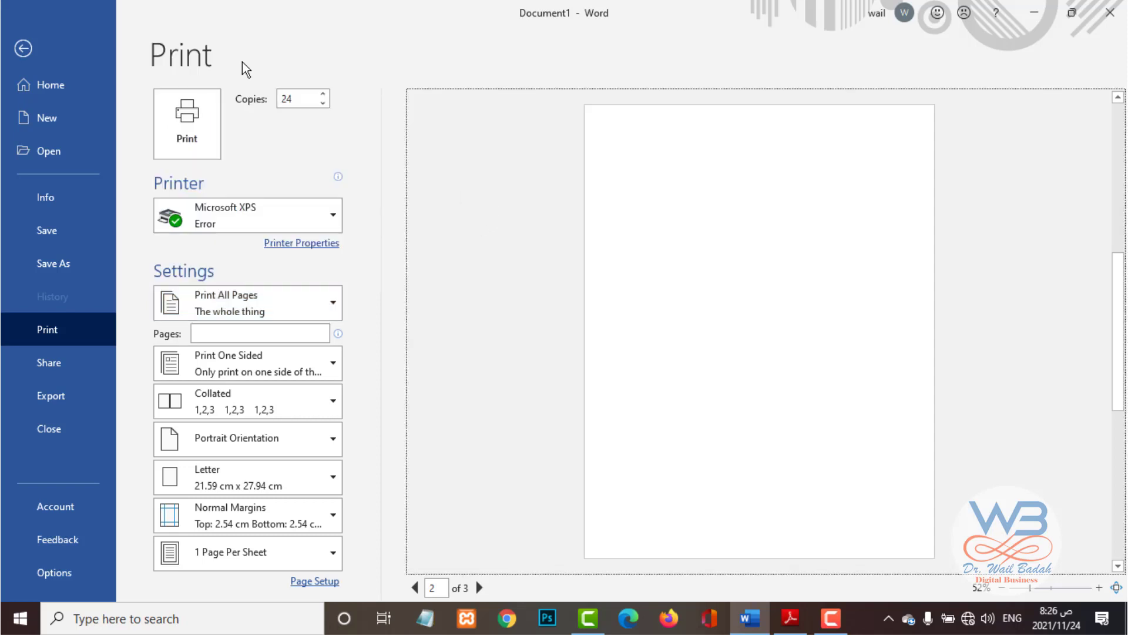
{"action": "left_click", "coordinate": [251, 307]}
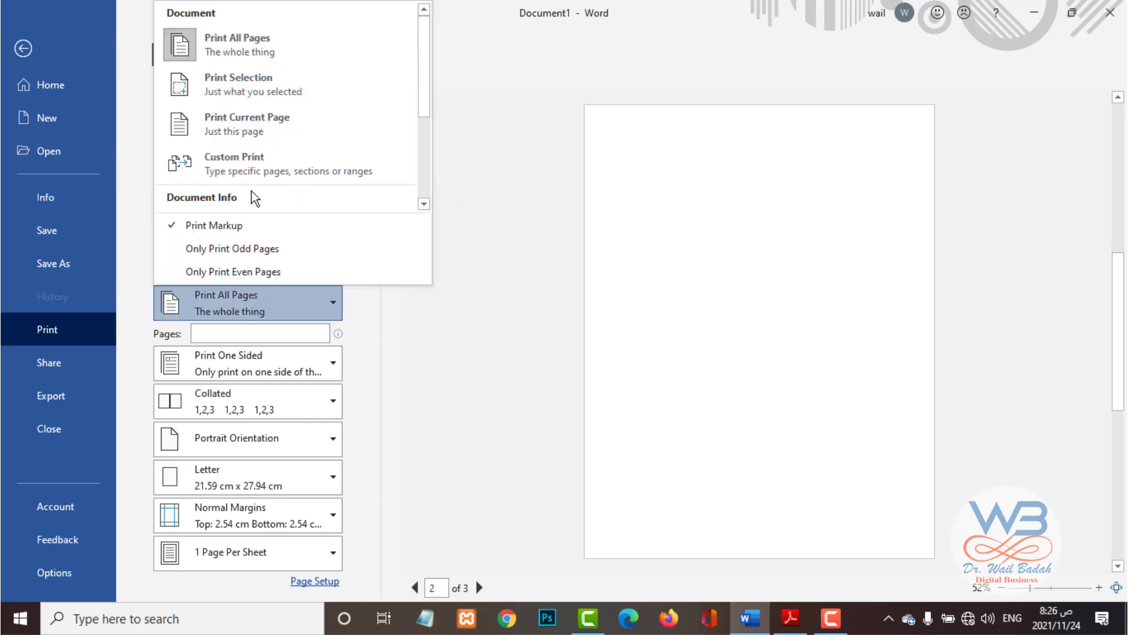
{"action": "left_click", "coordinate": [233, 91]}
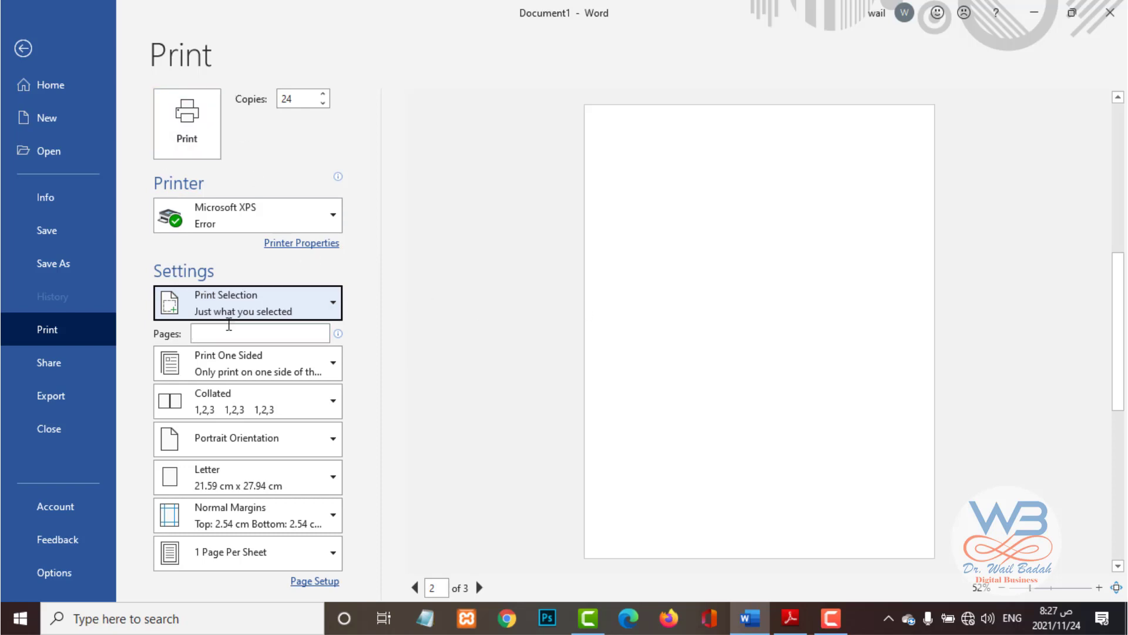
{"action": "left_click", "coordinate": [595, 257]}
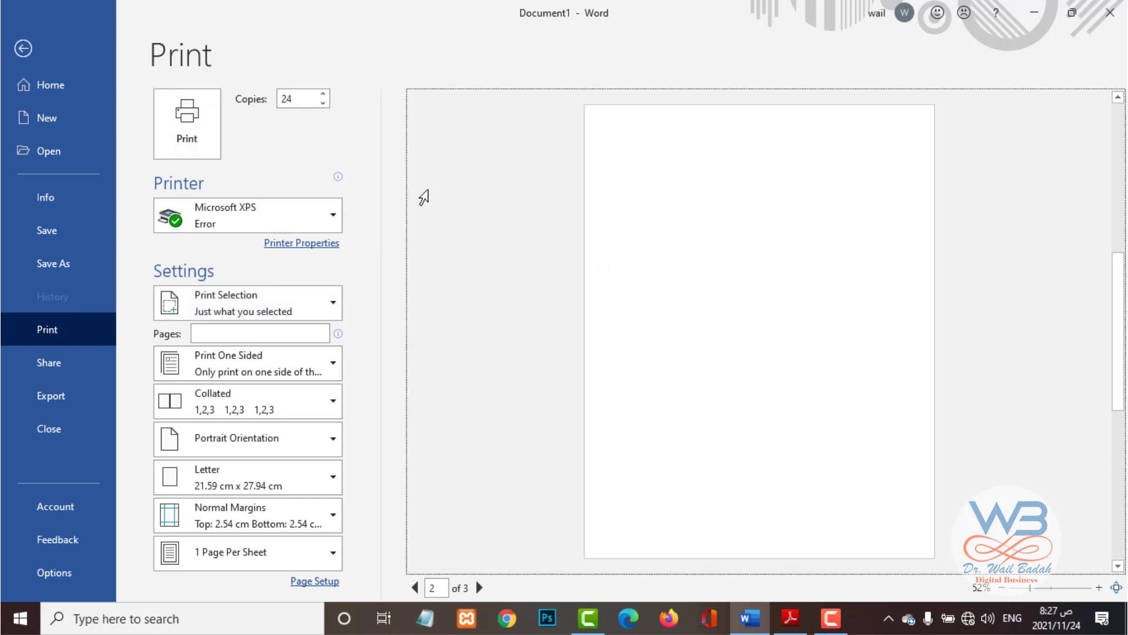
{"action": "key", "text": "Escape"}
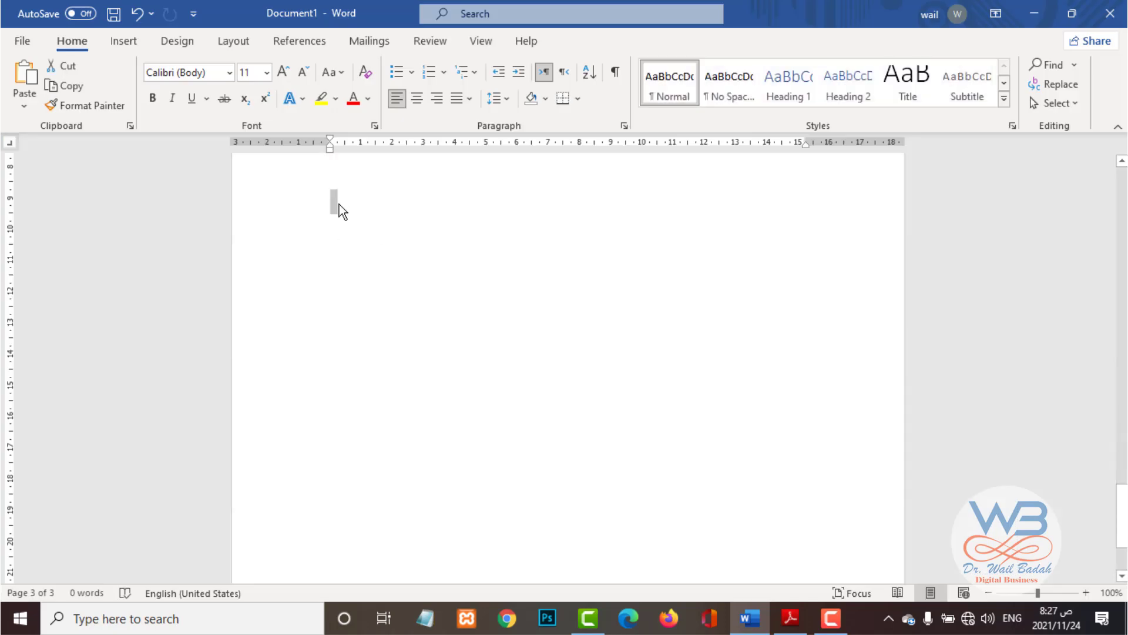
Enter the sample lines "Sdfbgsdfasdfg", "Asdf", "Asdg", "Asfg" and "Adfg" on page 3, followed by blank lines.
{"action": "type", "text": "sdfkgsdfasdfg"}
{"action": "key", "text": "Return"}
{"action": "type", "text": "asdf"}
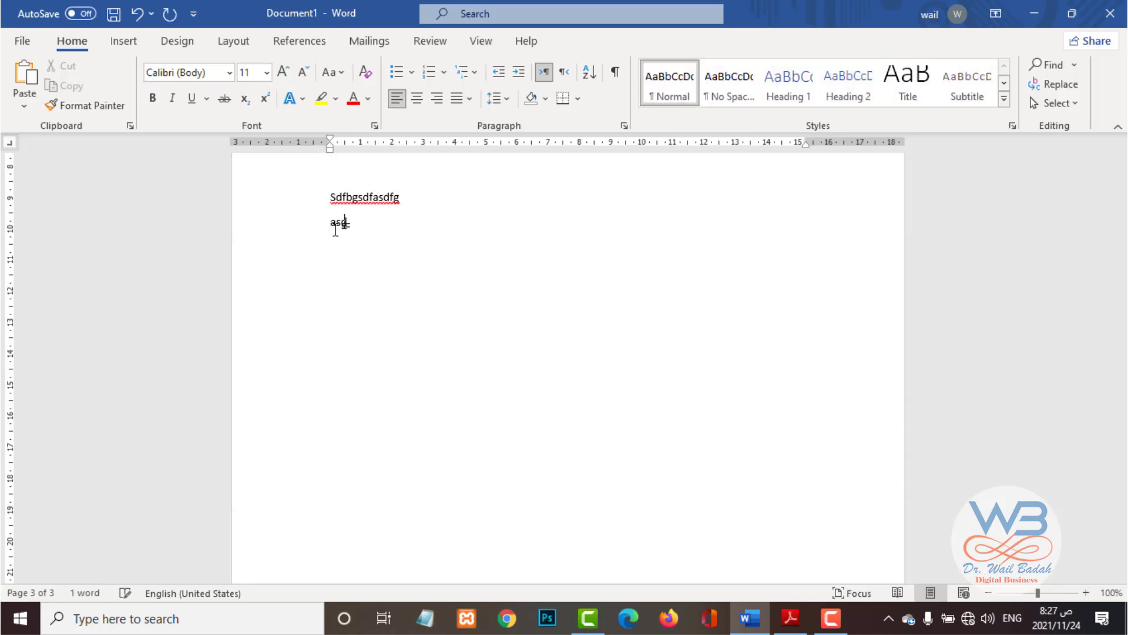
{"action": "key", "text": "Return"}
{"action": "type", "text": "asdg"}
{"action": "key", "text": "Return"}
{"action": "type", "text": "asfg adfg"}
{"action": "key", "text": "Return"}
{"action": "key", "text": "Return"}
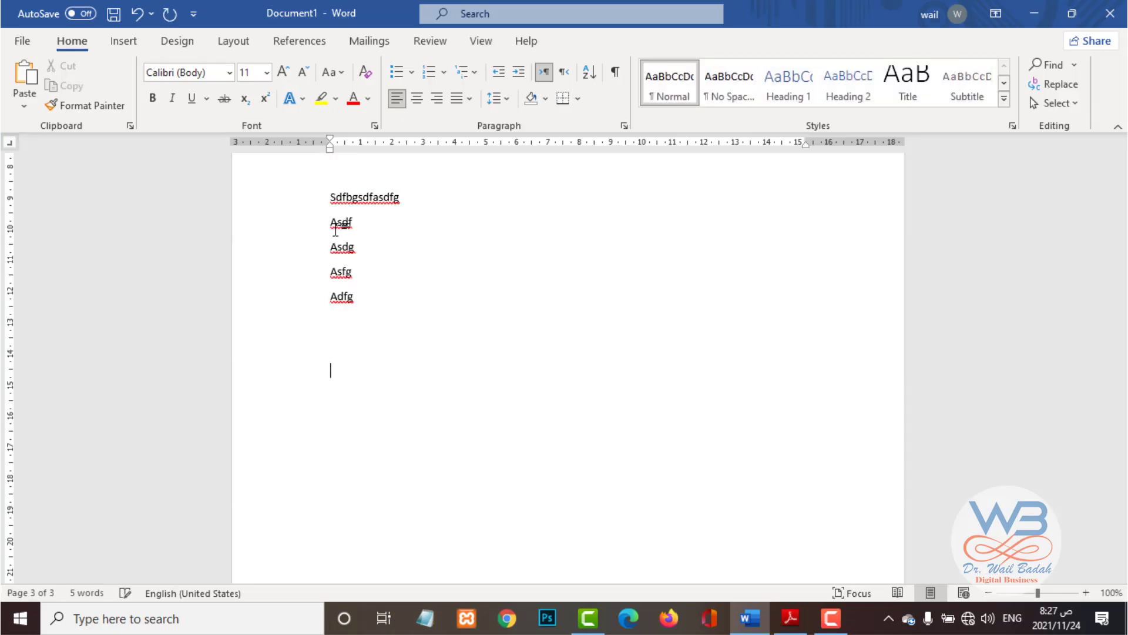
Add a second text block below the blank lines with "Asfgaf", "Adfs", "Gasd" and "Gag" on separate lines.
{"action": "type", "text": "asfgaf"}
{"action": "key", "text": "Return"}
{"action": "type", "text": "adfs"}
{"action": "key", "text": "Return"}
{"action": "type", "text": "gasd"}
{"action": "key", "text": "Return"}
{"action": "type", "text": "gag"}
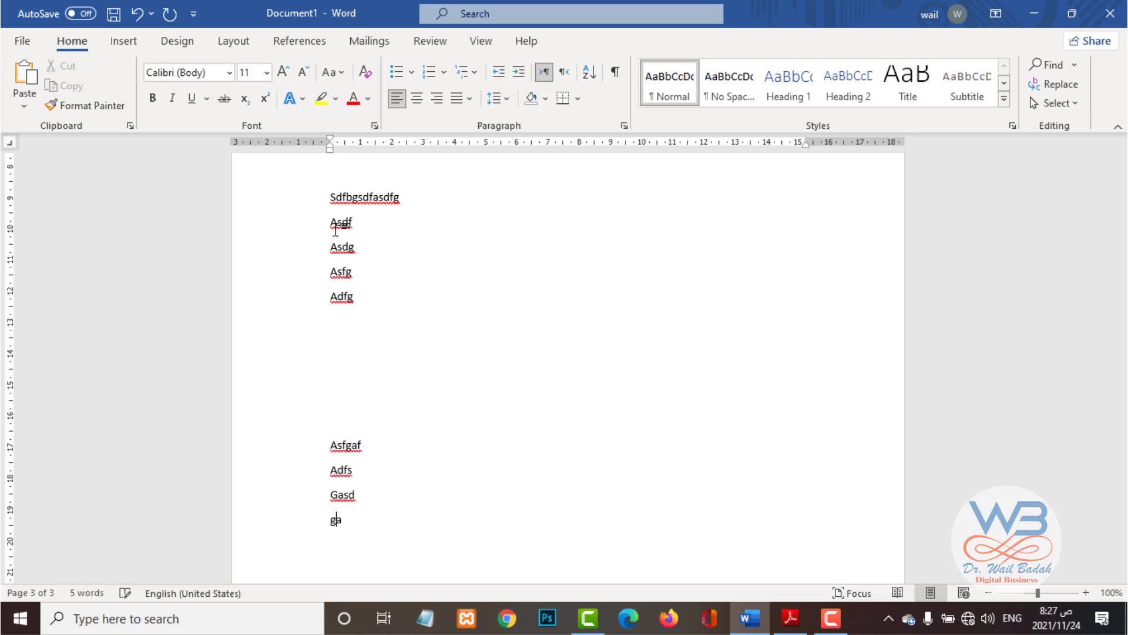
{"action": "key", "text": "Return"}
{"action": "scroll", "coordinate": [323, 305], "scroll_direction": "up", "scroll_amount": 5}
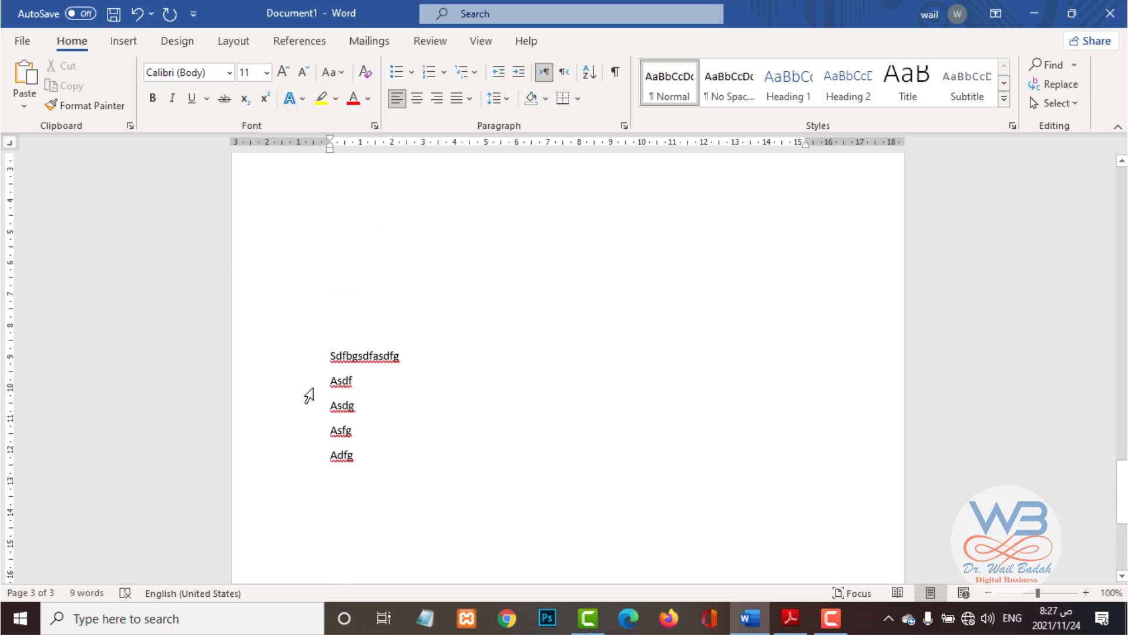
Select the five lines from "Sdfbgsdfasdfg" to "Adfg" and open the print settings for that selection.
{"action": "left_click_drag", "start_coordinate": [302, 366], "coordinate": [308, 471]}
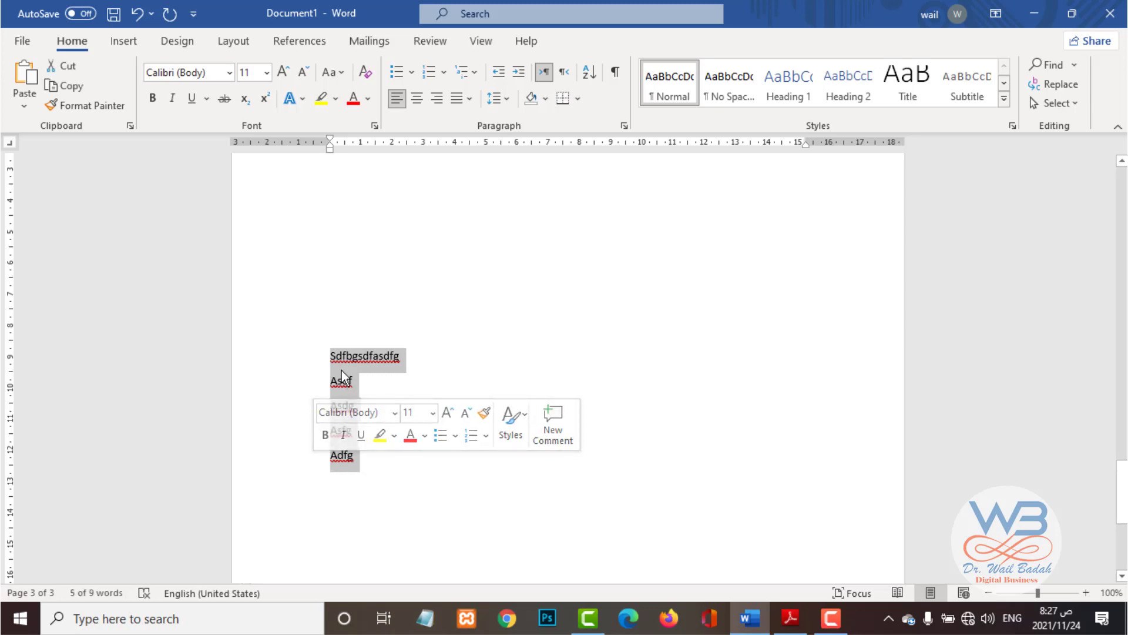
{"action": "scroll", "coordinate": [342, 376], "scroll_direction": "down", "scroll_amount": 3}
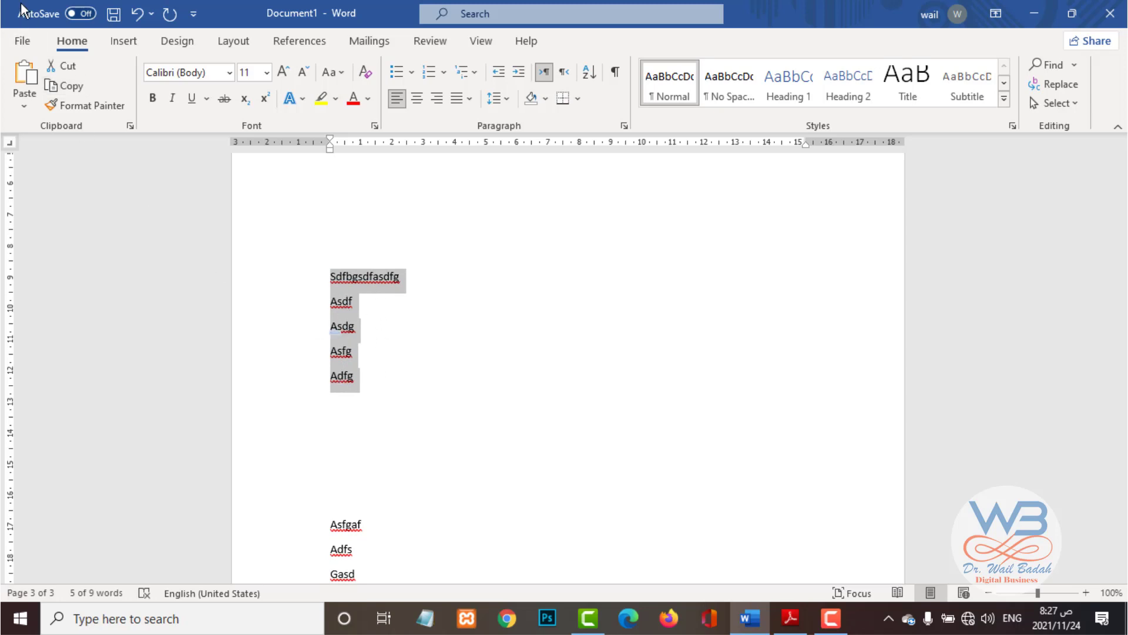
{"action": "left_click", "coordinate": [22, 40]}
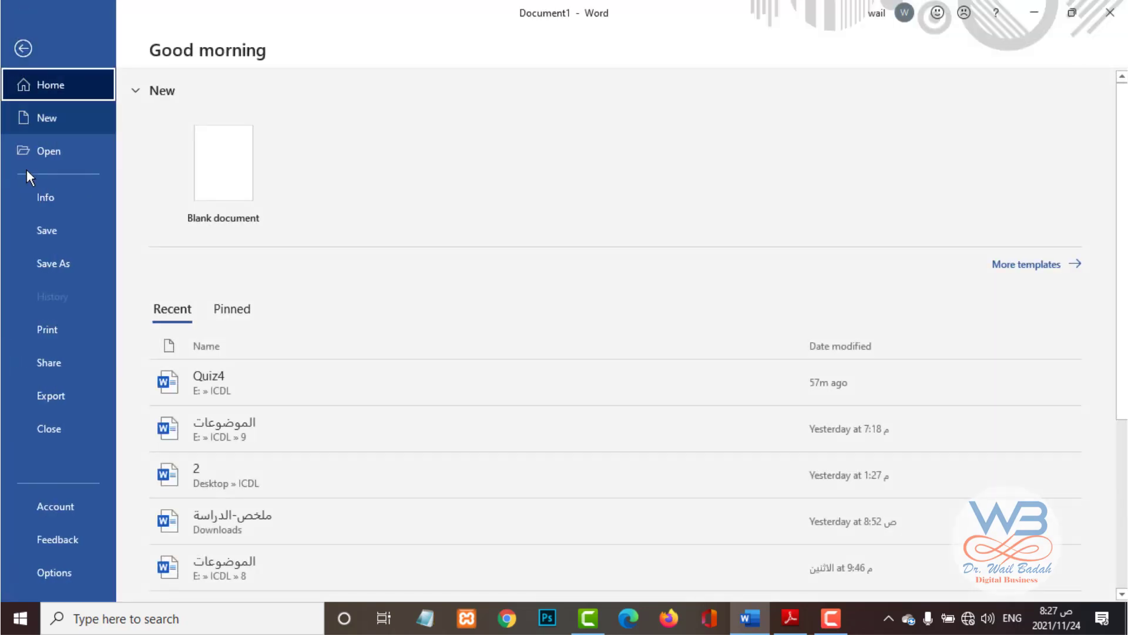
{"action": "left_click", "coordinate": [47, 335]}
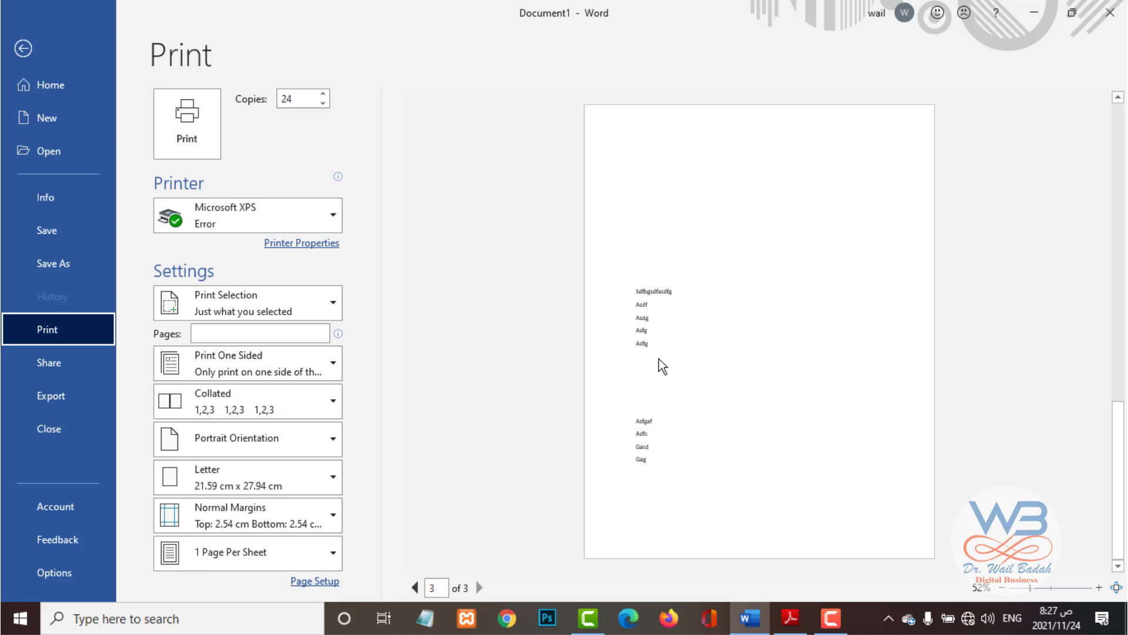
Set the print range to Print Current Page and bring page 1 of the document into the print preview.
{"action": "left_click", "coordinate": [304, 308]}
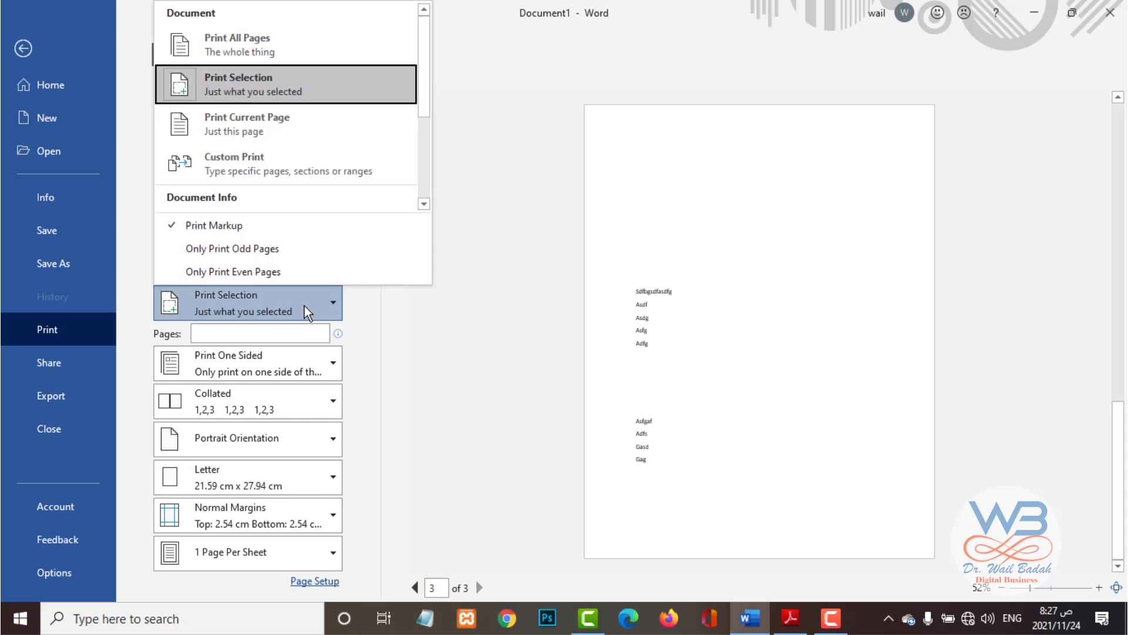
{"action": "left_click", "coordinate": [254, 125]}
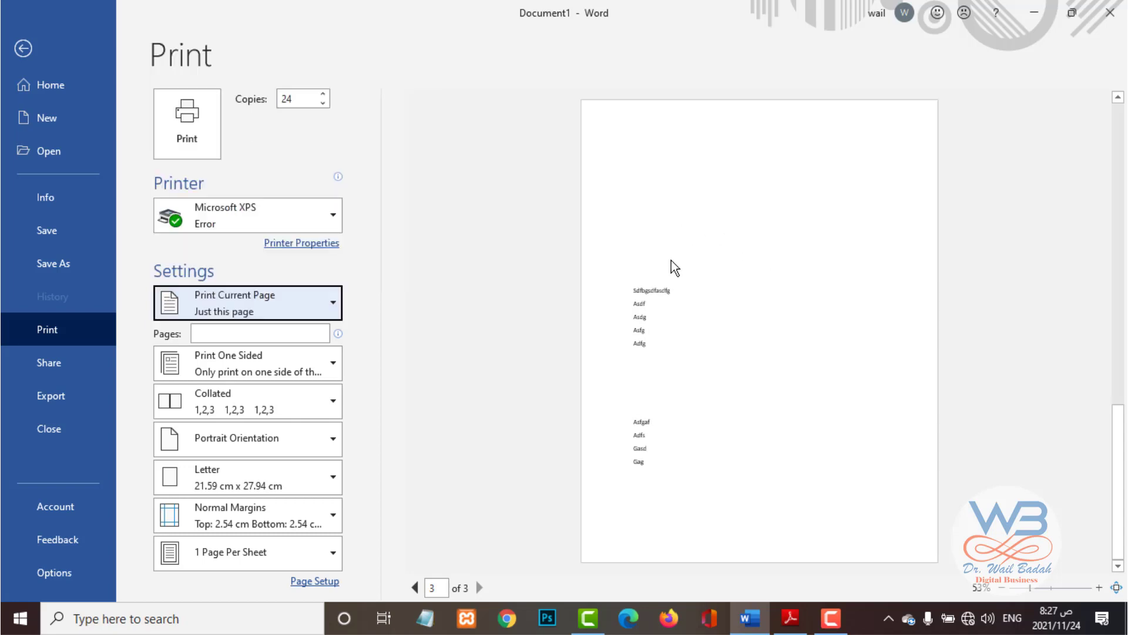
{"action": "left_click", "coordinate": [446, 588]}
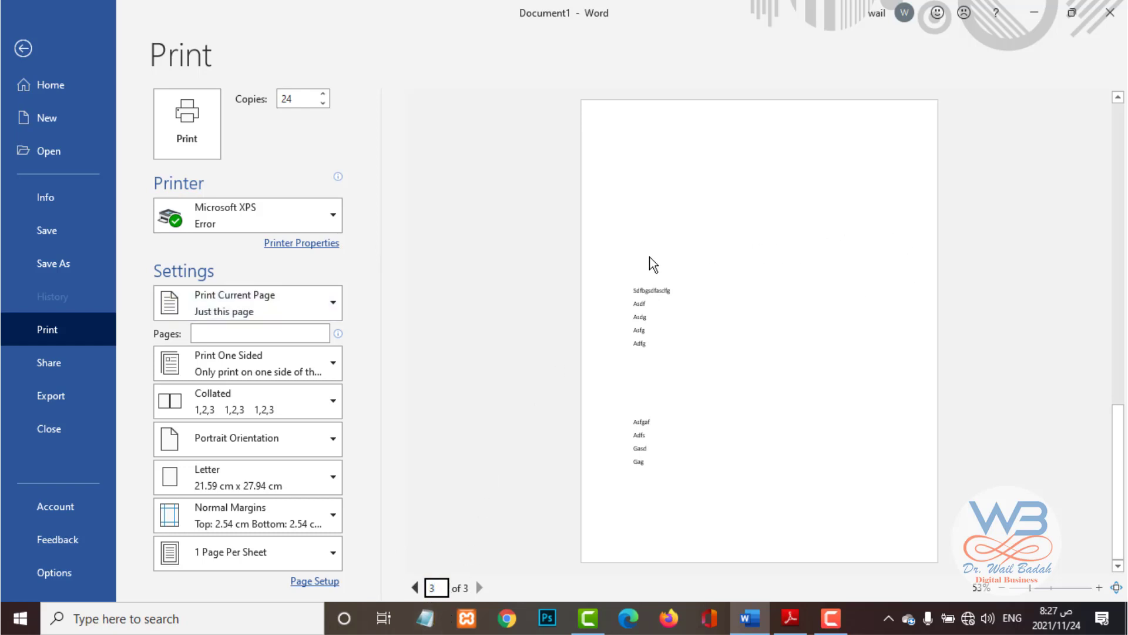
{"action": "scroll", "coordinate": [630, 301], "scroll_direction": "up", "scroll_amount": 2}
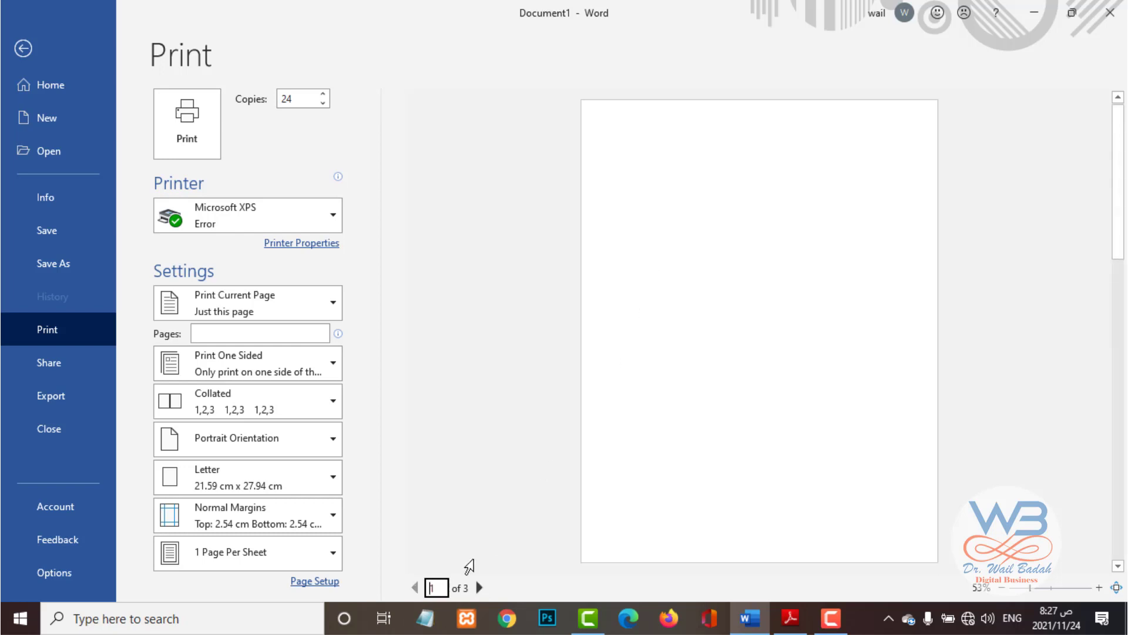
{"action": "left_click", "coordinate": [747, 241]}
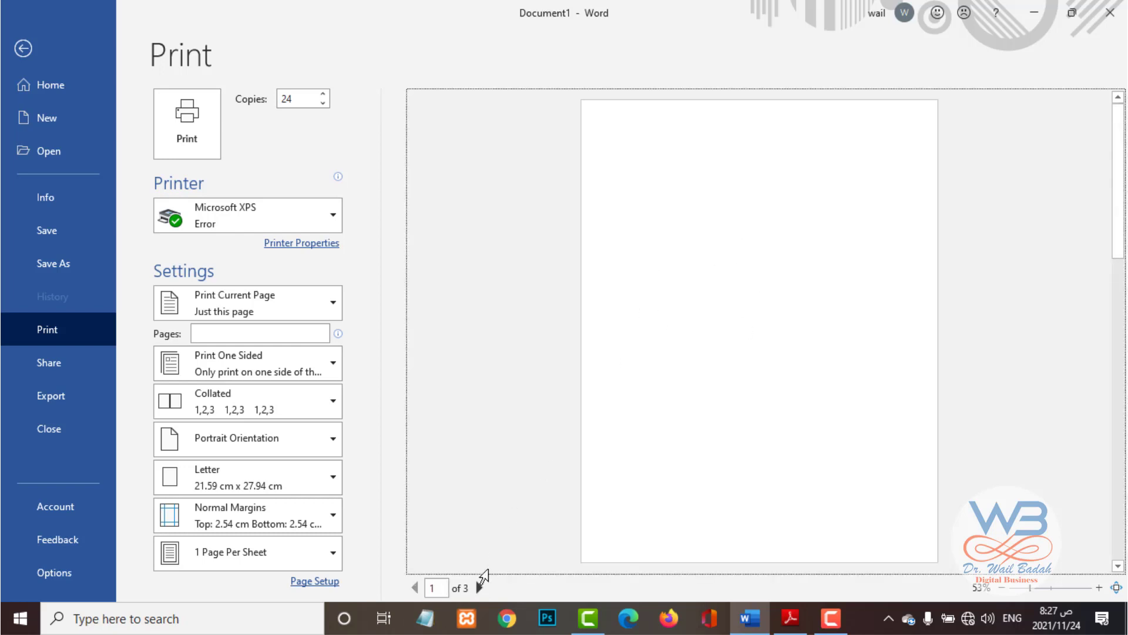
{"action": "left_click", "coordinate": [434, 587]}
{"action": "left_click", "coordinate": [686, 258]}
{"action": "left_click", "coordinate": [433, 587]}
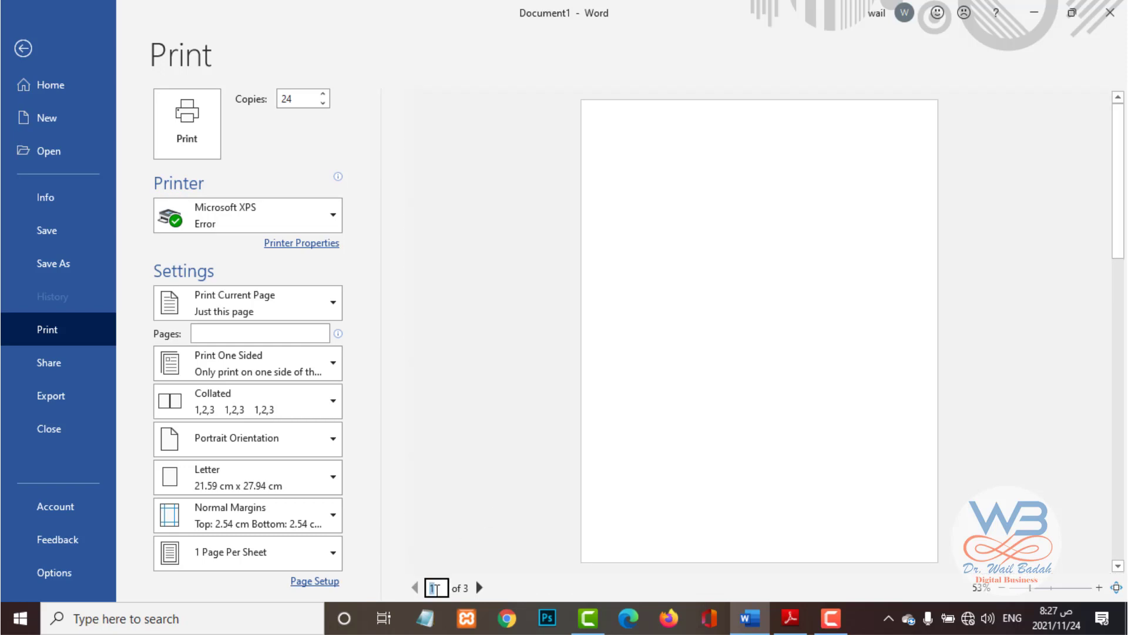
{"action": "left_click", "coordinate": [435, 588]}
Switch the print range to Custom Print and set the pages to 2-3.
{"action": "left_click", "coordinate": [312, 299]}
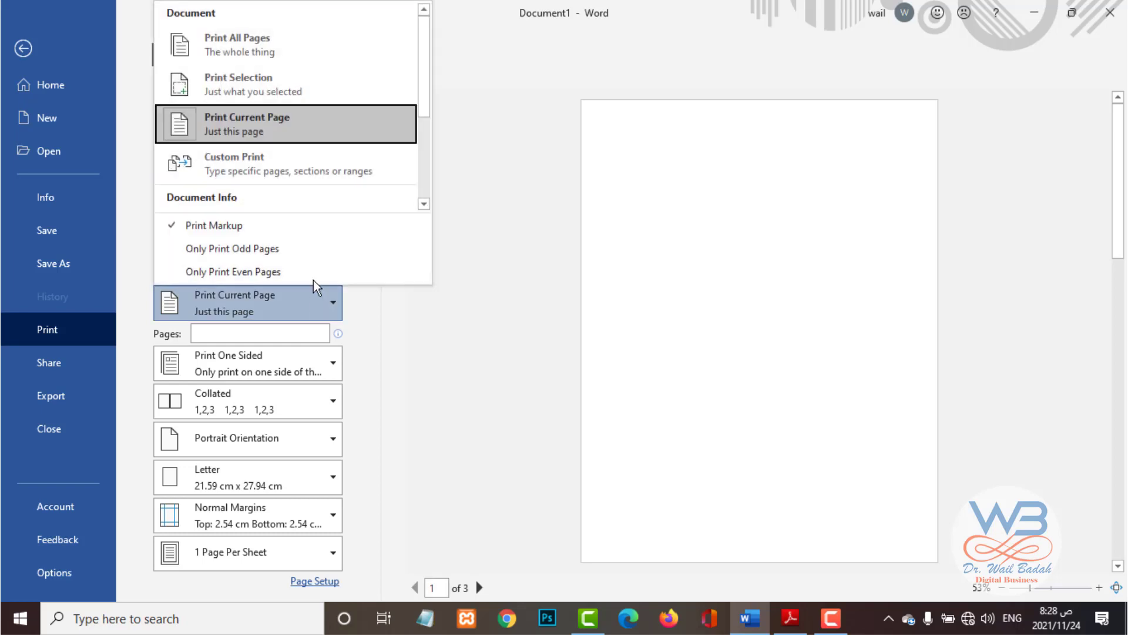
{"action": "left_click", "coordinate": [236, 167]}
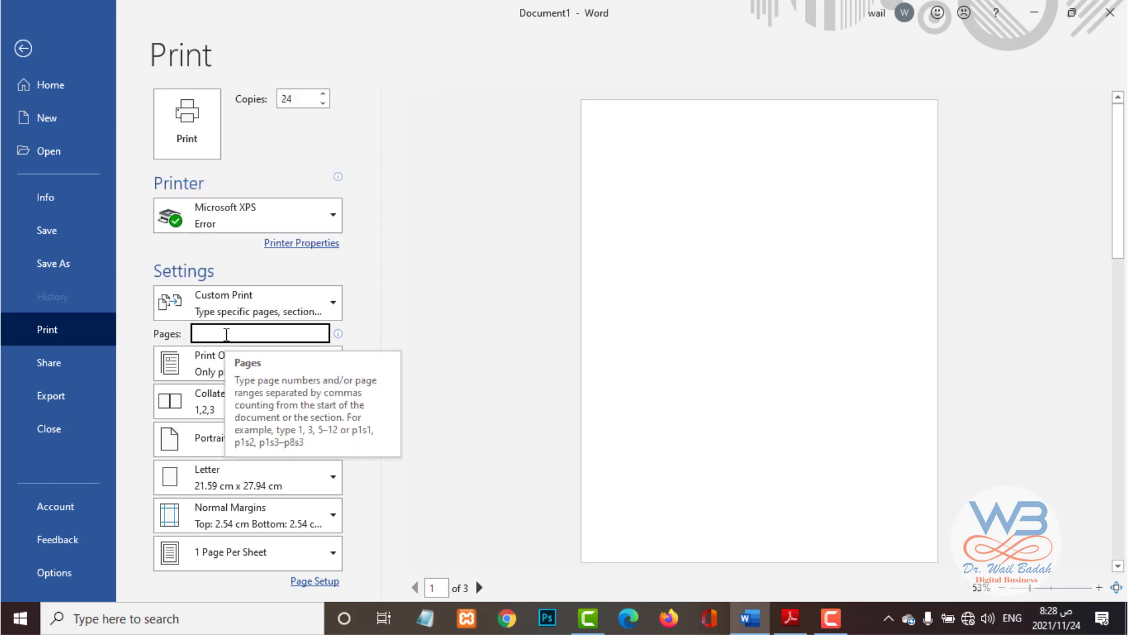
{"action": "type", "text": "2-3"}
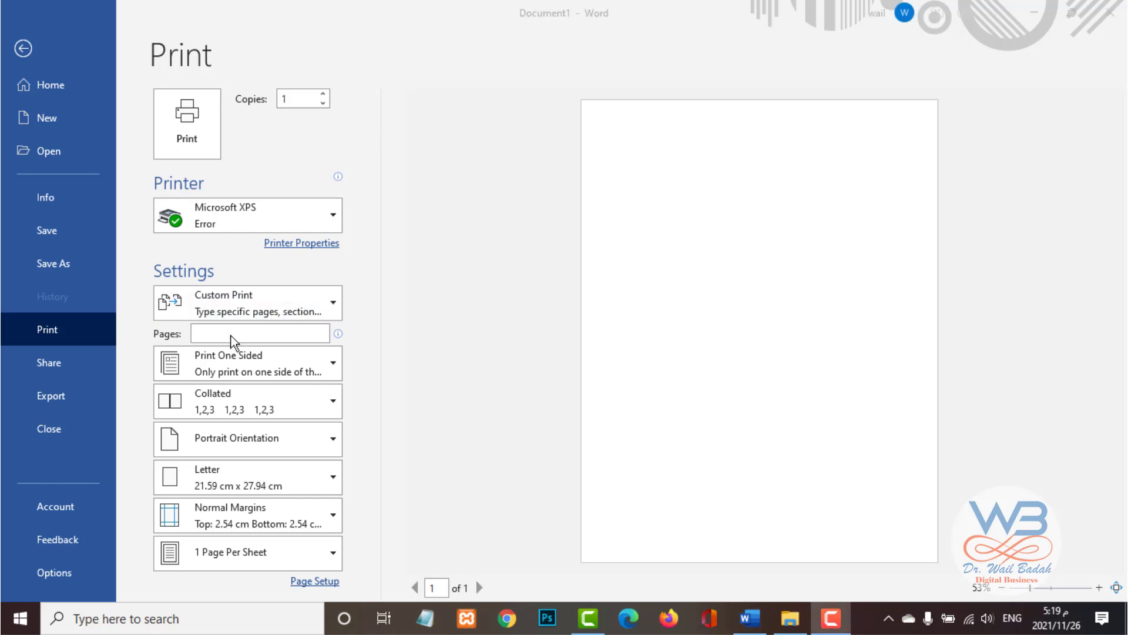
Set the custom print pages to the comma-separated list 2,10.
{"action": "left_click", "coordinate": [232, 331]}
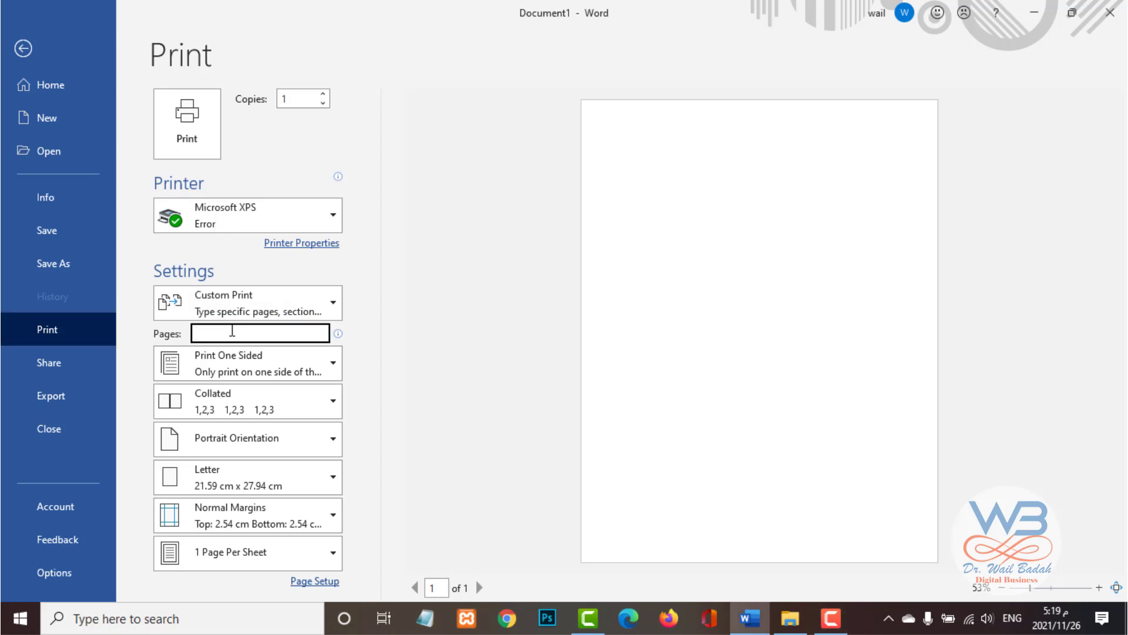
{"action": "type", "text": "2"}
{"action": "type", "text": ","}
{"action": "type", "text": "10"}
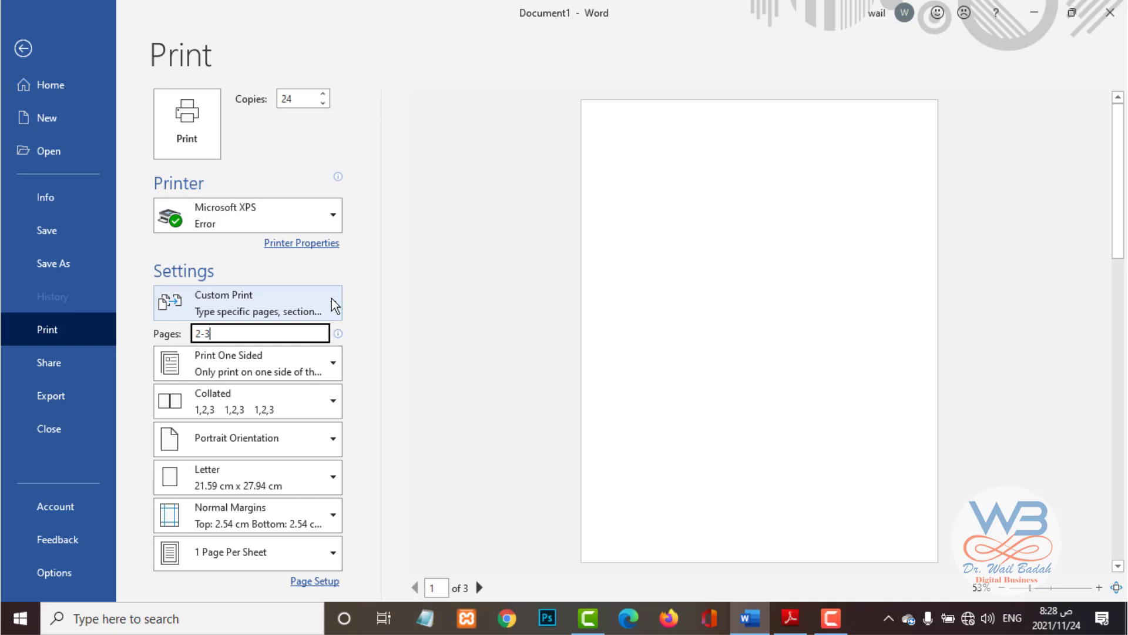
Examine the Document Info and markup choices among the print range options, and return to the document.
{"action": "left_click", "coordinate": [332, 299]}
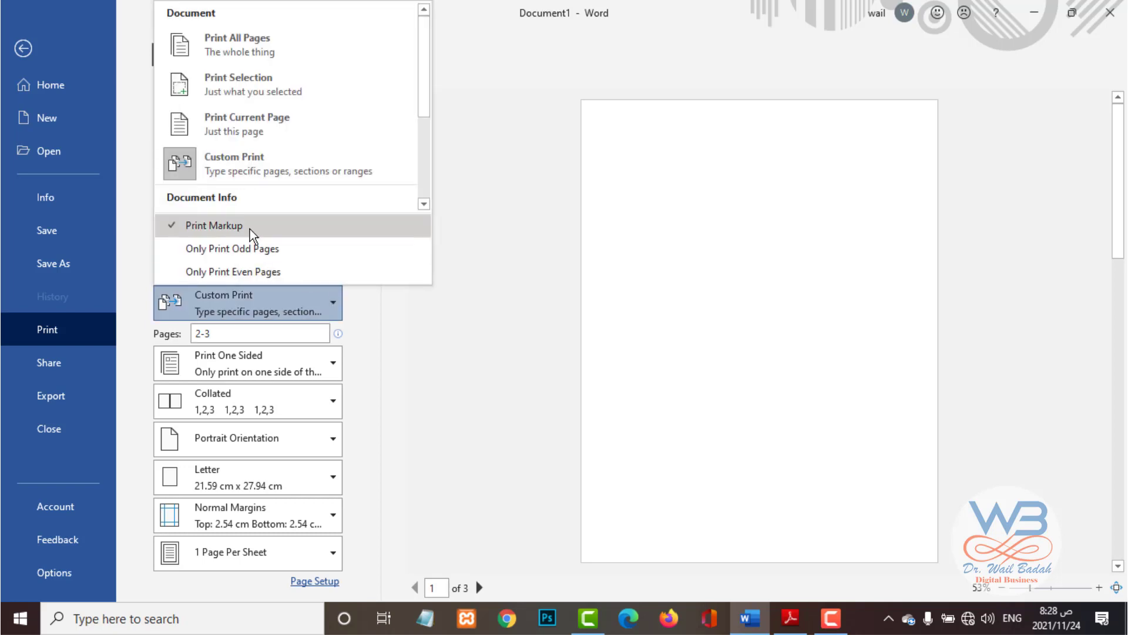
{"action": "scroll", "coordinate": [241, 176], "scroll_direction": "down", "scroll_amount": 1}
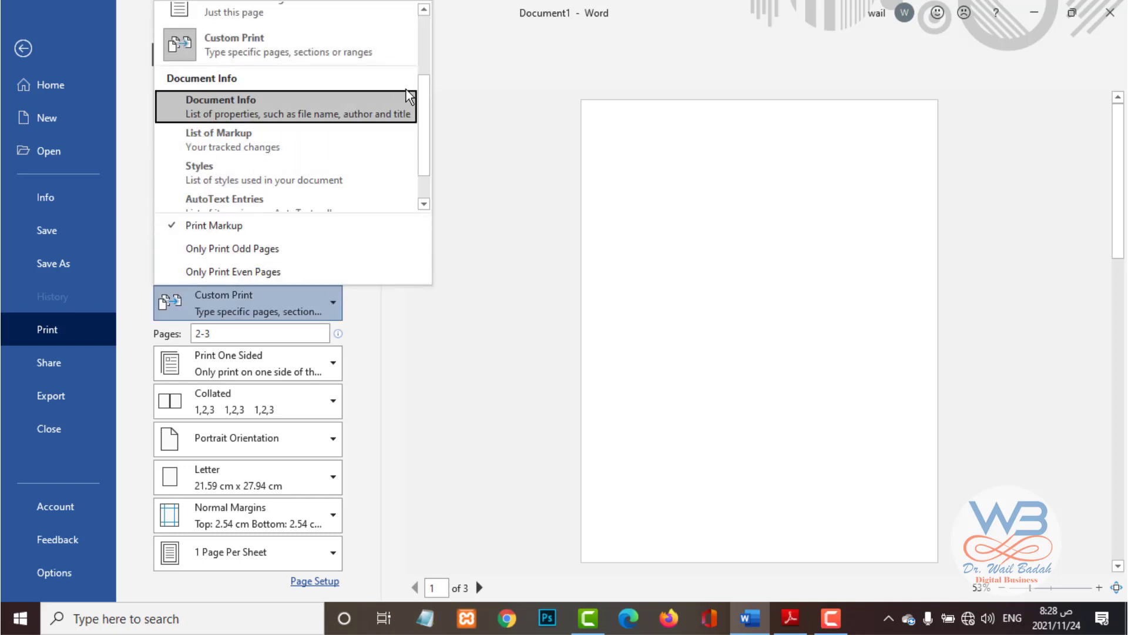
{"action": "left_click_drag", "start_coordinate": [427, 84], "coordinate": [426, 124]}
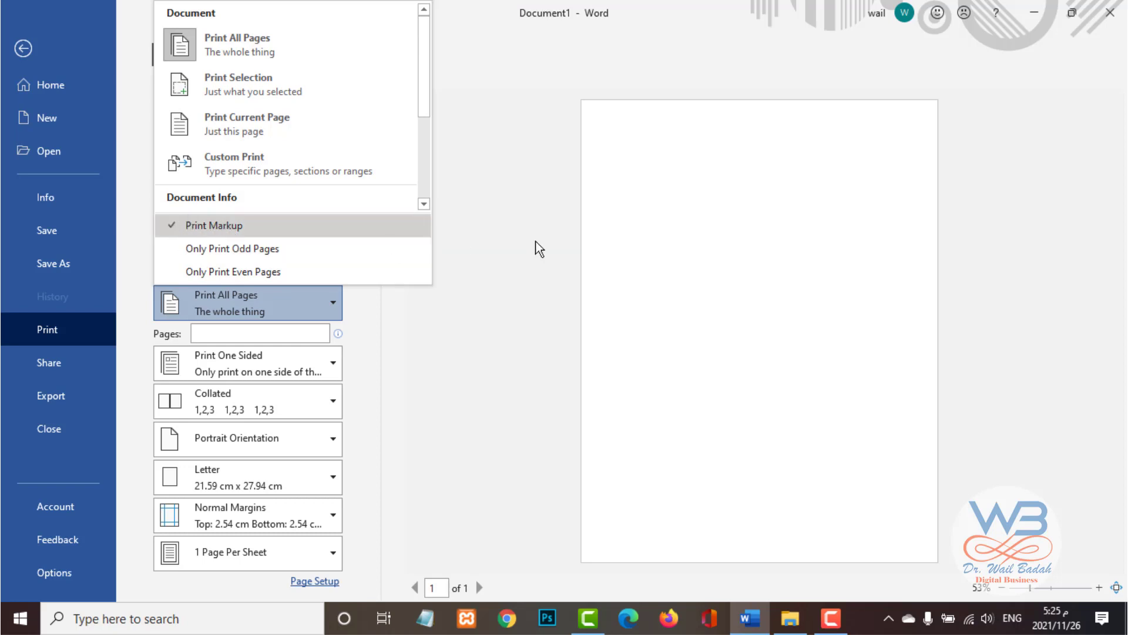
{"action": "left_click", "coordinate": [613, 236]}
{"action": "key", "text": "Escape"}
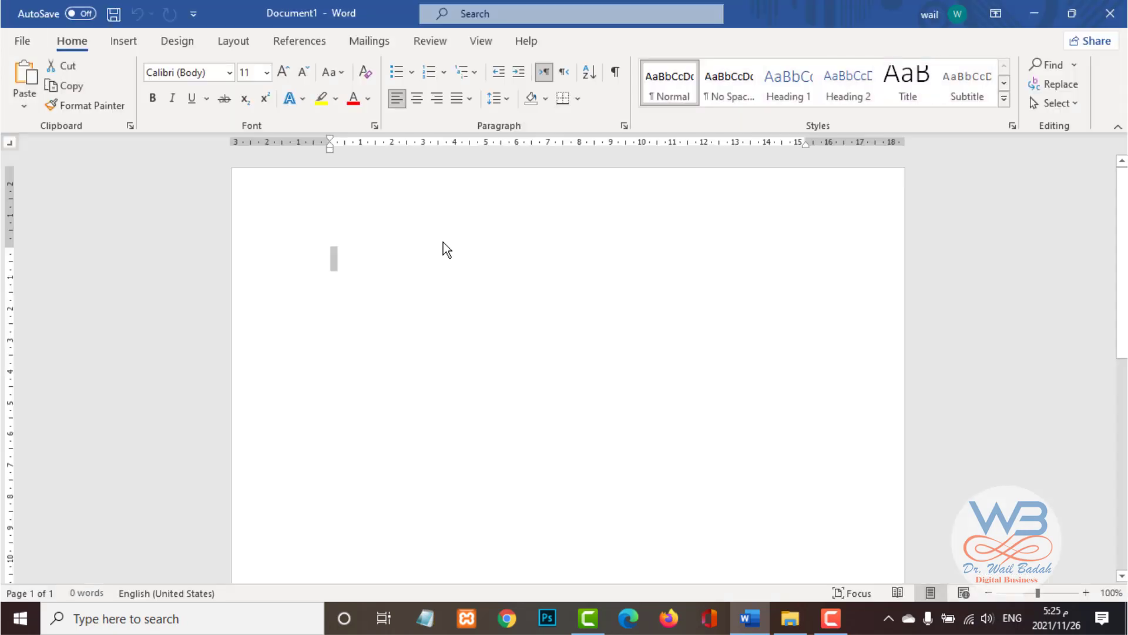
Enter the word "Adminstration" on the first line of the document and copy it.
{"action": "type", "text": "a"}
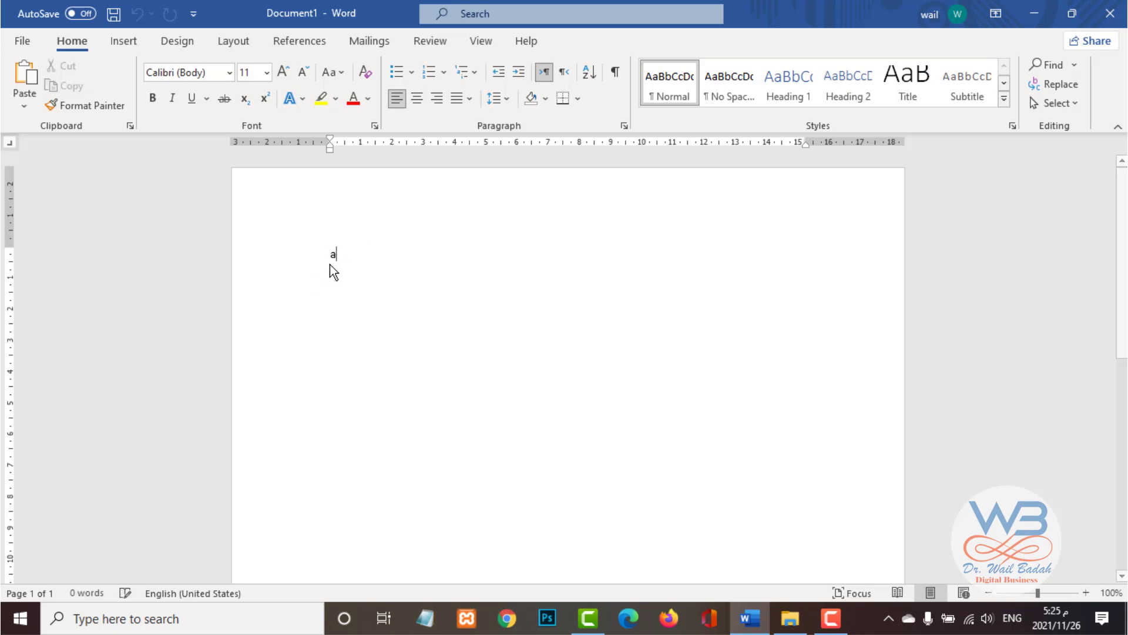
{"action": "type", "text": "dminstration"}
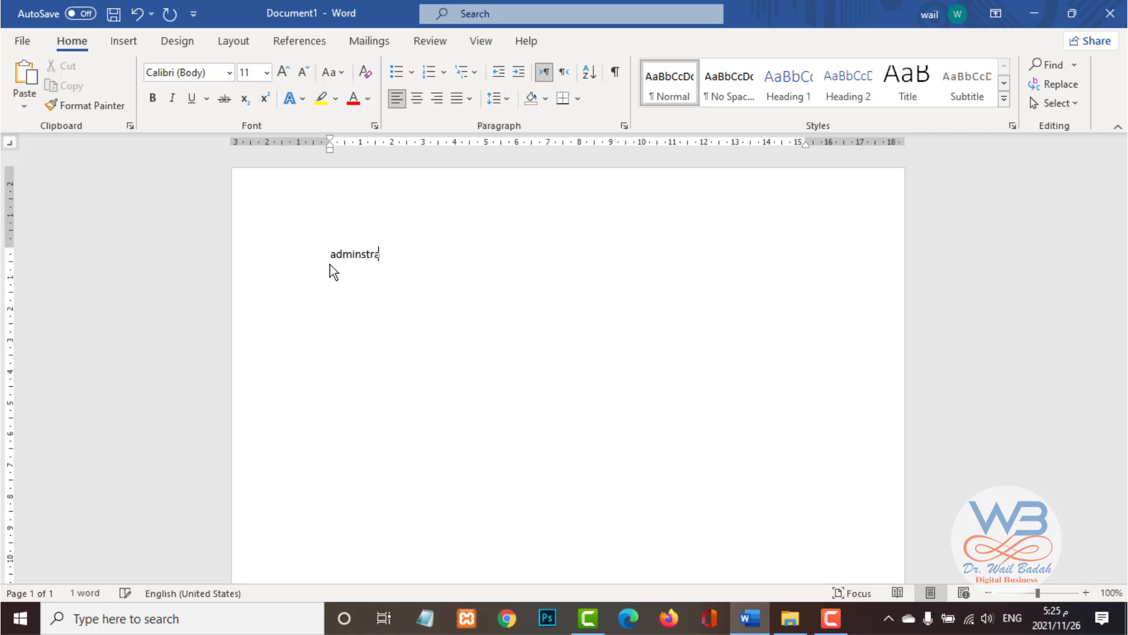
{"action": "double_click", "coordinate": [330, 268]}
{"action": "key", "text": "ctrl+c"}
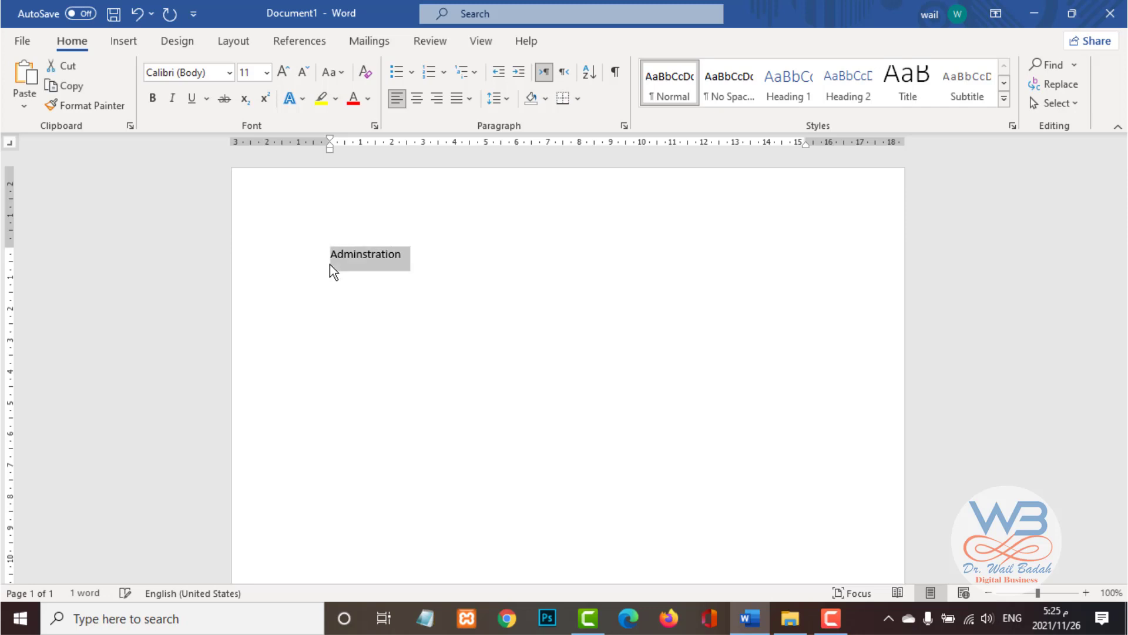
Shorten the word to "Adstration" by removing the letters "min", and start a new line below it.
{"action": "left_click", "coordinate": [365, 261]}
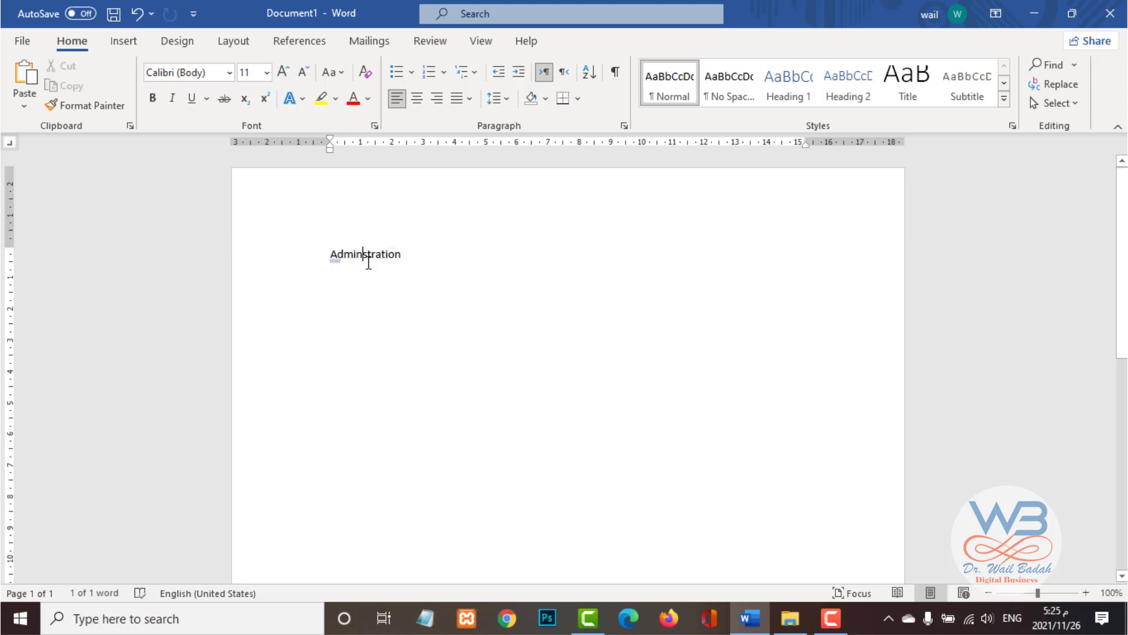
{"action": "key", "text": "BackSpace"}
{"action": "key", "text": "BackSpace"}
{"action": "key", "text": "BackSpace"}
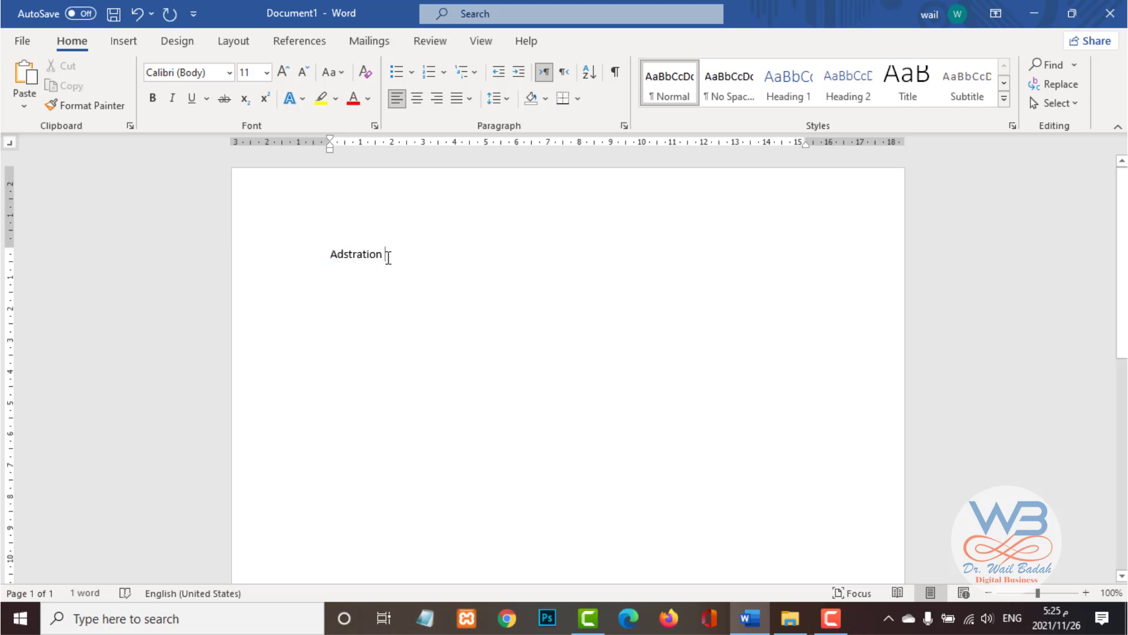
{"action": "key", "text": "Return"}
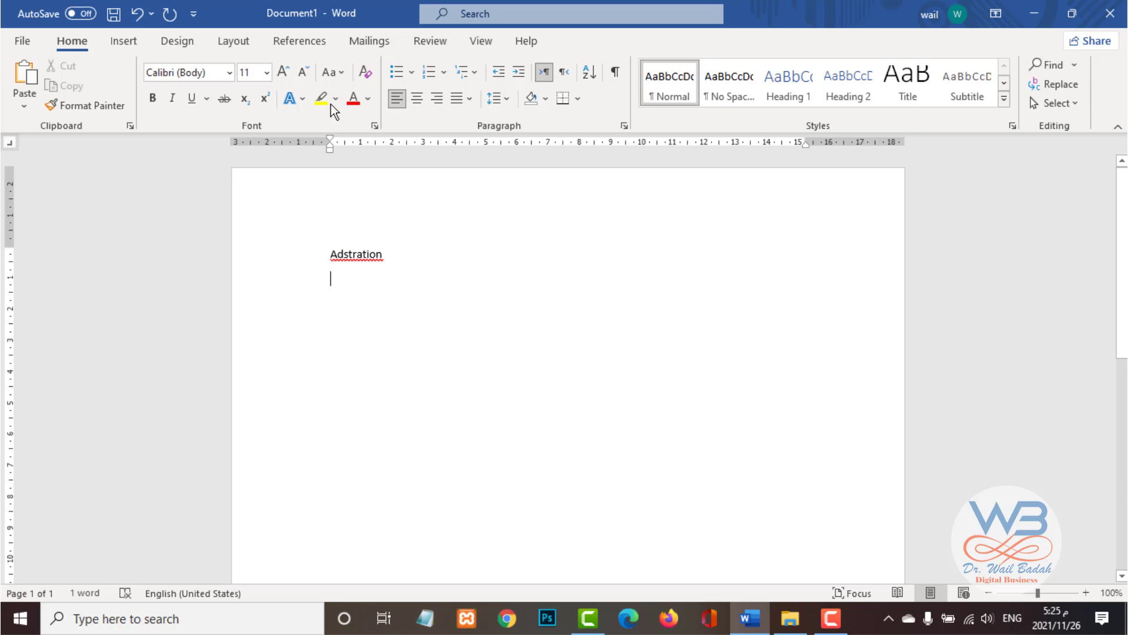
Add a comment to "Adstration" containing the copied word, and correct the comment's spelling to "Administration".
{"action": "left_click", "coordinate": [423, 46]}
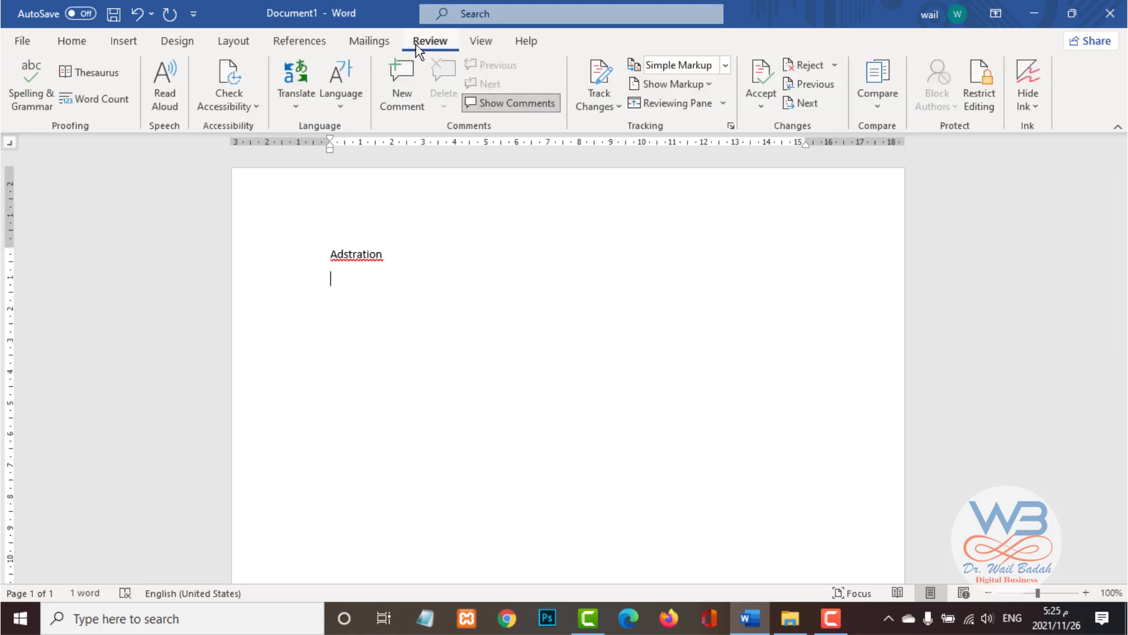
{"action": "left_click", "coordinate": [402, 90]}
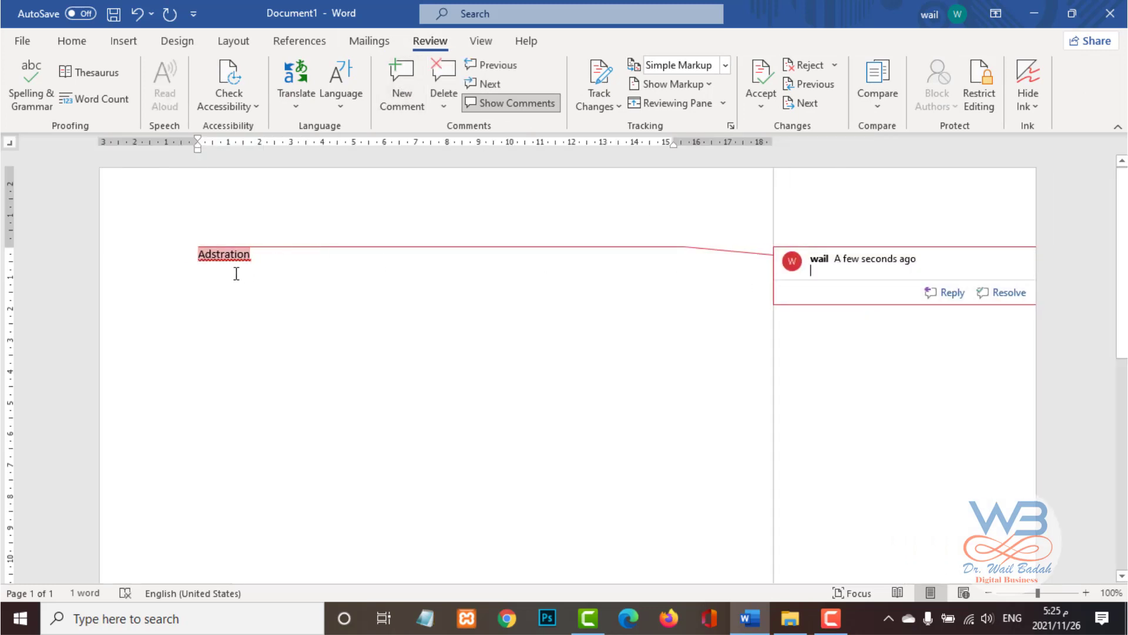
{"action": "key", "text": "ctrl+v"}
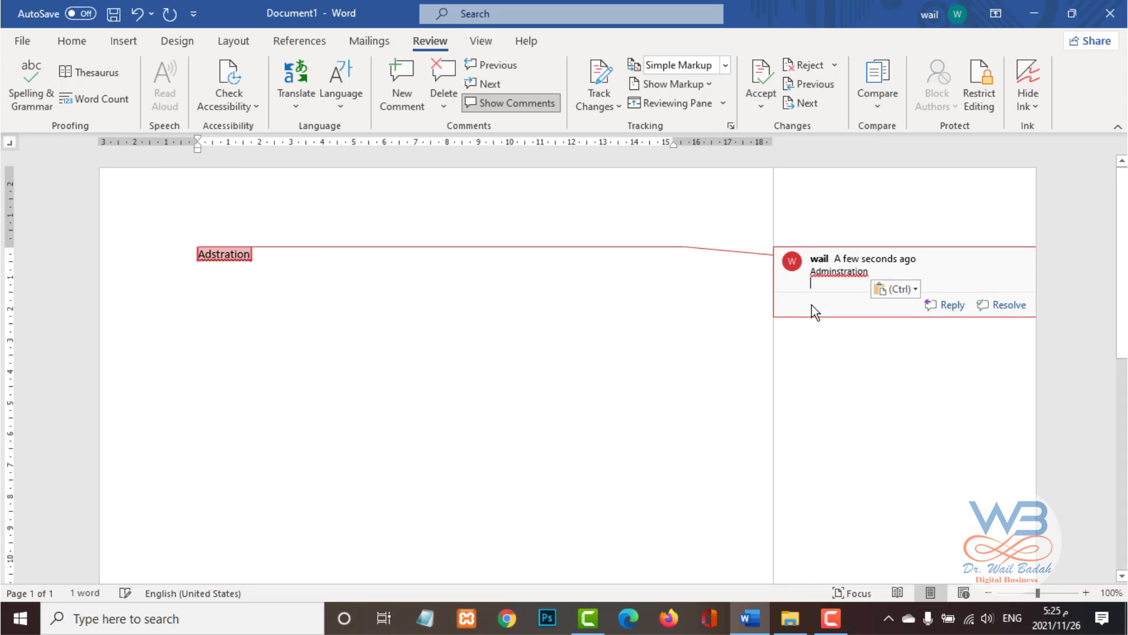
{"action": "right_click", "coordinate": [823, 274]}
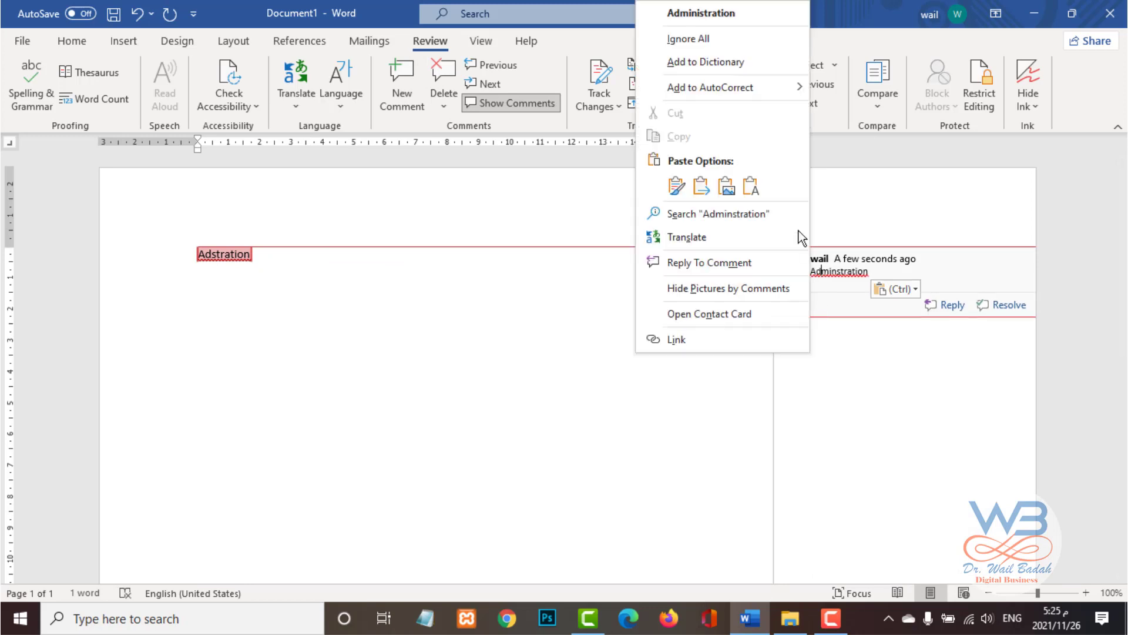
{"action": "left_click", "coordinate": [736, 17]}
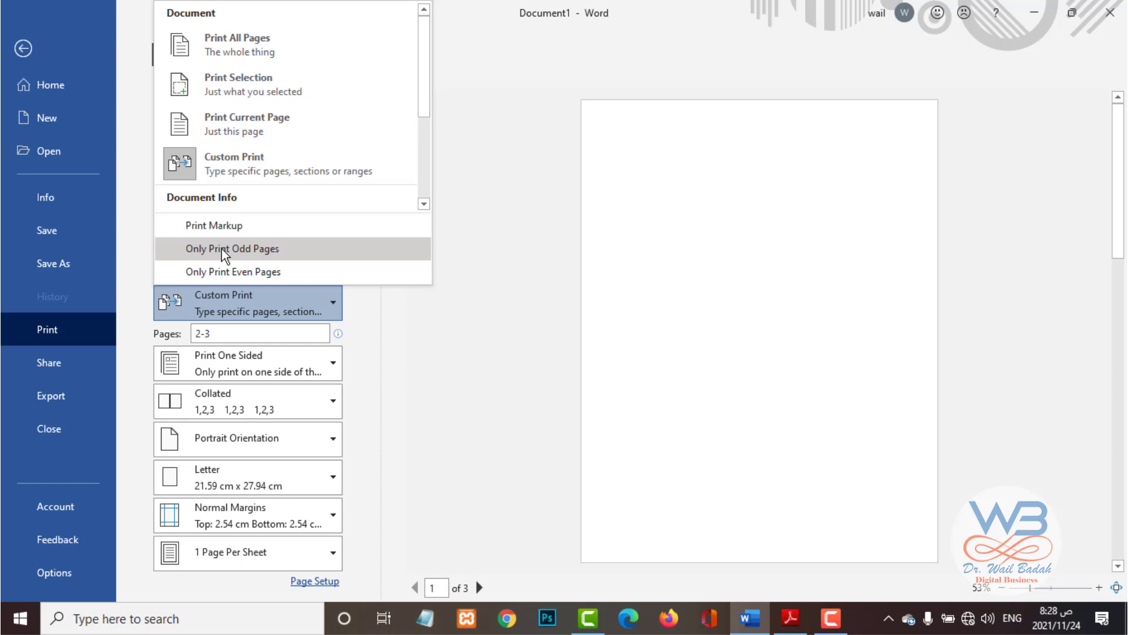
Restrict printing to odd pages only, and switch the restriction to even pages only.
{"action": "left_click", "coordinate": [221, 249]}
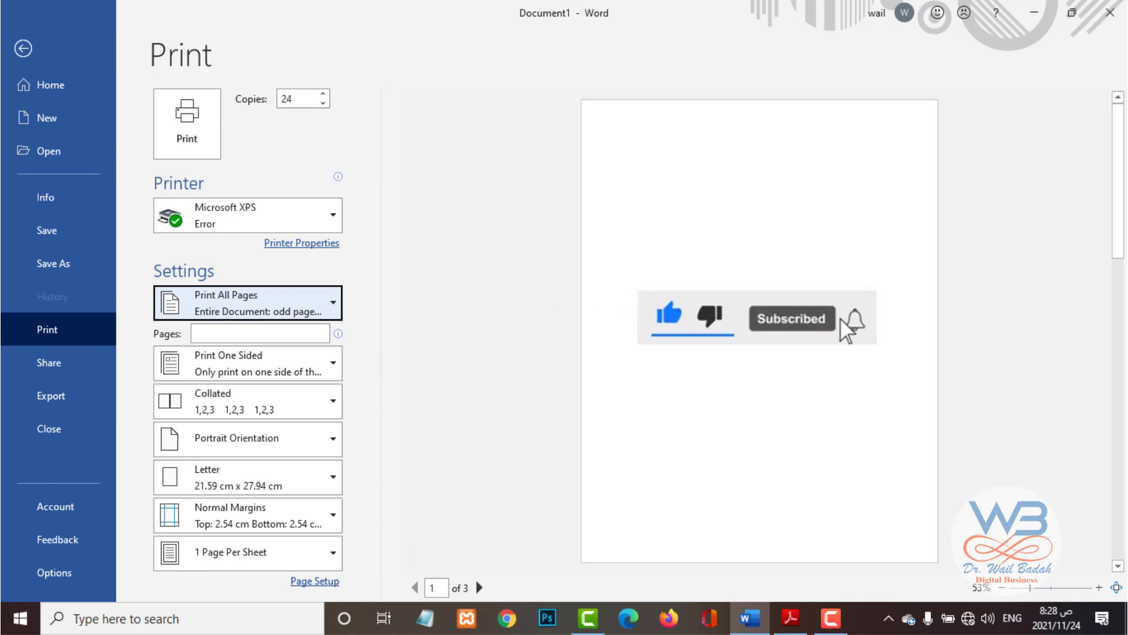
{"action": "left_click", "coordinate": [260, 310]}
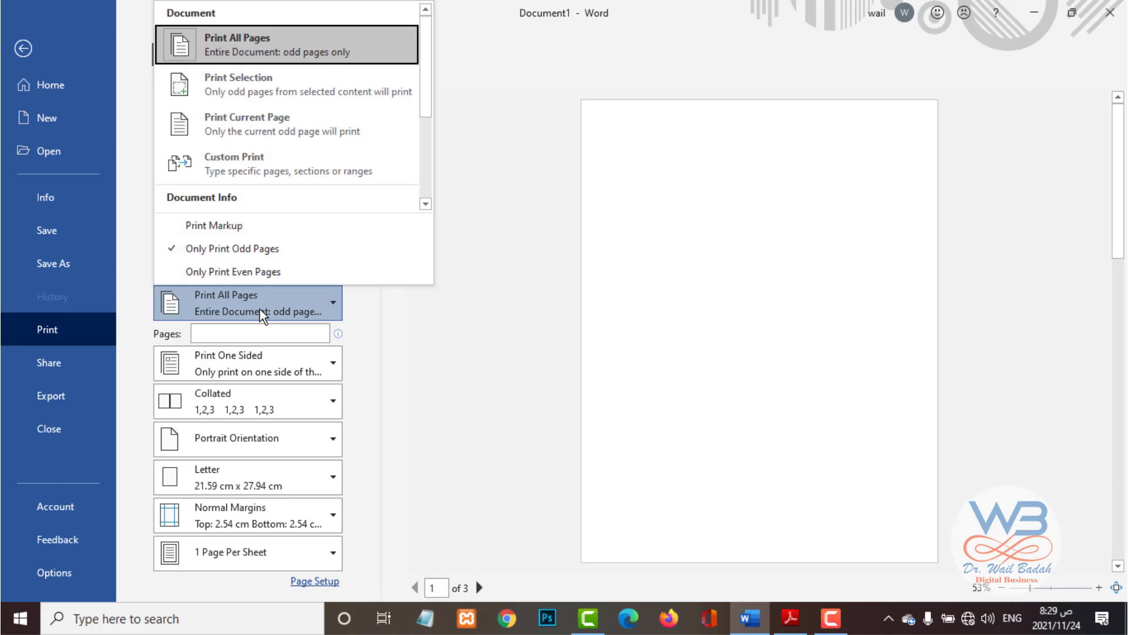
{"action": "left_click", "coordinate": [217, 272]}
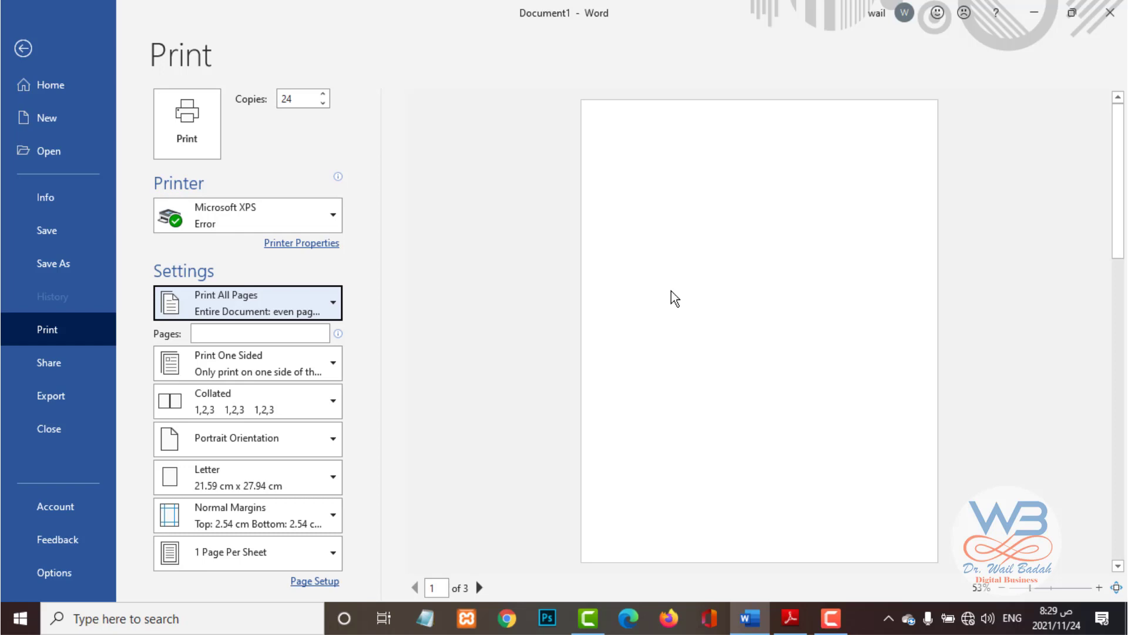
Remove the even-pages-only restriction from the print range and turn off Print Markup.
{"action": "left_click", "coordinate": [313, 306]}
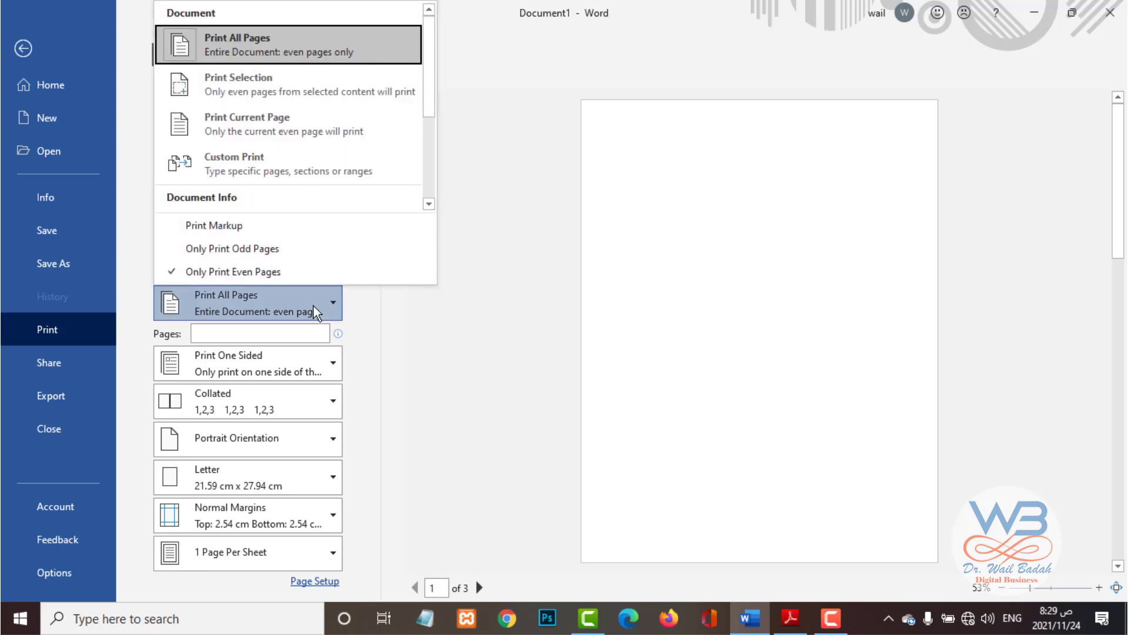
{"action": "left_click", "coordinate": [170, 272]}
{"action": "left_click", "coordinate": [272, 310]}
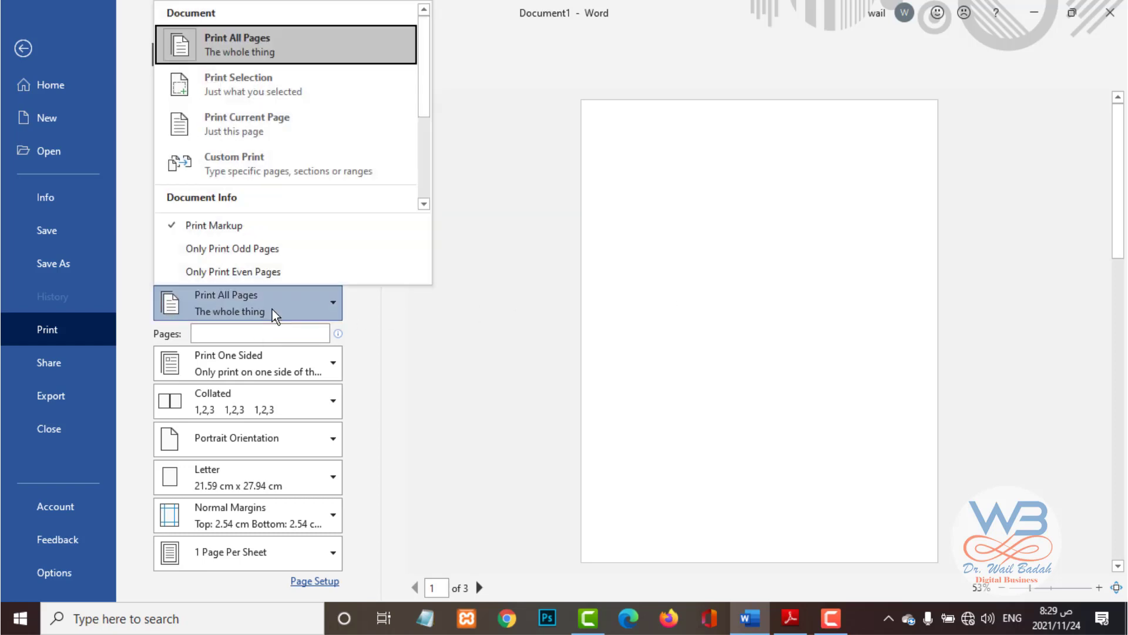
{"action": "left_click", "coordinate": [216, 227]}
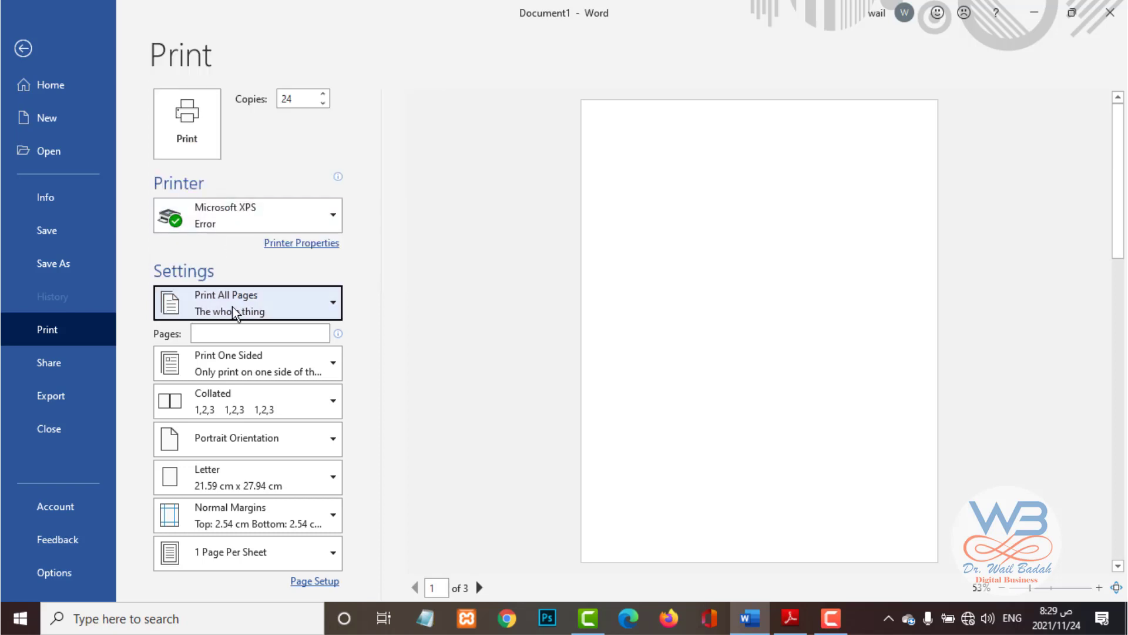
Review the print range and sided printing choices, keeping the job set to Print One Sided.
{"action": "left_click", "coordinate": [231, 306]}
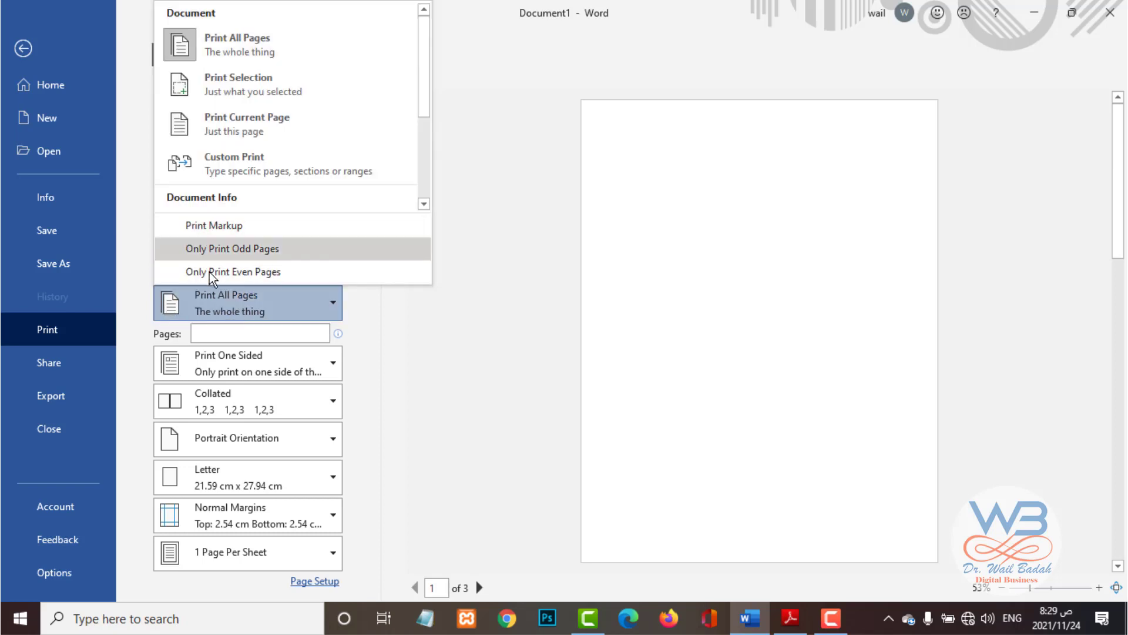
{"action": "scroll", "coordinate": [442, 331], "scroll_direction": "down", "scroll_amount": 5}
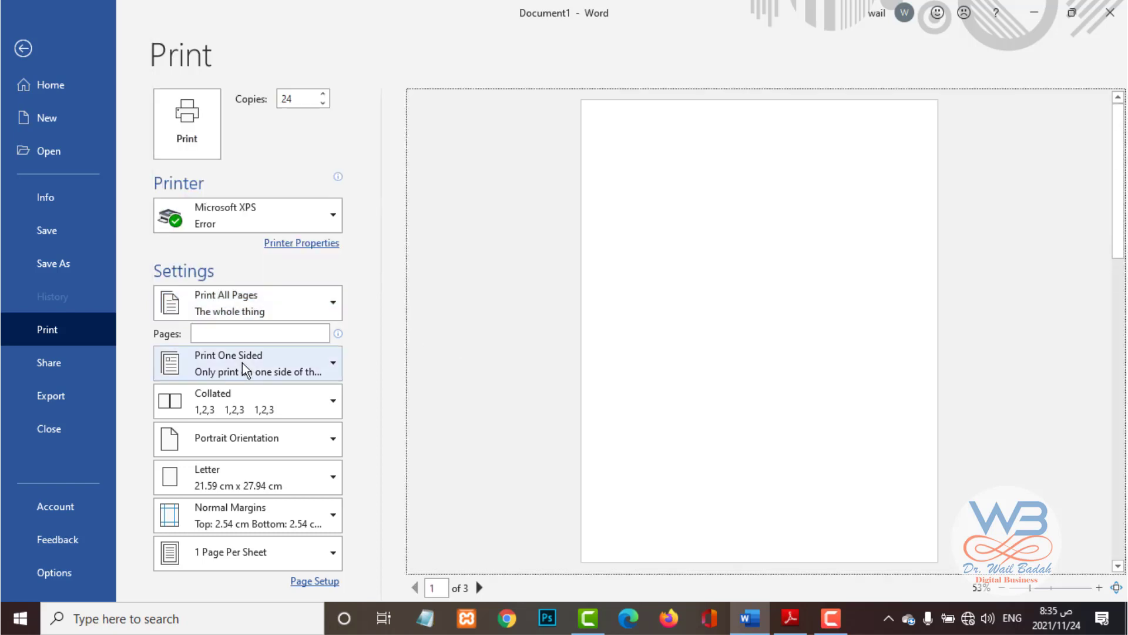
{"action": "left_click", "coordinate": [273, 361]}
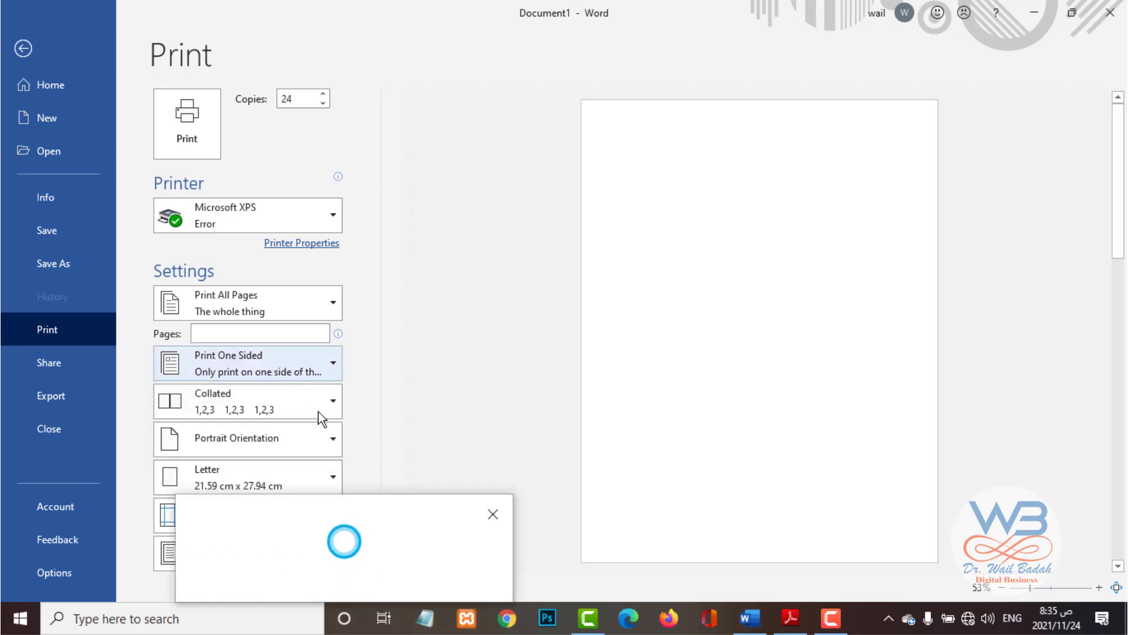
{"action": "left_click", "coordinate": [493, 514]}
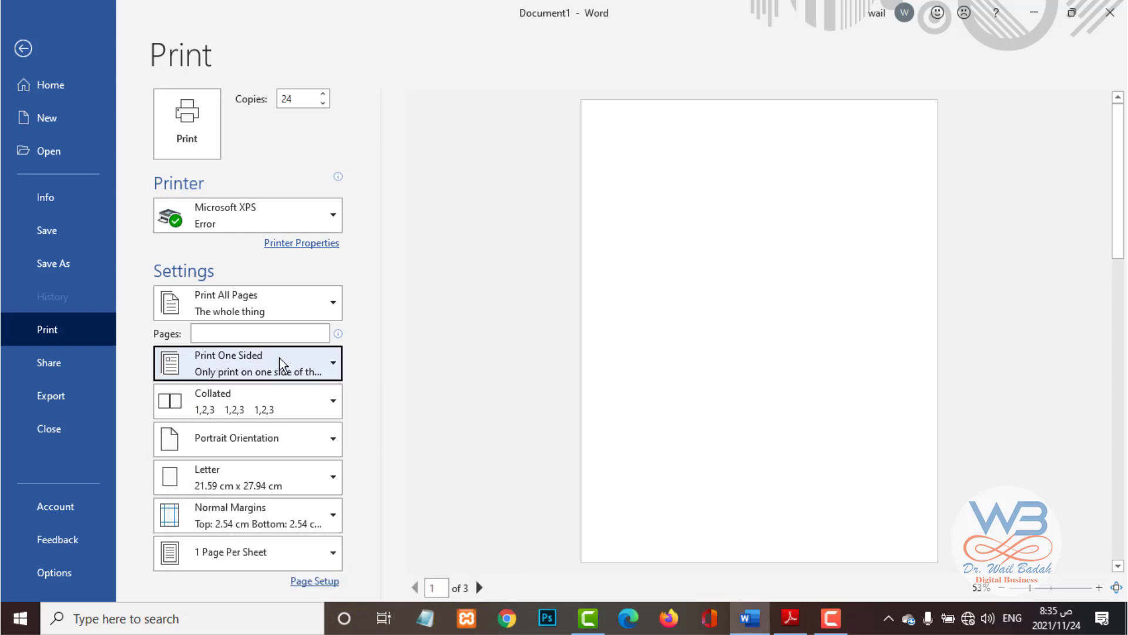
{"action": "left_click", "coordinate": [332, 362]}
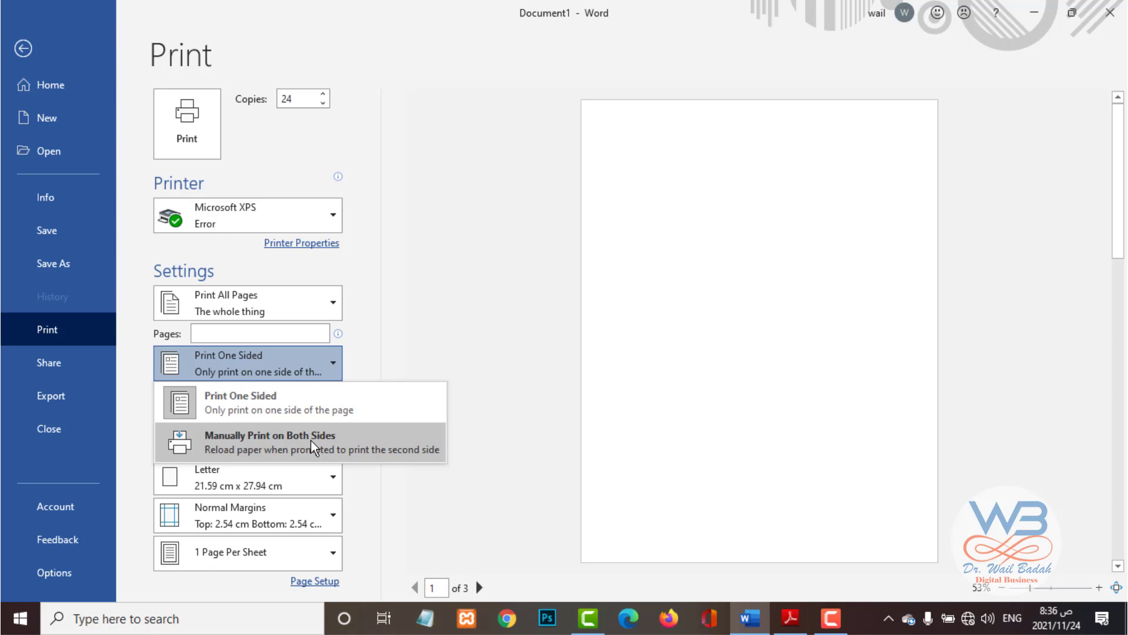
{"action": "left_click", "coordinate": [352, 400]}
{"action": "left_click", "coordinate": [450, 312]}
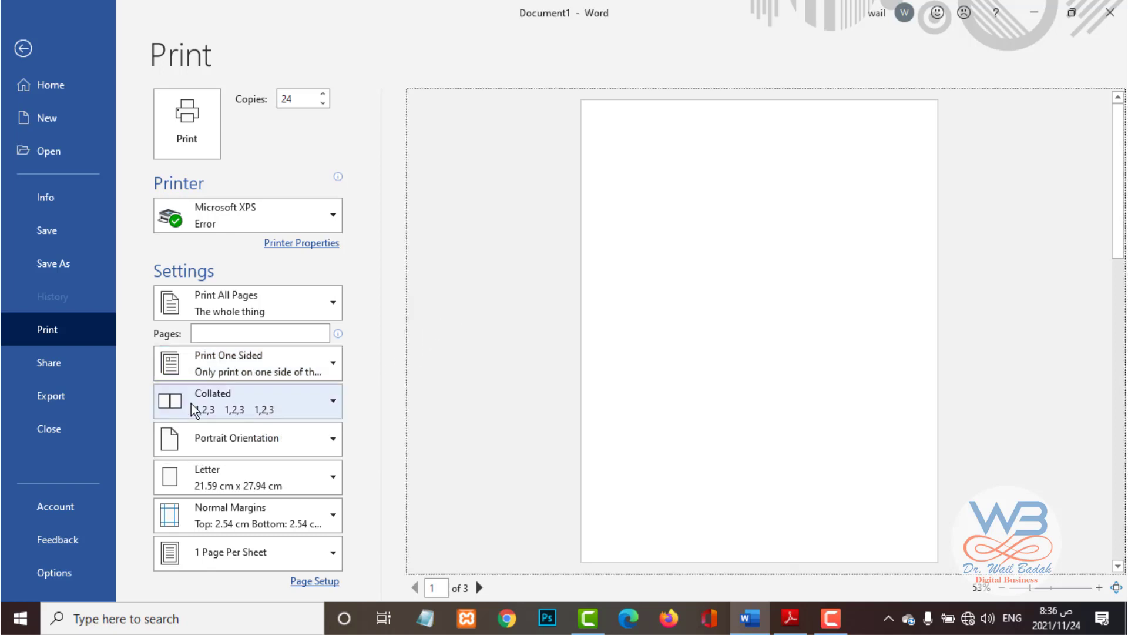
Compare the Collated and Uncollated choices with the number of copies, keeping the printout Collated.
{"action": "left_click", "coordinate": [264, 399]}
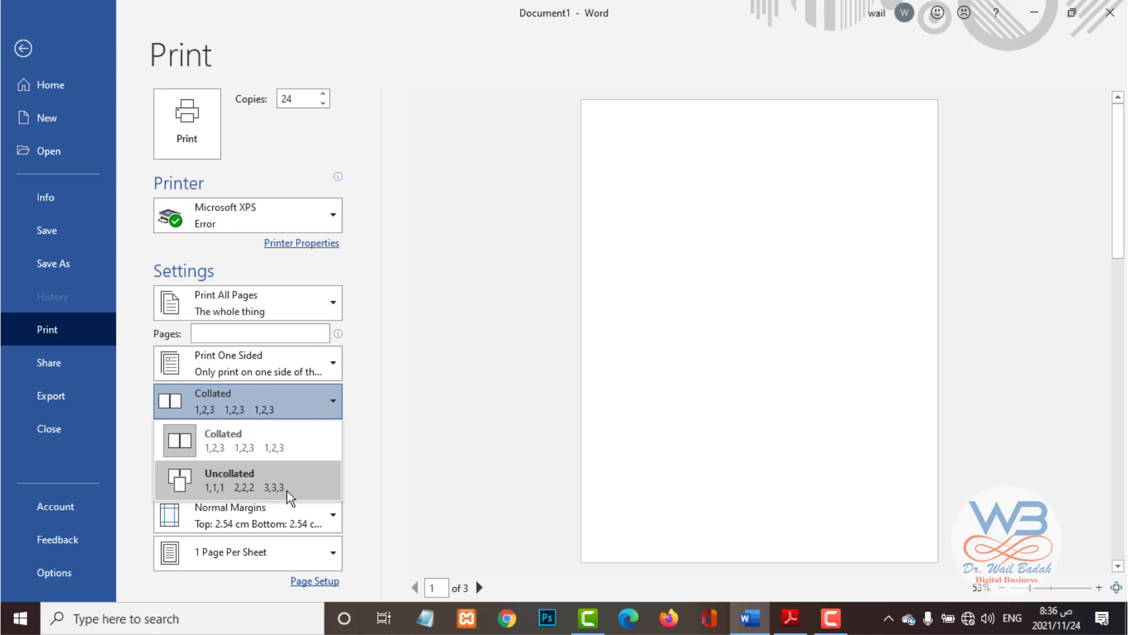
{"action": "left_click", "coordinate": [436, 217]}
{"action": "left_click", "coordinate": [303, 103]}
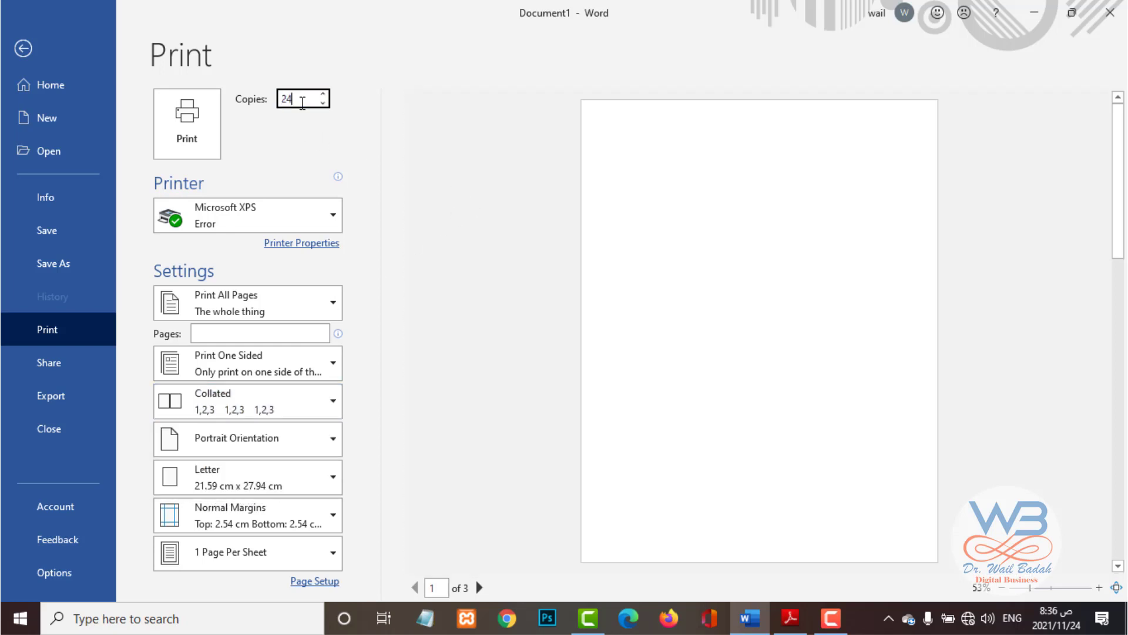
{"action": "double_click", "coordinate": [303, 103]}
{"action": "left_click", "coordinate": [269, 400]}
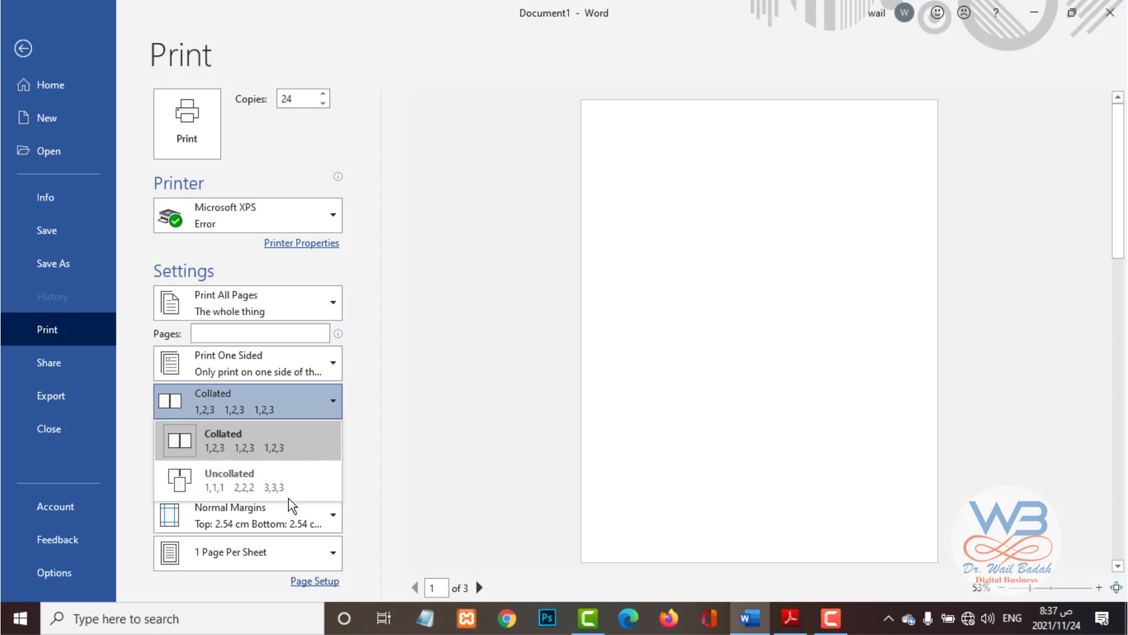
{"action": "key", "text": "Down"}
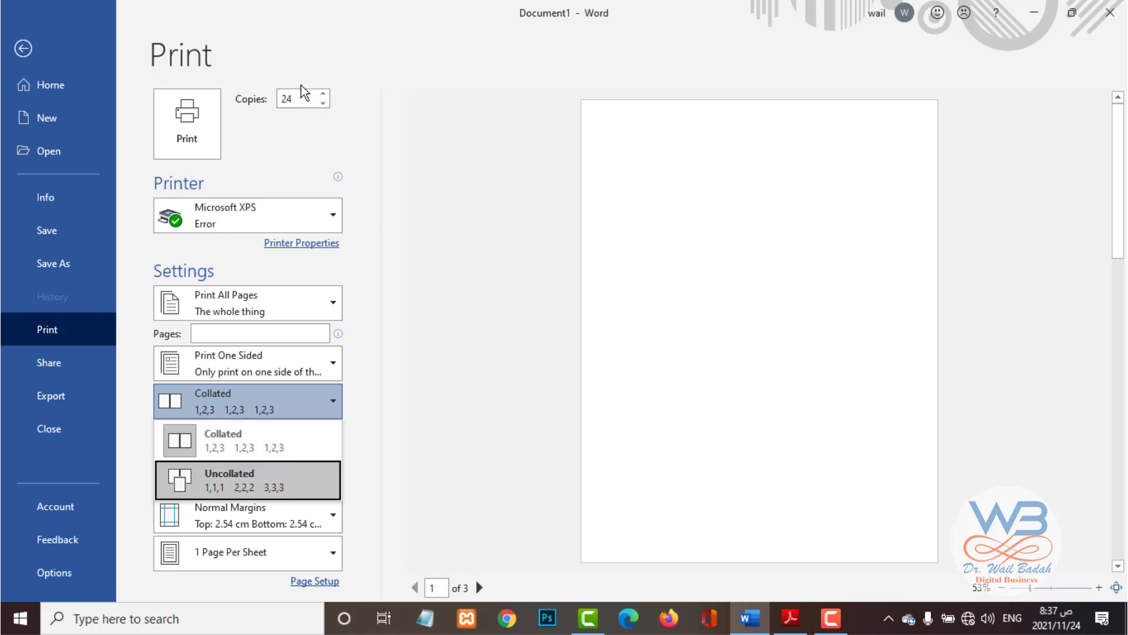
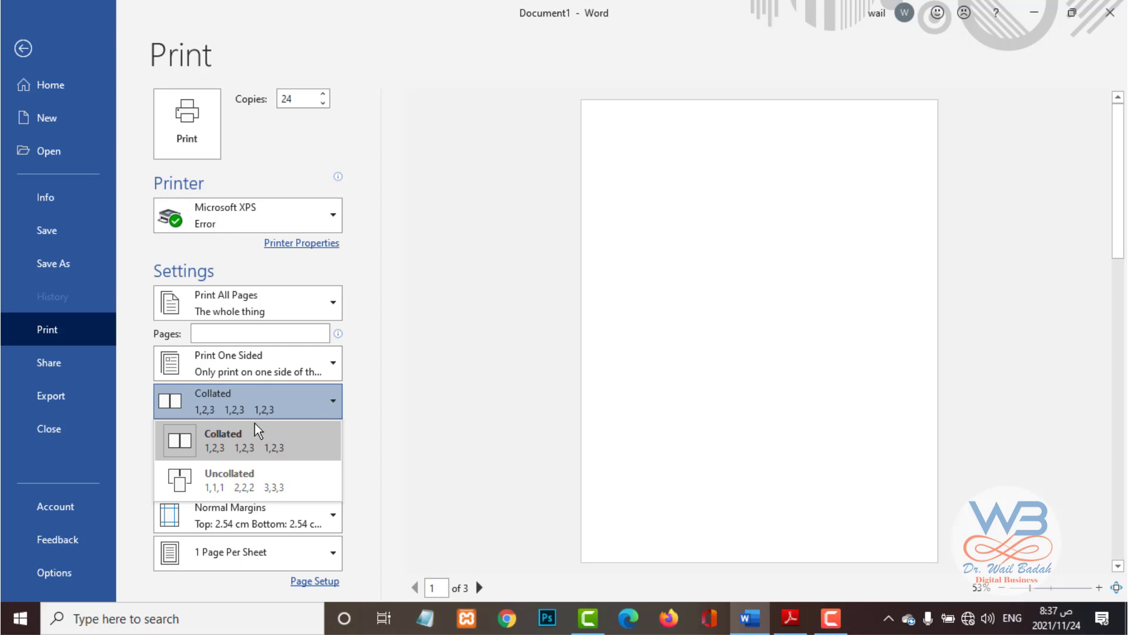
{"action": "left_click", "coordinate": [238, 435]}
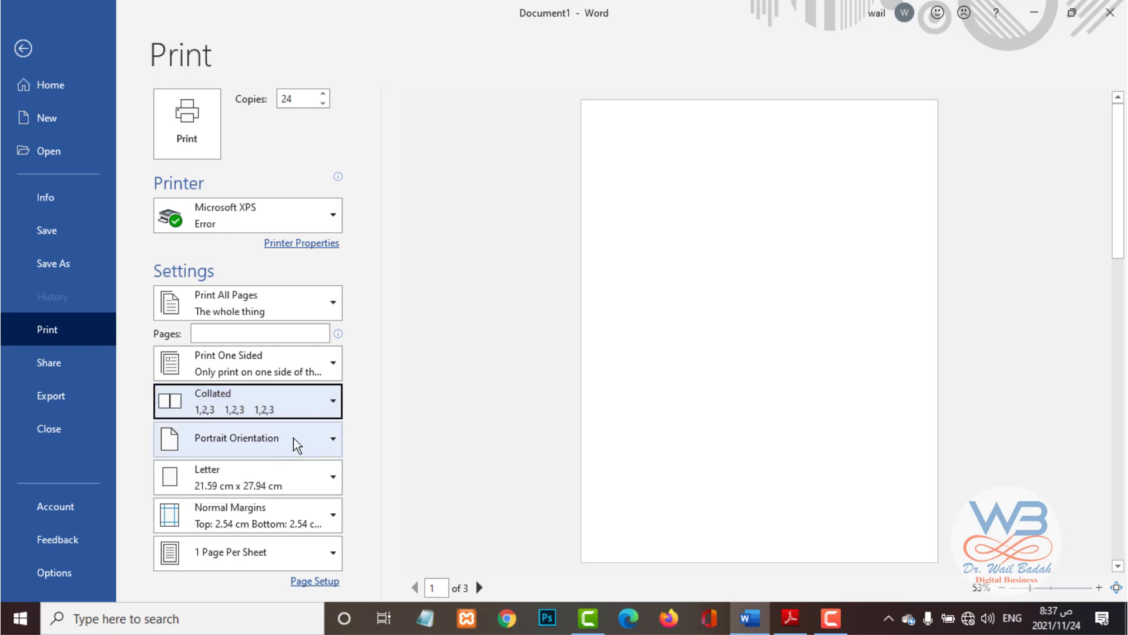
Set the page orientation of the printout to Landscape Orientation.
{"action": "left_click", "coordinate": [312, 438]}
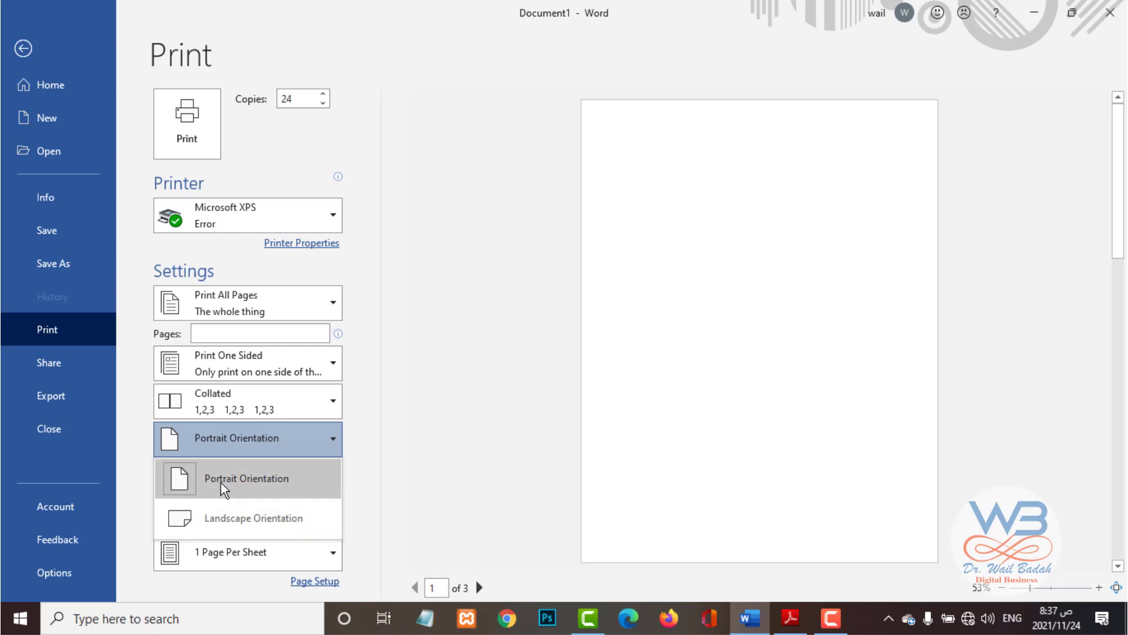
{"action": "left_click", "coordinate": [233, 527]}
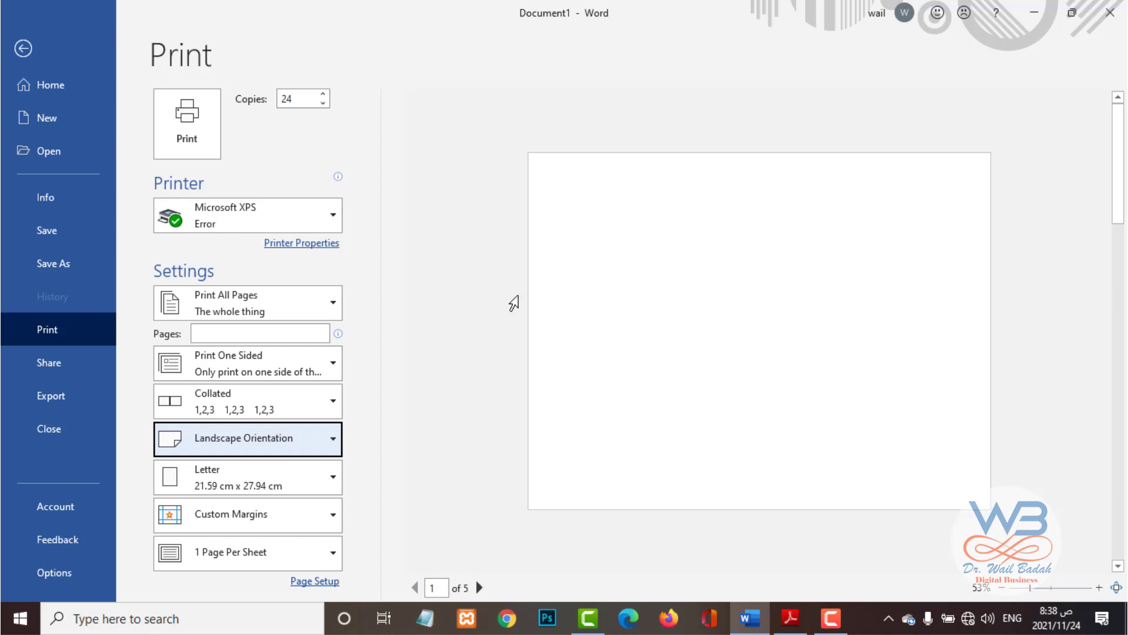
{"action": "left_click", "coordinate": [318, 433]}
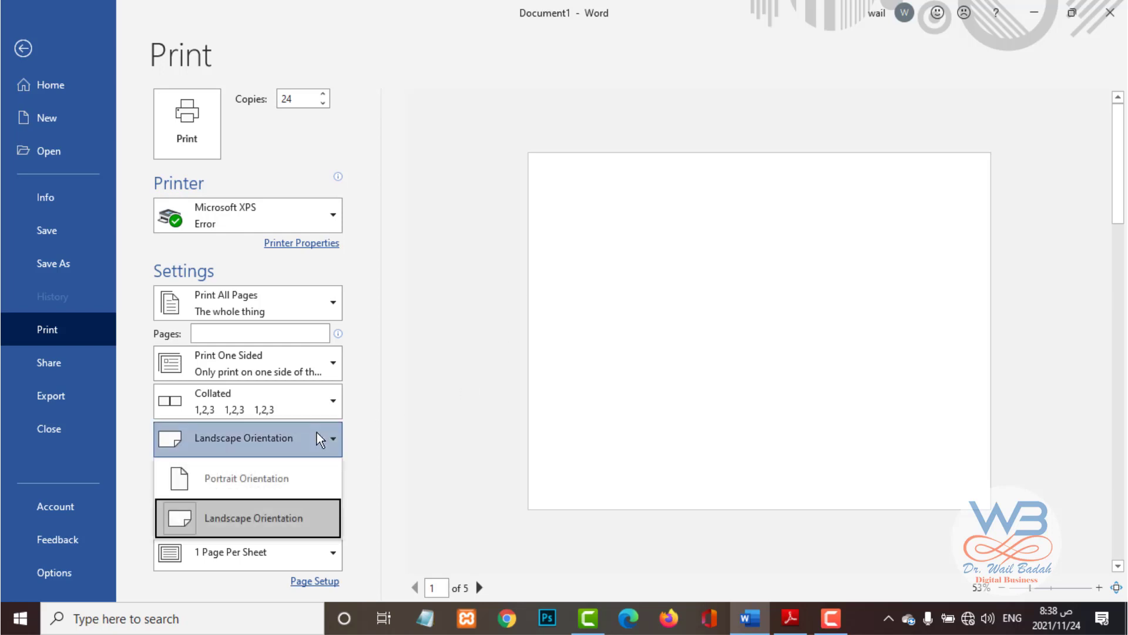
{"action": "left_click", "coordinate": [220, 518]}
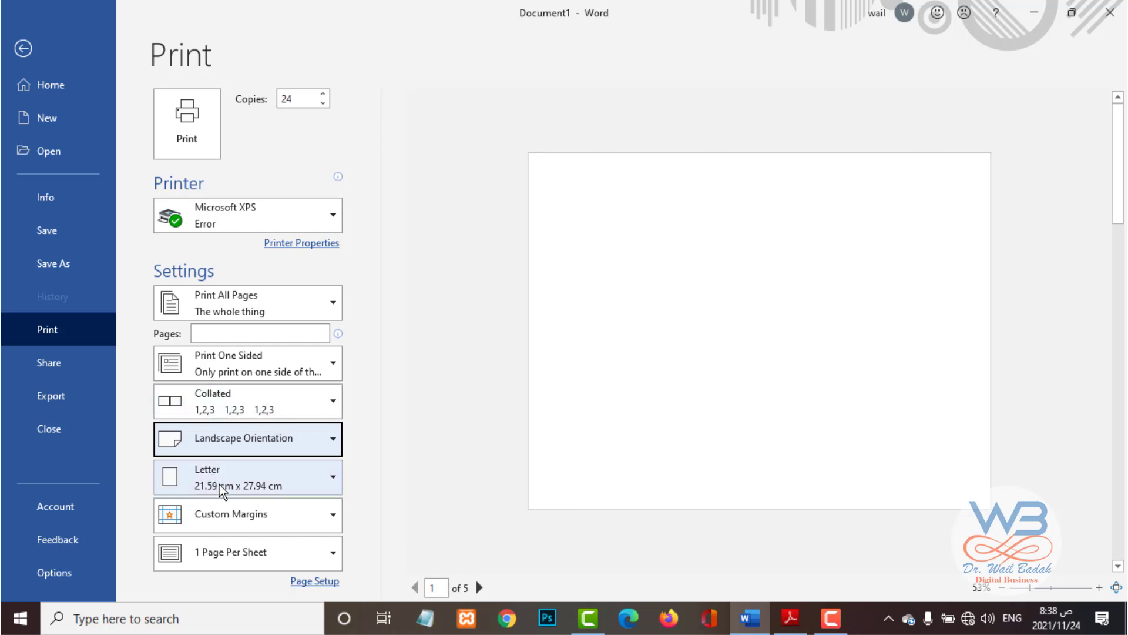
Set the paper size to A4 and apply the Narrow margins preset.
{"action": "left_click", "coordinate": [332, 479]}
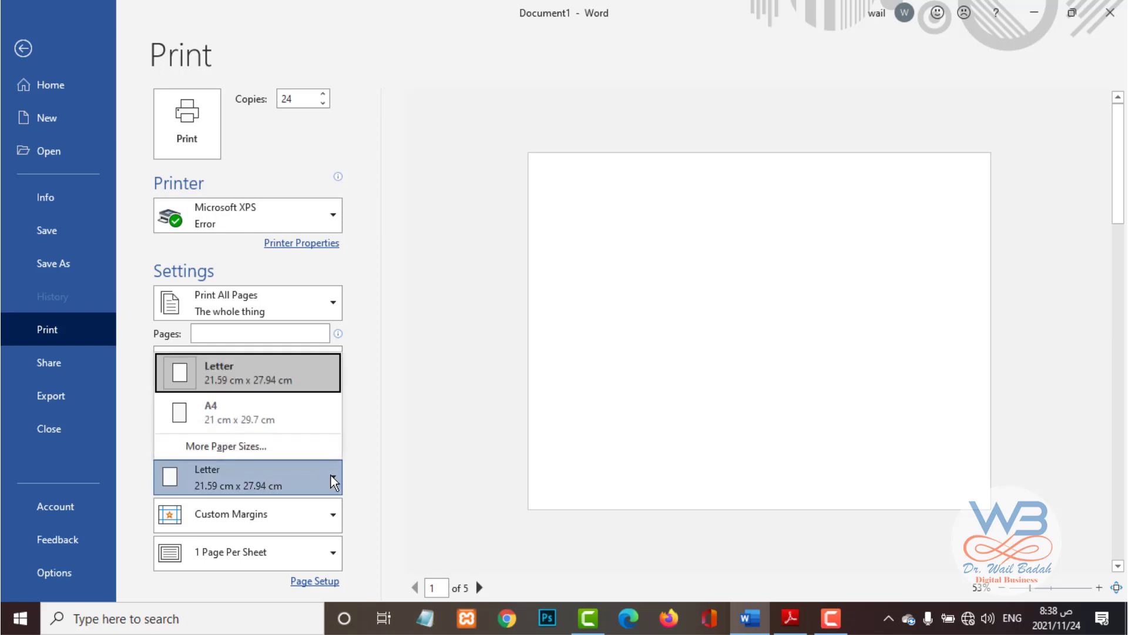
{"action": "left_click", "coordinate": [201, 413]}
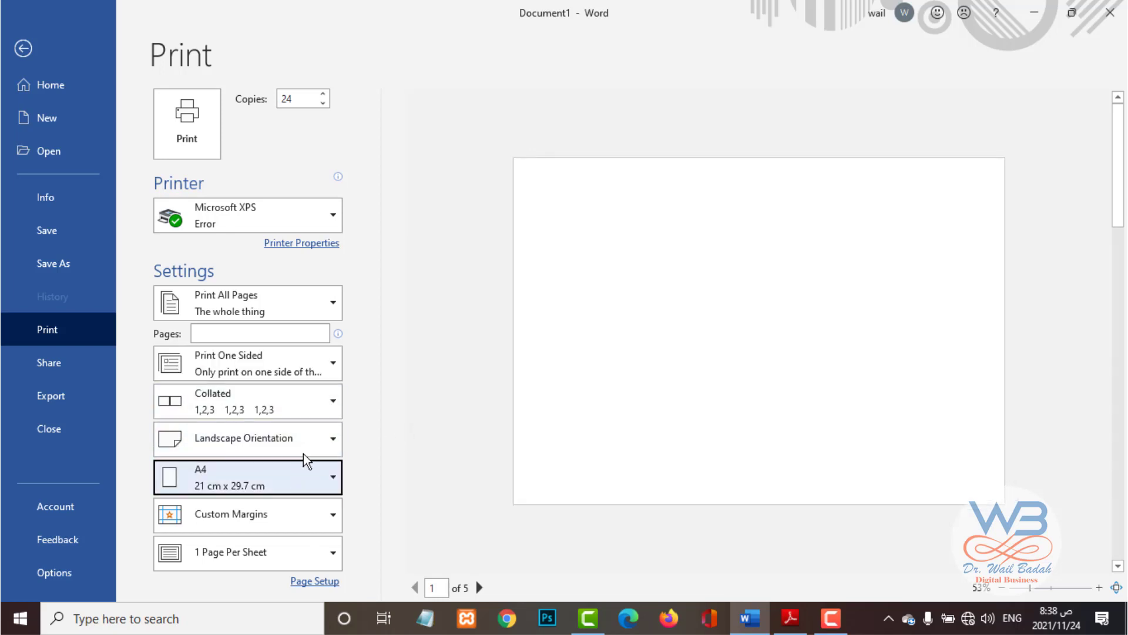
{"action": "left_click", "coordinate": [335, 515]}
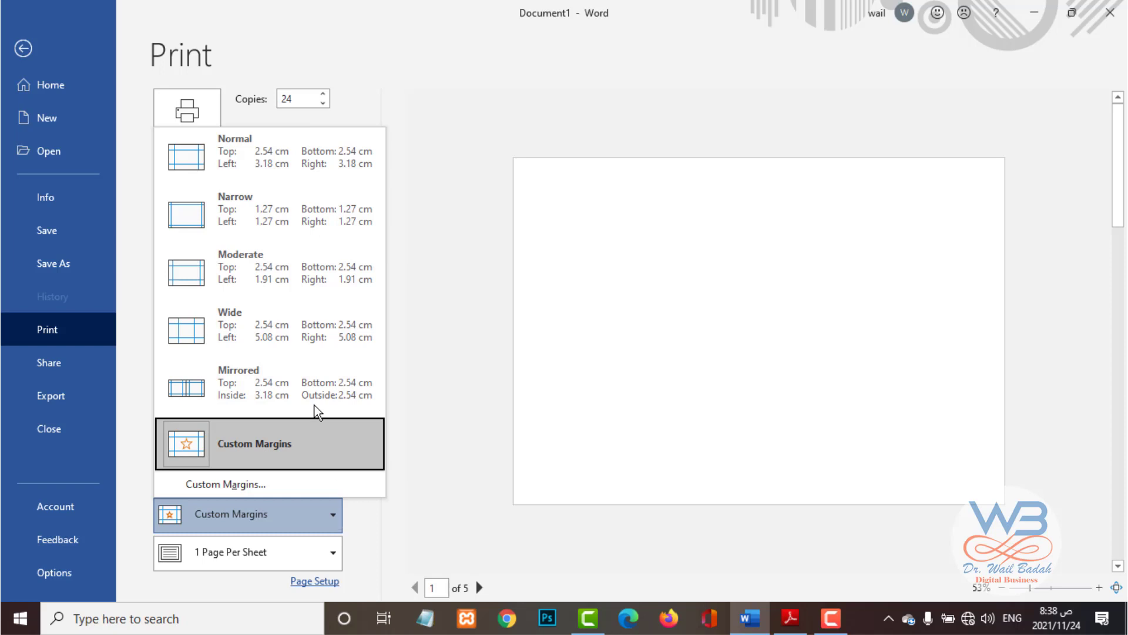
{"action": "left_click", "coordinate": [256, 222]}
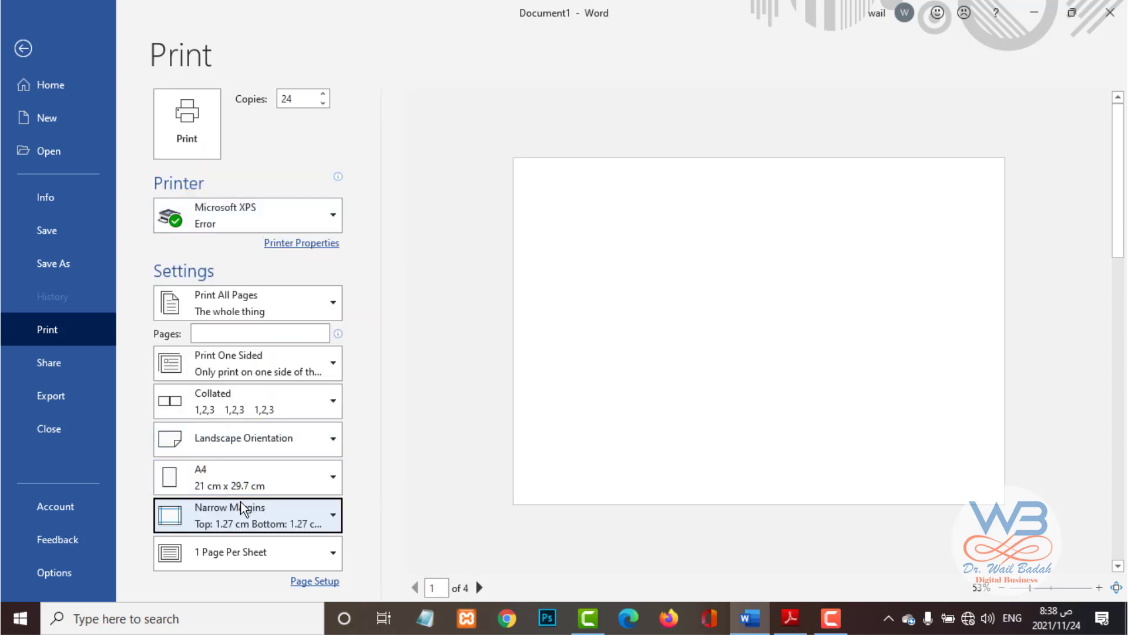
Open the custom margin settings and set the top margin to 0.5 cm.
{"action": "left_click", "coordinate": [280, 513]}
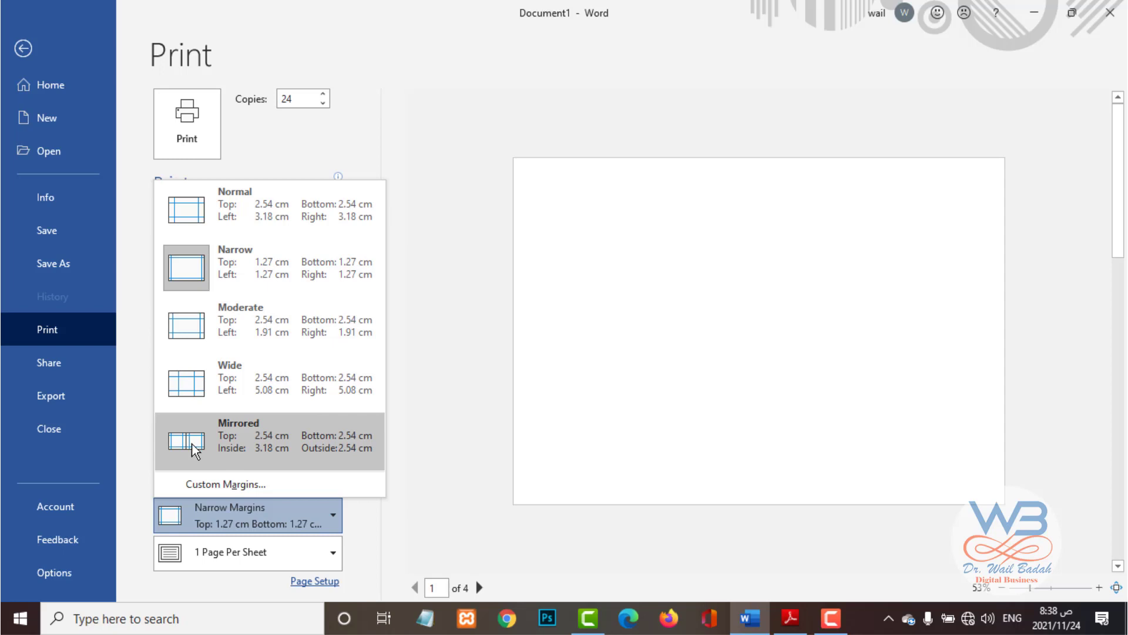
{"action": "left_click", "coordinate": [242, 487]}
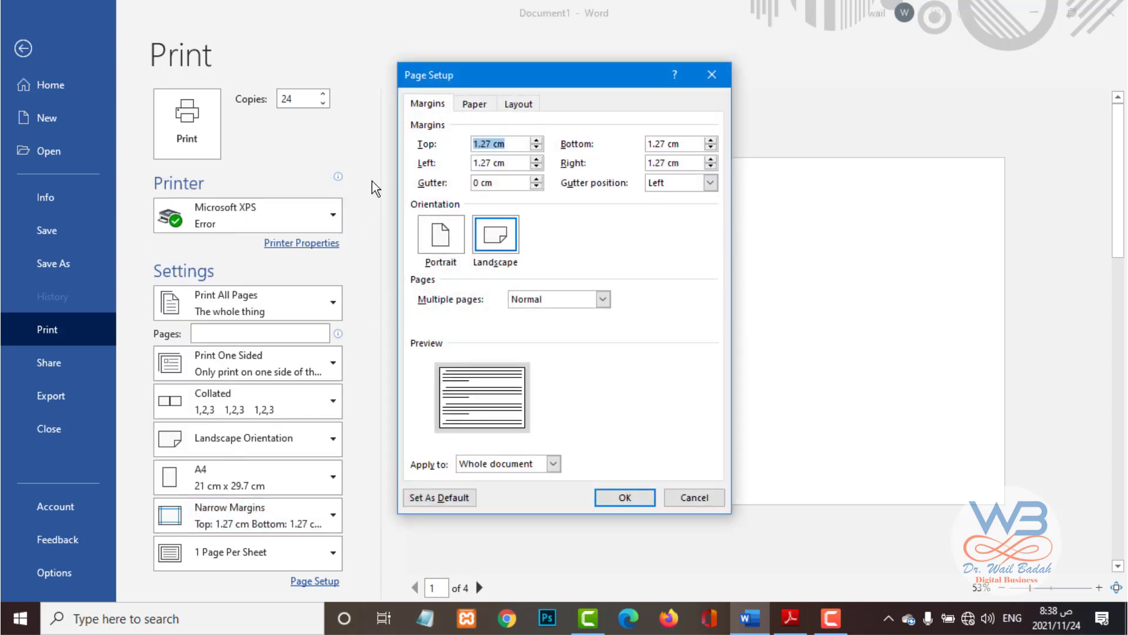
{"action": "left_click", "coordinate": [517, 146]}
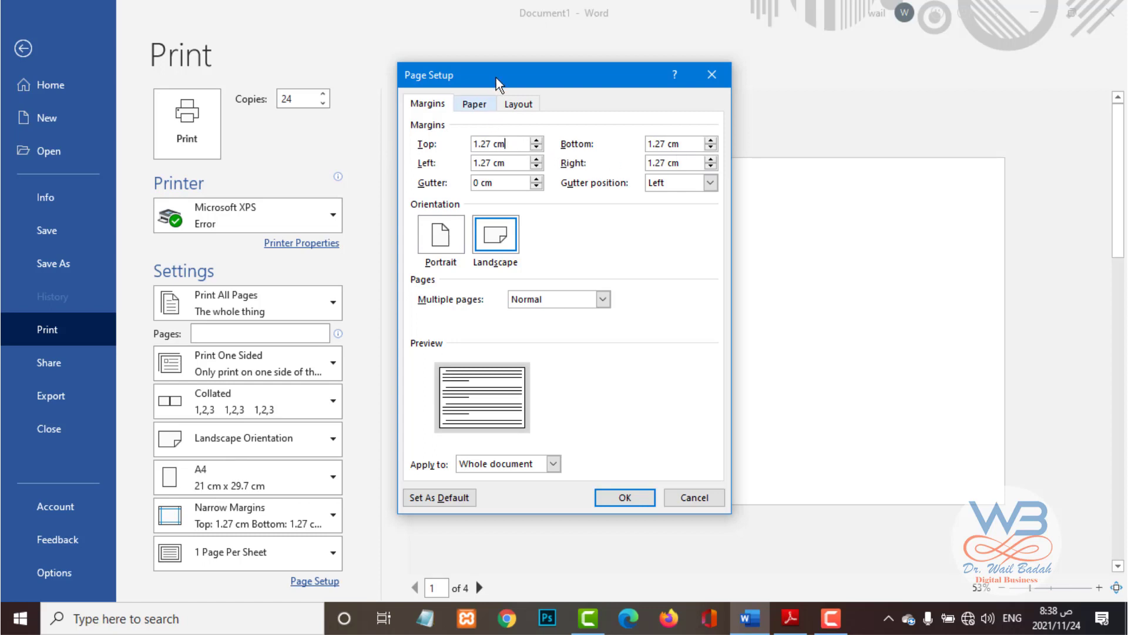
{"action": "left_click_drag", "start_coordinate": [496, 76], "coordinate": [692, 205]}
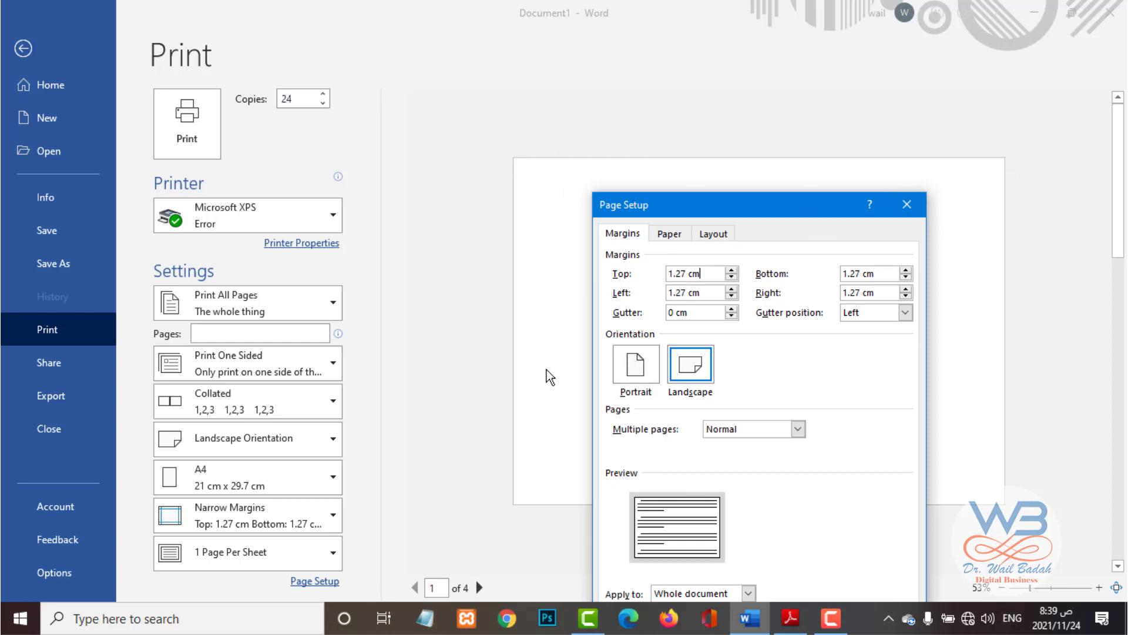
{"action": "left_click", "coordinate": [733, 277]}
{"action": "left_click", "coordinate": [733, 277]}
{"action": "left_click", "coordinate": [733, 277]}
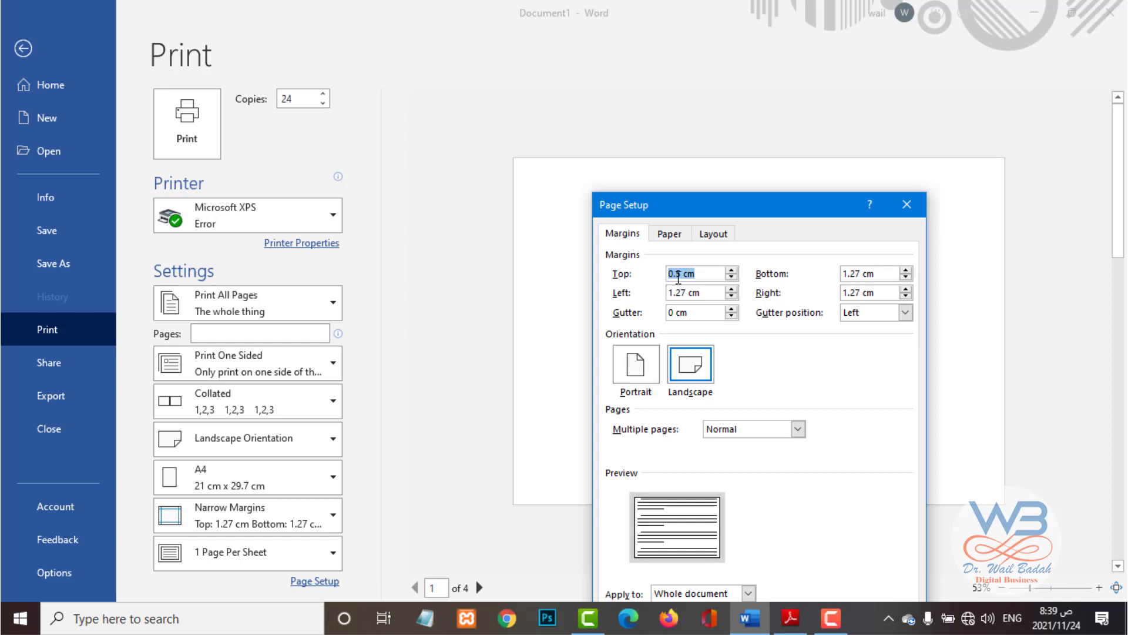
Set the bottom, left and right page margins to 0.5 cm each.
{"action": "left_click", "coordinate": [710, 292]}
{"action": "left_click", "coordinate": [776, 272]}
{"action": "type", "text": "0.5 cm"}
{"action": "left_click_drag", "start_coordinate": [705, 292], "coordinate": [663, 292]}
{"action": "type", "text": "0.5 cm"}
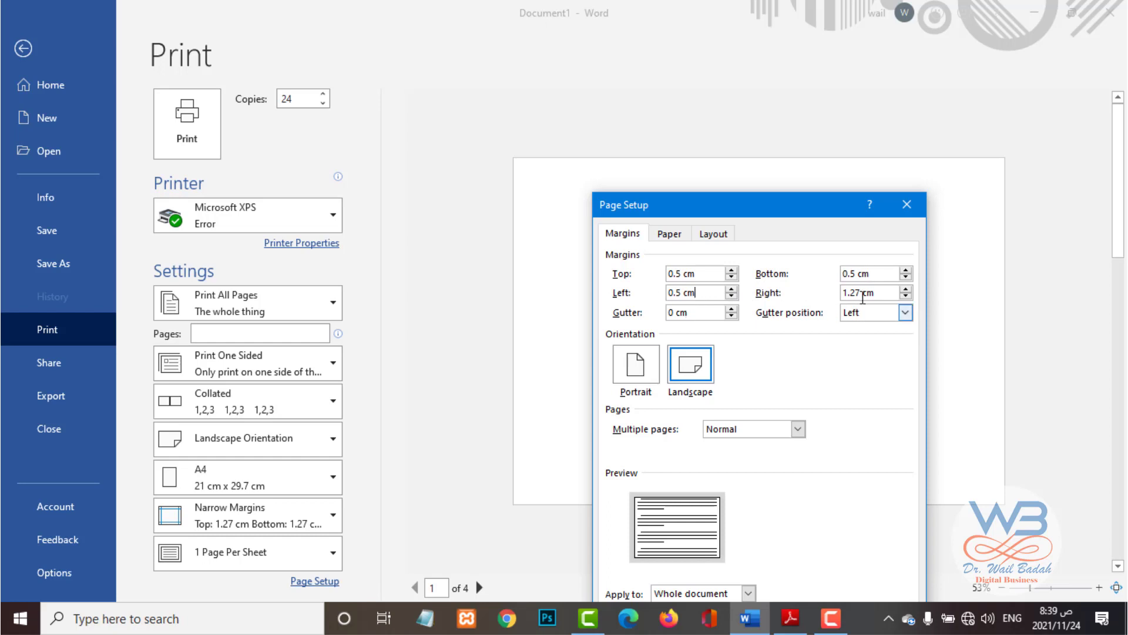
{"action": "left_click_drag", "start_coordinate": [884, 292], "coordinate": [844, 292]}
{"action": "type", "text": "0.5 cm"}
{"action": "left_click_drag", "start_coordinate": [703, 196], "coordinate": [687, 127]}
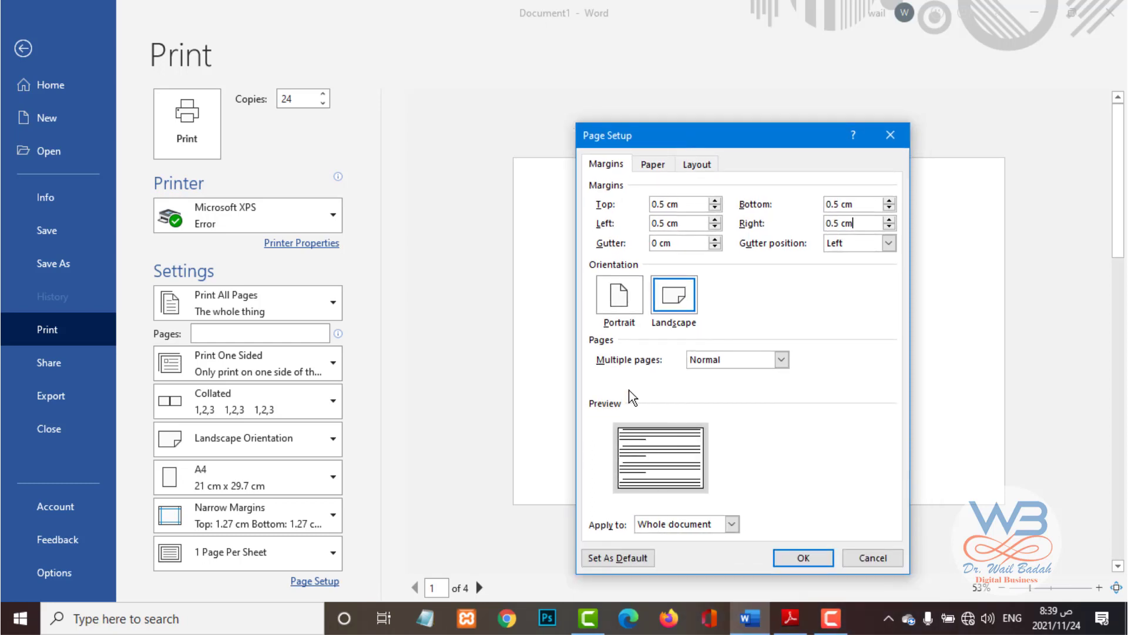
Set the gutter width of the page to 5 cm.
{"action": "left_click", "coordinate": [715, 239]}
{"action": "left_click", "coordinate": [715, 239]}
{"action": "left_click", "coordinate": [715, 239]}
{"action": "left_click", "coordinate": [715, 240]}
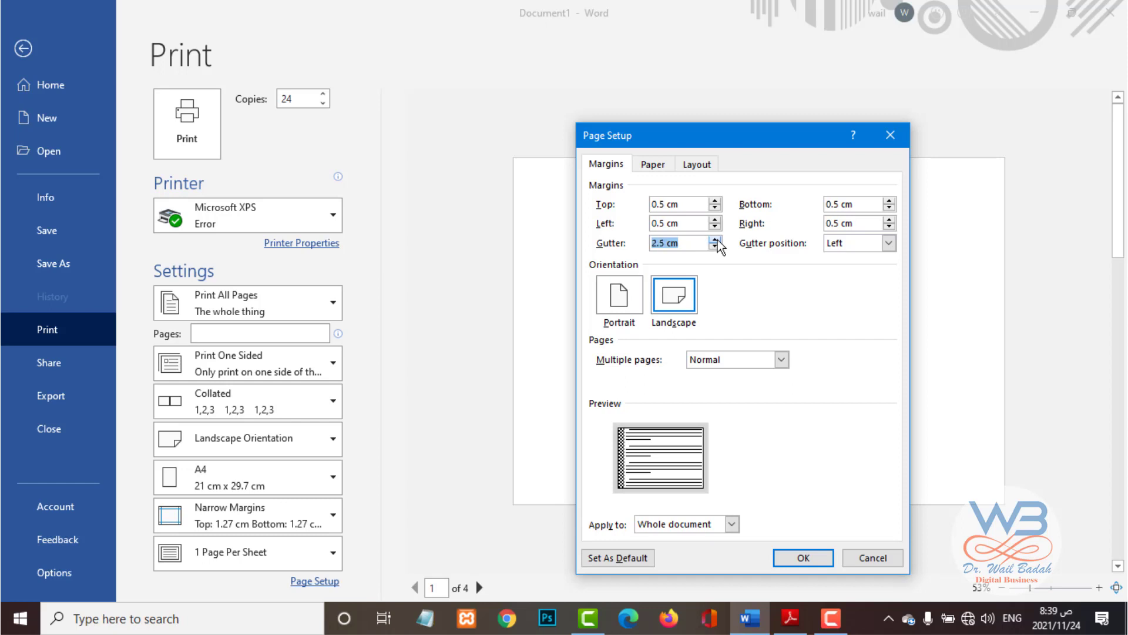
{"action": "left_click", "coordinate": [715, 240]}
{"action": "left_click", "coordinate": [715, 240]}
{"action": "left_click", "coordinate": [716, 240]}
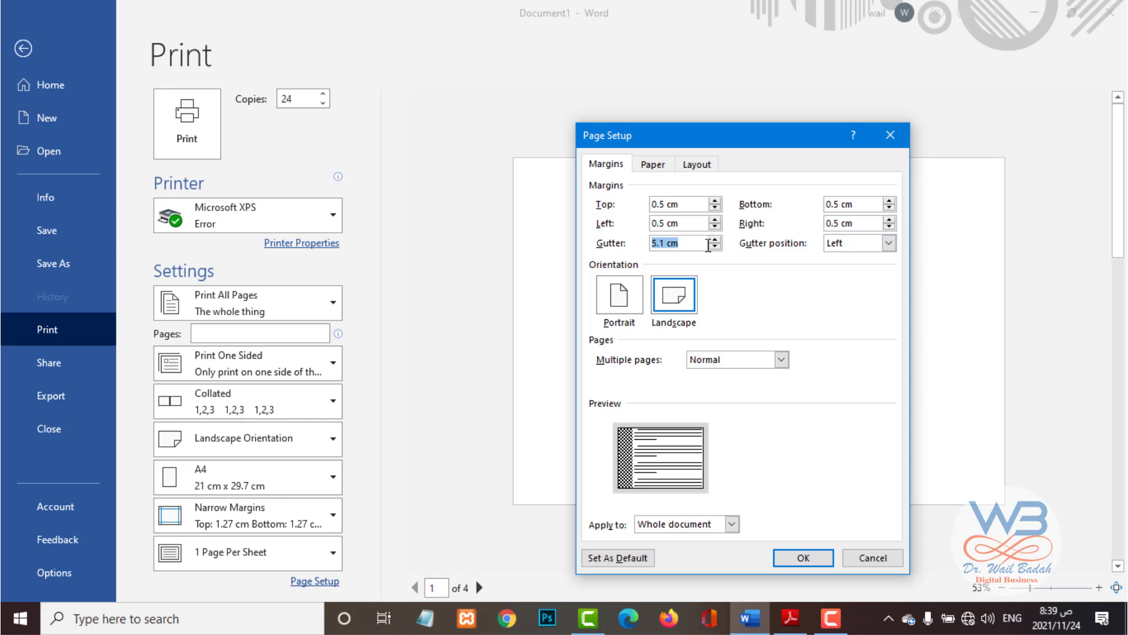
{"action": "left_click", "coordinate": [716, 247]}
Try the gutter at Top and Right, and set the gutter position to Top while keeping Landscape orientation.
{"action": "left_click", "coordinate": [888, 243]}
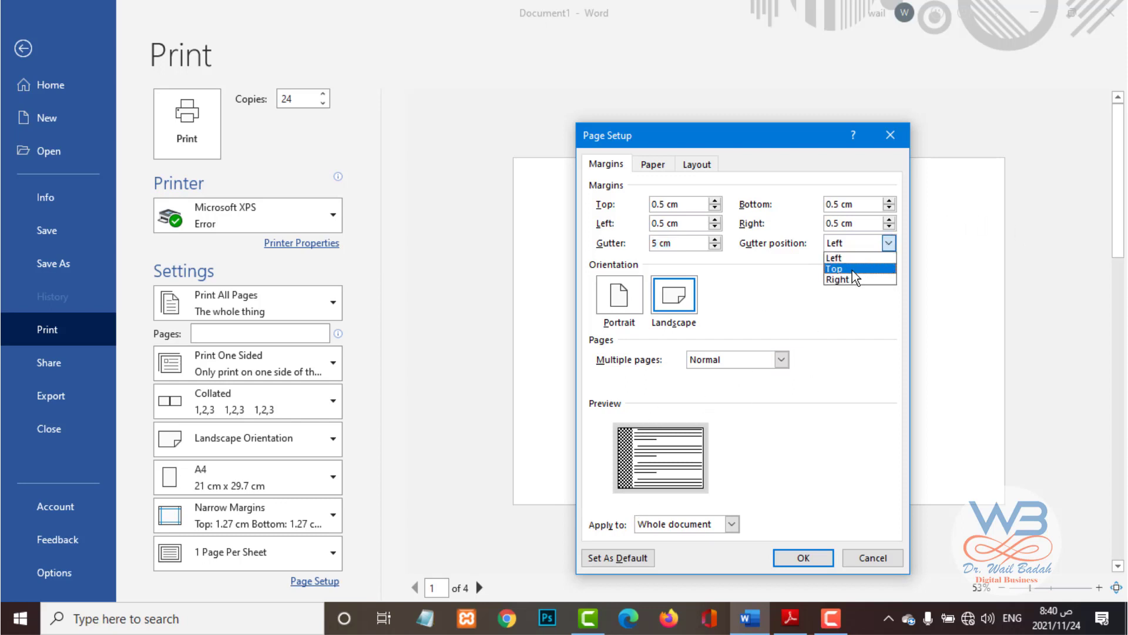
{"action": "left_click", "coordinate": [852, 271]}
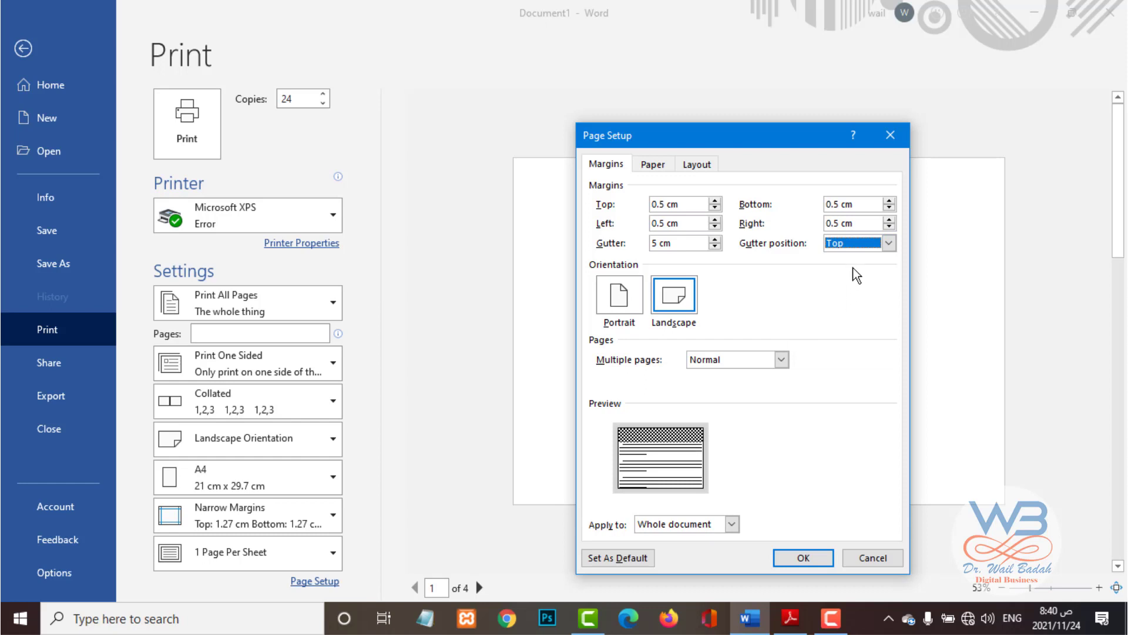
{"action": "left_click", "coordinate": [865, 241]}
{"action": "left_click", "coordinate": [864, 278]}
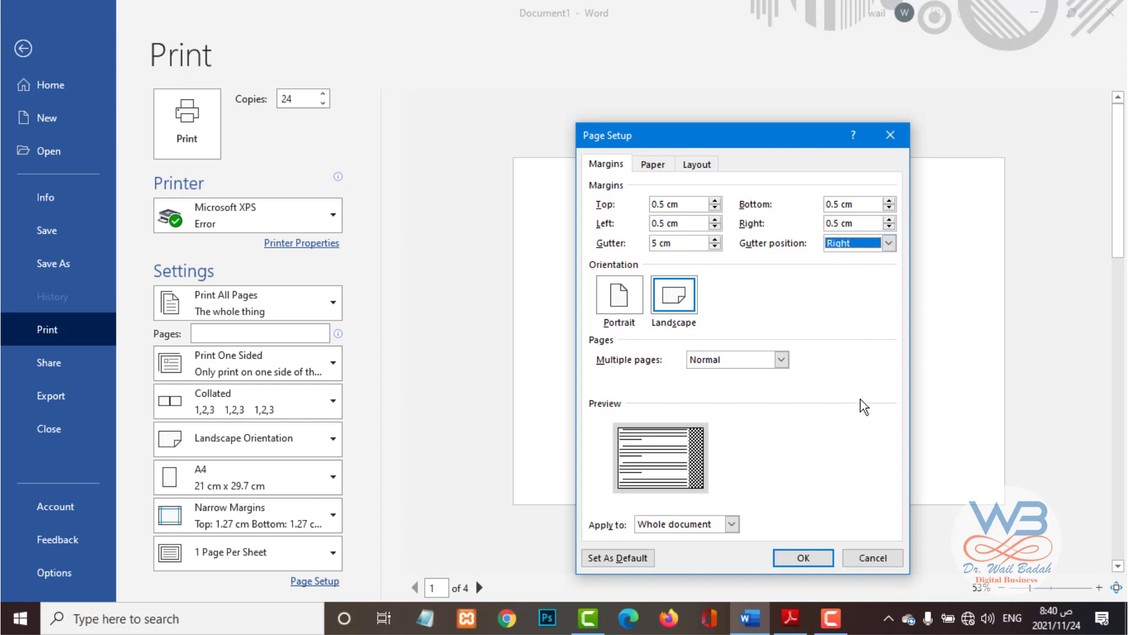
{"action": "left_click", "coordinate": [854, 241]}
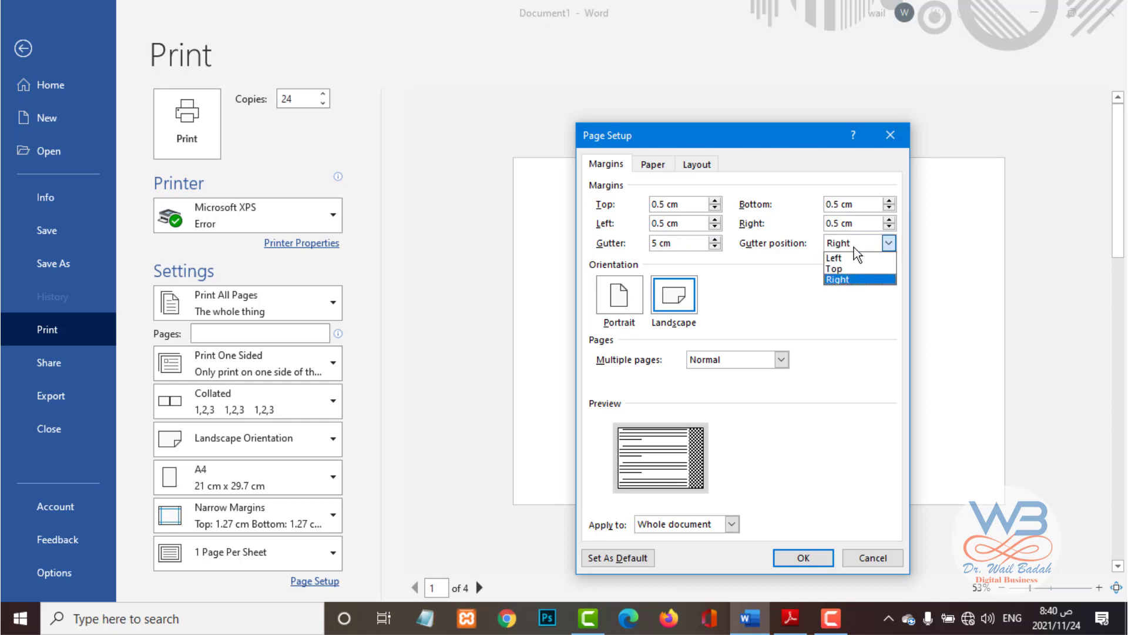
{"action": "left_click", "coordinate": [855, 268]}
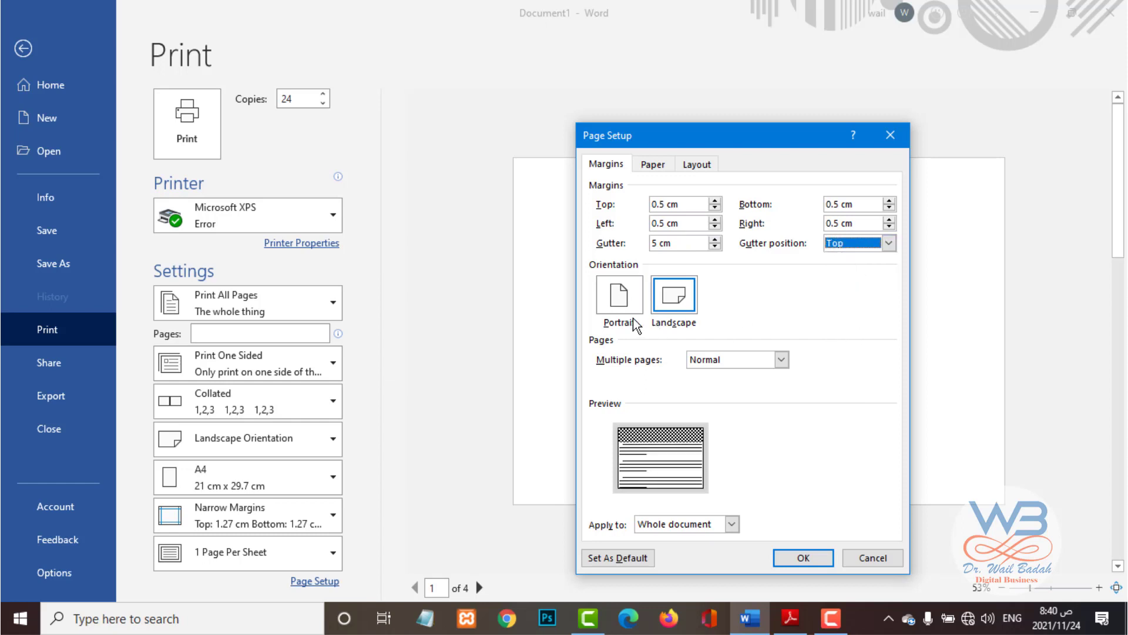
{"action": "left_click", "coordinate": [676, 298]}
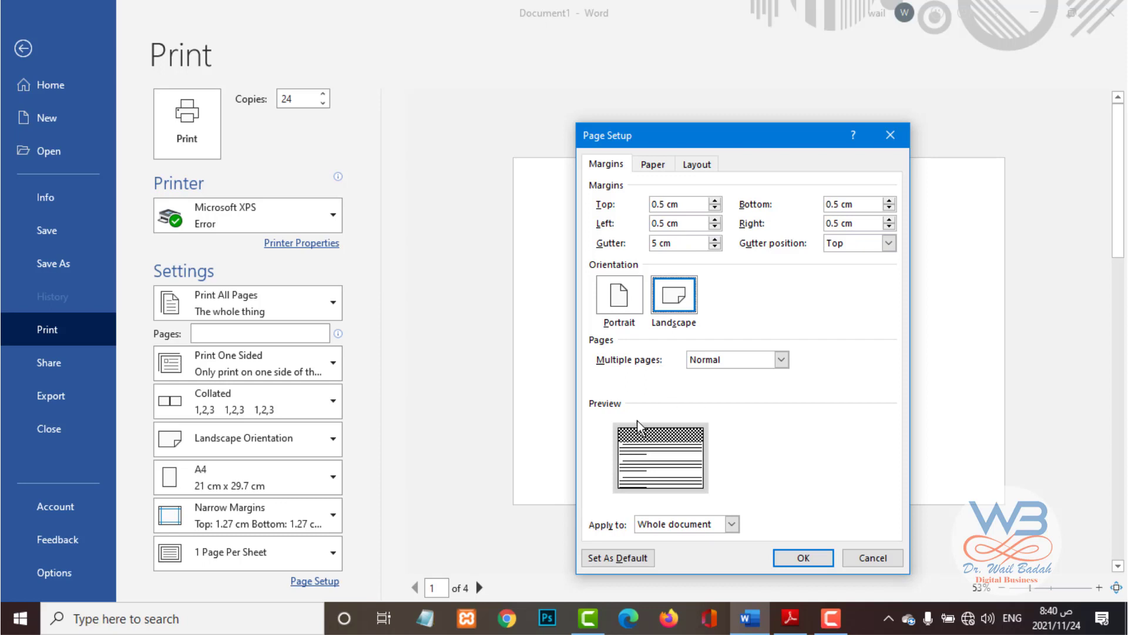
View the multiple-pages choices, and scale the one-page-per-sheet printout to A4 paper.
{"action": "left_click", "coordinate": [781, 360]}
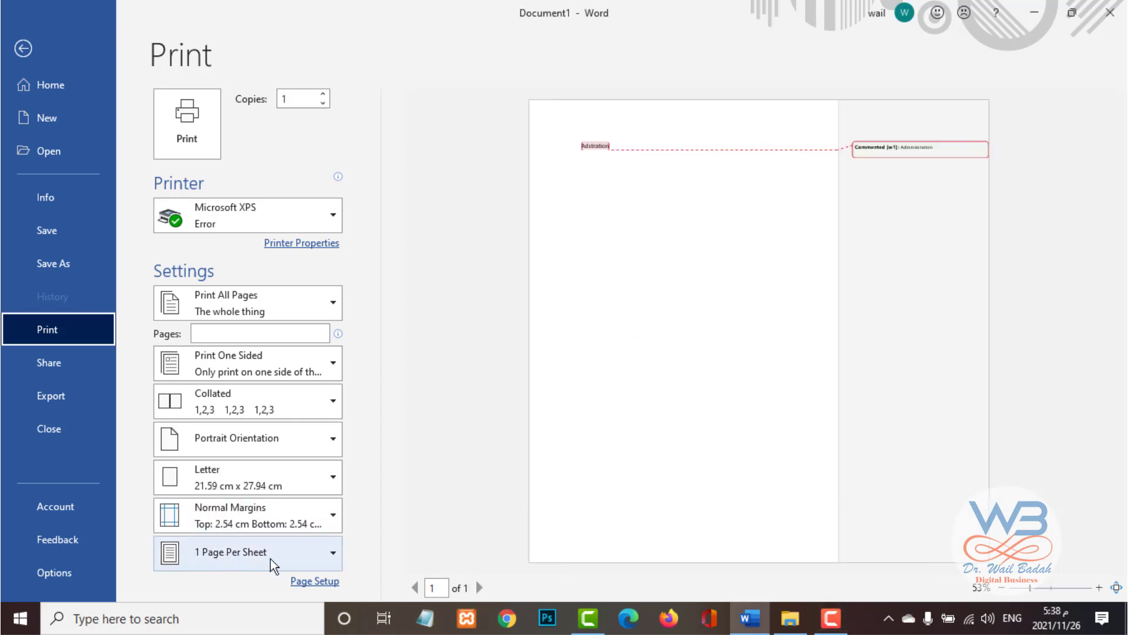
{"action": "left_click", "coordinate": [333, 553]}
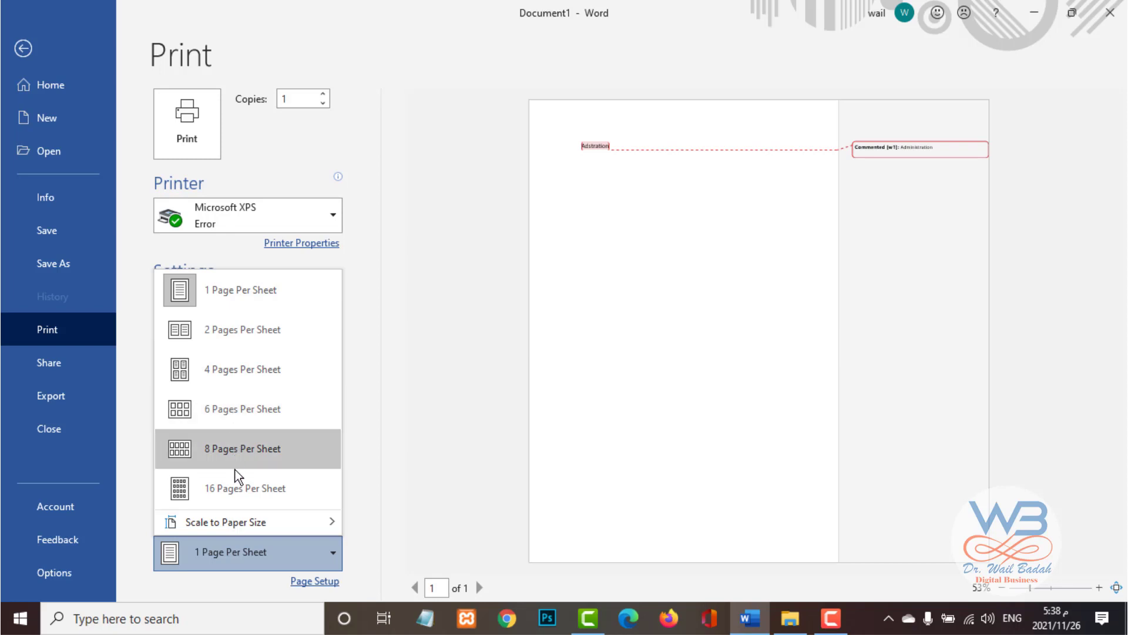
{"action": "mouse_move", "coordinate": [223, 524]}
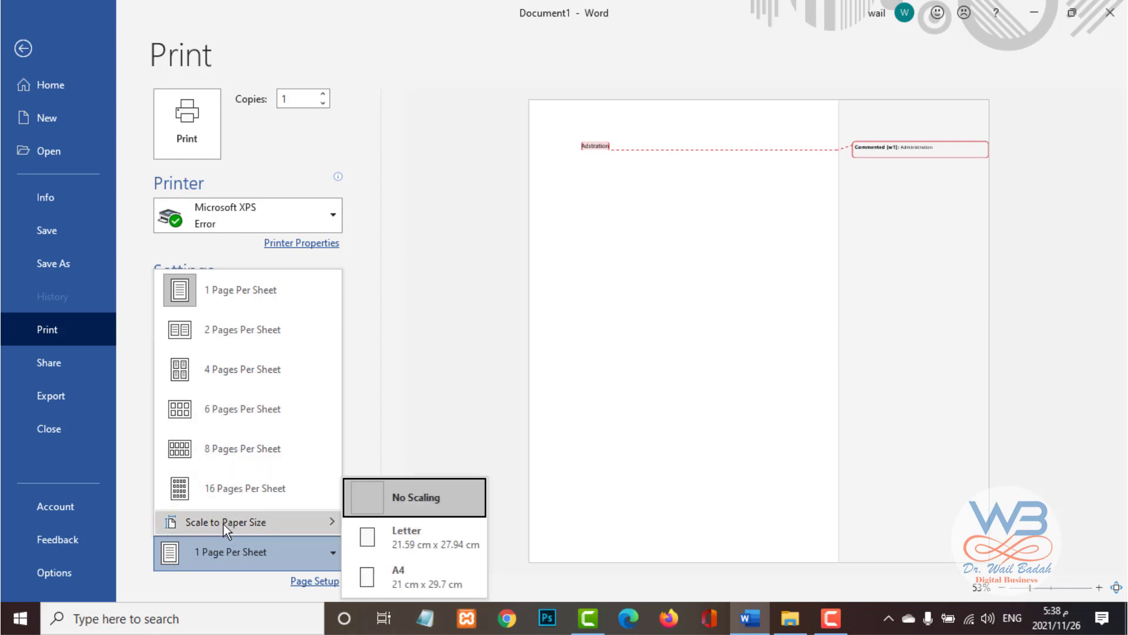
{"action": "left_click", "coordinate": [422, 577]}
In the page setup, keep the settings applied to the whole document and set the paper size to A4.
{"action": "left_click", "coordinate": [316, 582]}
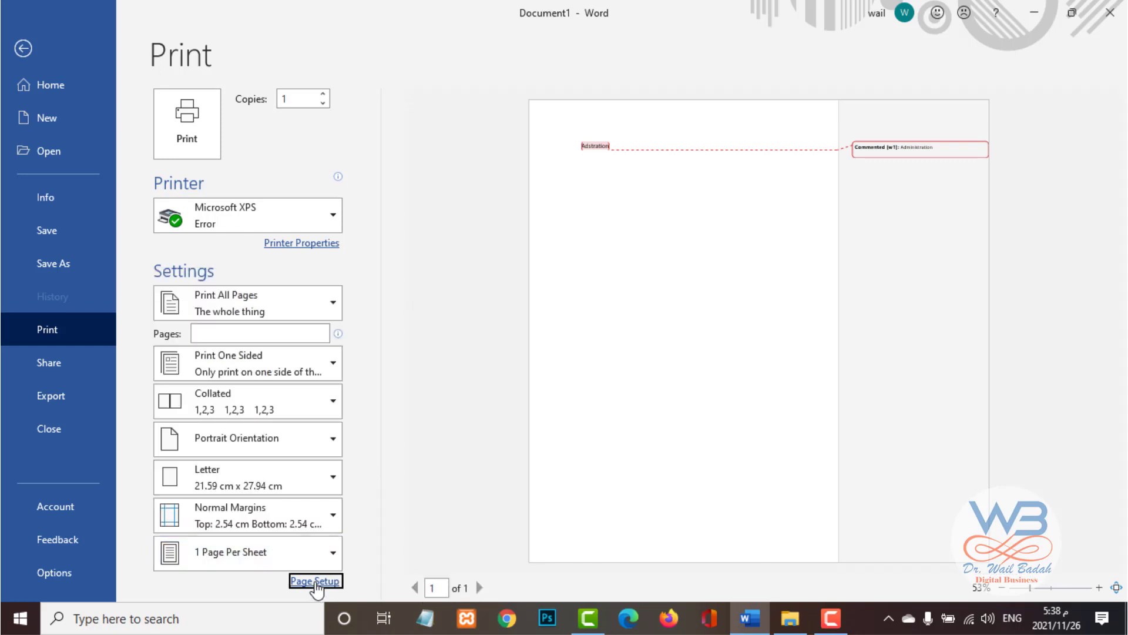
{"action": "left_click_drag", "start_coordinate": [602, 27], "coordinate": [604, 114]}
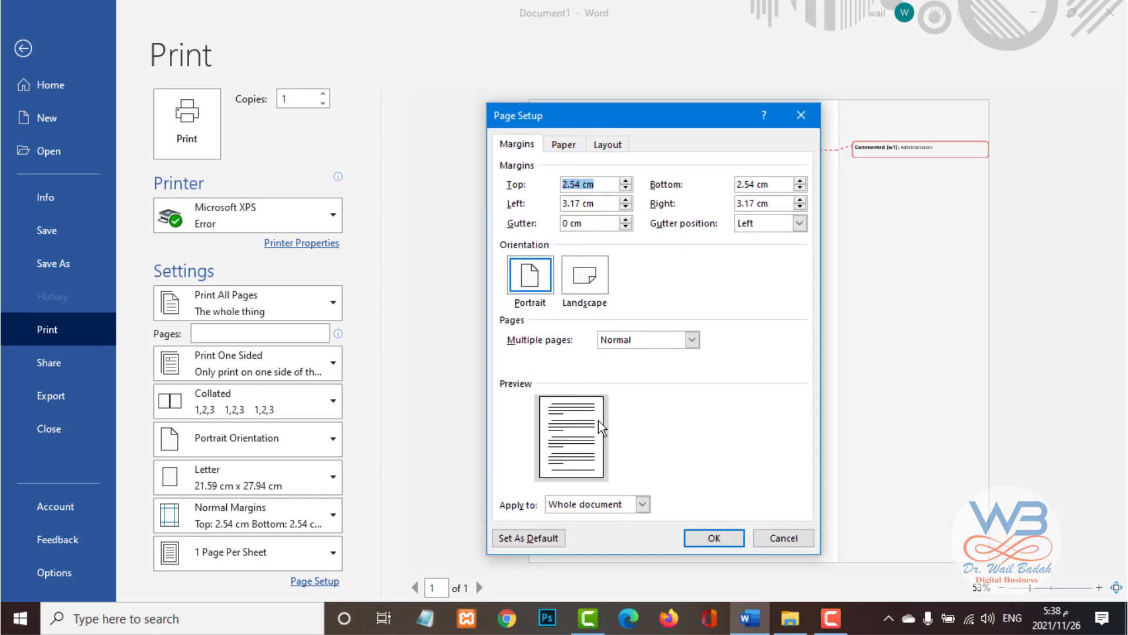
{"action": "left_click", "coordinate": [642, 504]}
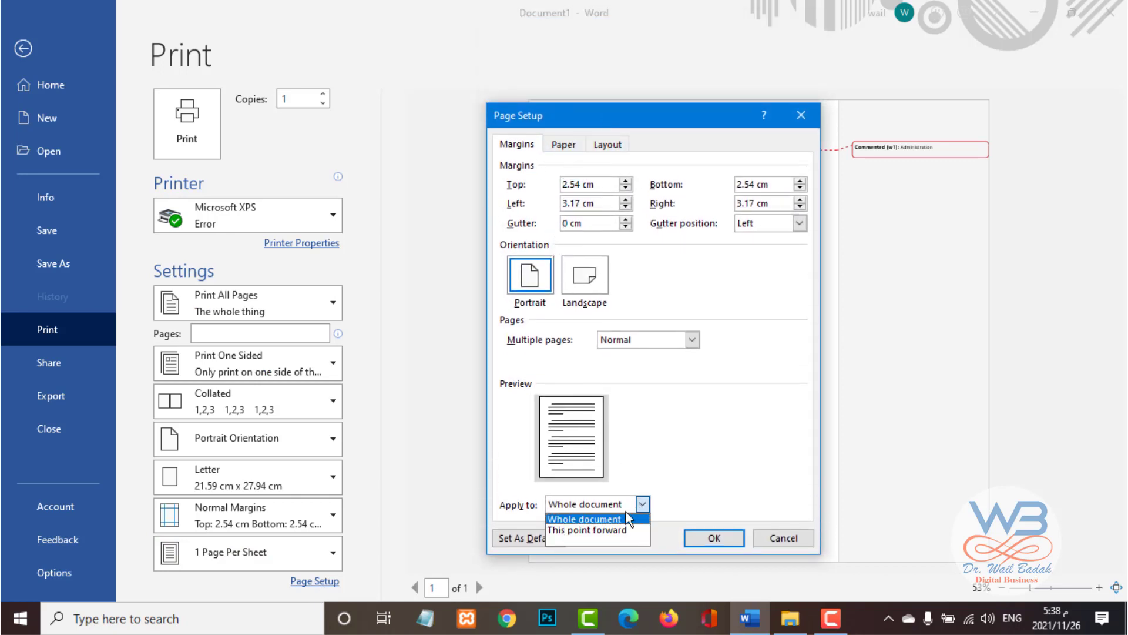
{"action": "left_click", "coordinate": [582, 519]}
{"action": "left_click", "coordinate": [568, 143]}
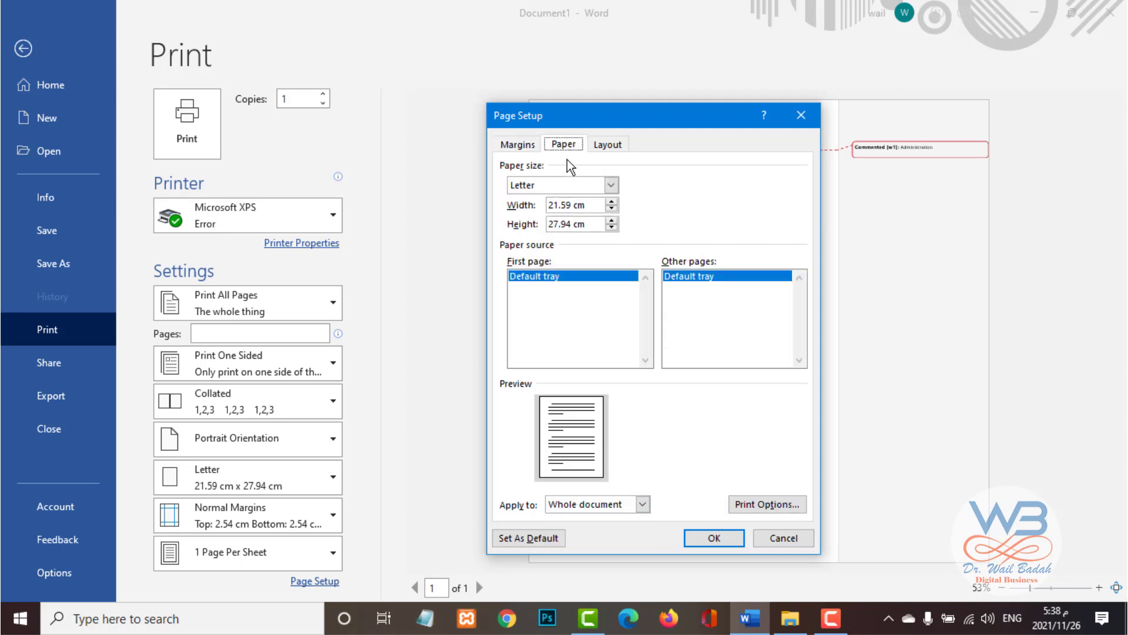
{"action": "left_click", "coordinate": [612, 185]}
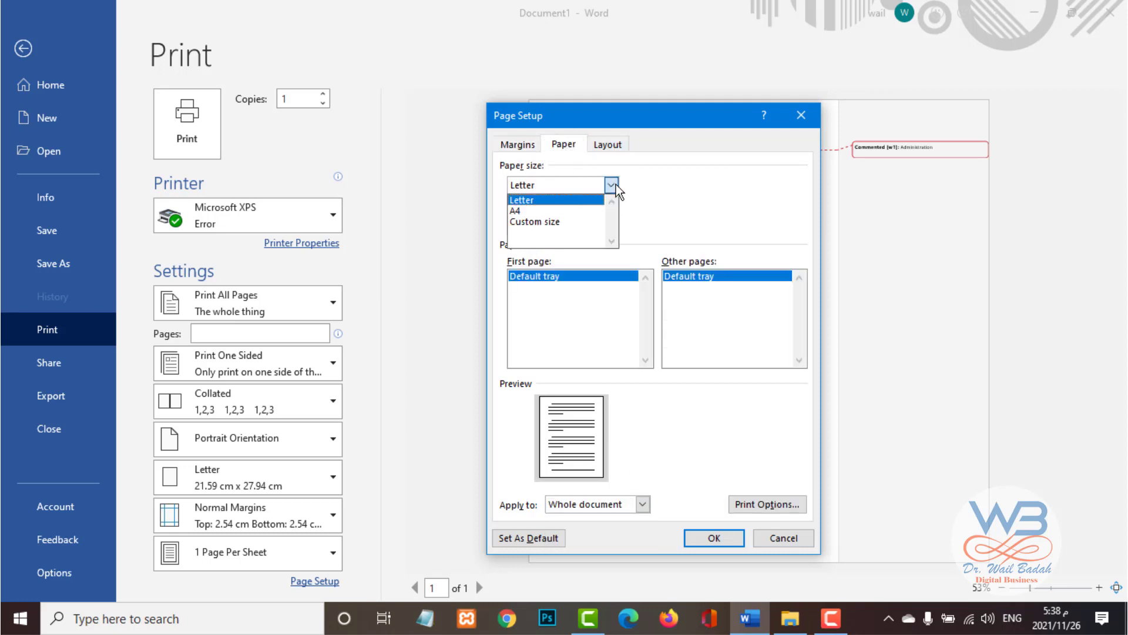
{"action": "left_click", "coordinate": [518, 211]}
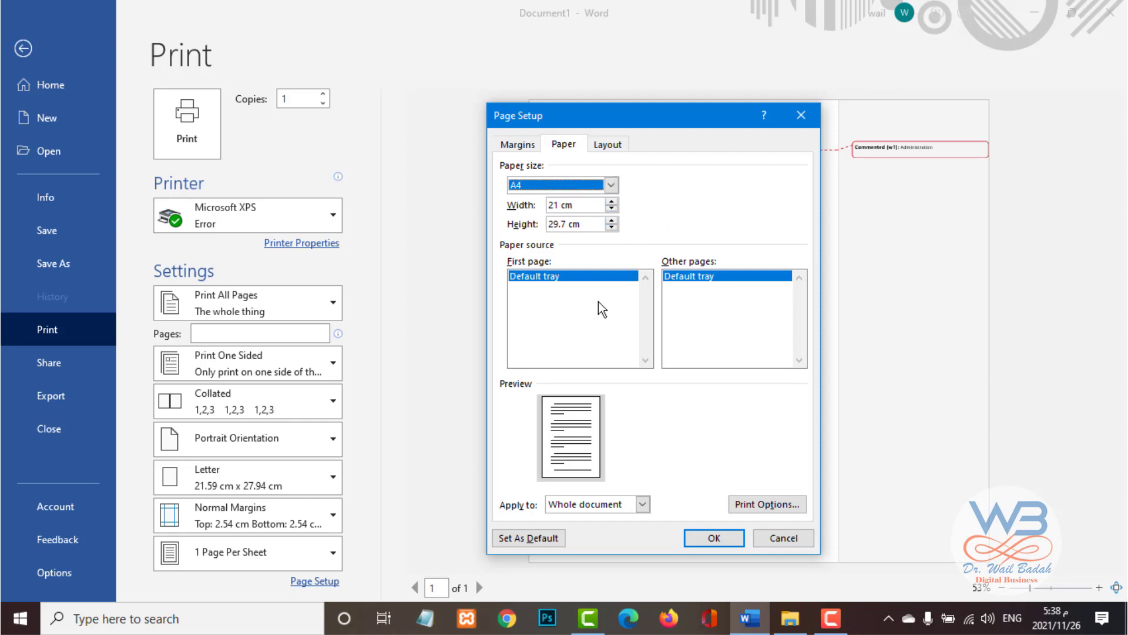
Review the section start and section direction options of the page layout, and confirm the page setup.
{"action": "left_click", "coordinate": [608, 144]}
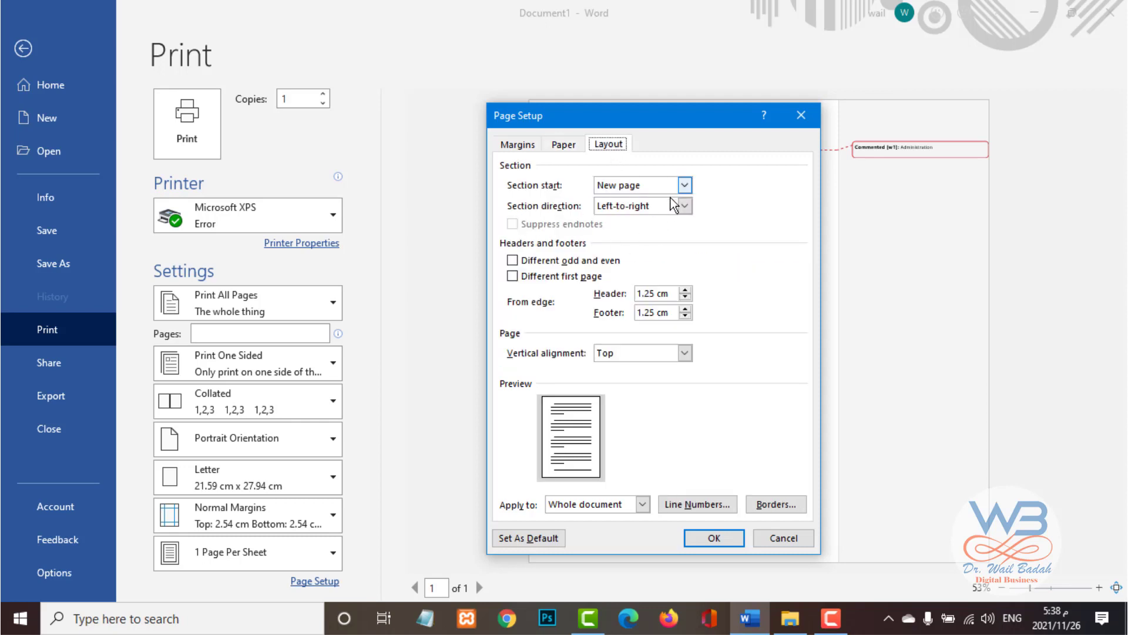
{"action": "left_click", "coordinate": [687, 185]}
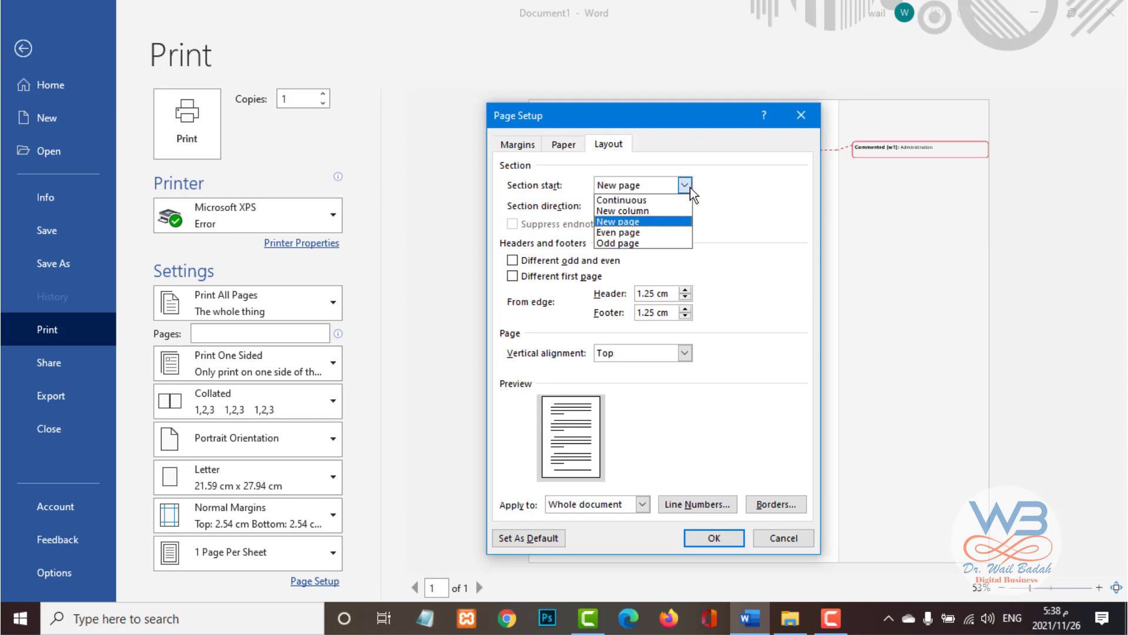
{"action": "left_click", "coordinate": [685, 186]}
{"action": "left_click", "coordinate": [685, 206]}
{"action": "left_click", "coordinate": [685, 207]}
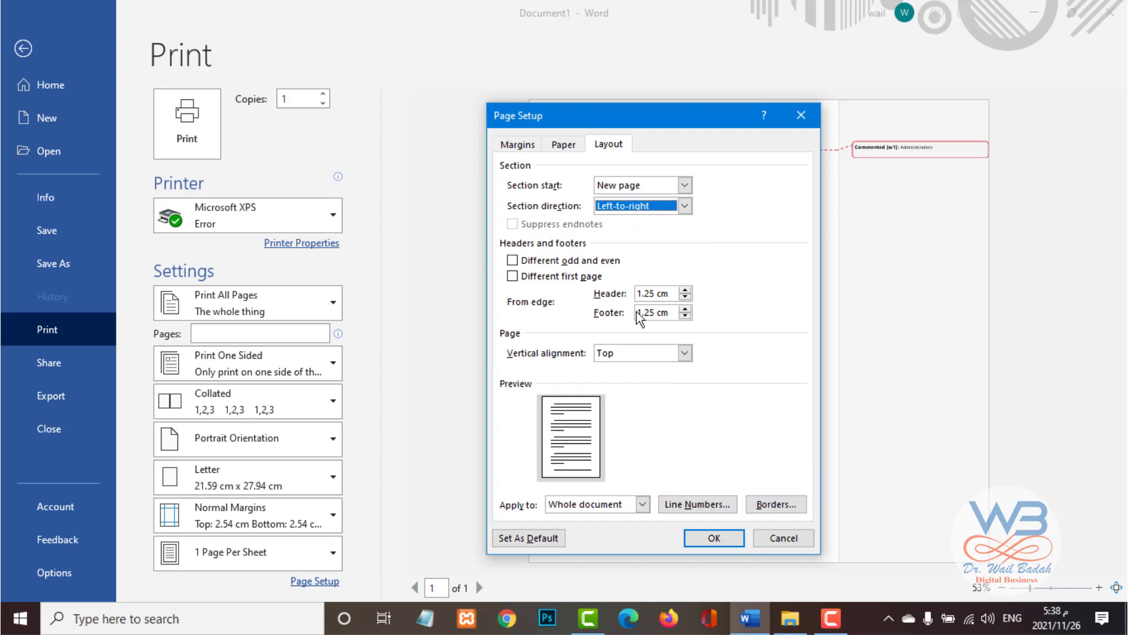
{"action": "left_click", "coordinate": [732, 538]}
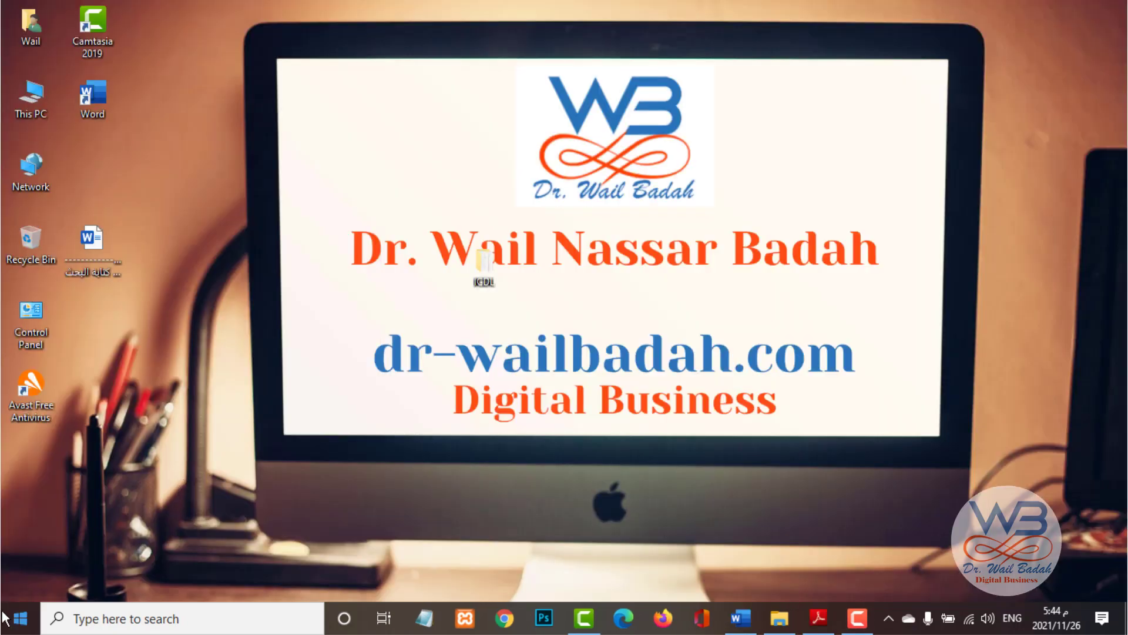
On the Windows desktop, view the shut-down and sign-out choices, and open and cancel the Run dialog.
{"action": "right_click", "coordinate": [33, 611]}
{"action": "left_click", "coordinate": [340, 491]}
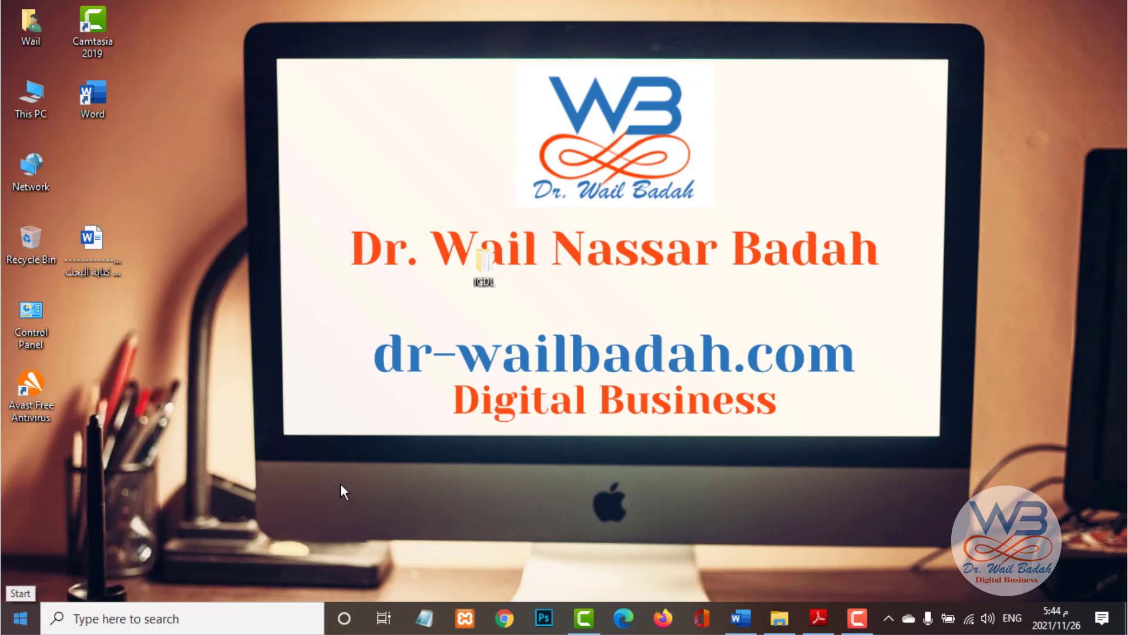
{"action": "right_click", "coordinate": [17, 620]}
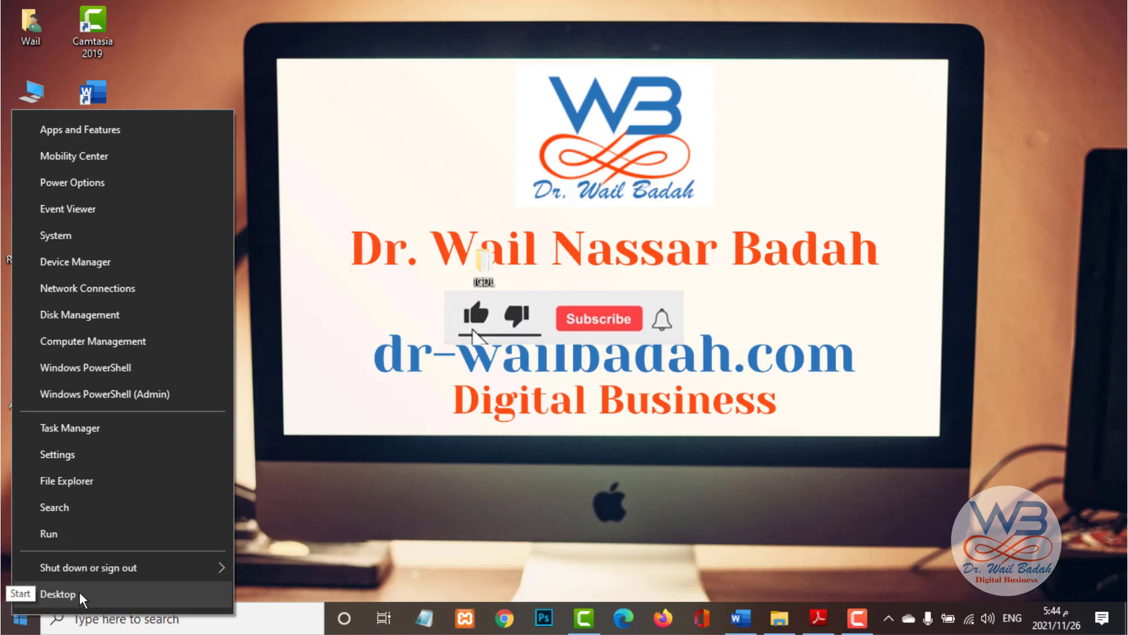
{"action": "mouse_move", "coordinate": [93, 567]}
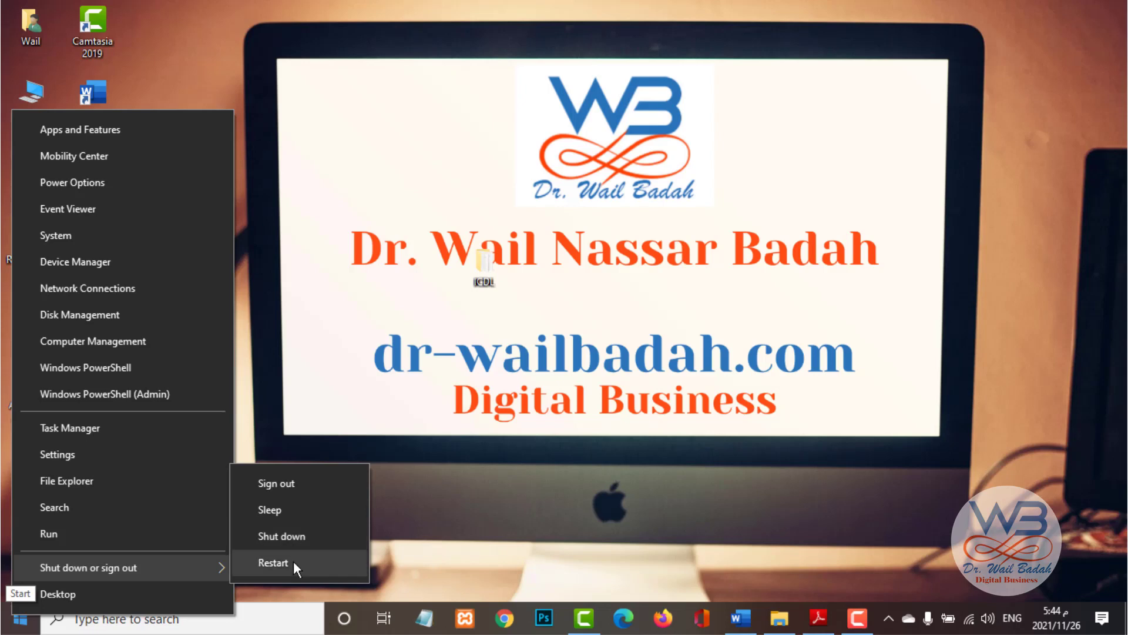
{"action": "left_click", "coordinate": [65, 534]}
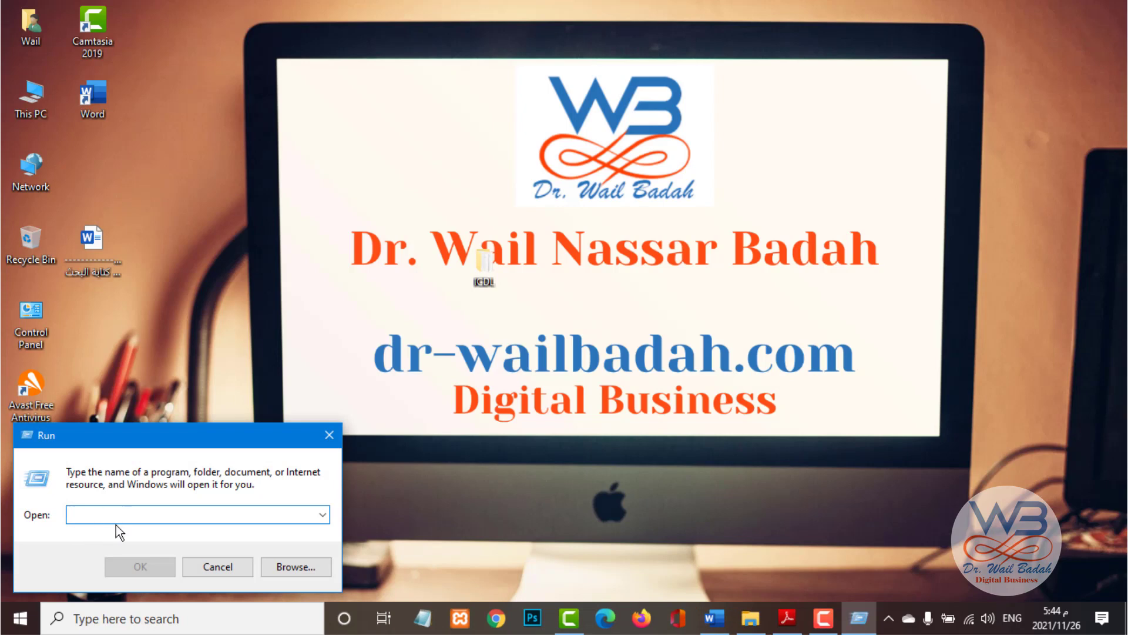
{"action": "left_click", "coordinate": [217, 563]}
Switch to File Explorer and browse folder 9 and the Desktop folder.
{"action": "right_click", "coordinate": [20, 618]}
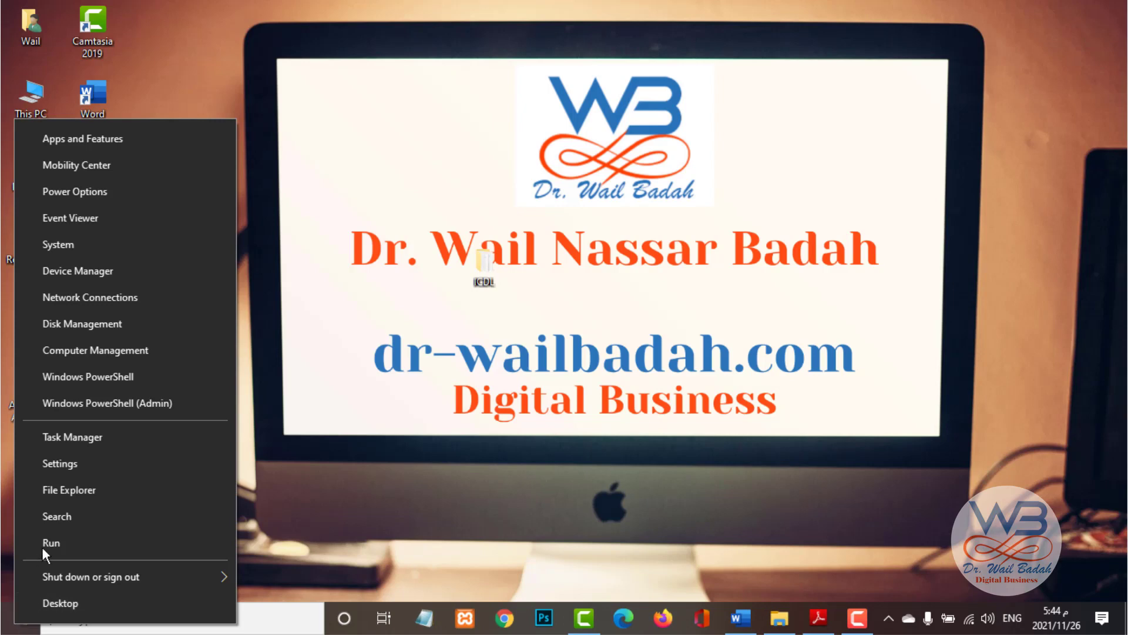
{"action": "left_click", "coordinate": [68, 489]}
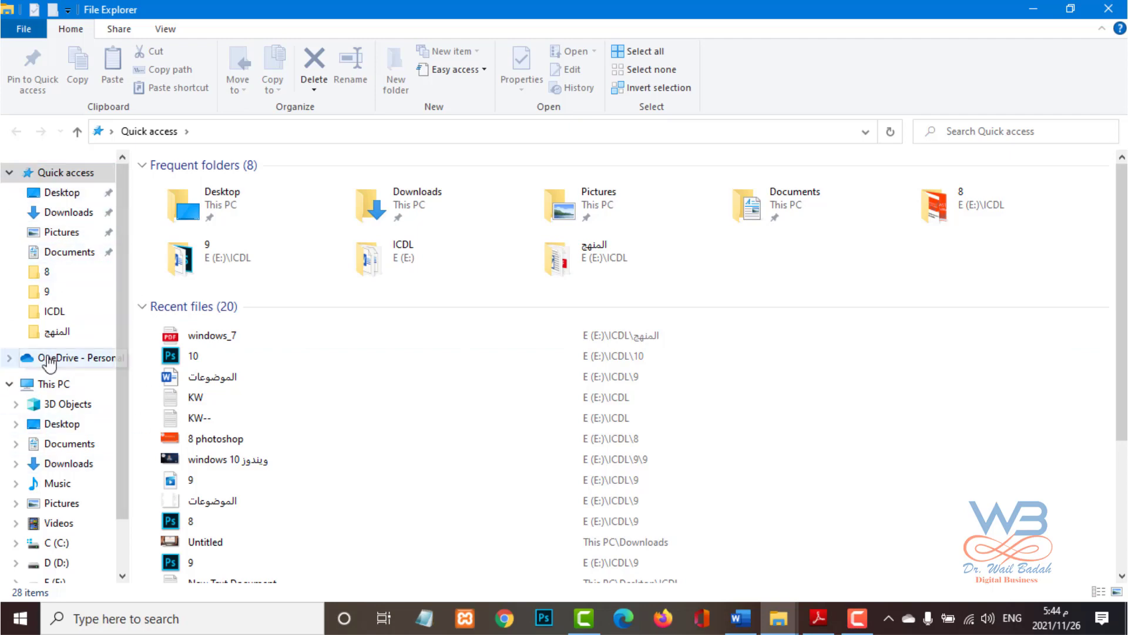
{"action": "scroll", "coordinate": [24, 350], "scroll_direction": "down", "scroll_amount": 2}
{"action": "scroll", "coordinate": [45, 411], "scroll_direction": "up", "scroll_amount": 2}
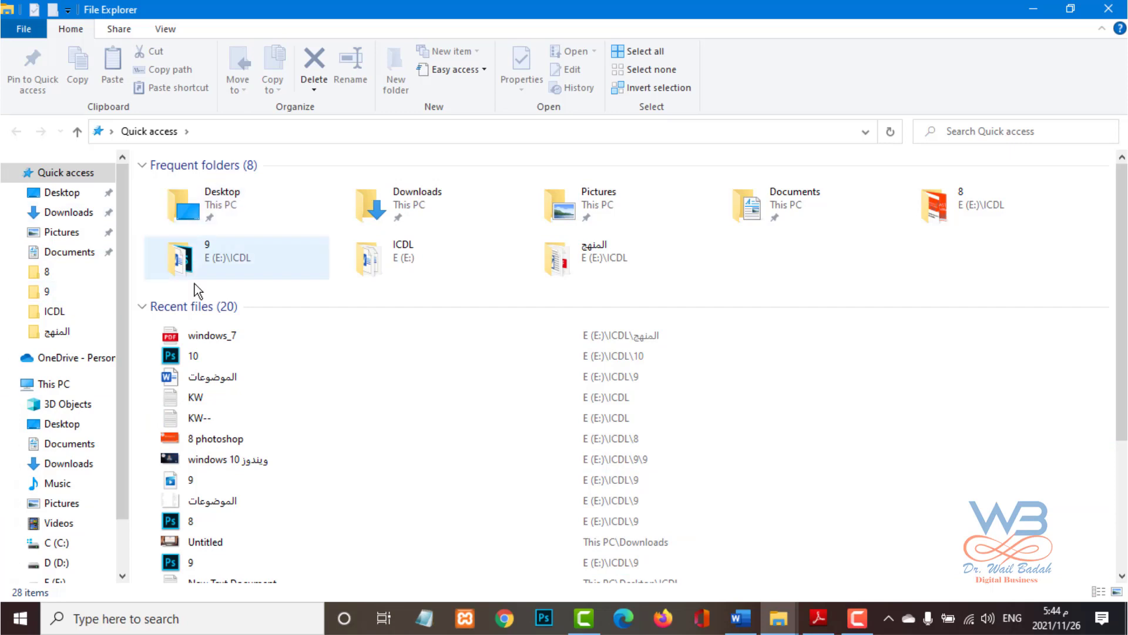
{"action": "left_click", "coordinate": [30, 291]}
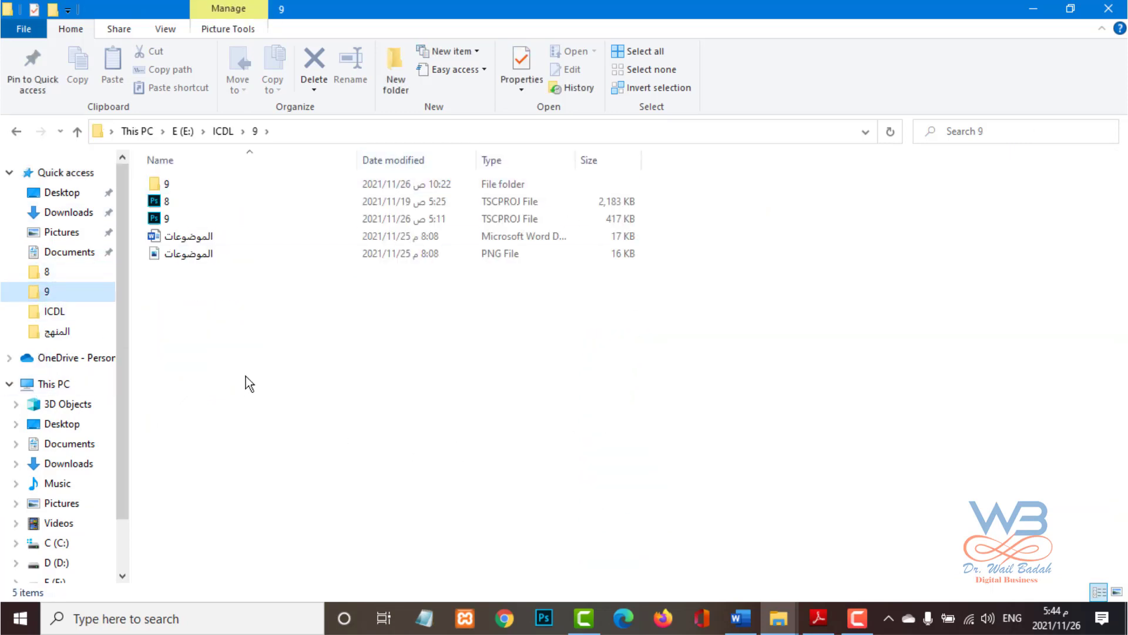
{"action": "left_click", "coordinate": [59, 423]}
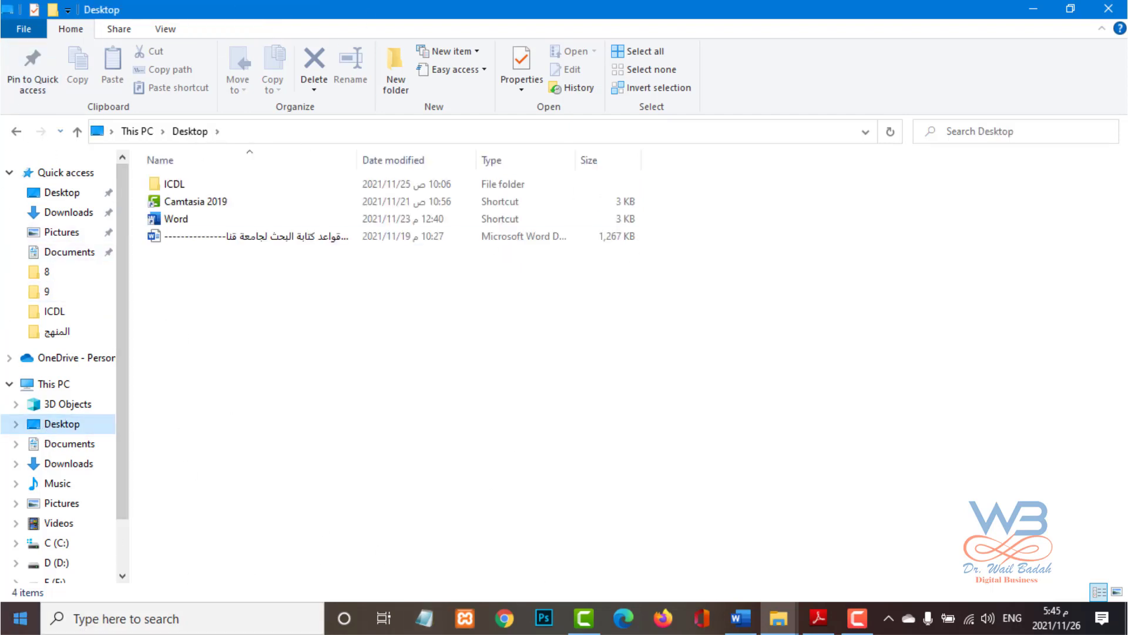
Open the Windows Settings and the Task Manager in turn, closing each one again.
{"action": "left_click", "coordinate": [13, 624]}
{"action": "right_click", "coordinate": [12, 624]}
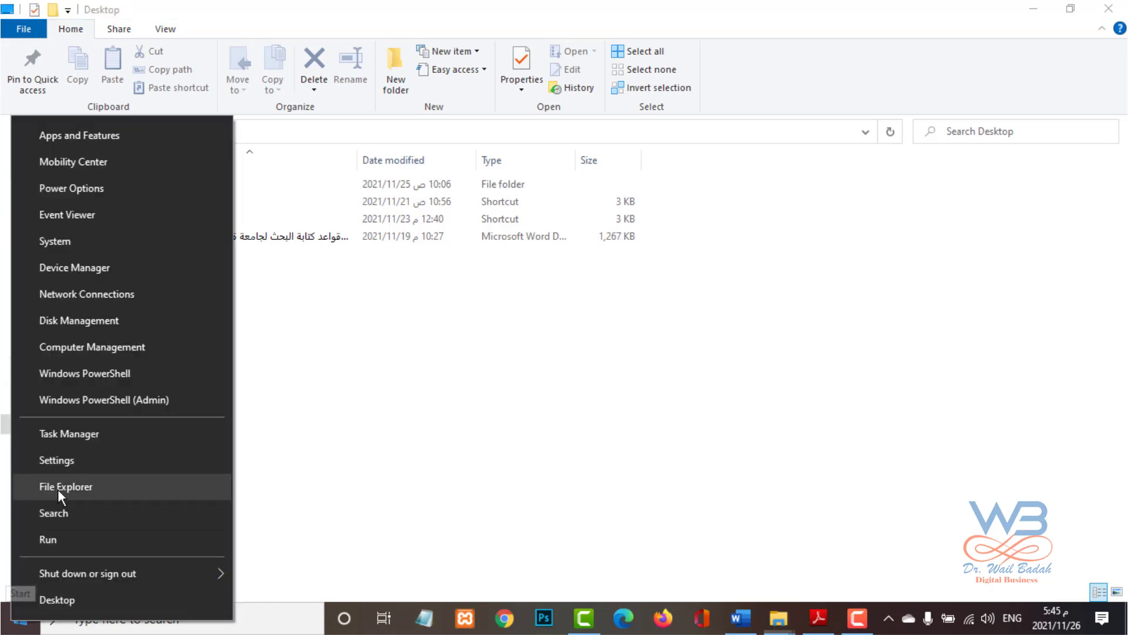
{"action": "left_click", "coordinate": [67, 461]}
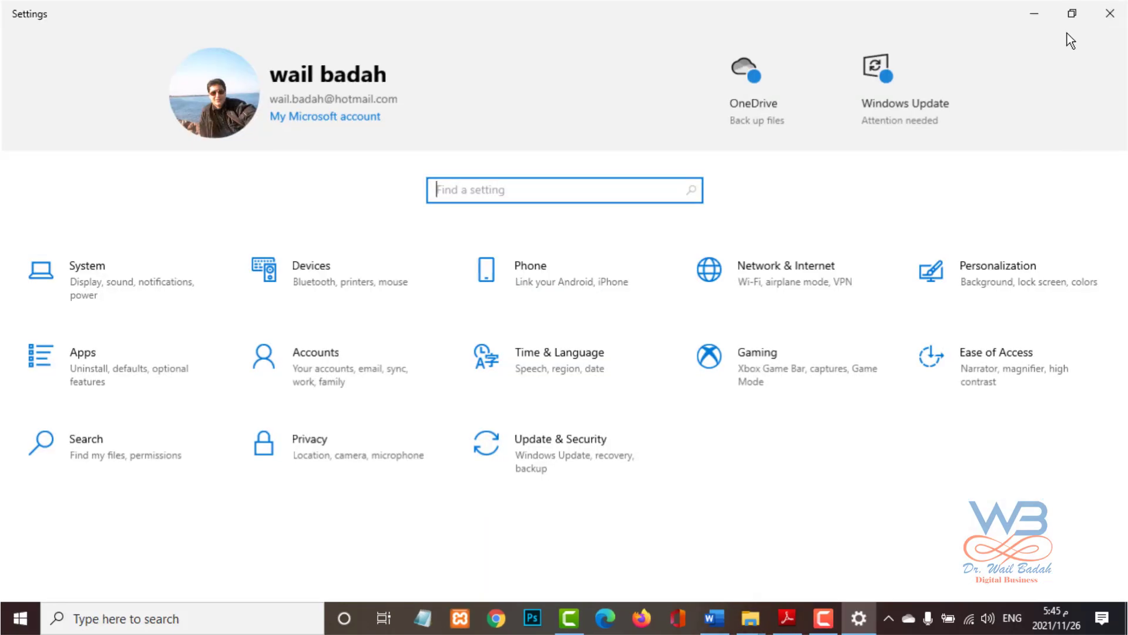
{"action": "left_click", "coordinate": [1110, 13]}
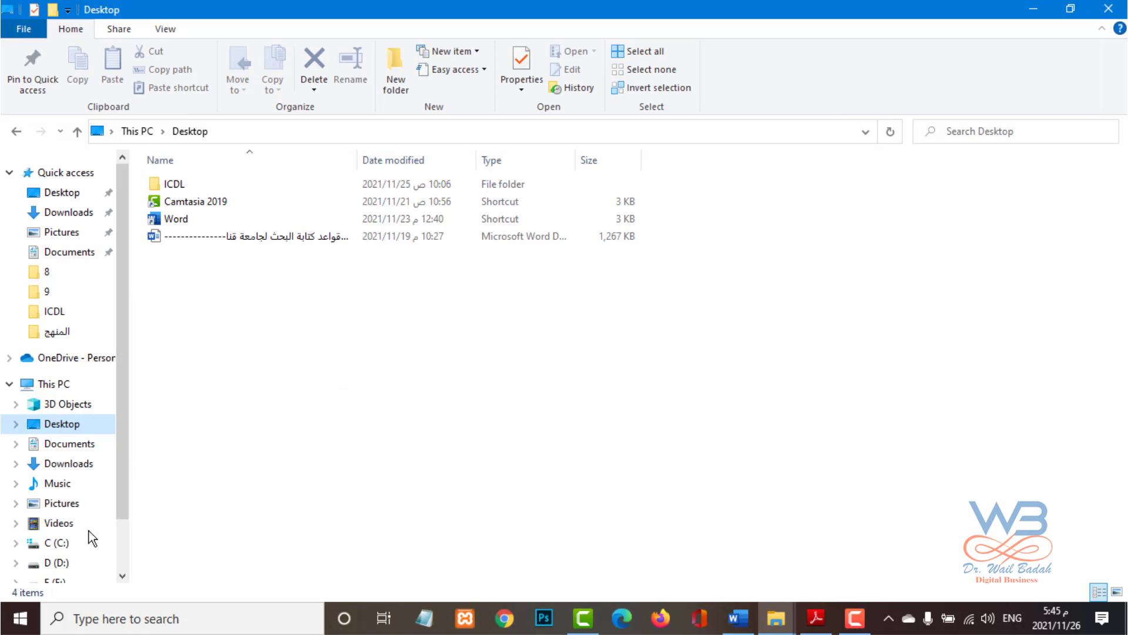
{"action": "right_click", "coordinate": [23, 624]}
{"action": "left_click", "coordinate": [66, 435]}
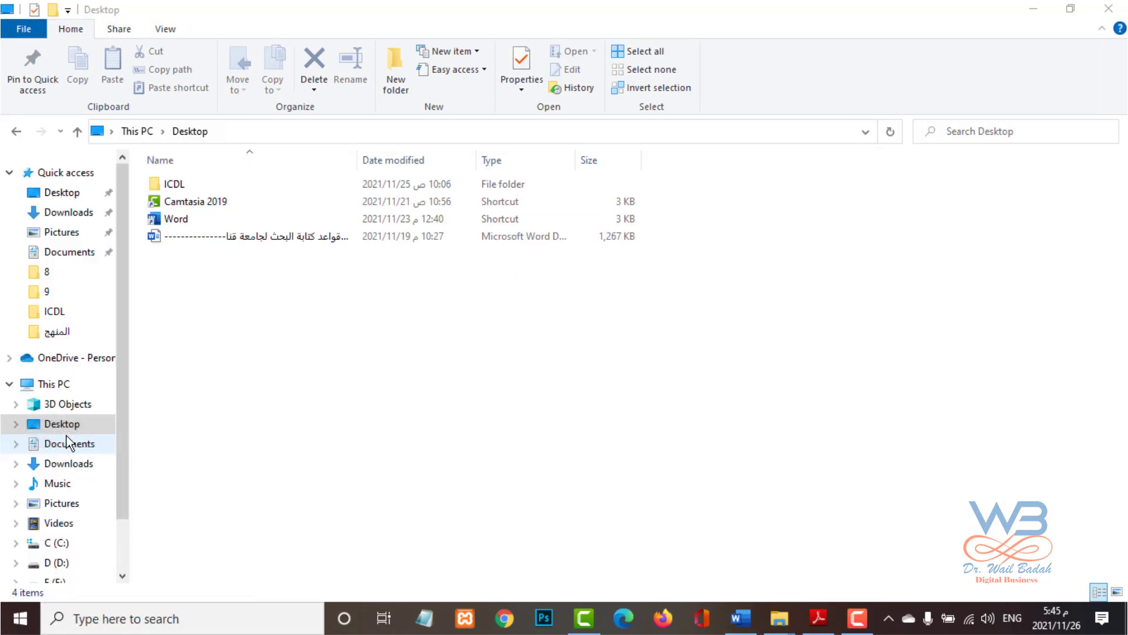
{"action": "left_click", "coordinate": [676, 77]}
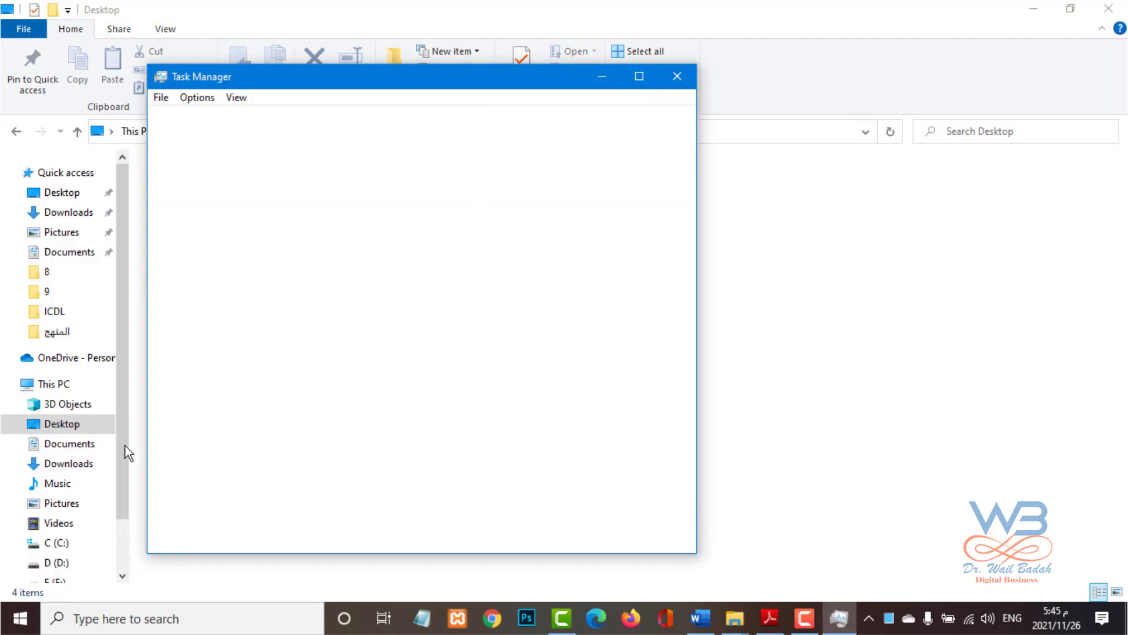
View the list of Windows system shortcuts and the Windows search pane, dismissing both.
{"action": "right_click", "coordinate": [14, 621]}
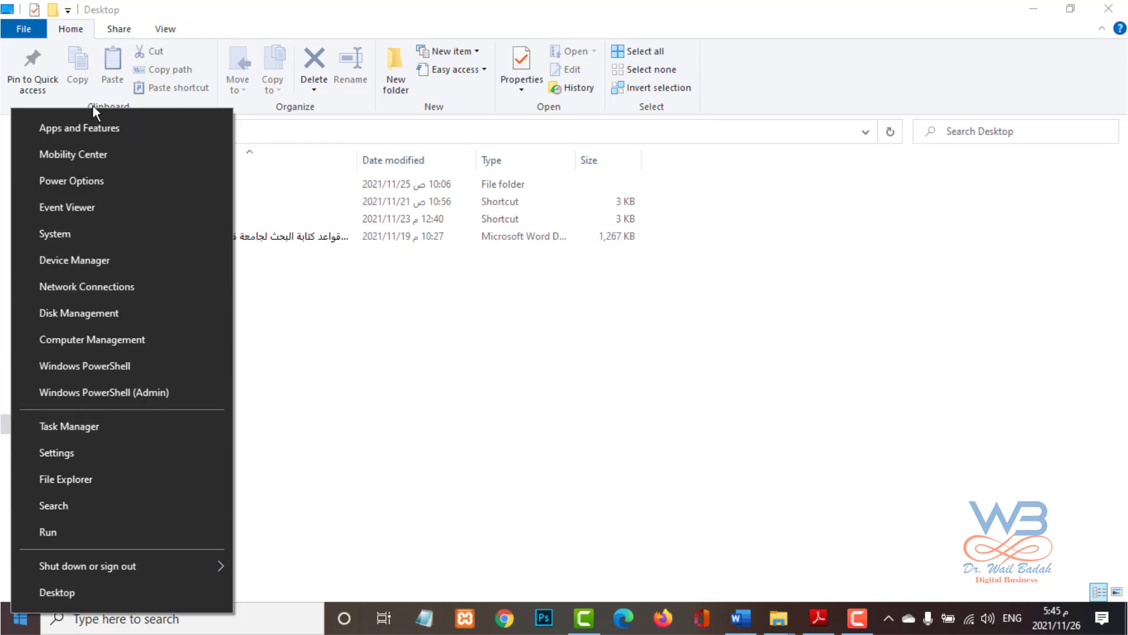
{"action": "left_click", "coordinate": [417, 465]}
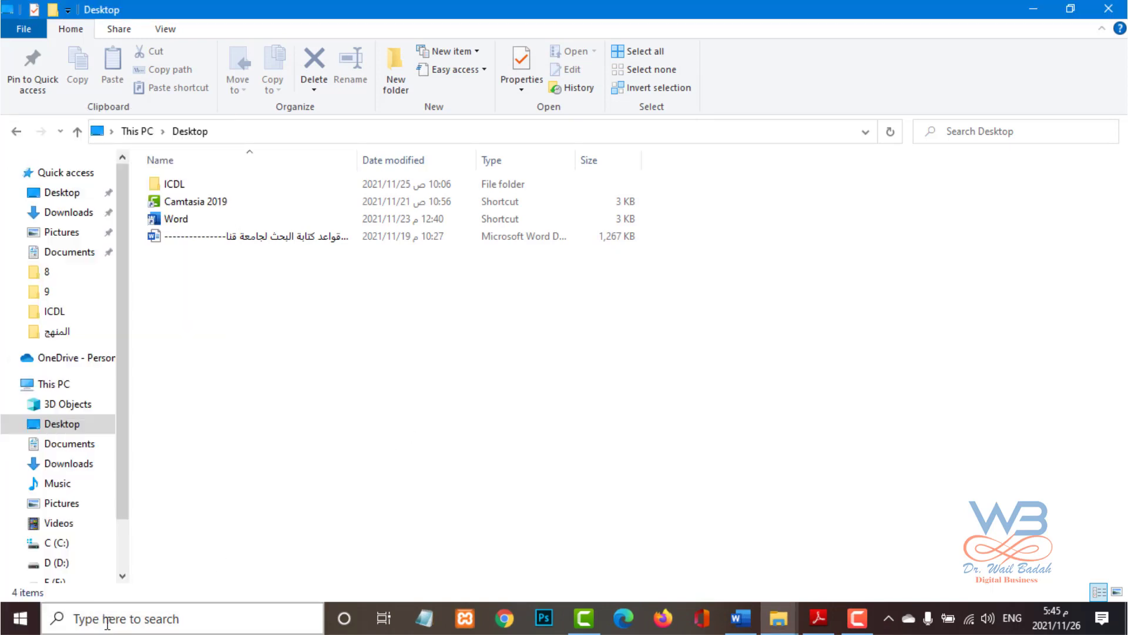
{"action": "left_click", "coordinate": [127, 620]}
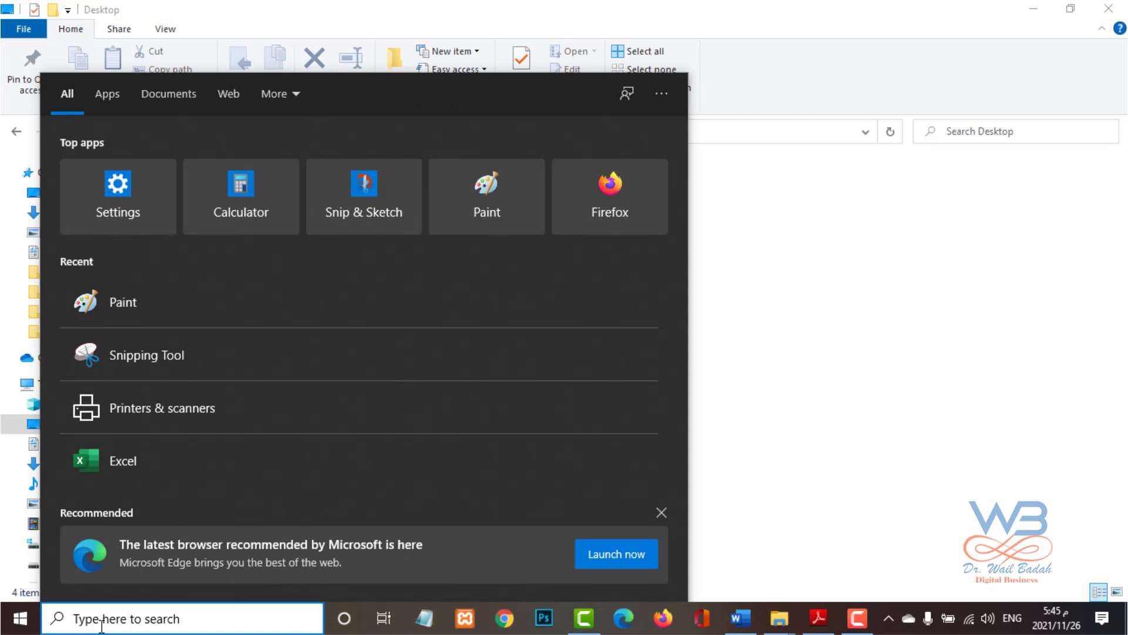
{"action": "left_click", "coordinate": [844, 332]}
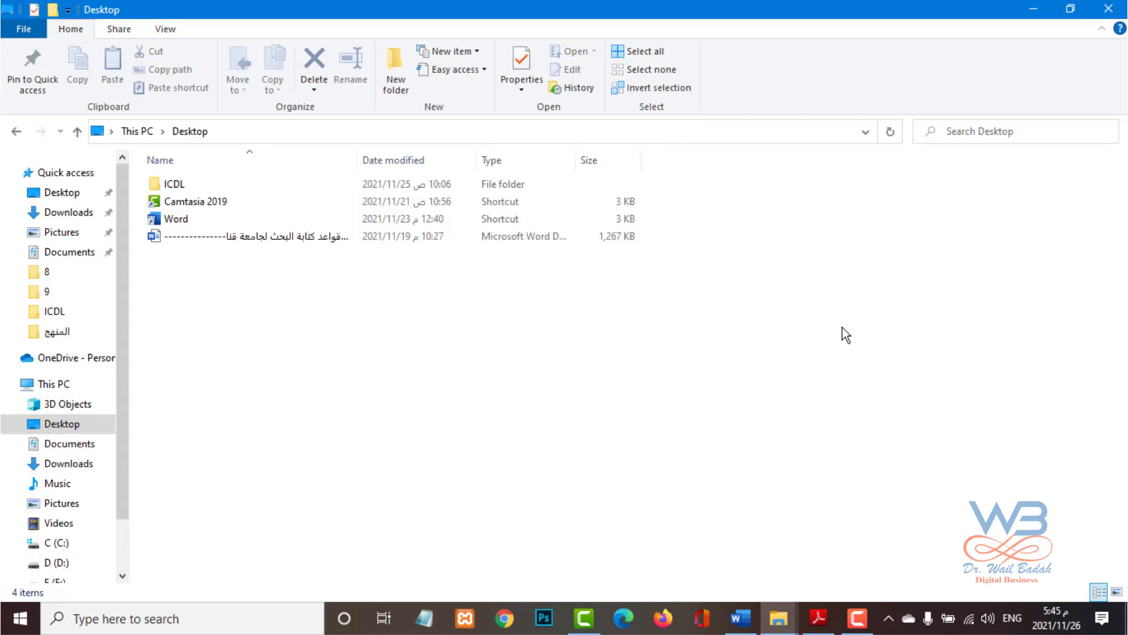
Search the Desktop folder for *.jpg files and replace the search text with the wildcard *.*.
{"action": "left_click", "coordinate": [966, 133]}
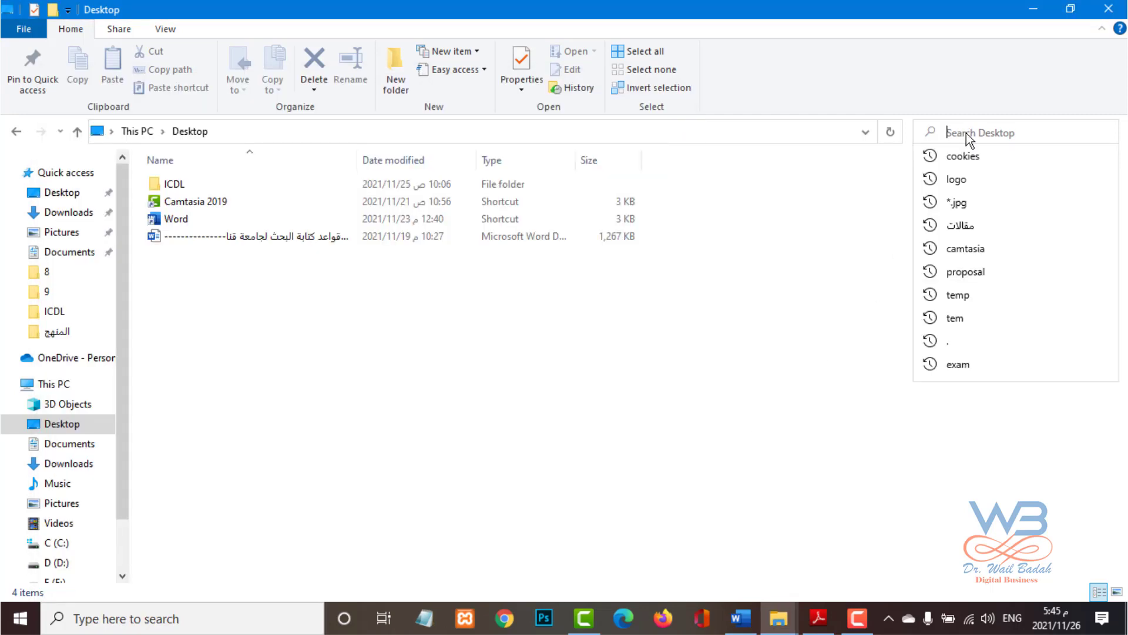
{"action": "left_click", "coordinate": [972, 203]}
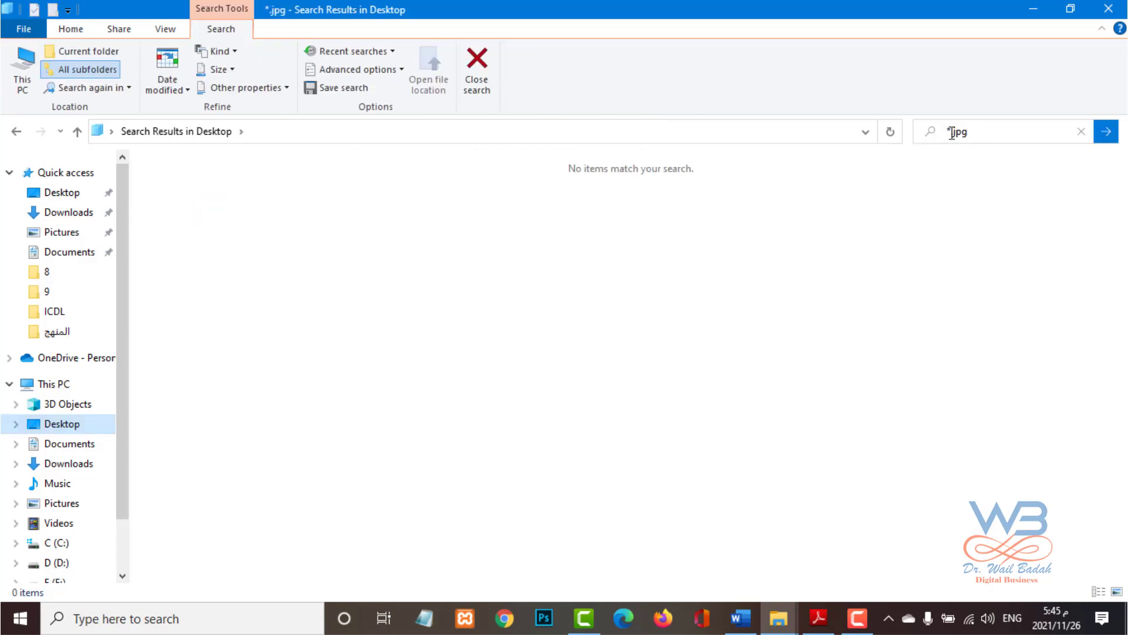
{"action": "left_click", "coordinate": [979, 131]}
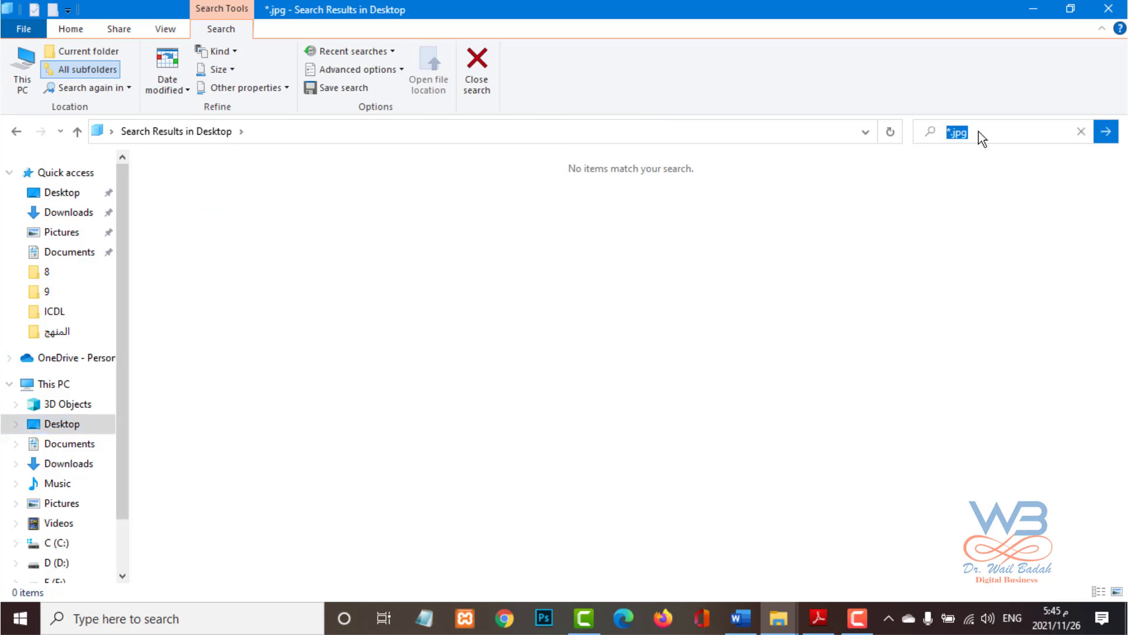
{"action": "type", "text": "*.*"}
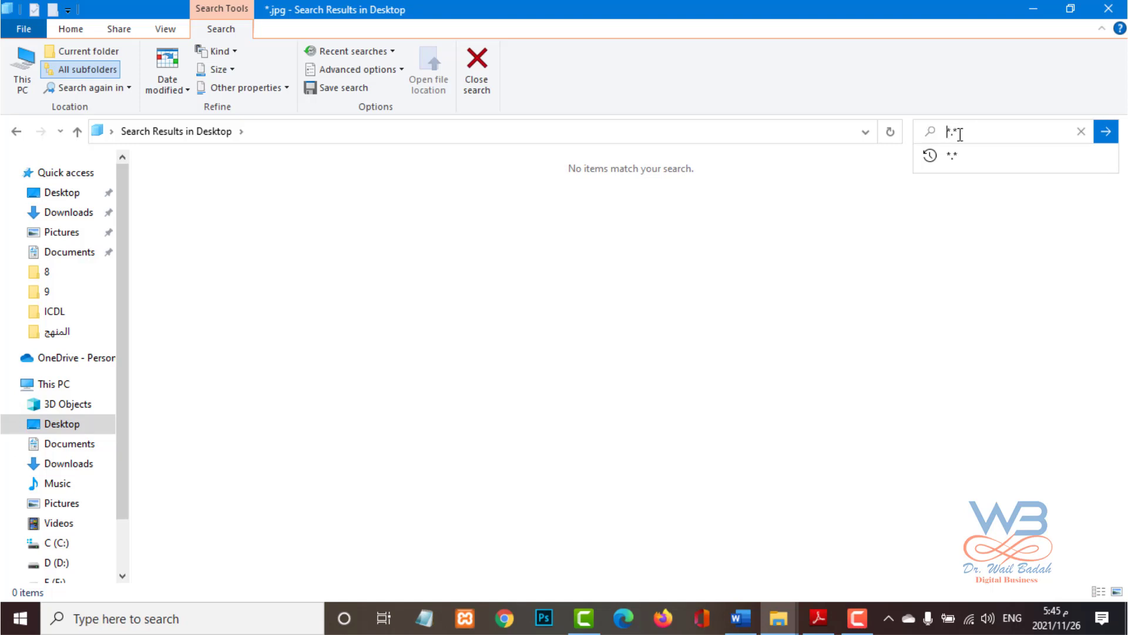
{"action": "left_click", "coordinate": [958, 238]}
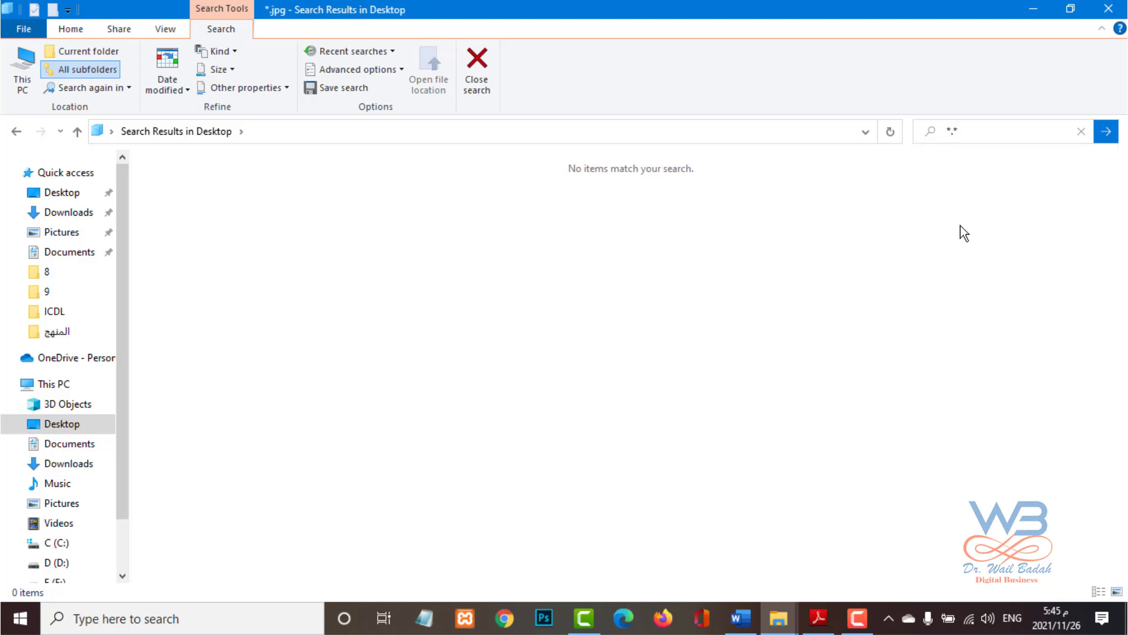
Search the Desktop folder and its subfolders for Word documents using the pattern *.doc.
{"action": "left_click", "coordinate": [992, 134]}
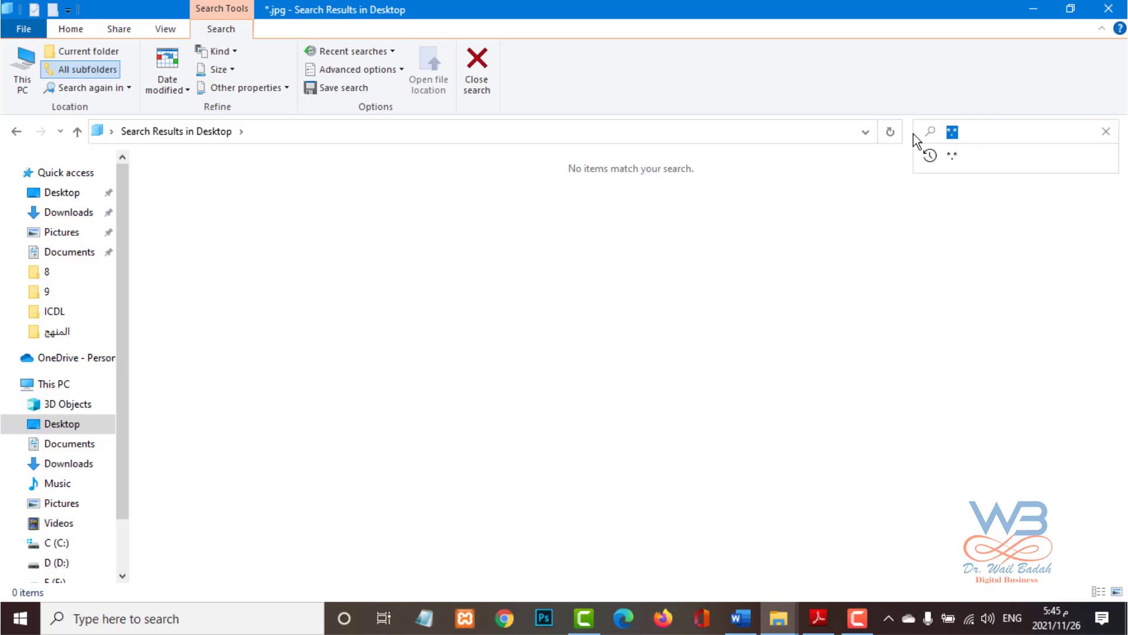
{"action": "type", "text": "*."}
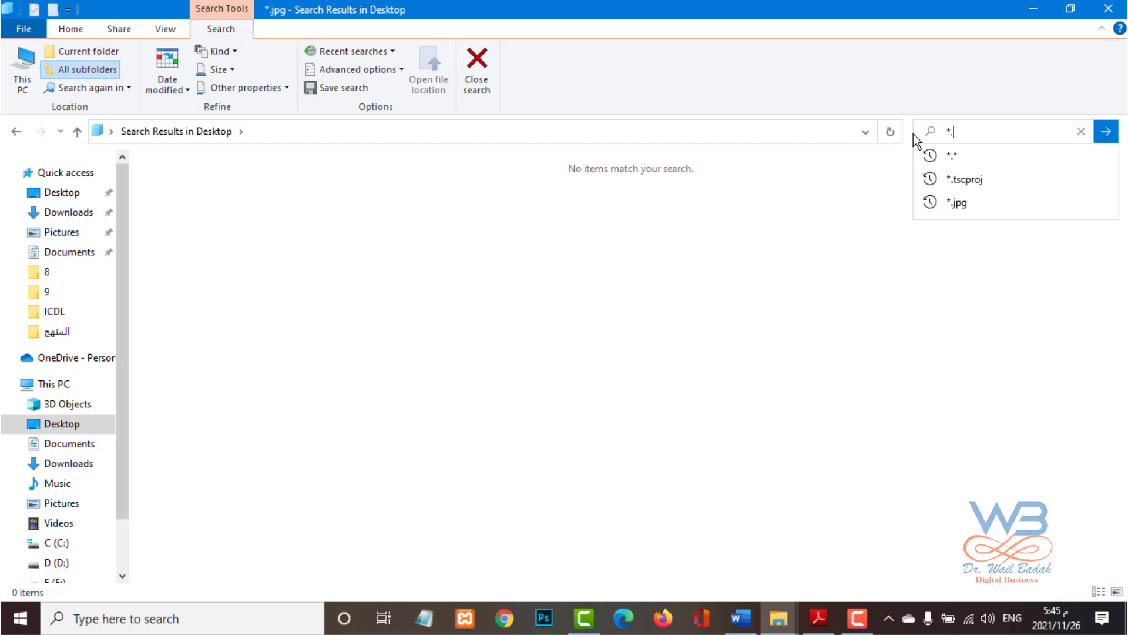
{"action": "type", "text": "doc"}
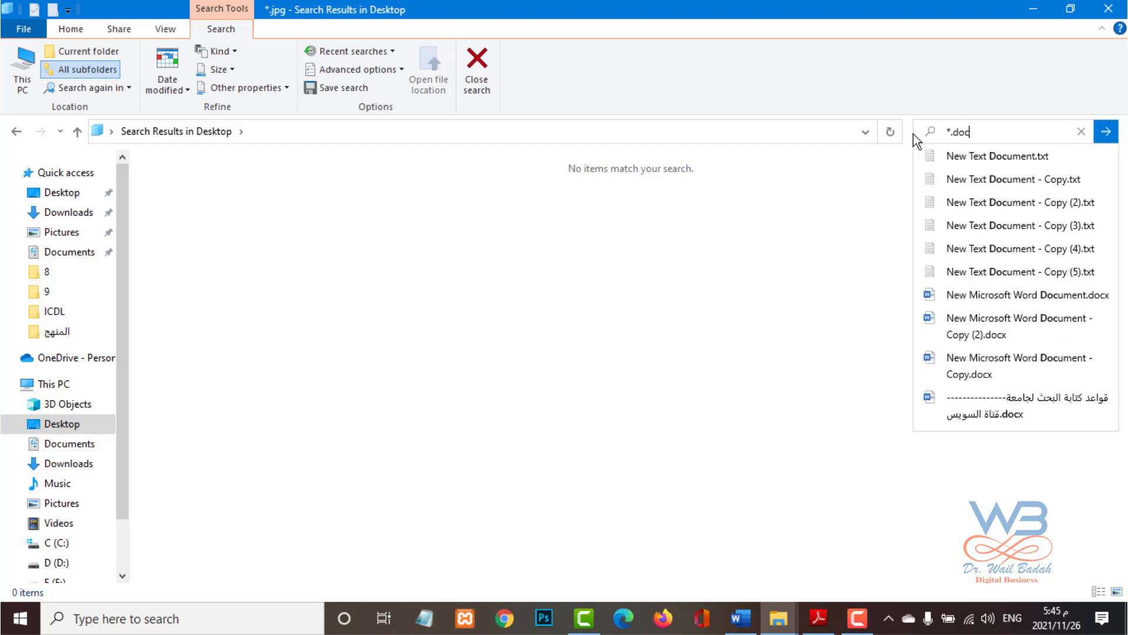
{"action": "key", "text": "Return"}
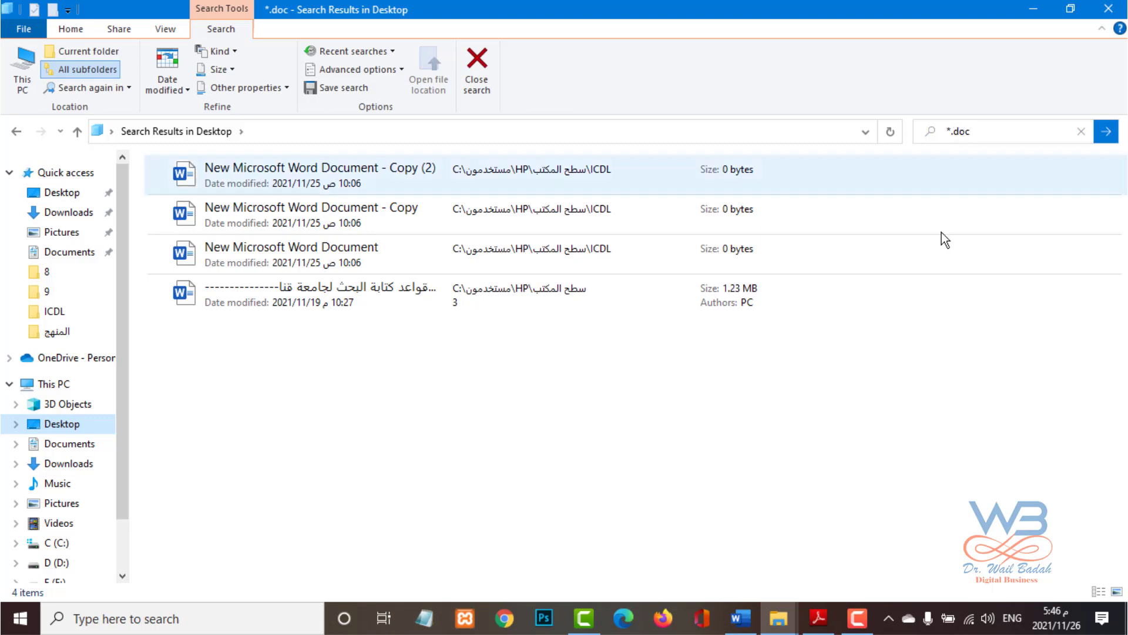
Highlight the doc extension in the search text and the listed Word documents, then clear the selection.
{"action": "left_click", "coordinate": [948, 131]}
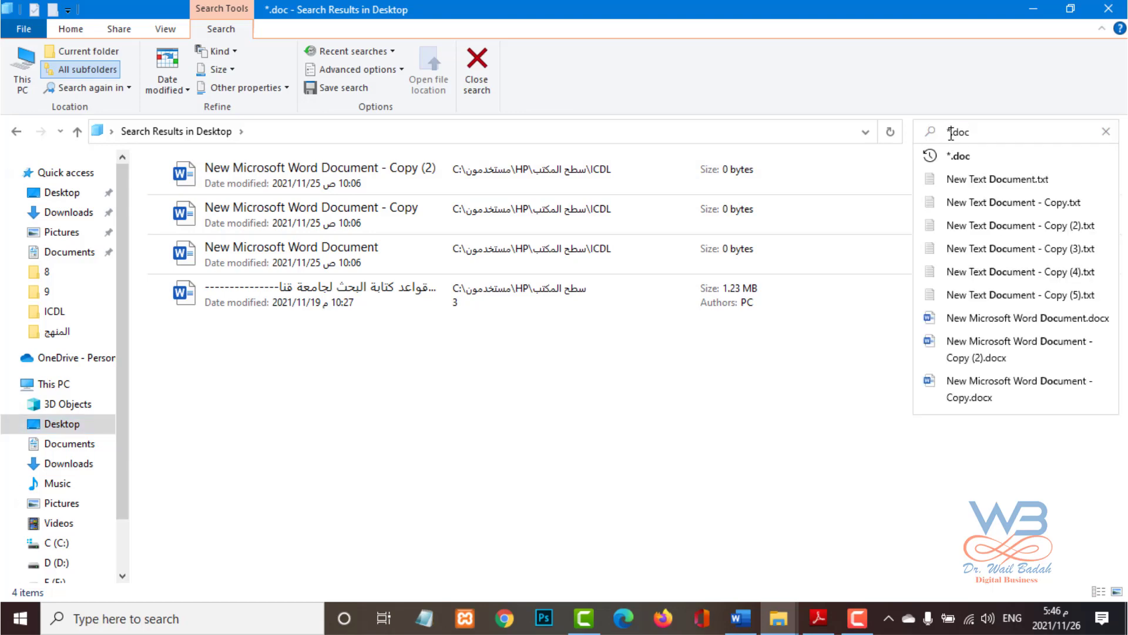
{"action": "left_click_drag", "start_coordinate": [953, 132], "coordinate": [975, 134]}
{"action": "left_click_drag", "start_coordinate": [554, 456], "coordinate": [246, 165]}
{"action": "left_click", "coordinate": [661, 491]}
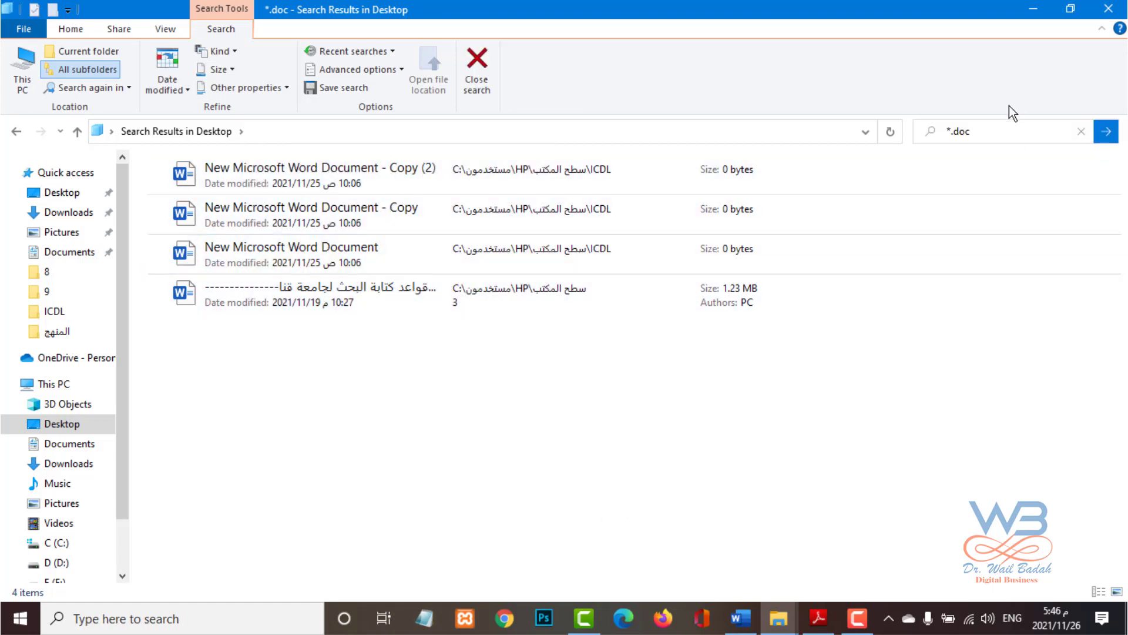
Replace the doc extension after the asterisk and dot in the search text with bm.
{"action": "left_click", "coordinate": [1006, 132]}
{"action": "left_click", "coordinate": [958, 130]}
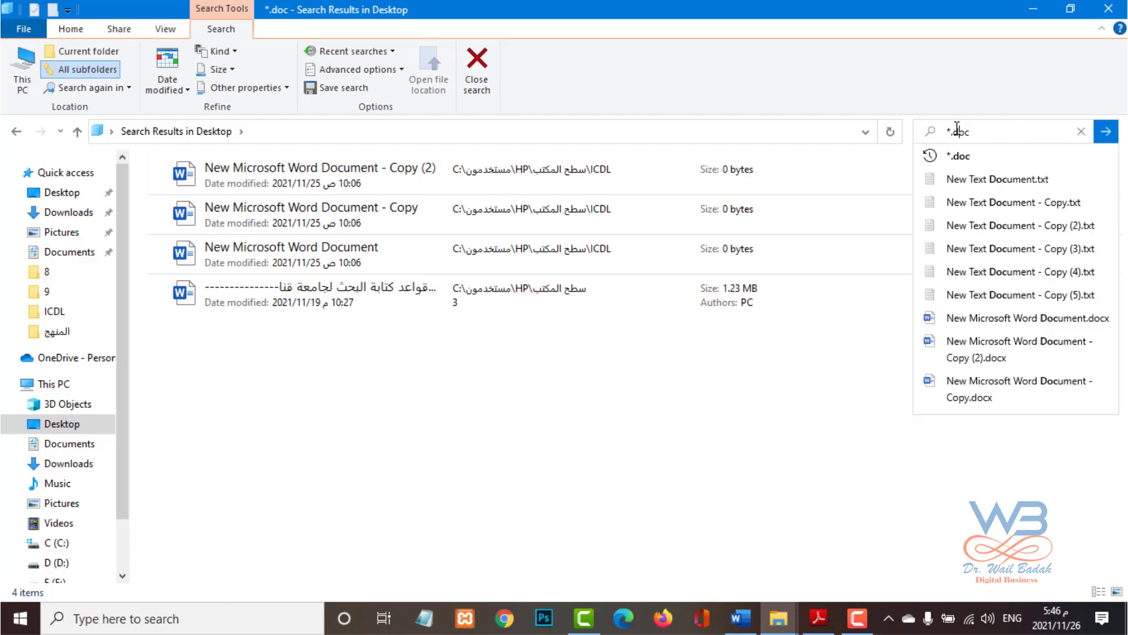
{"action": "left_click_drag", "start_coordinate": [955, 130], "coordinate": [975, 130]}
{"action": "type", "text": "bm"}
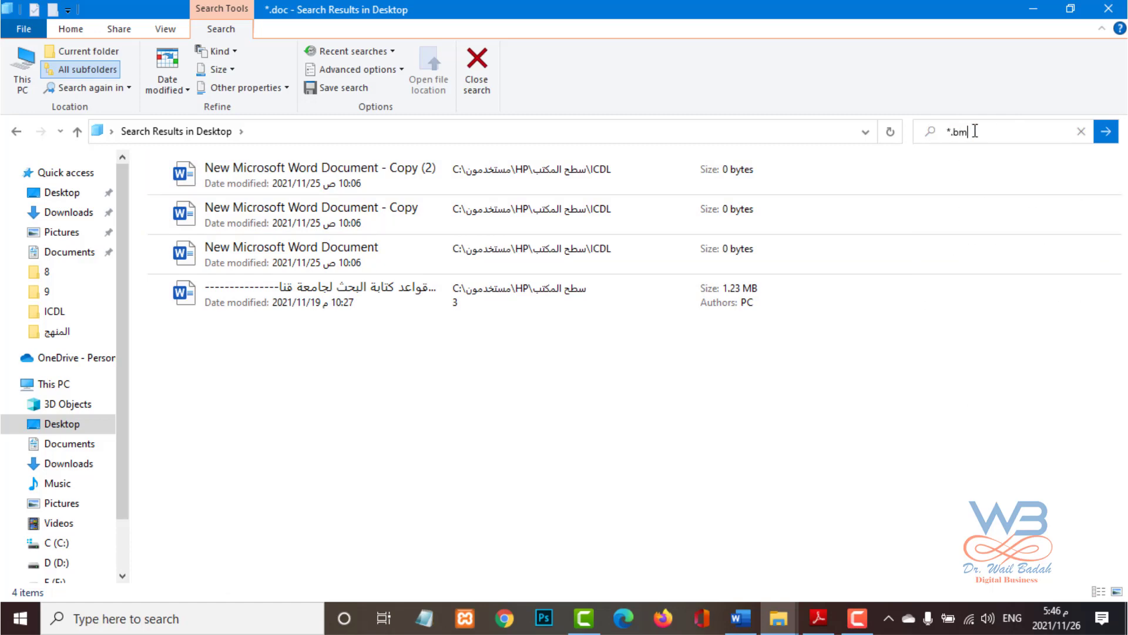